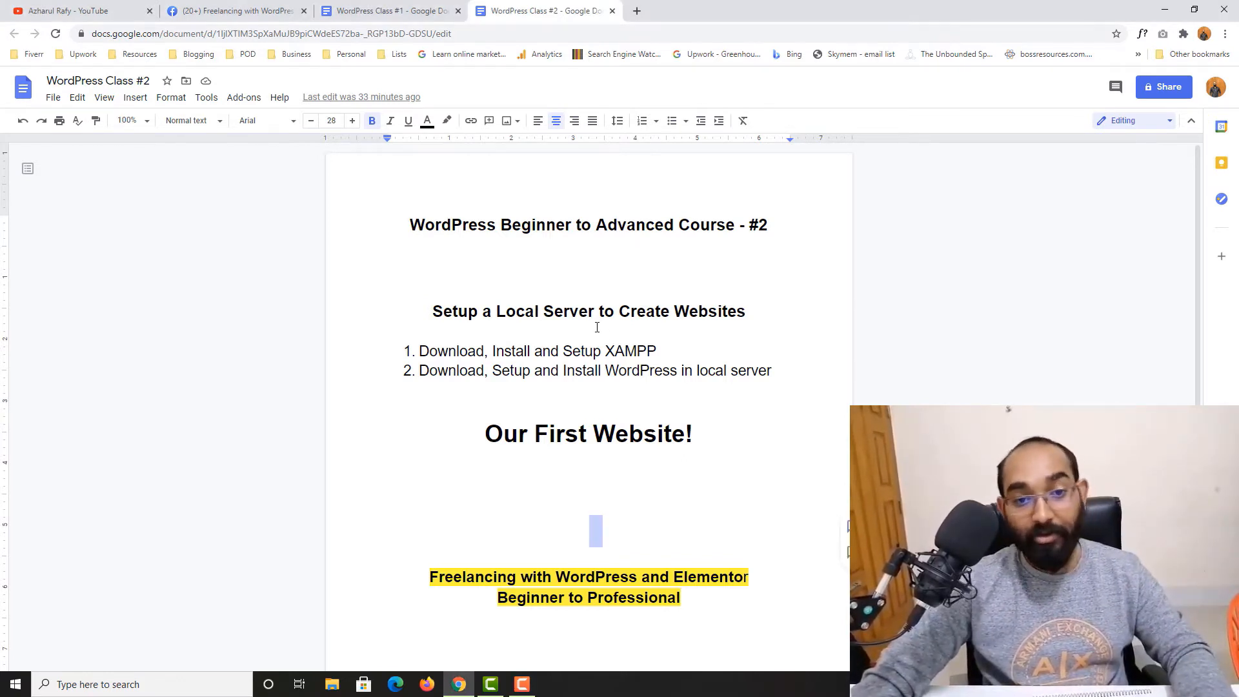
Highlight the word Download in the first list item of the course document
left_click(618, 327)
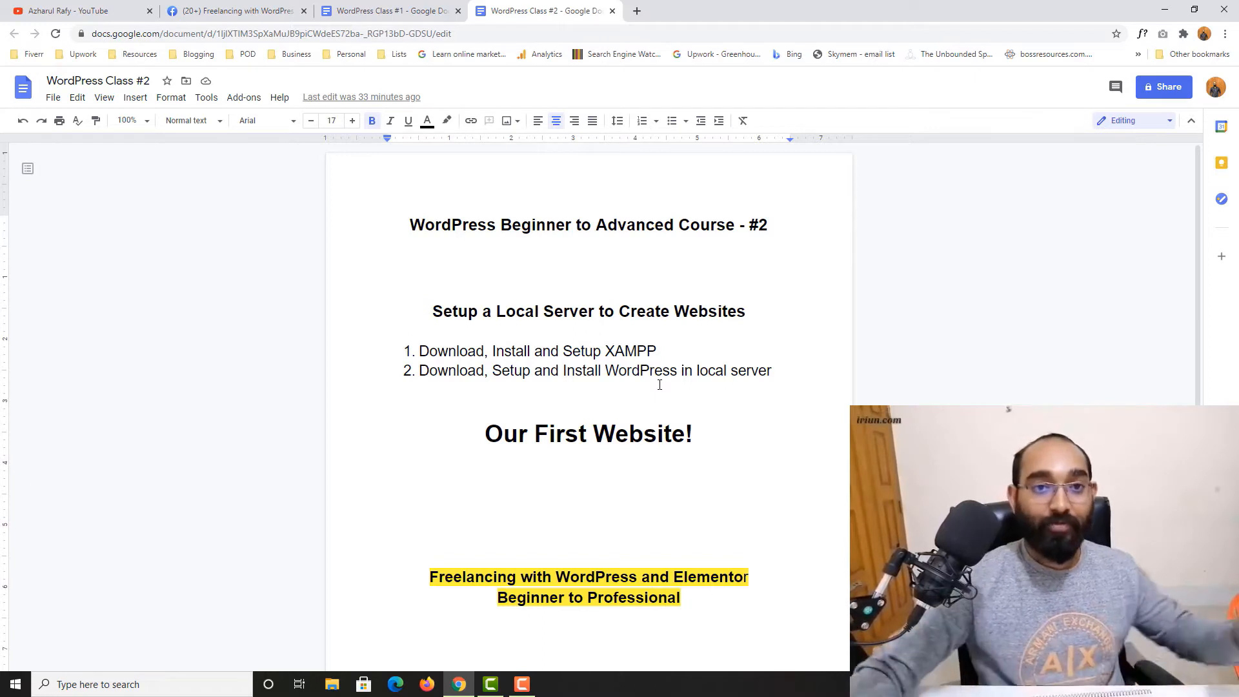
double_click(459, 352)
left_click_drag(460, 352, 664, 341)
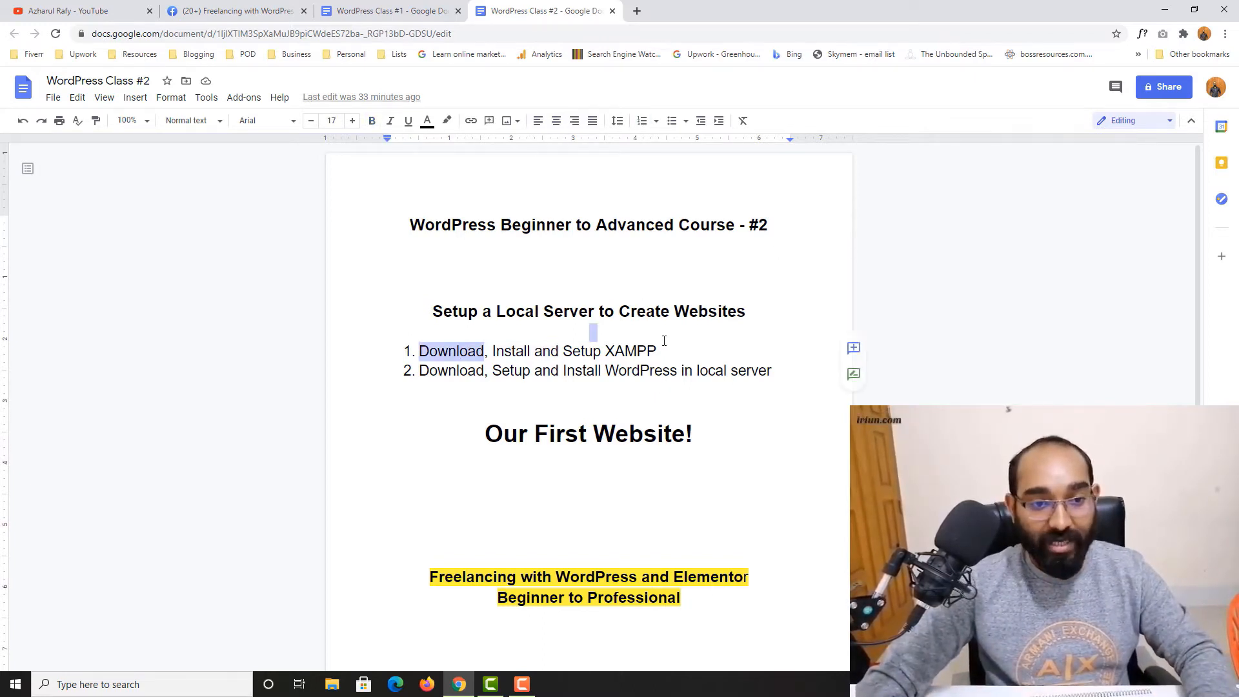
Open a new browser tab and search Google for xampp
left_click(638, 9)
type("x")
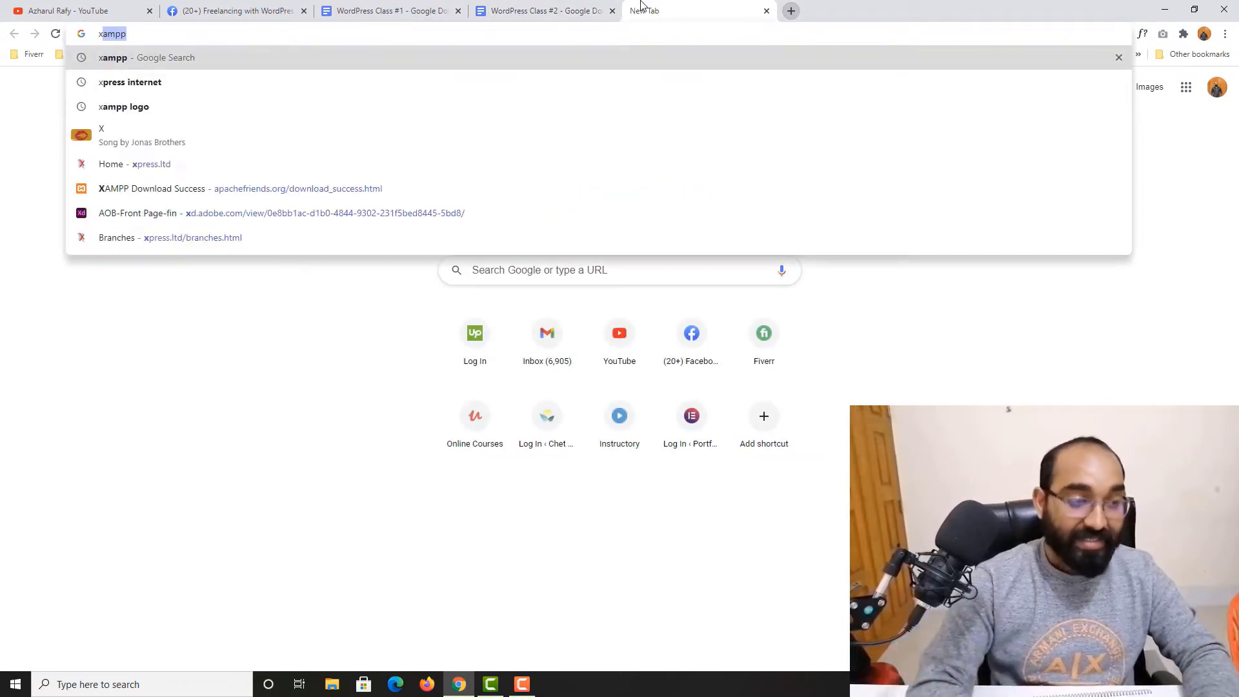
type("ampp")
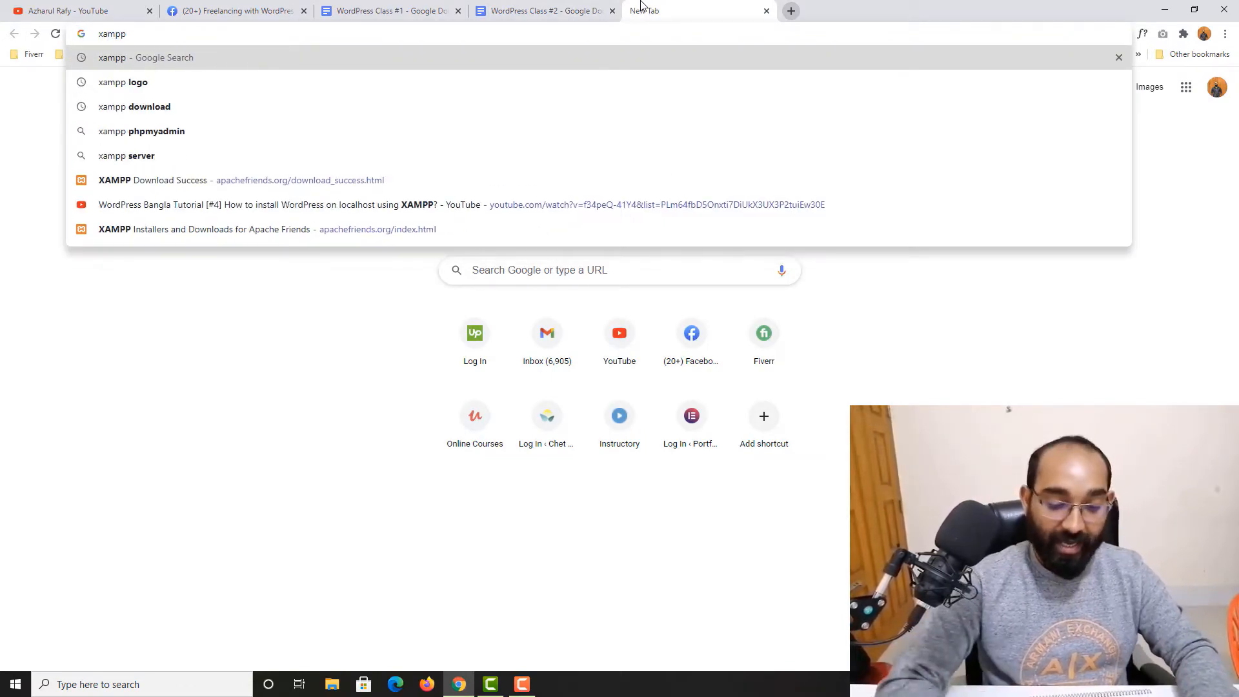
key("Return")
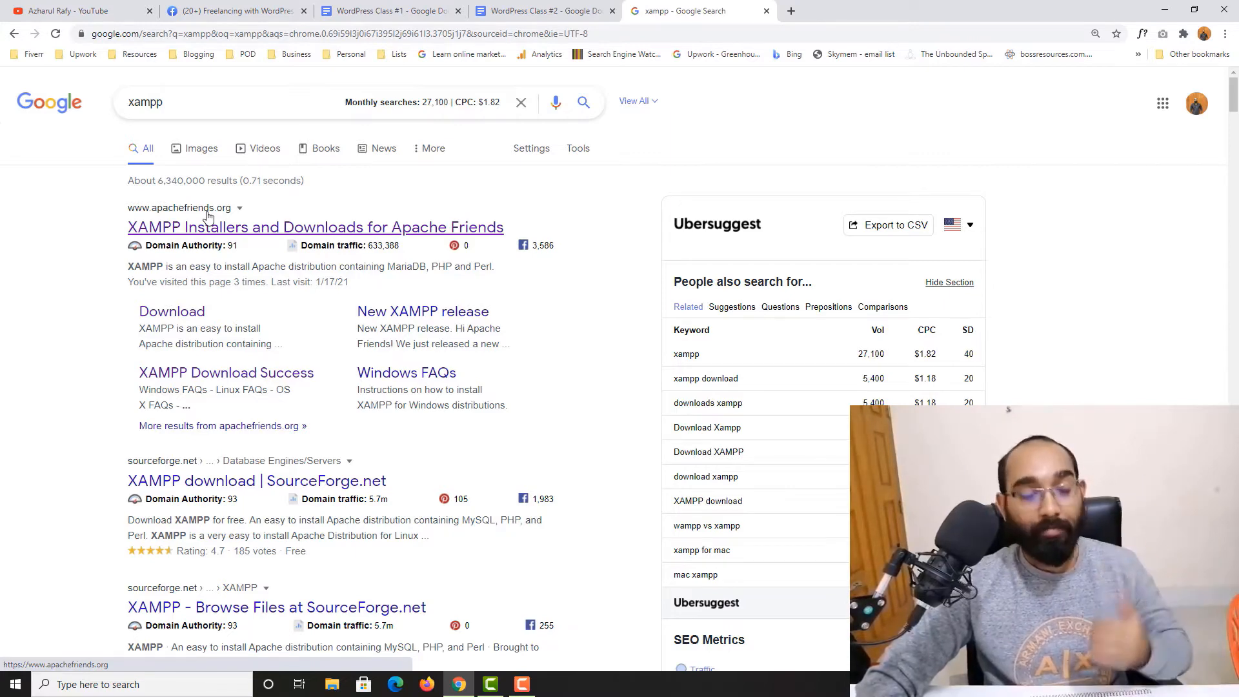
Open the Apache Friends XAMPP site and download the XAMPP for Windows 8.0.0 installer to Downloads
left_click(191, 229)
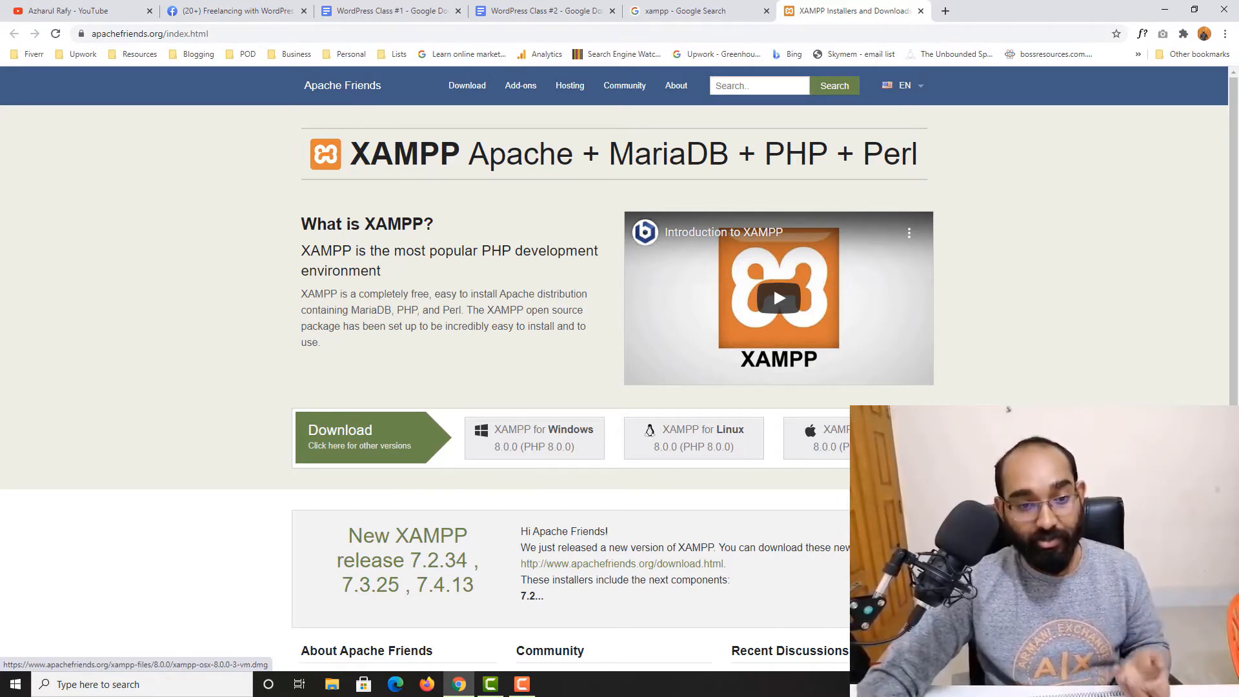
left_click(532, 448)
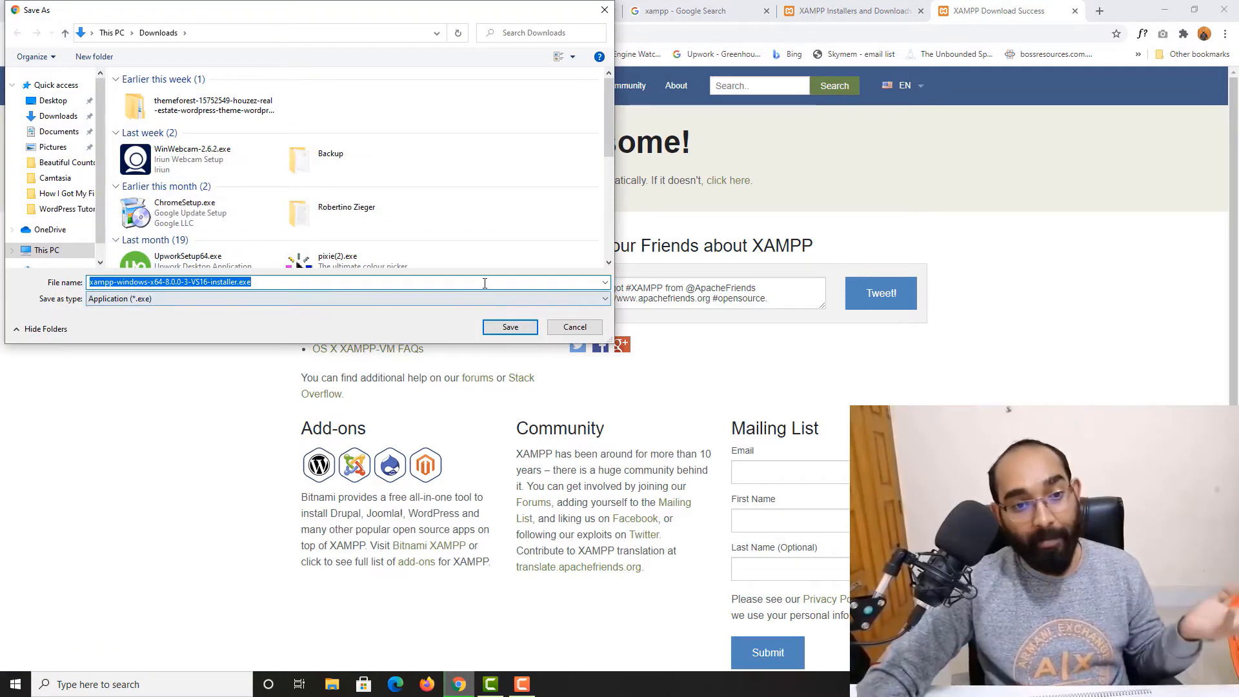
left_click(507, 332)
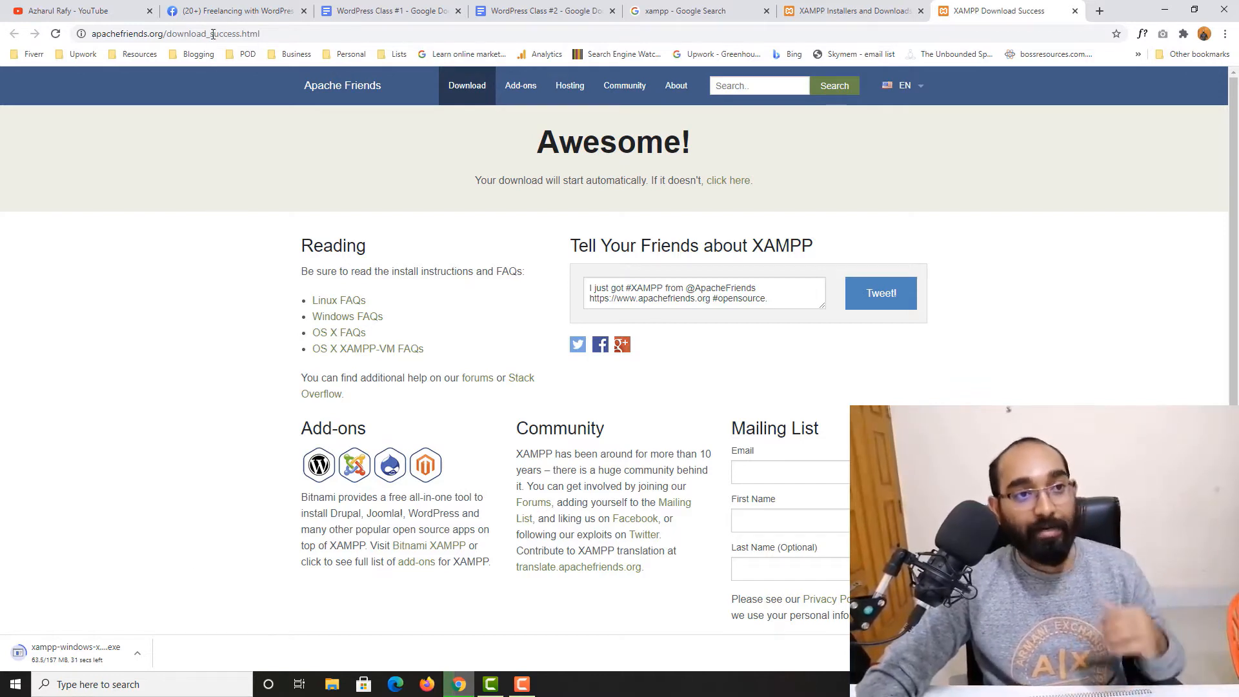
Browse the Facebook group's discussion page while the installer downloads
left_click(232, 11)
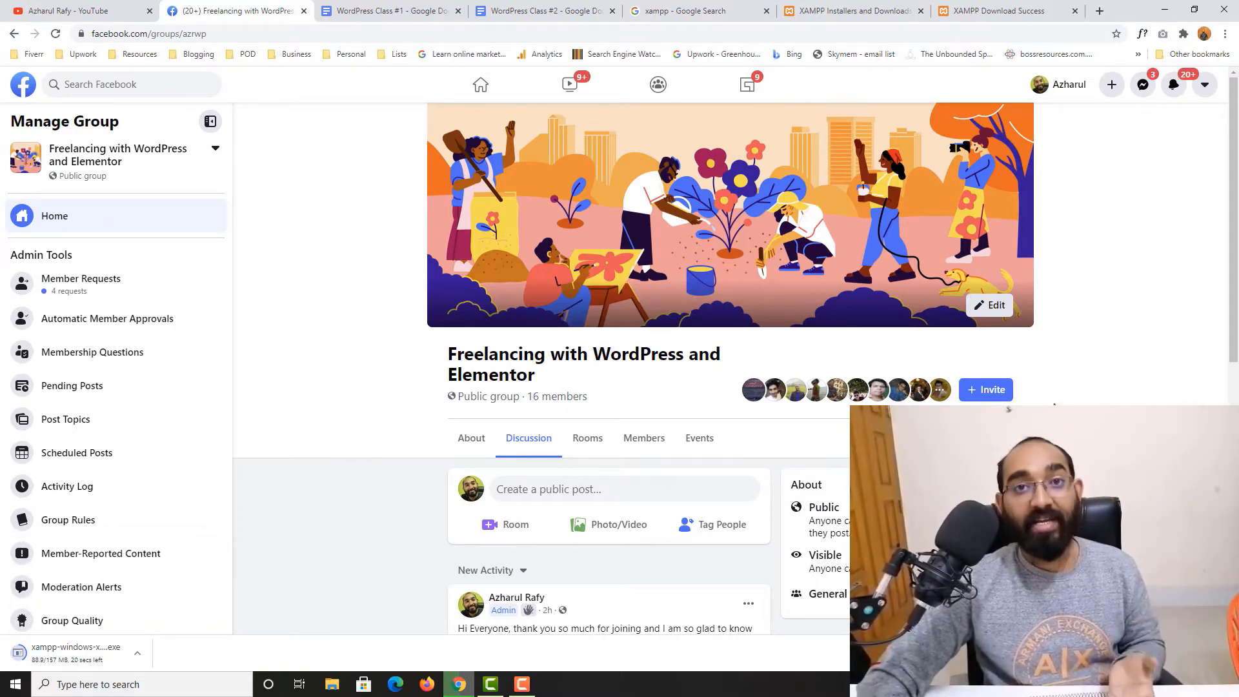
scroll(361, 453, "down", 2)
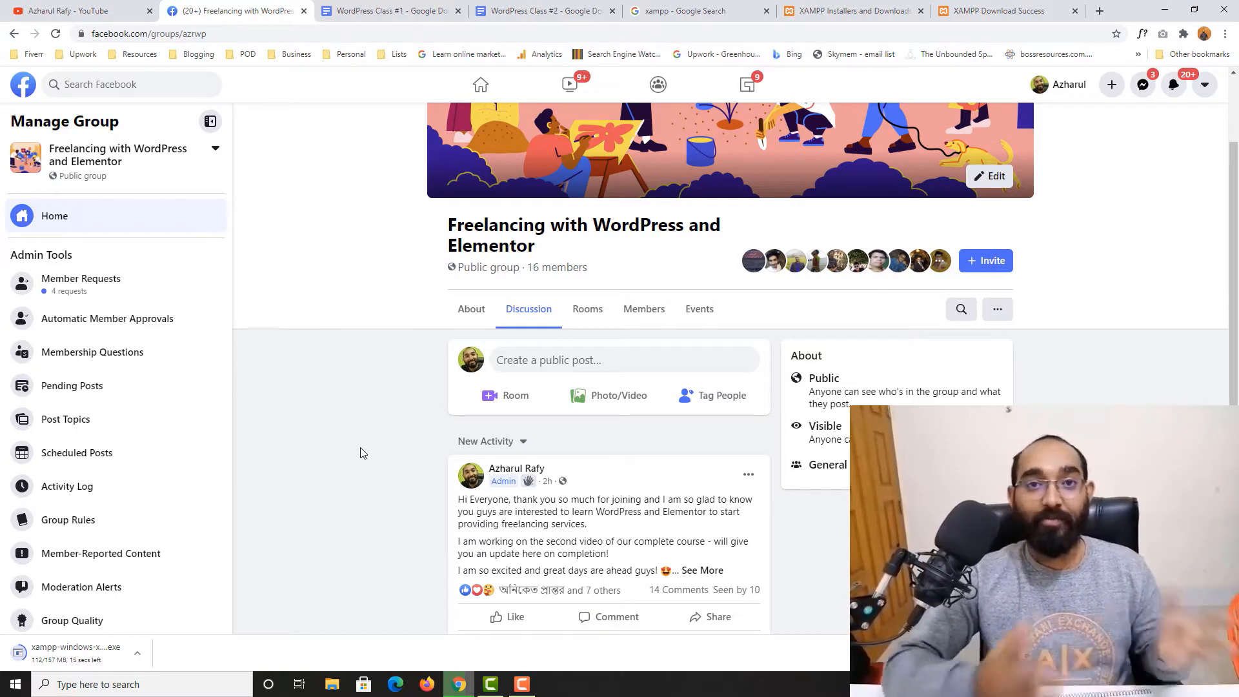
scroll(418, 406, "down", 1)
scroll(619, 418, "up", 1)
scroll(628, 416, "up", 1)
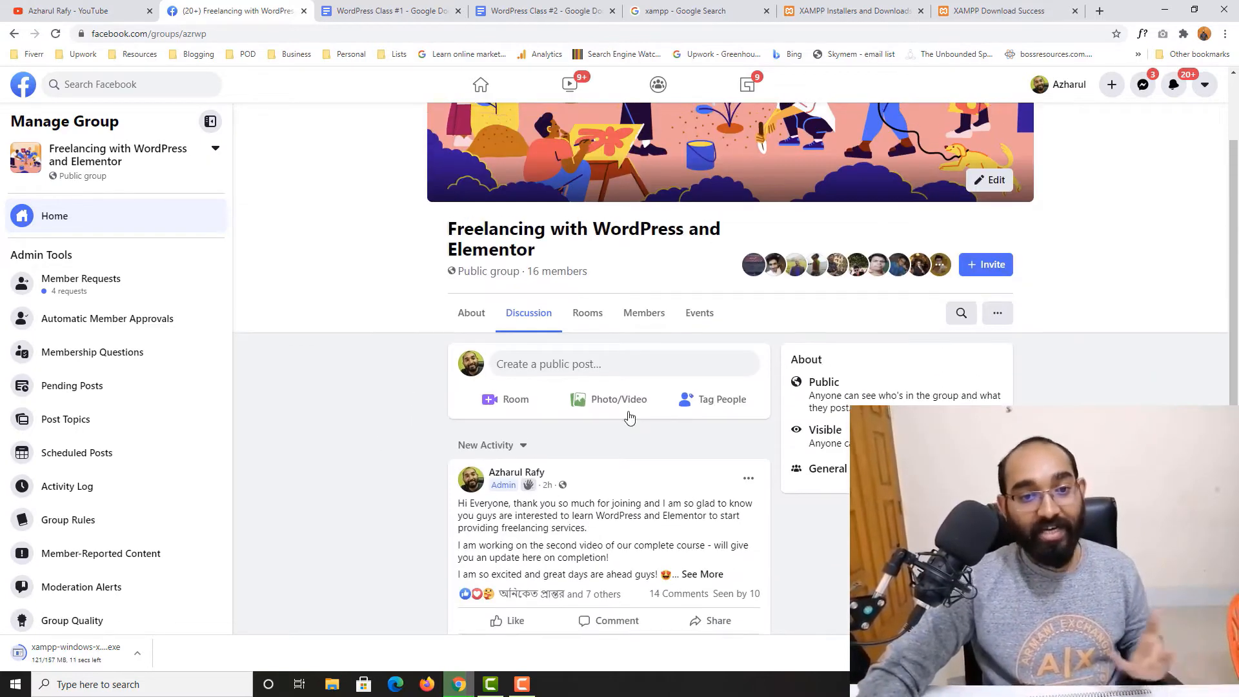
scroll(629, 418, "up", 1)
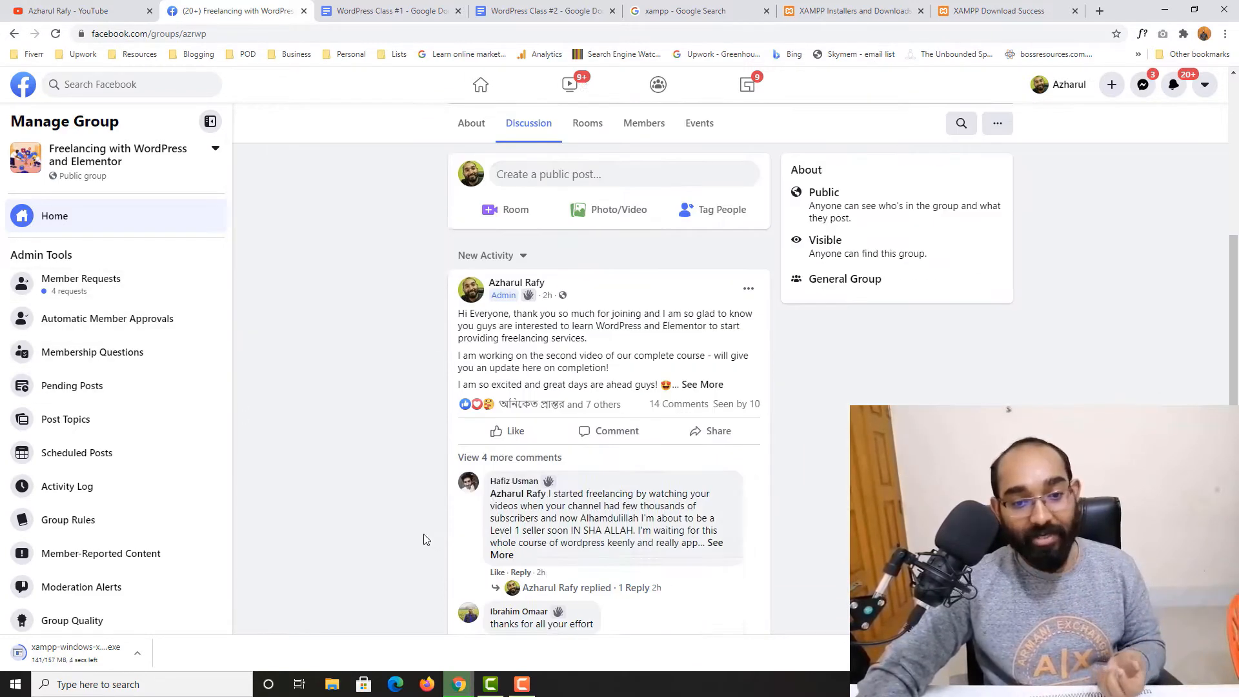
scroll(423, 533, "down", 5)
scroll(383, 443, "up", 6)
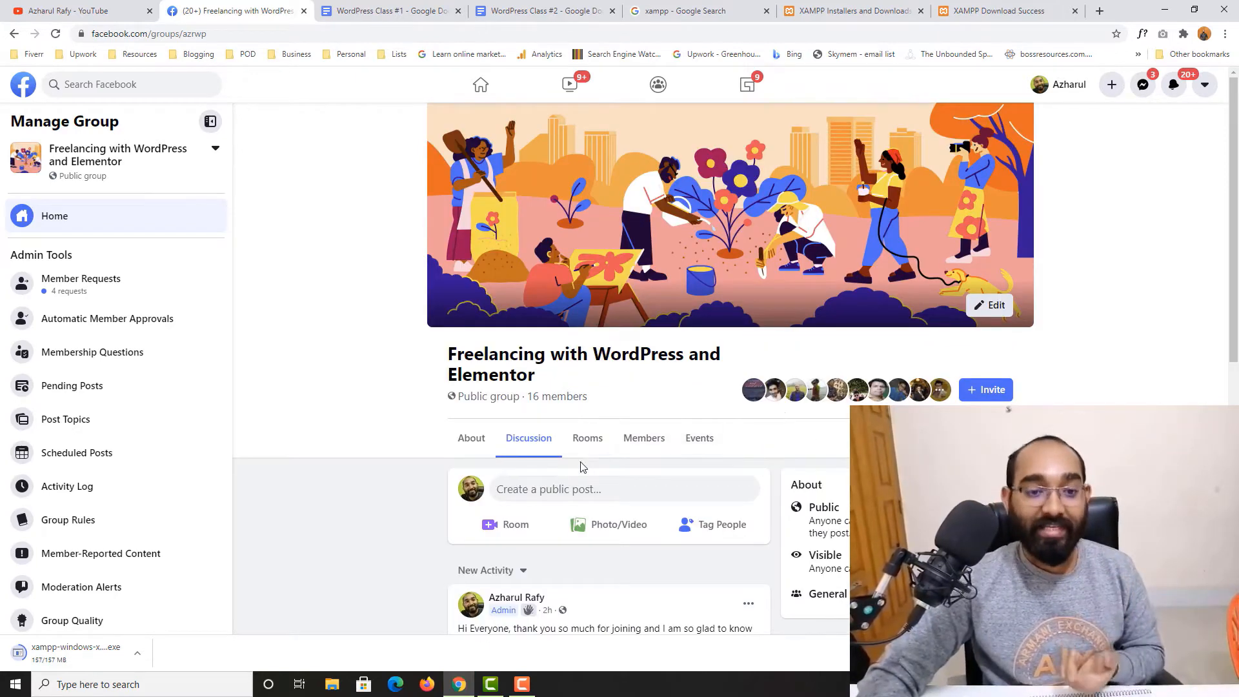
scroll(389, 439, "down", 2)
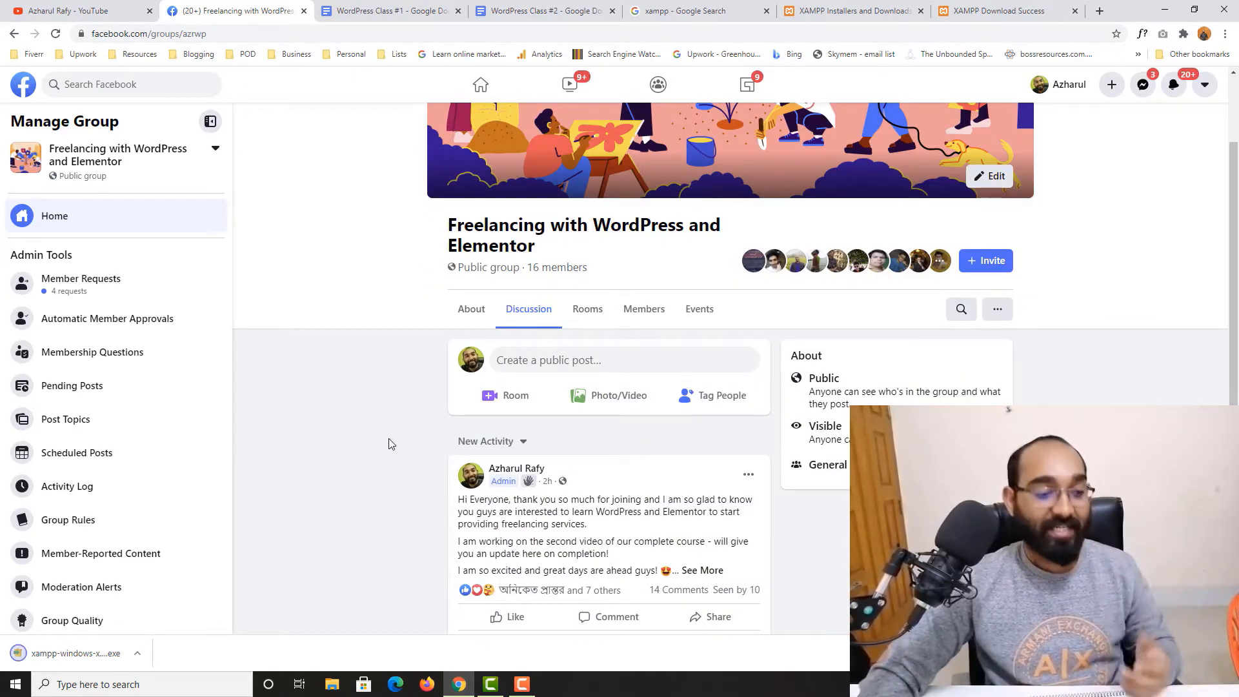
Launch the downloaded XAMPP installer, accept the antivirus and UAC warnings, and keep all default components
left_click(69, 654)
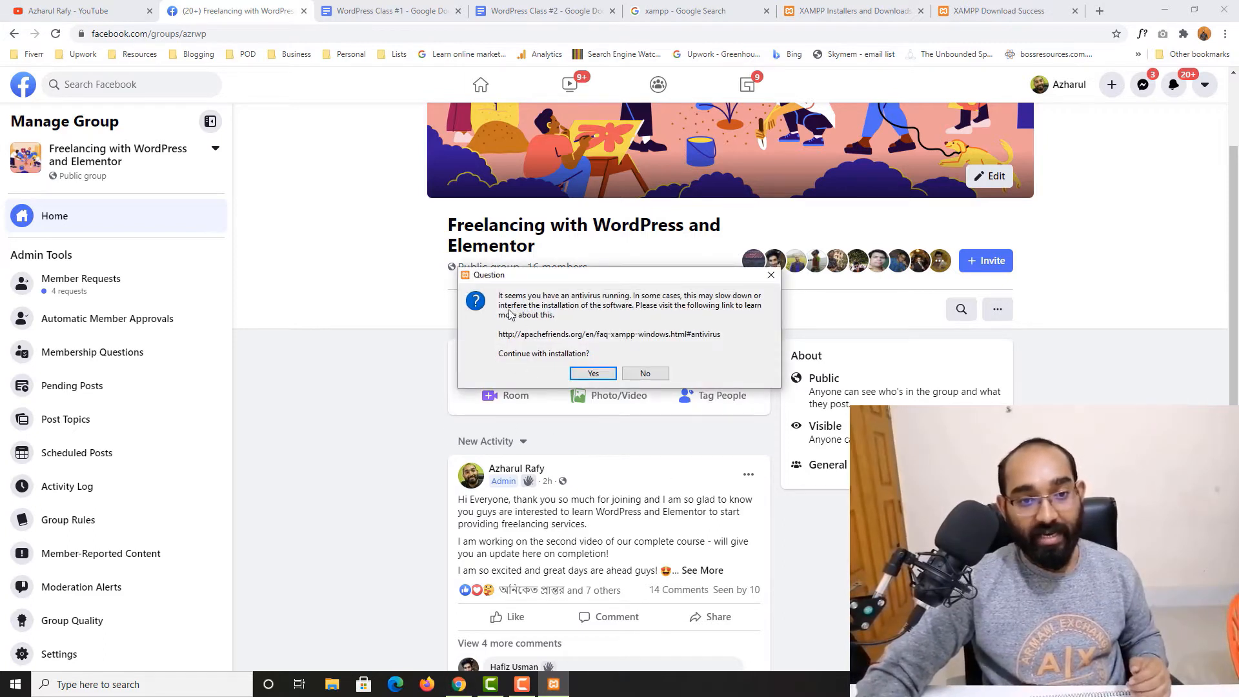
left_click(593, 374)
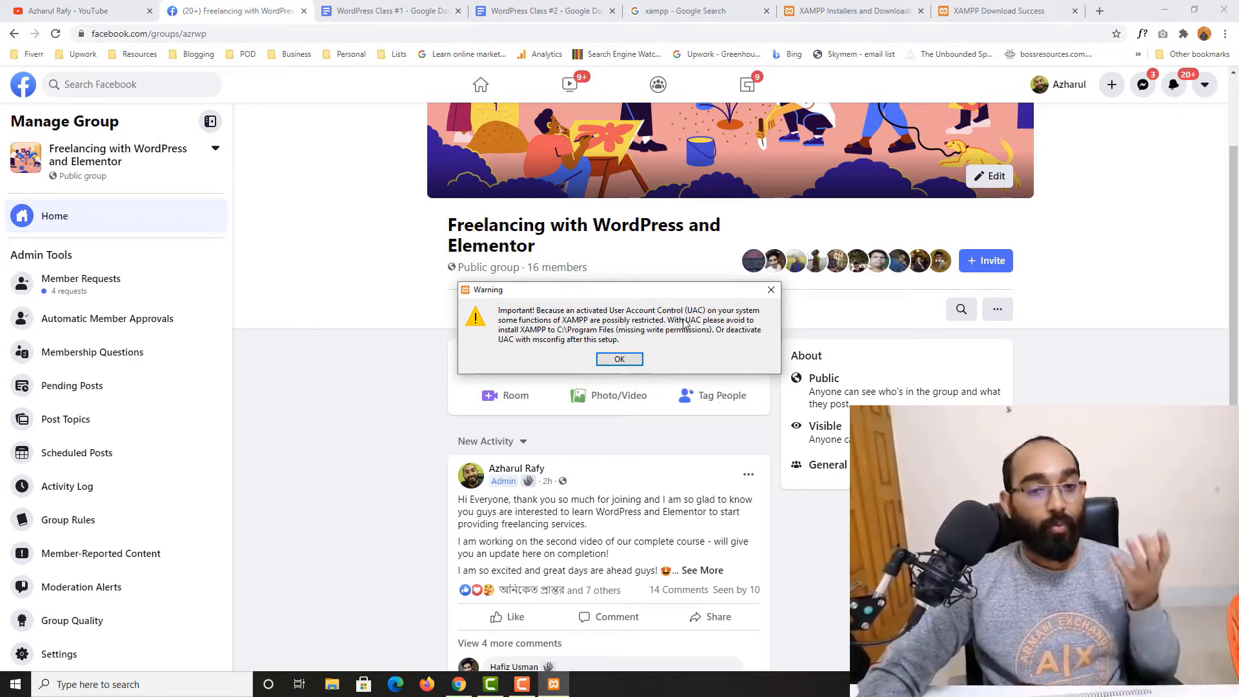
left_click(618, 362)
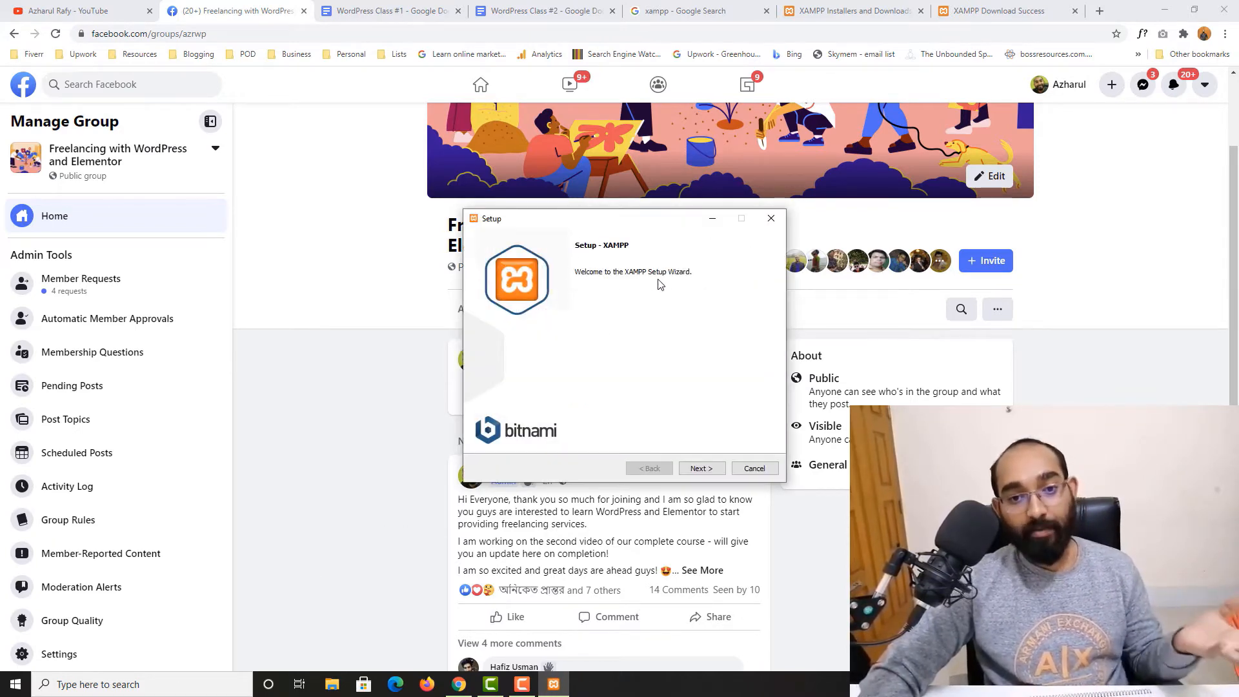
left_click(703, 474)
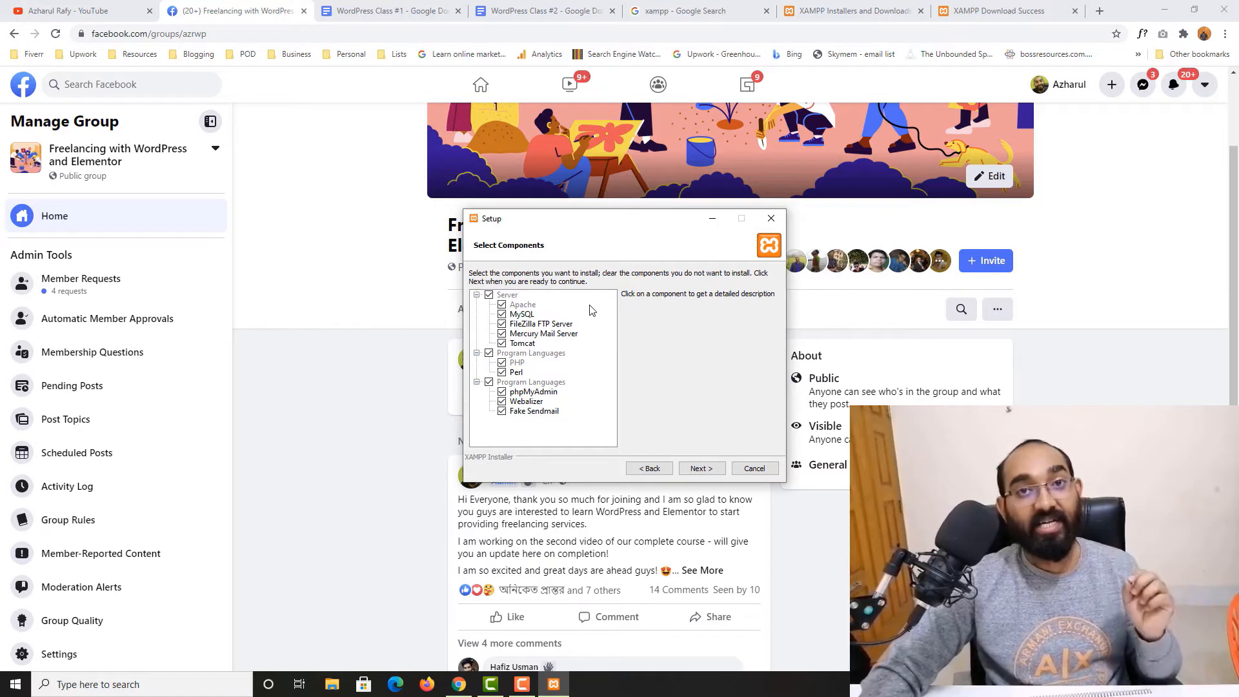
left_click(702, 468)
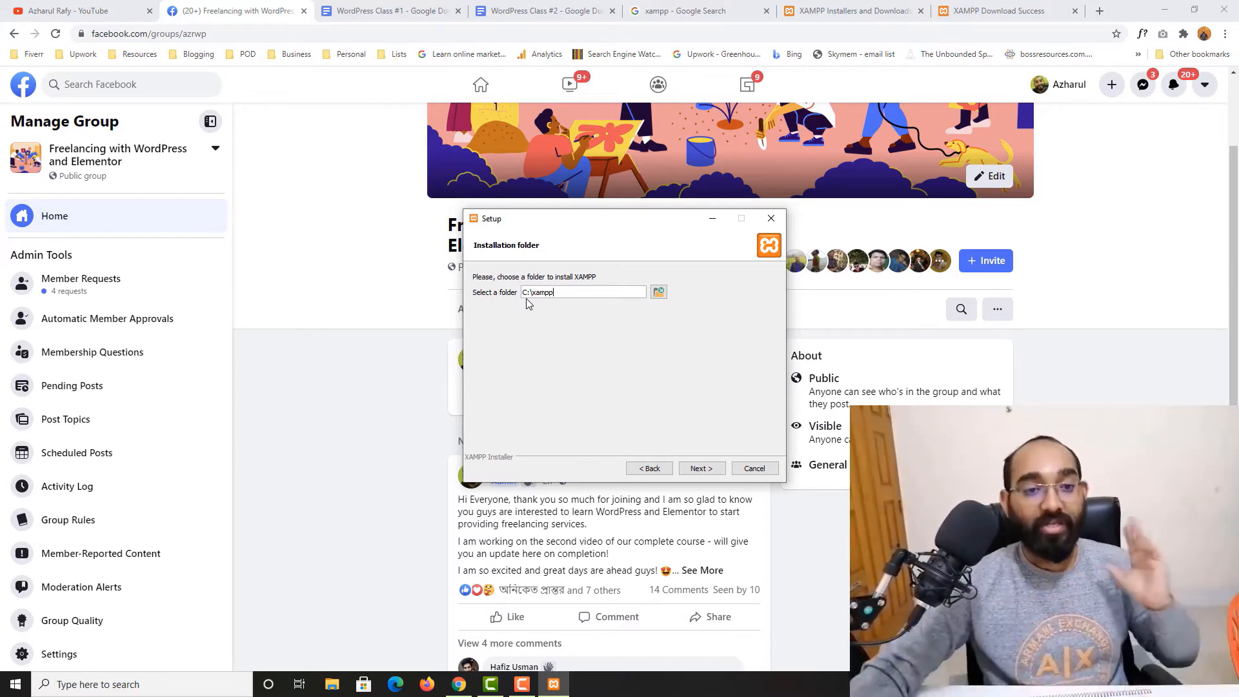
Set the XAMPP installation folder to L:\xampp on New Volume (L:) and continue
left_click(660, 295)
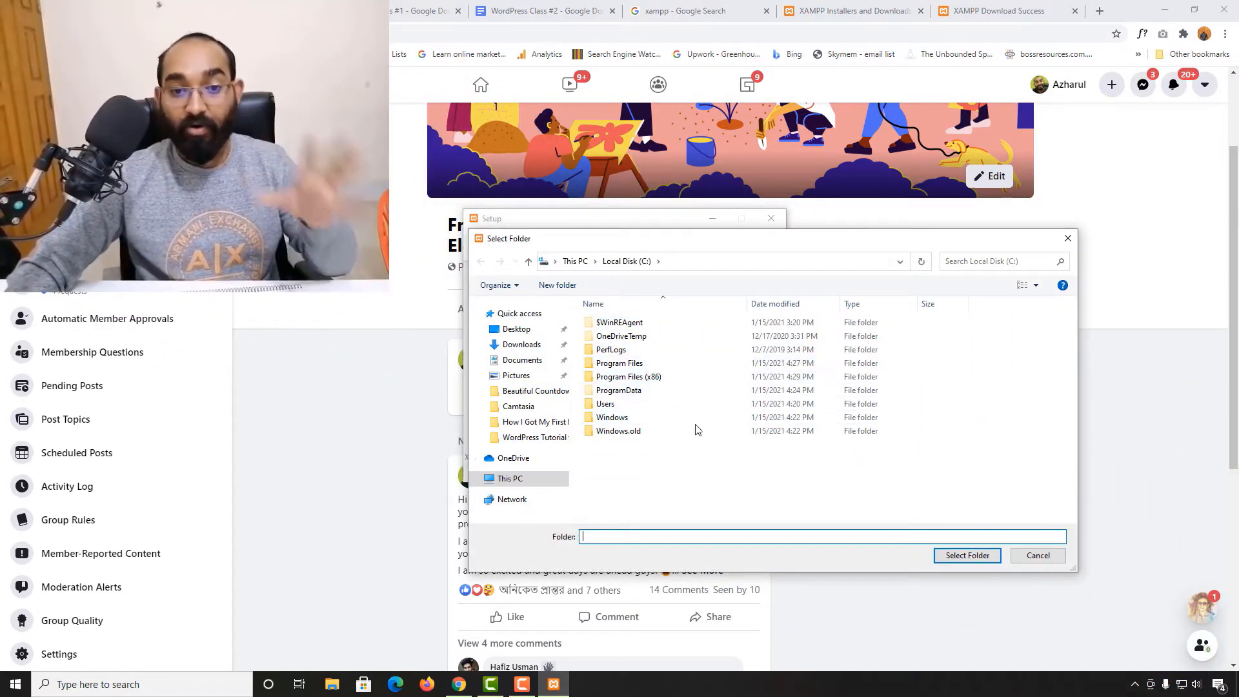
left_click(535, 484)
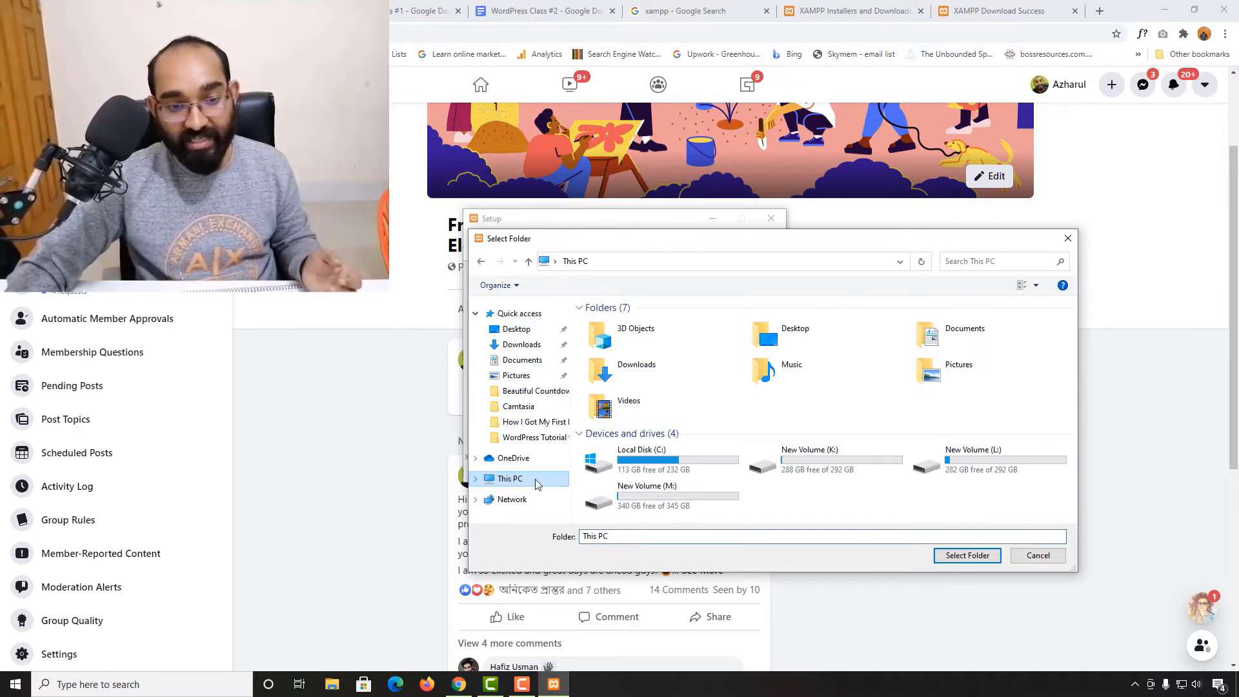
double_click(981, 466)
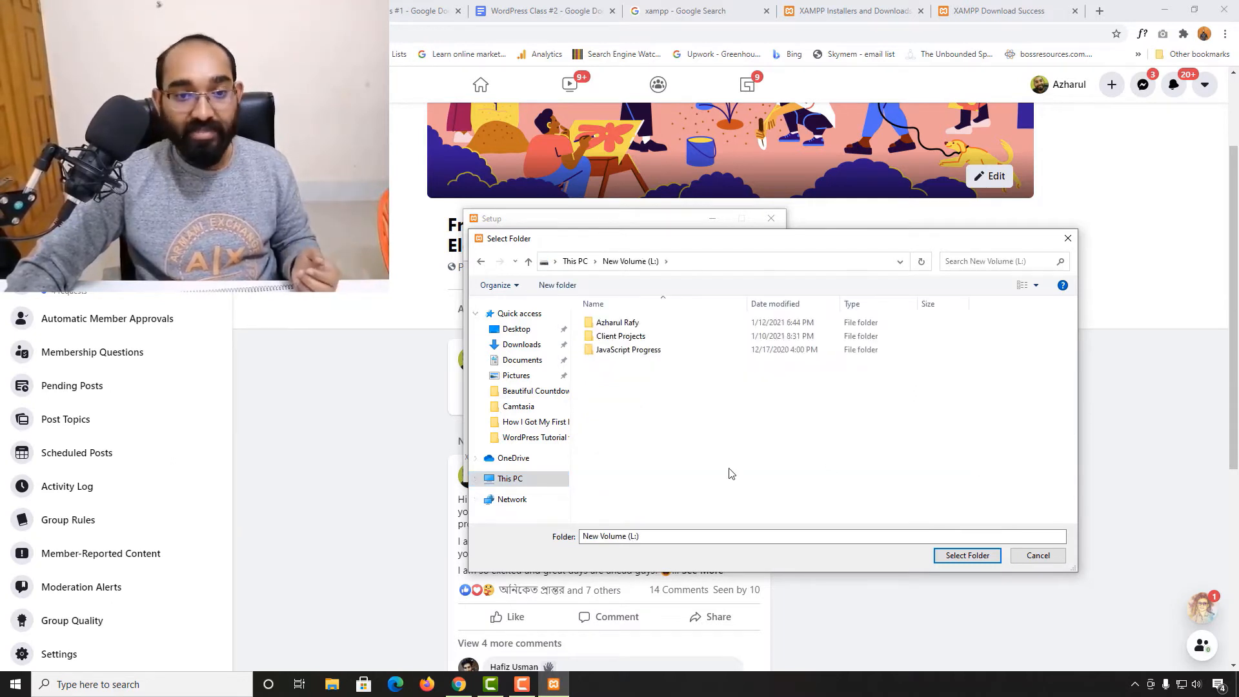
left_click(965, 556)
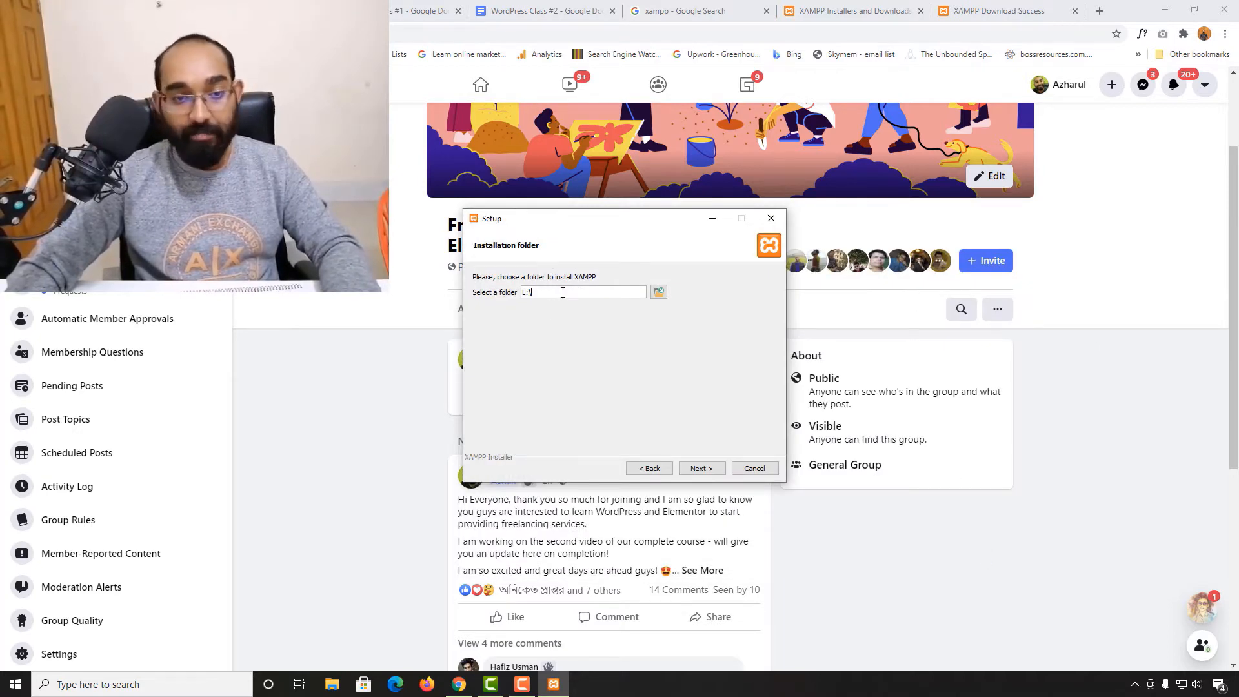
type("xam")
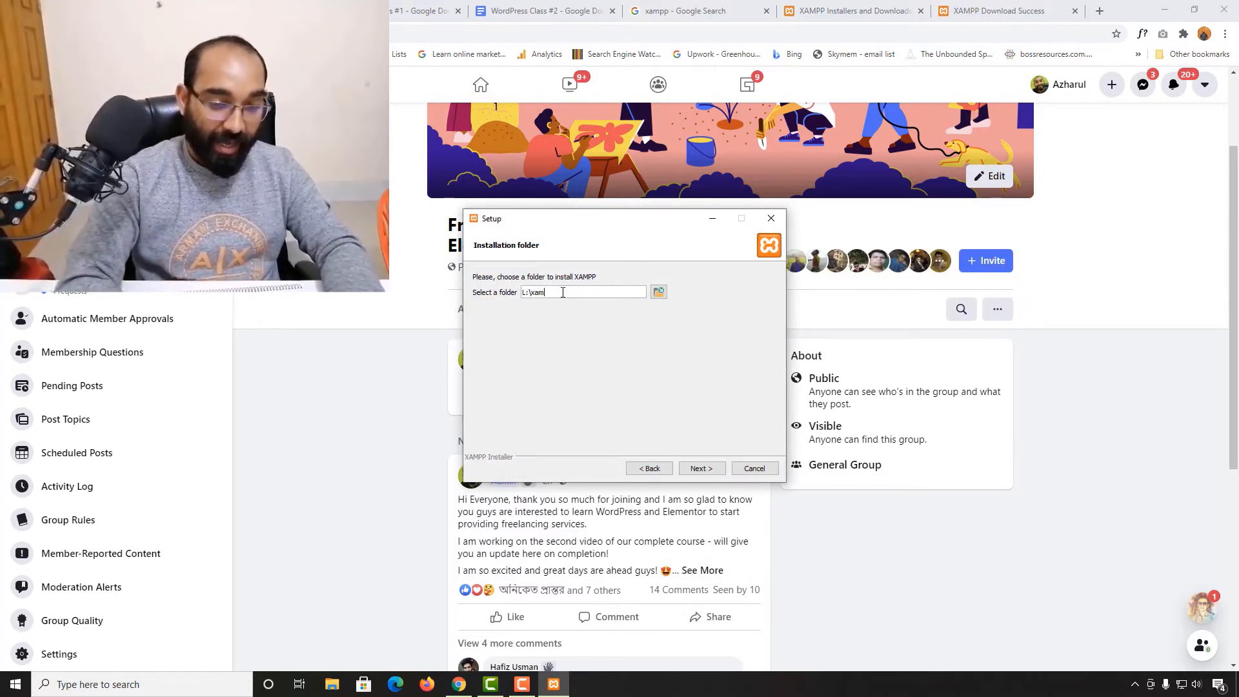
type("pp")
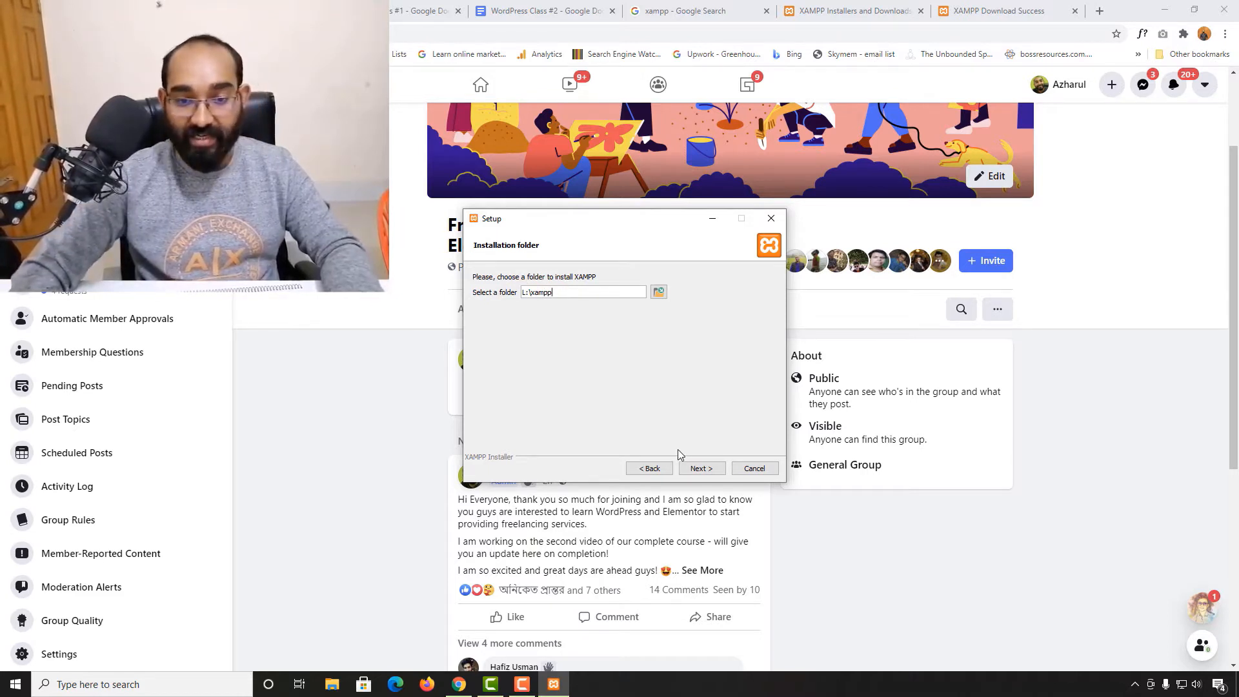
left_click(698, 468)
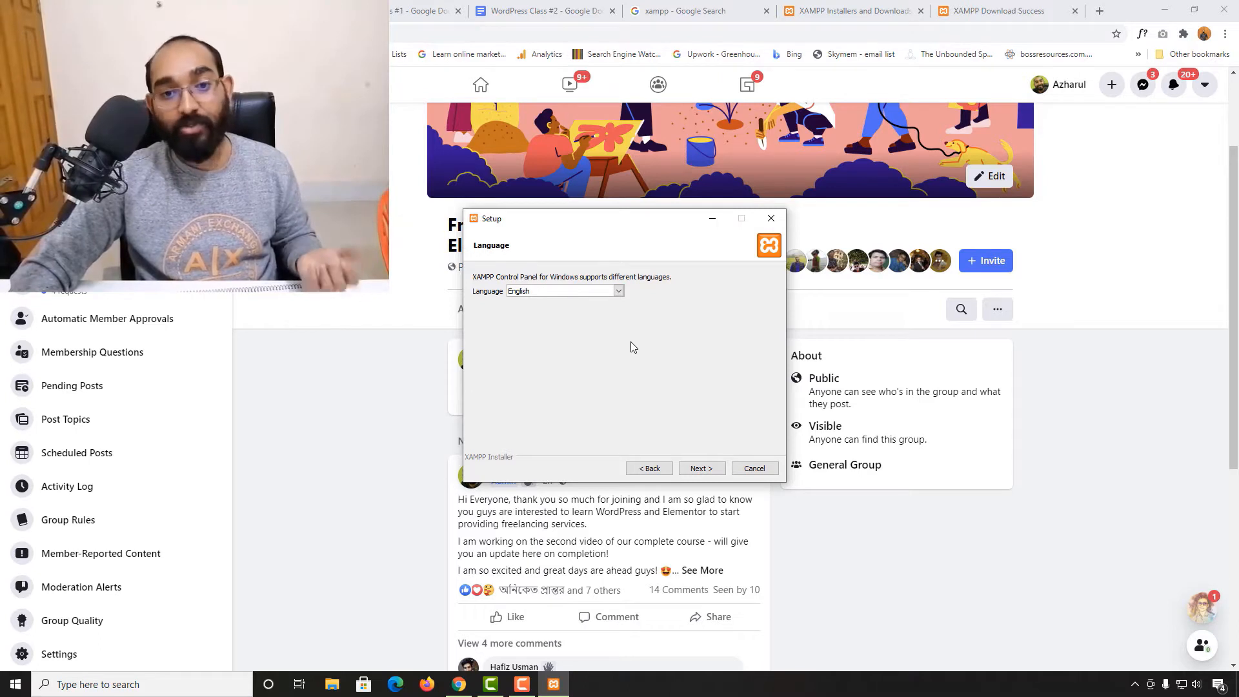
Choose English as the Control Panel language and continue
left_click(552, 293)
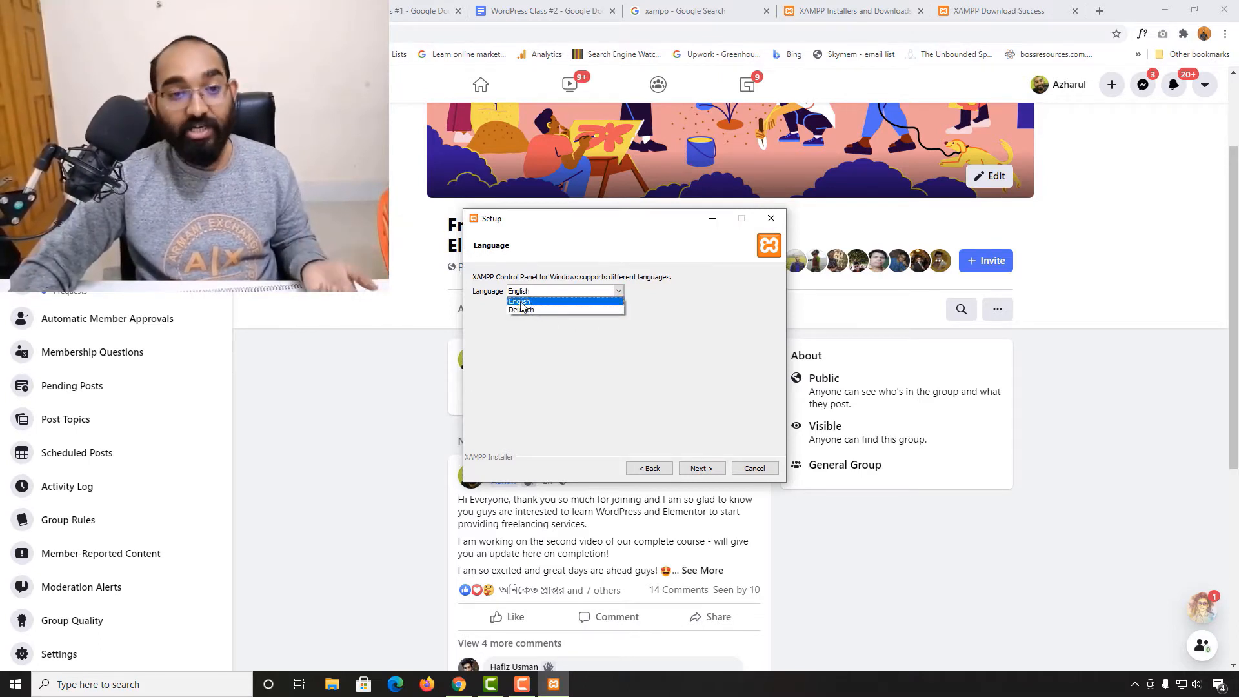
left_click(524, 302)
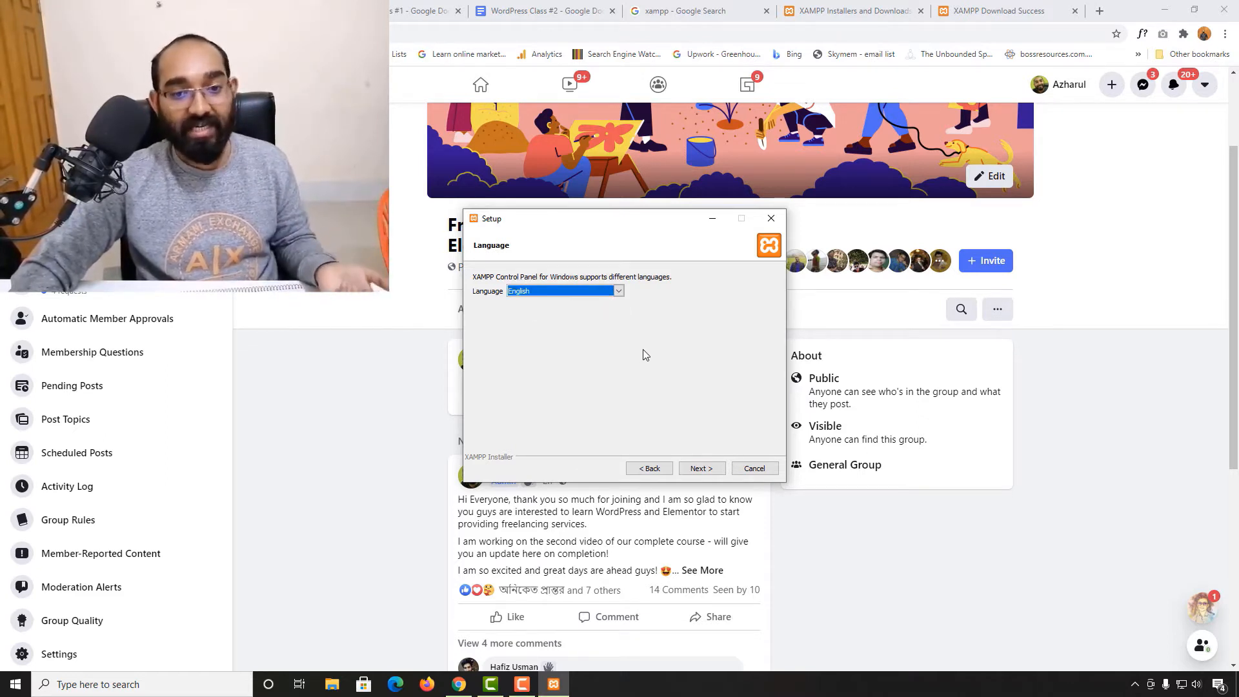
left_click(708, 473)
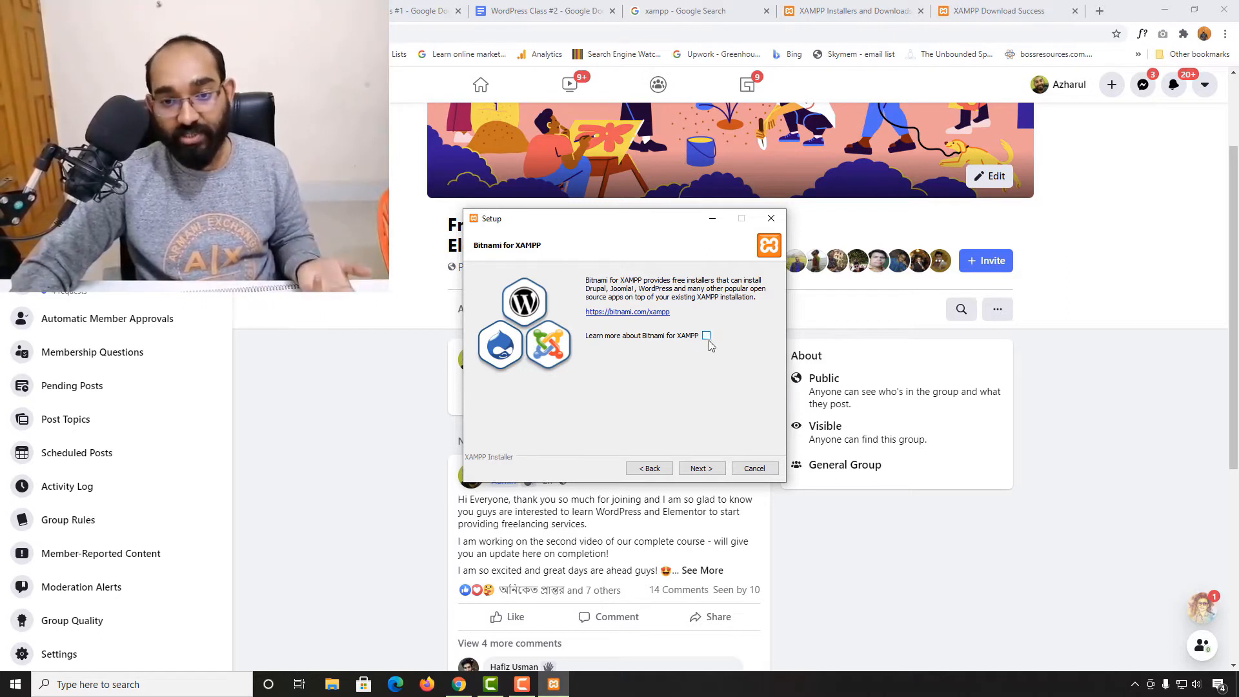
Skip the Bitnami page, run the installation, and finish the wizard with the Control Panel starting
left_click(703, 471)
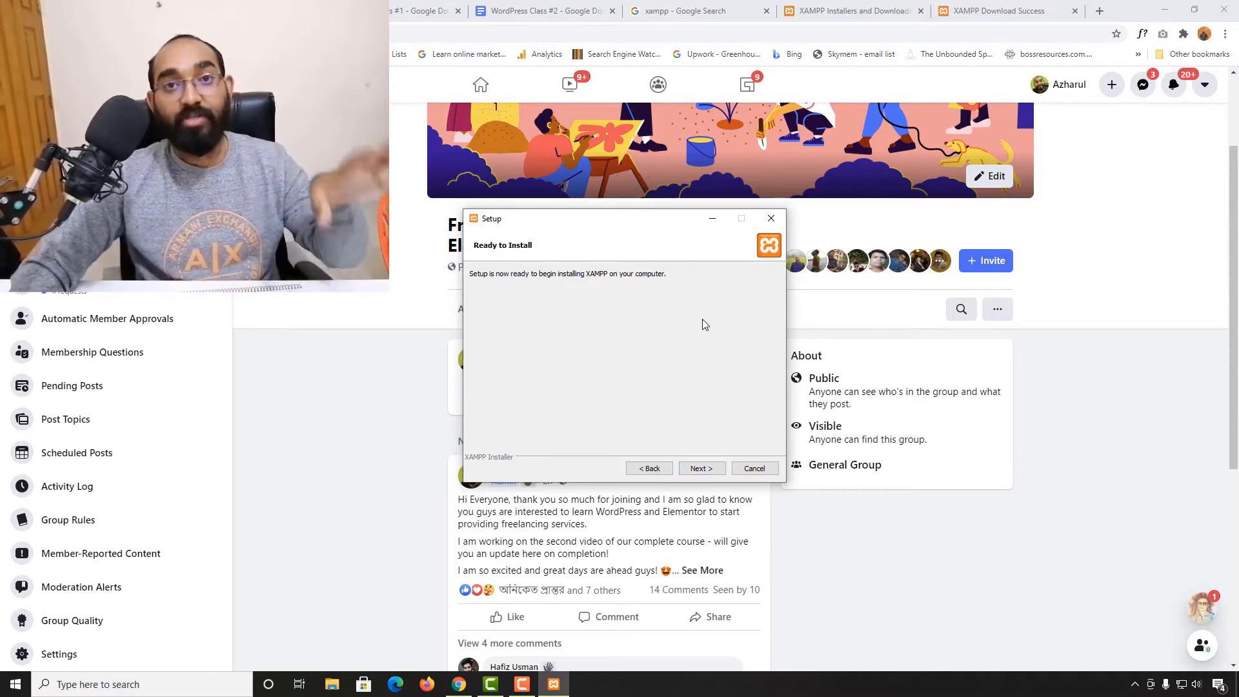
left_click(702, 469)
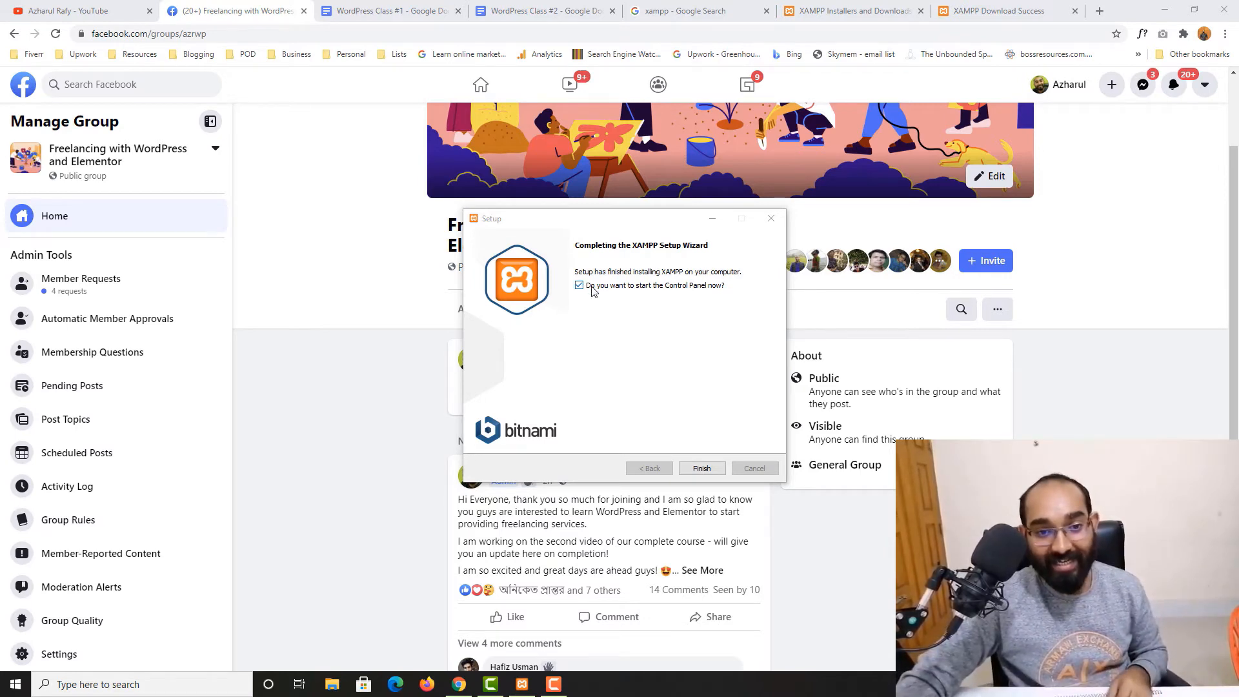
left_click(701, 468)
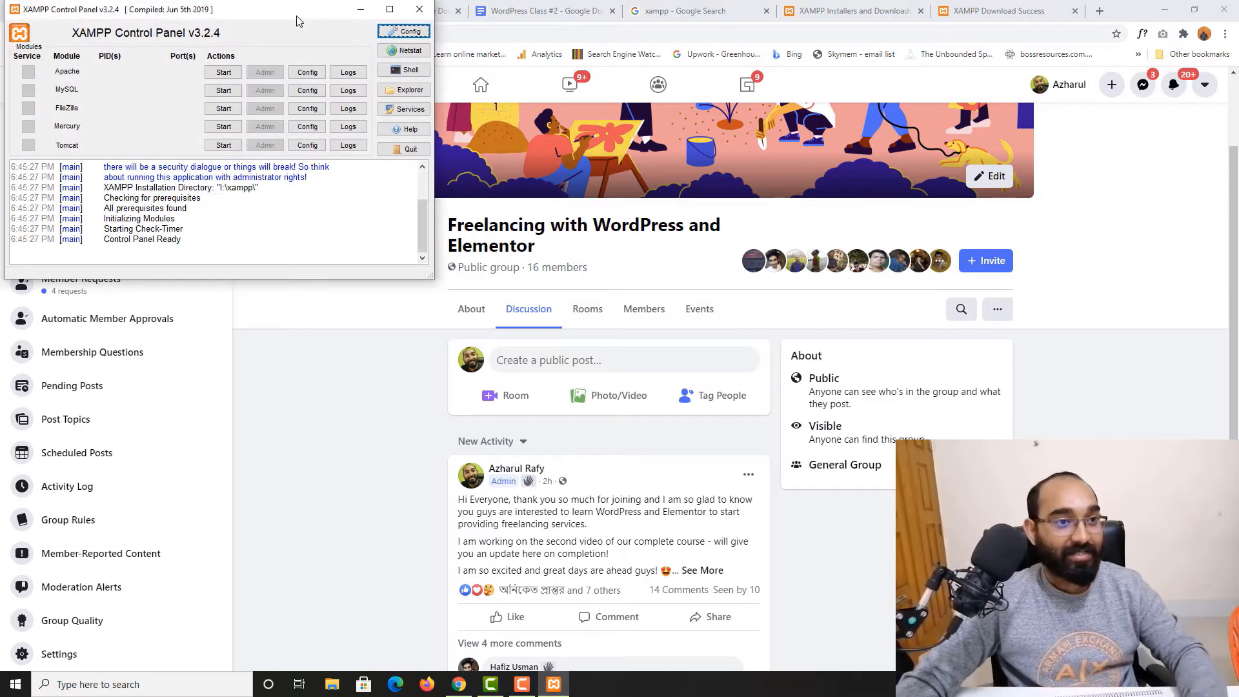
Move the XAMPP Control Panel aside and close the Facebook, search and XAMPP website tabs
left_click_drag(291, 20, 657, 281)
left_click(303, 11)
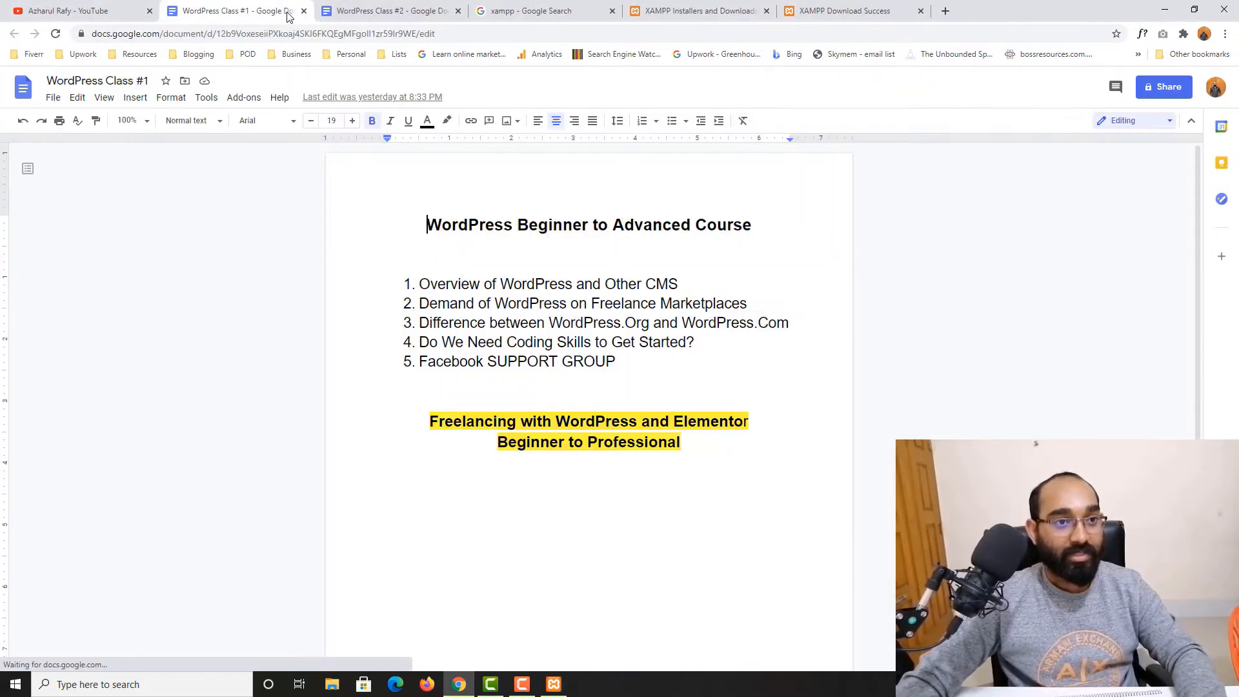
left_click(529, 7)
left_click(697, 11)
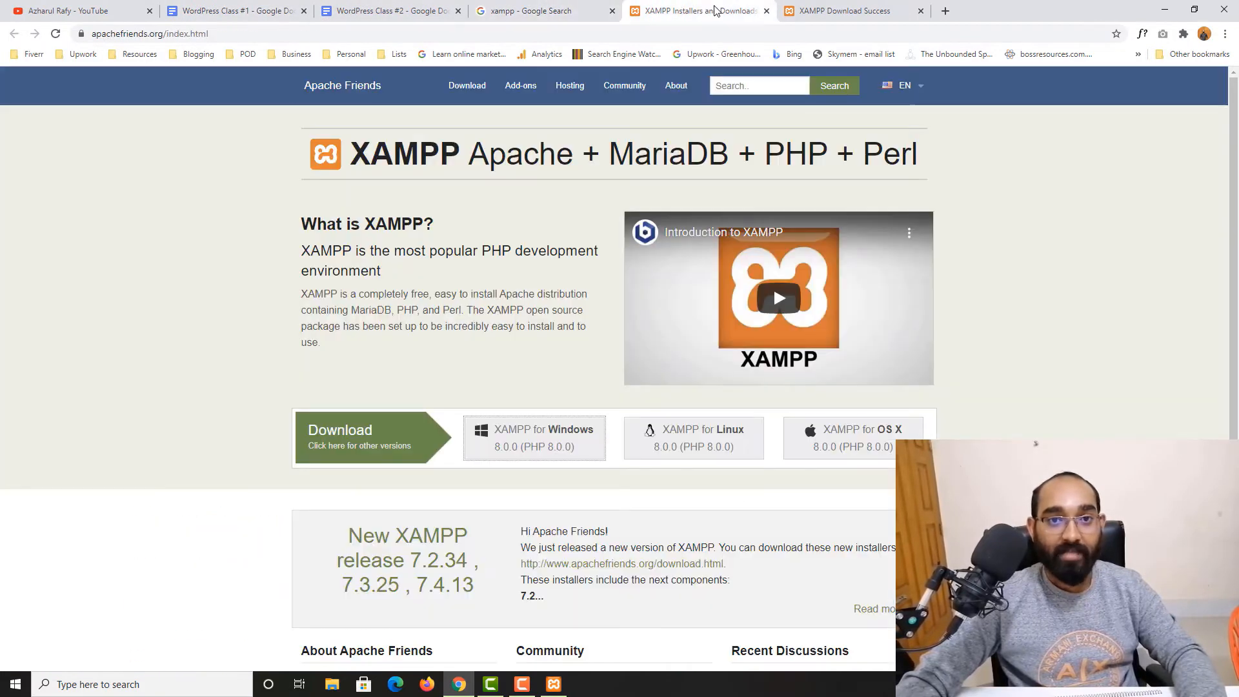
left_click(767, 11)
left_click(767, 11)
left_click(612, 11)
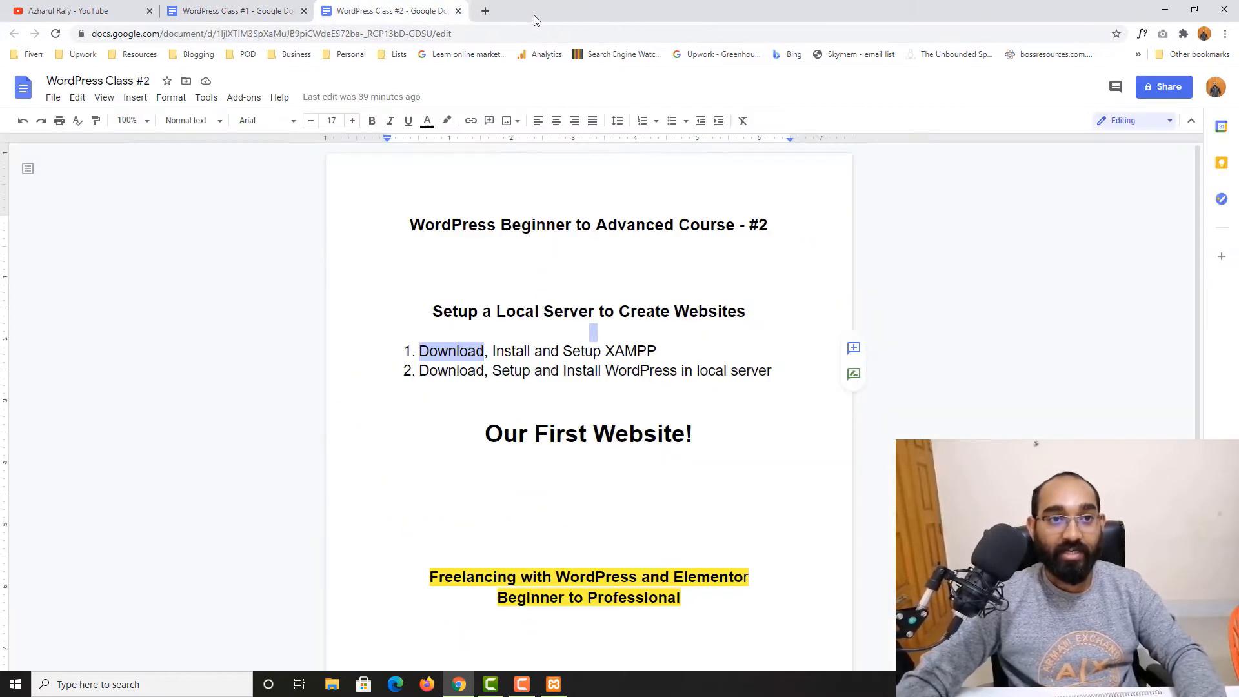
Start the Apache and MySQL modules in the XAMPP Control Panel, then minimize the panel
key("ctrl+t")
left_click(553, 684)
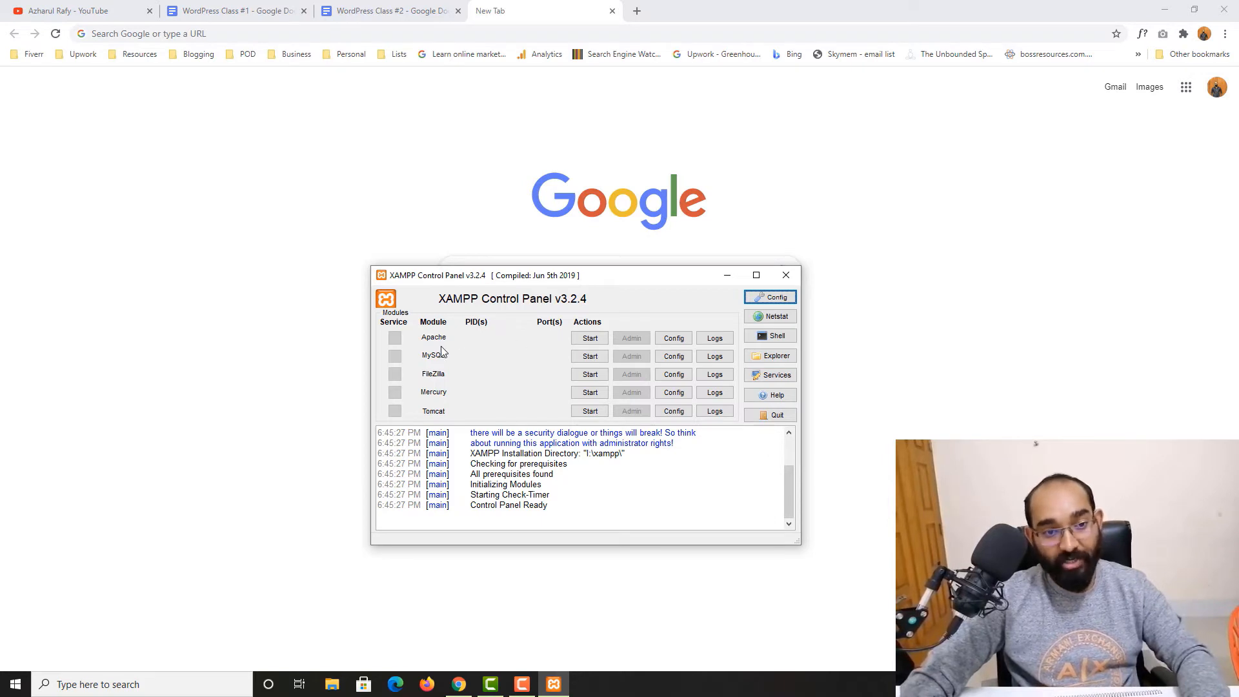
left_click(590, 340)
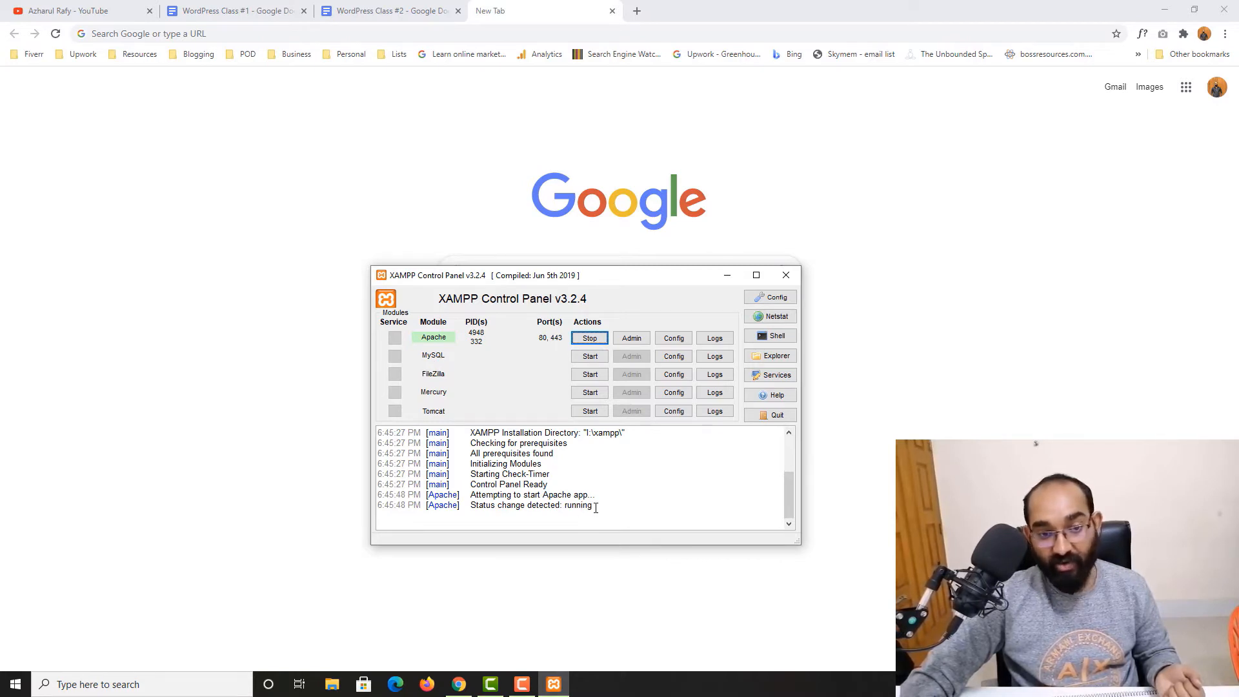
left_click(588, 356)
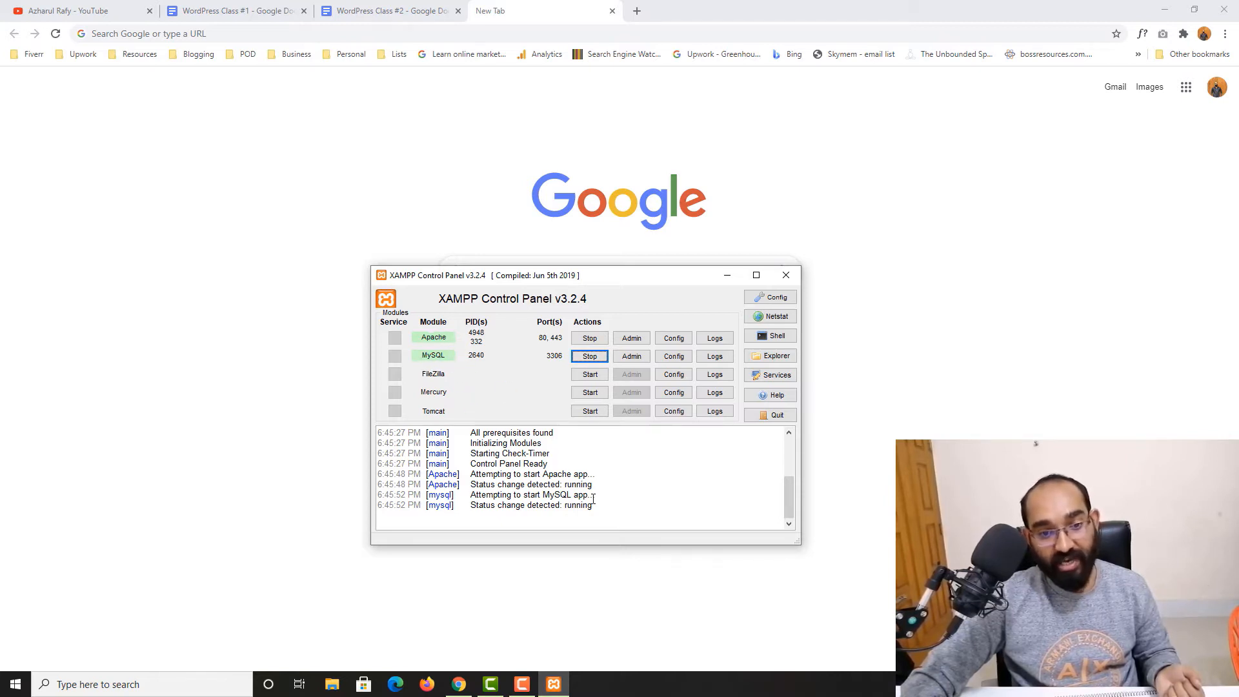
double_click(575, 504)
double_click(577, 484)
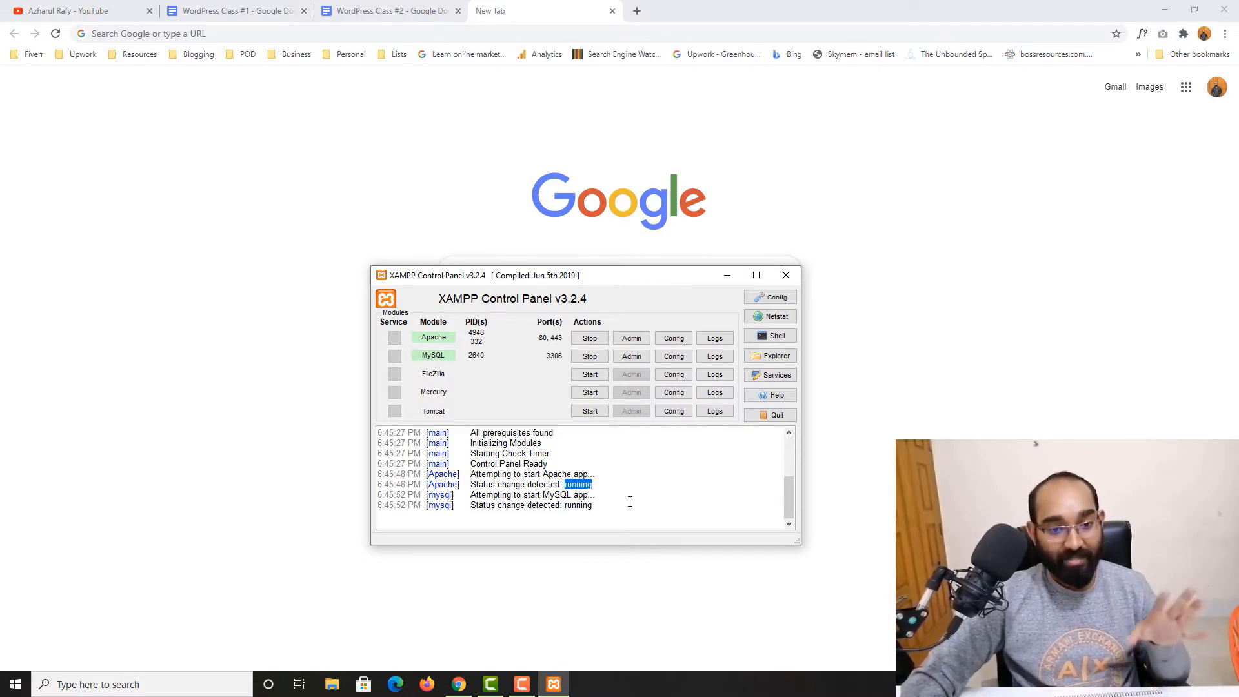
left_click(727, 277)
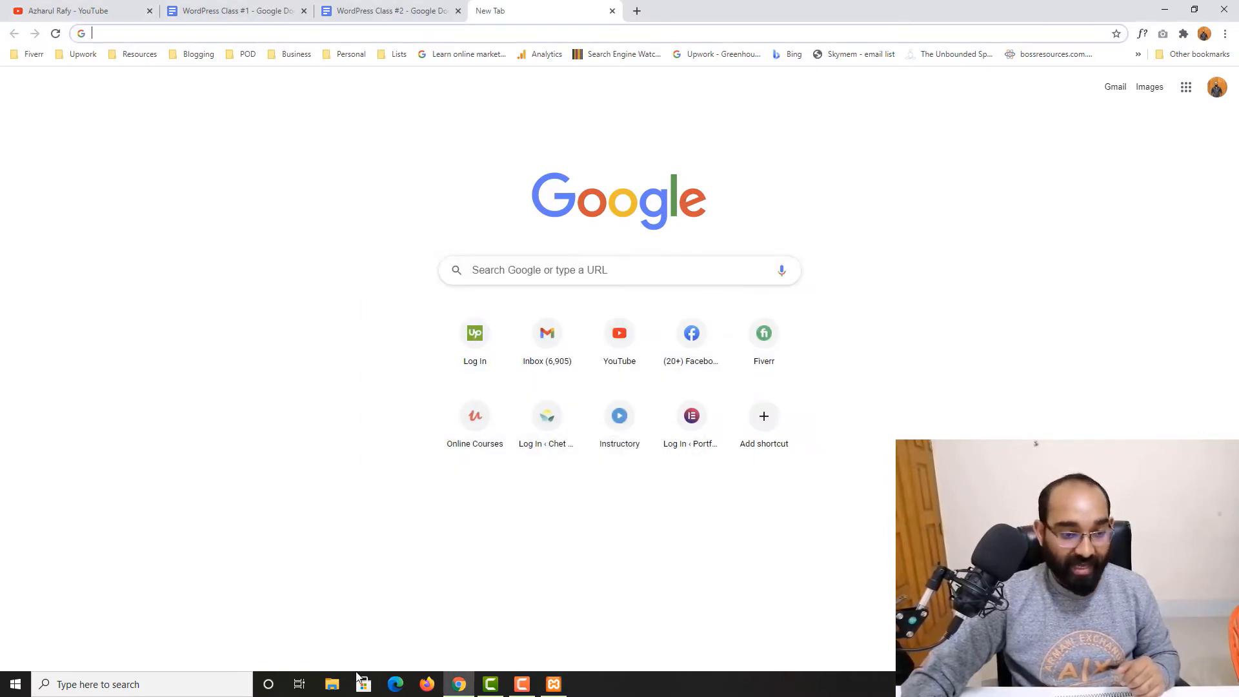
Create a new folder named mywebsite inside the xampp htdocs folder on New Volume (L:)
left_click(331, 684)
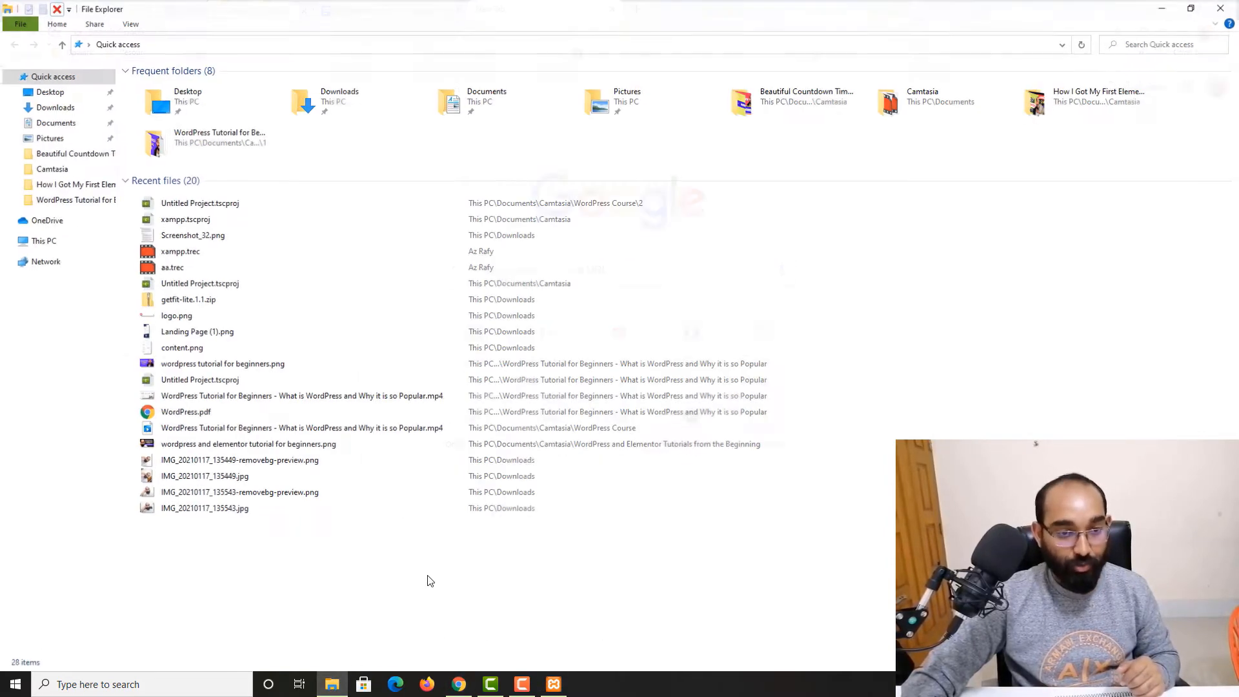
left_click(41, 240)
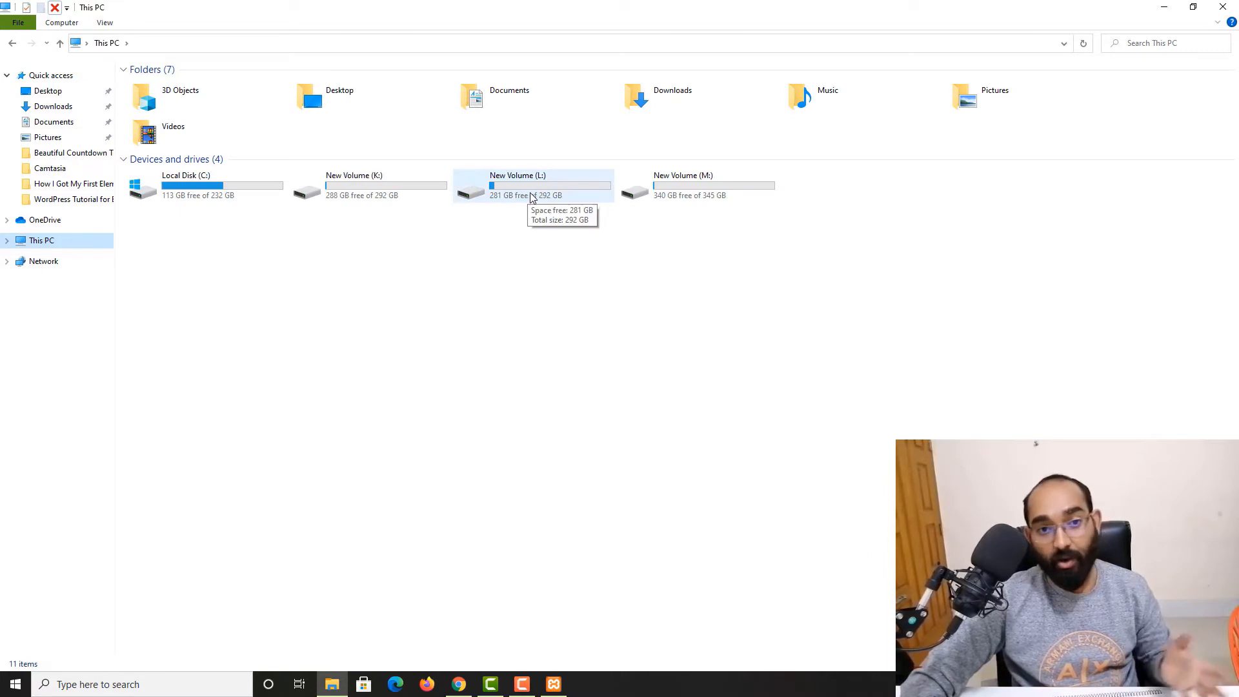
double_click(532, 197)
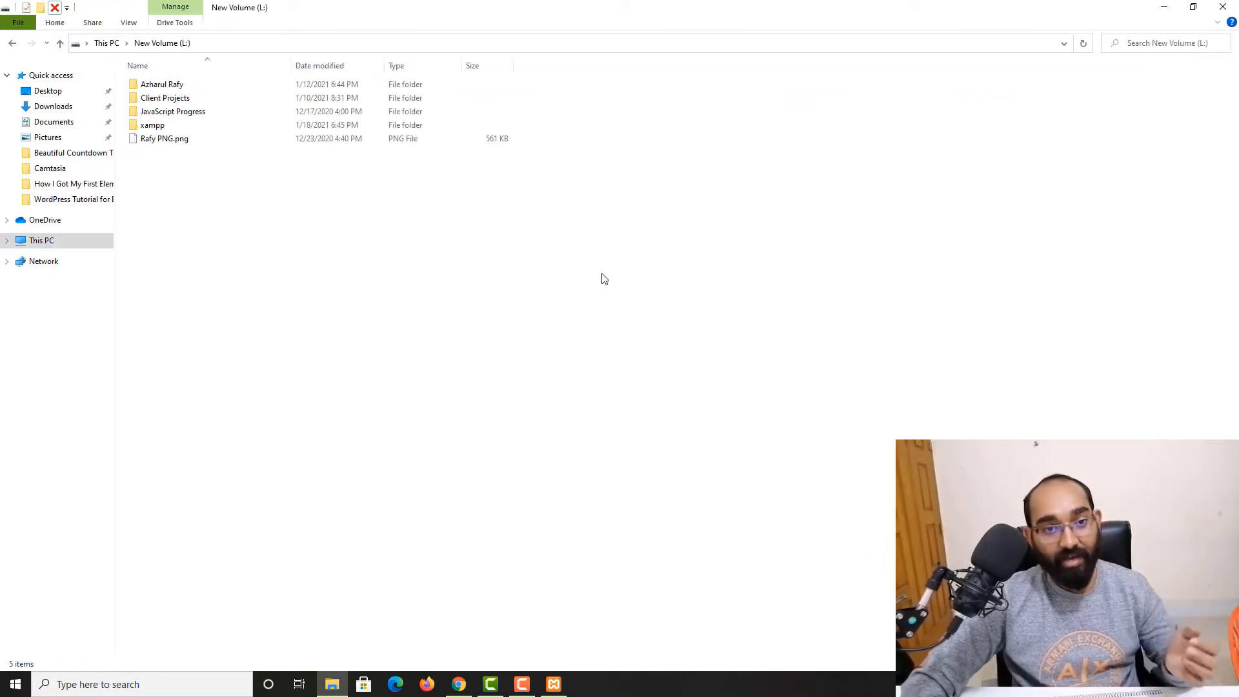
double_click(153, 125)
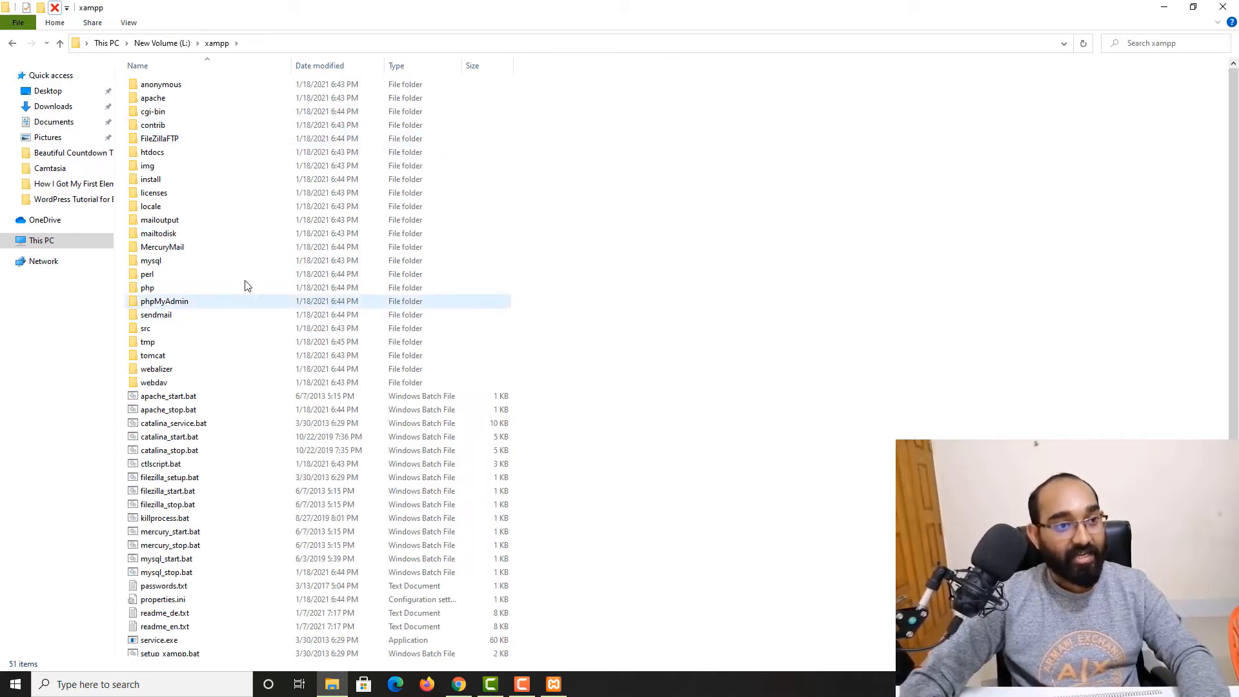
double_click(178, 153)
left_click_drag(196, 260, 177, 82)
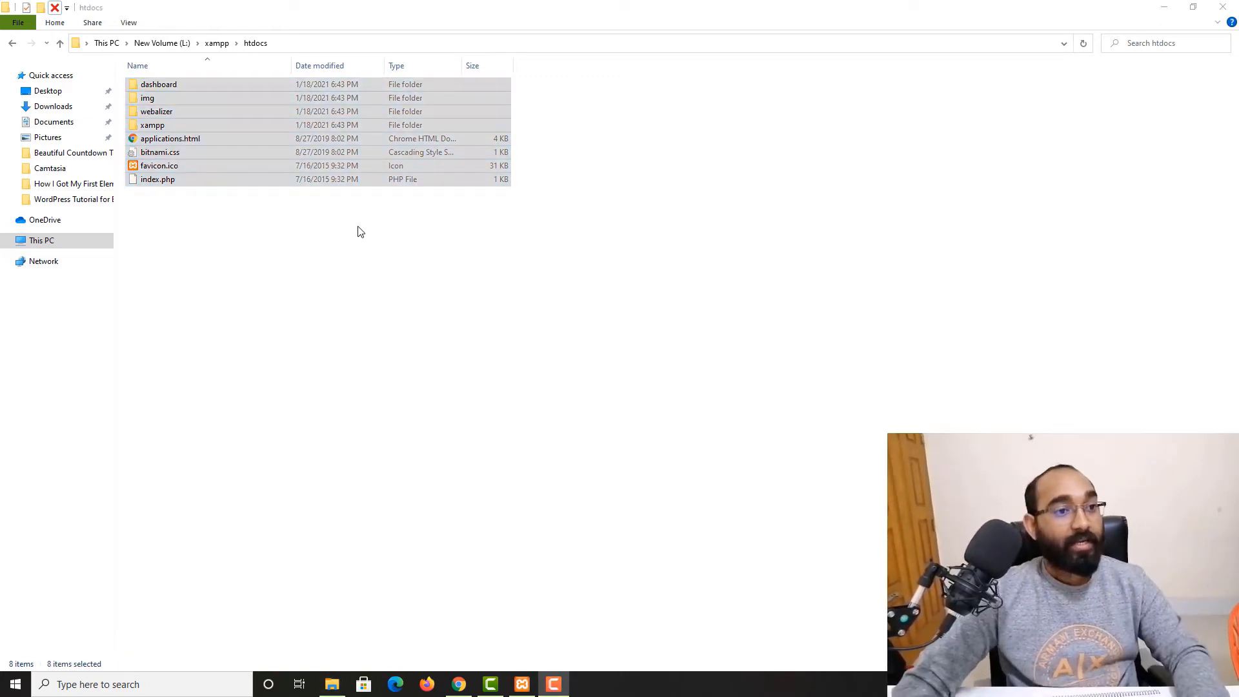
left_click(41, 7)
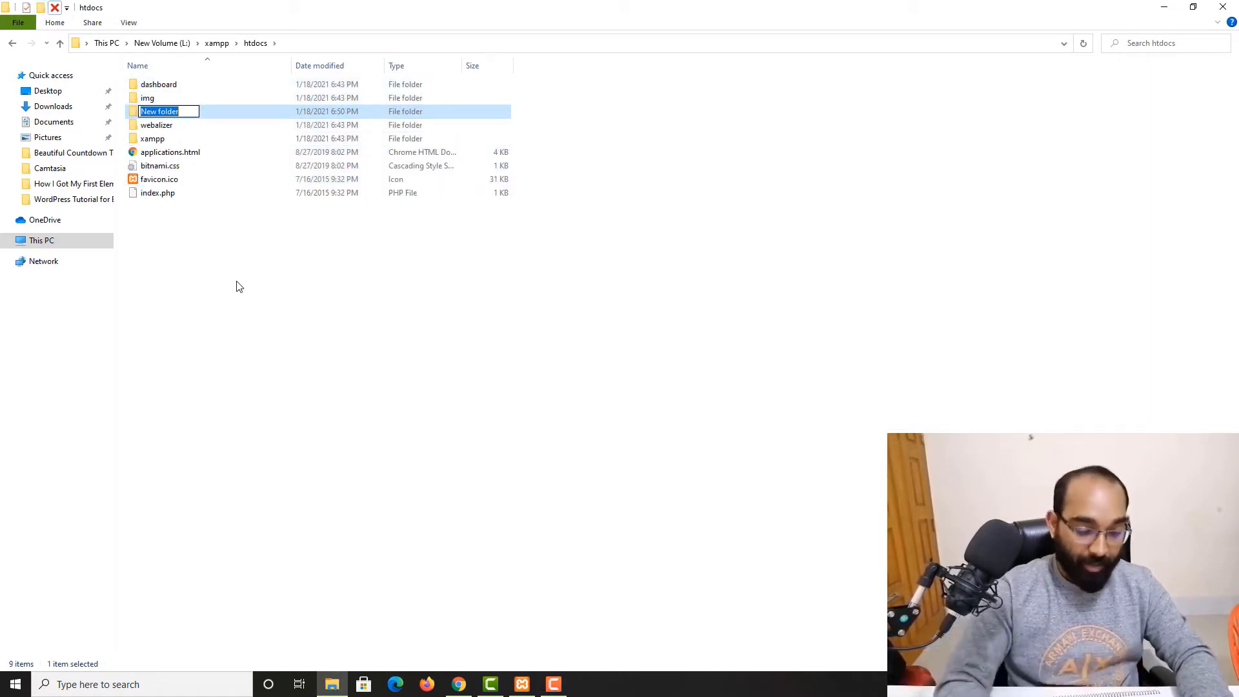
type("m")
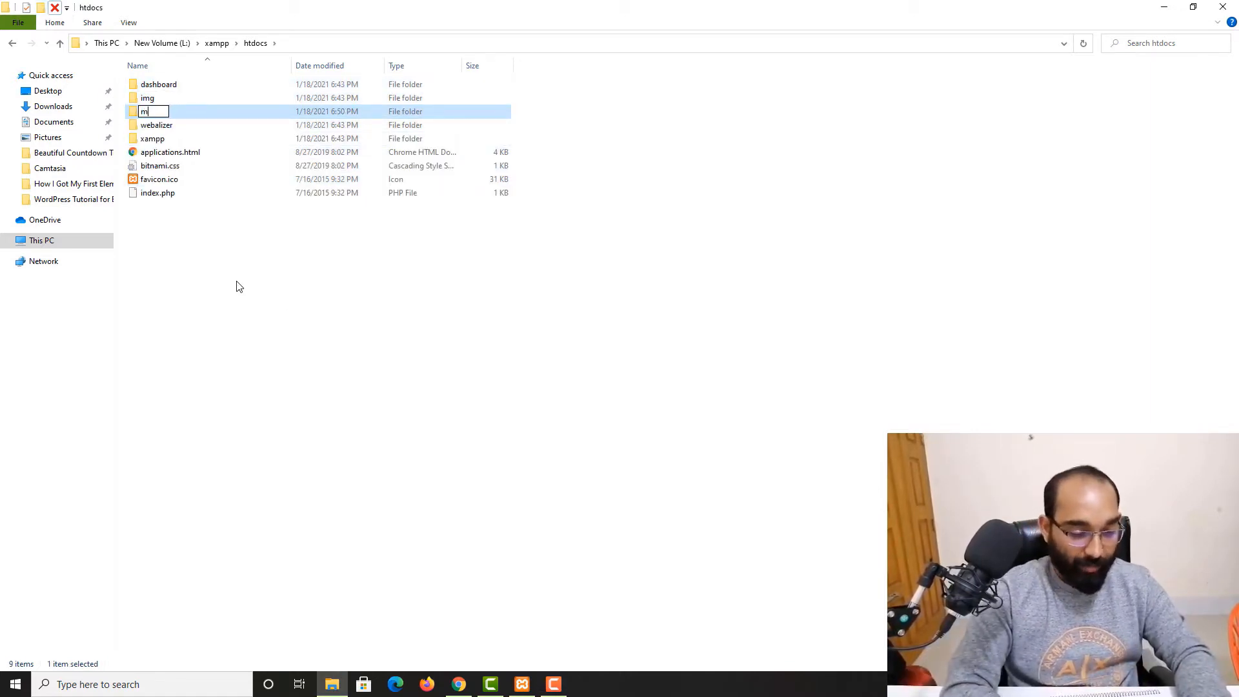
type("ywebsite")
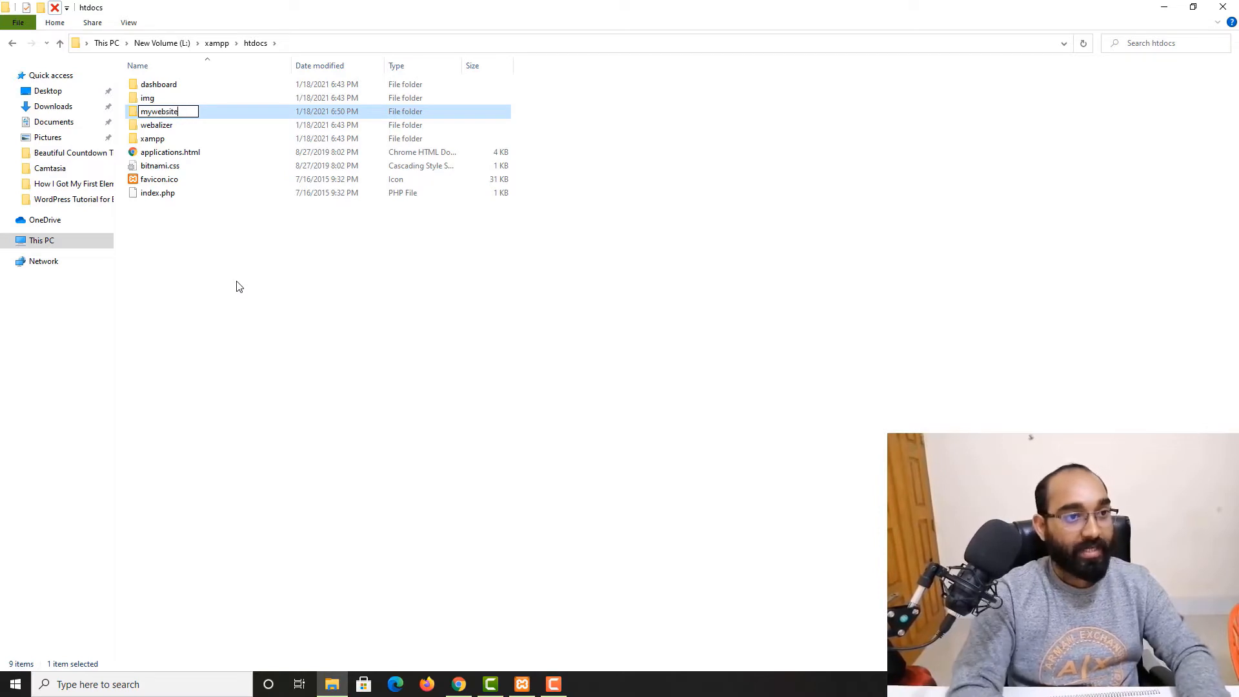
key("Return")
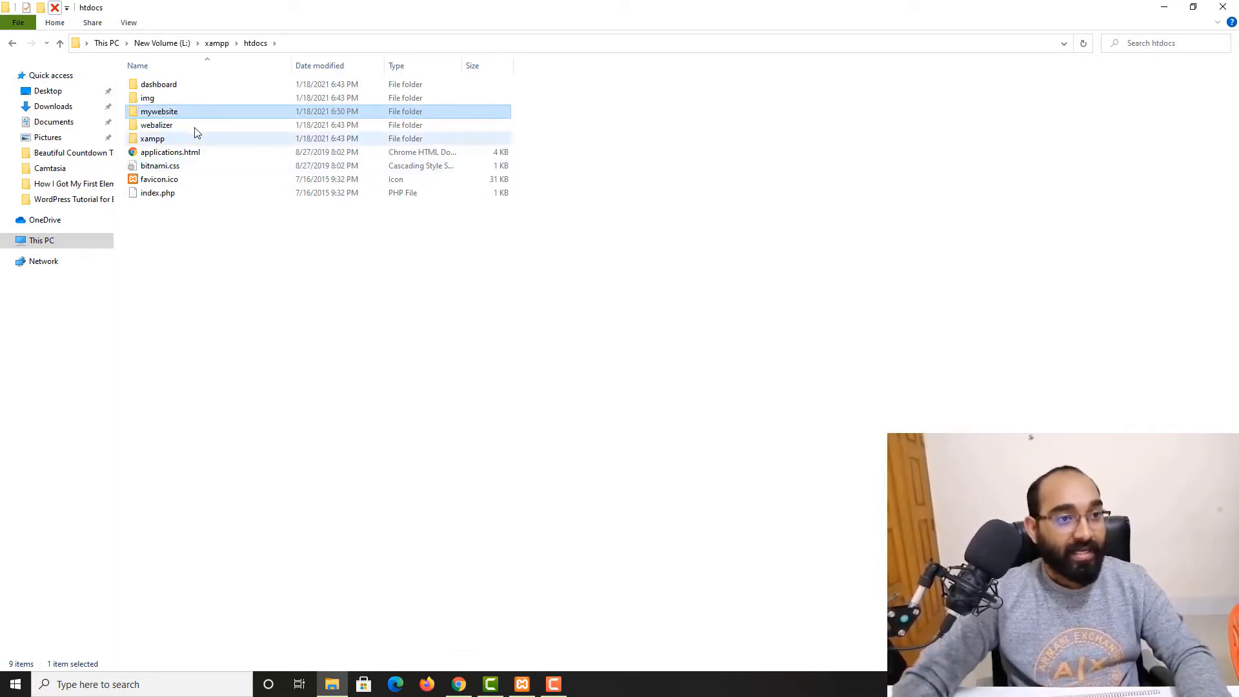
Open localhost/mywebsite in a new browser tab
left_click(459, 684)
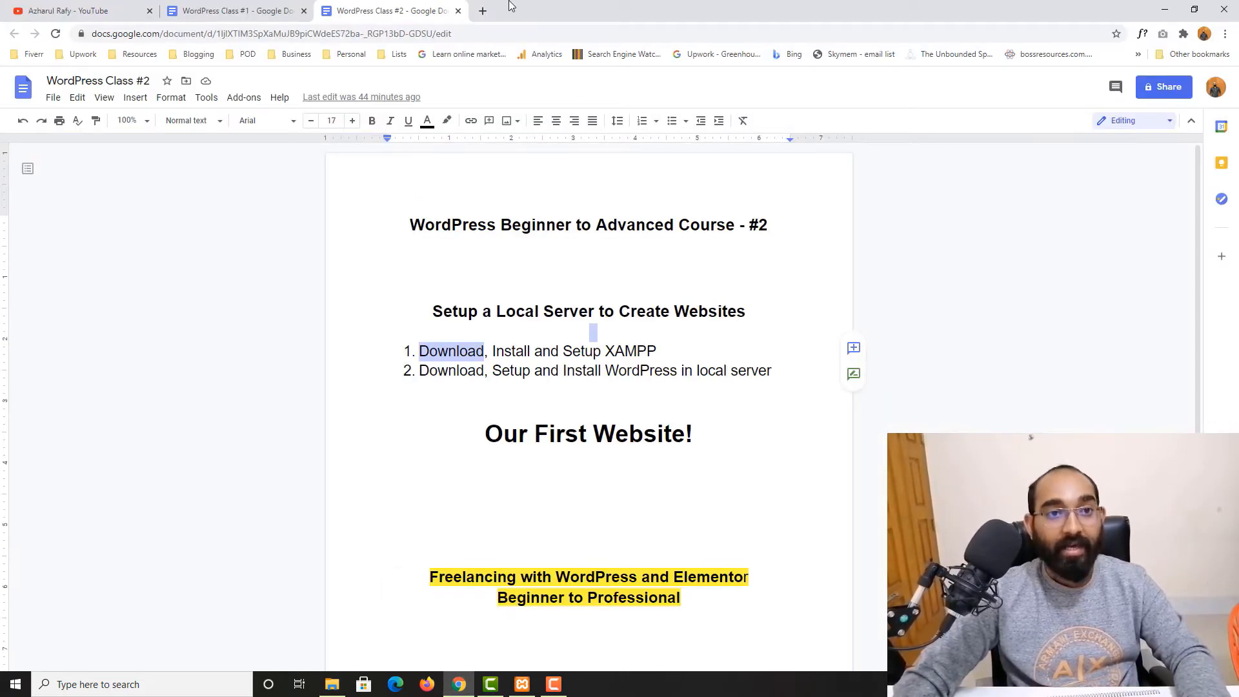
left_click(483, 11)
type("loc")
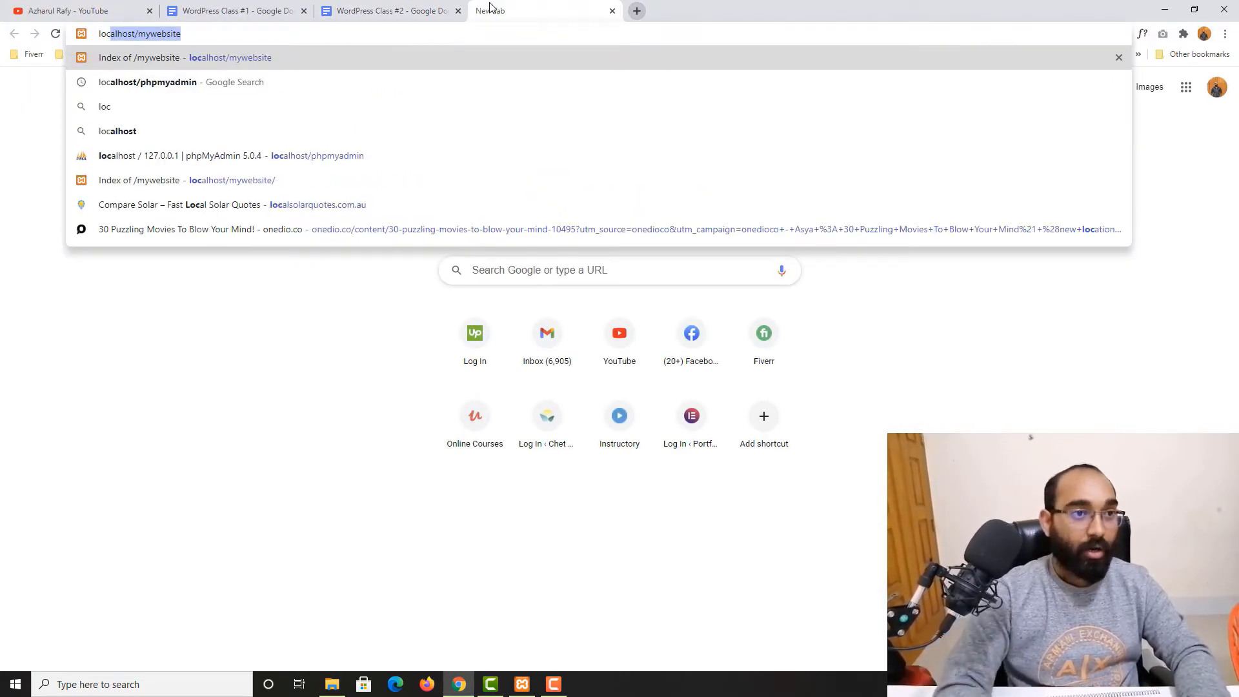
key("Right")
key("BackSpace")
key("BackSpace")
key("BackSpace")
key("BackSpace")
key("BackSpace")
key("BackSpace")
key("BackSpace")
key("BackSpace")
key("BackSpace")
key("BackSpace")
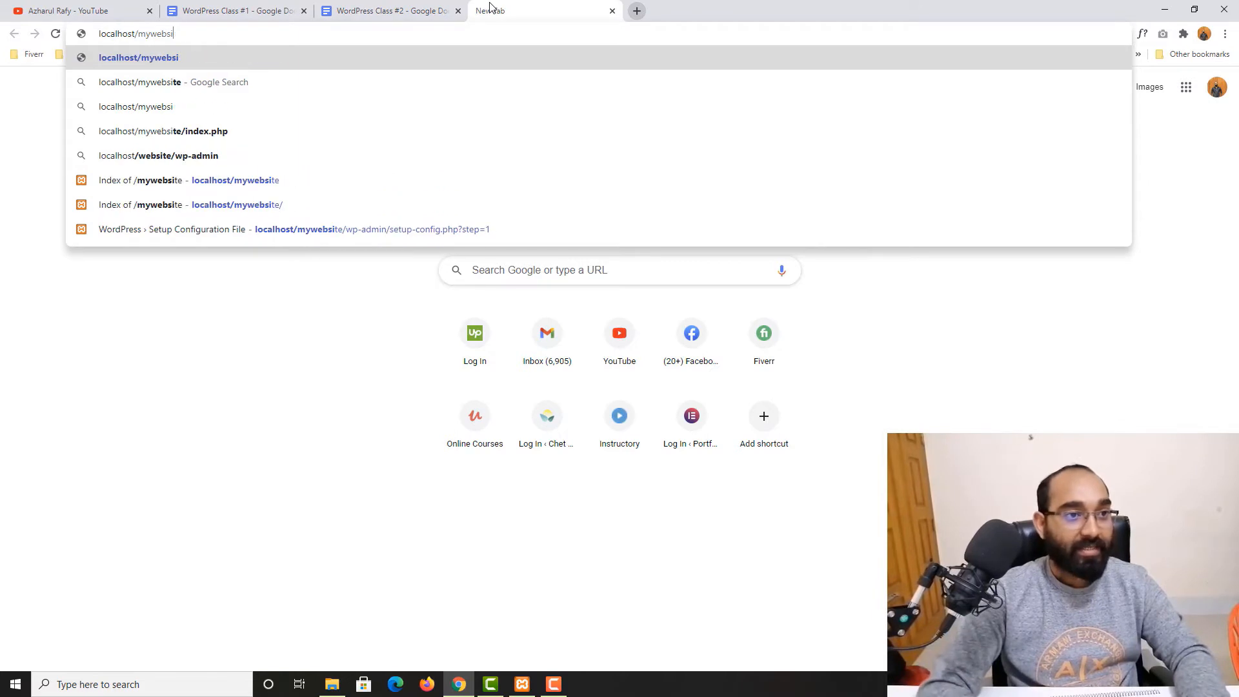
type("/mywebsi")
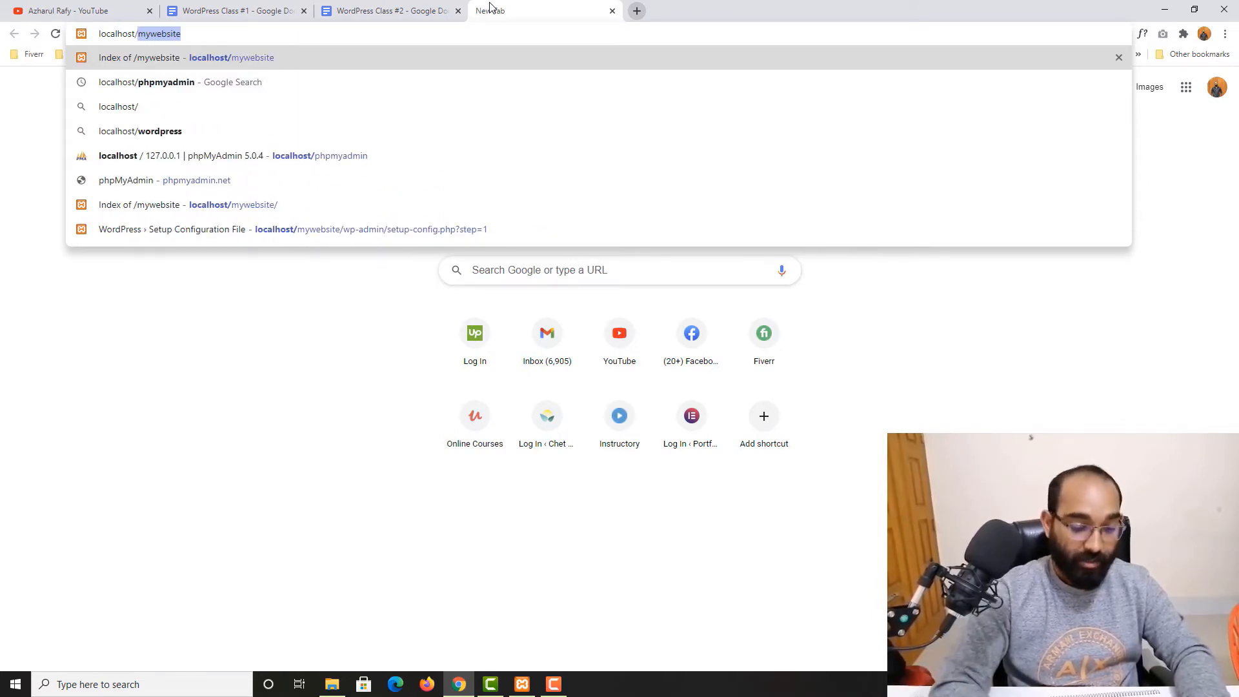
type("te")
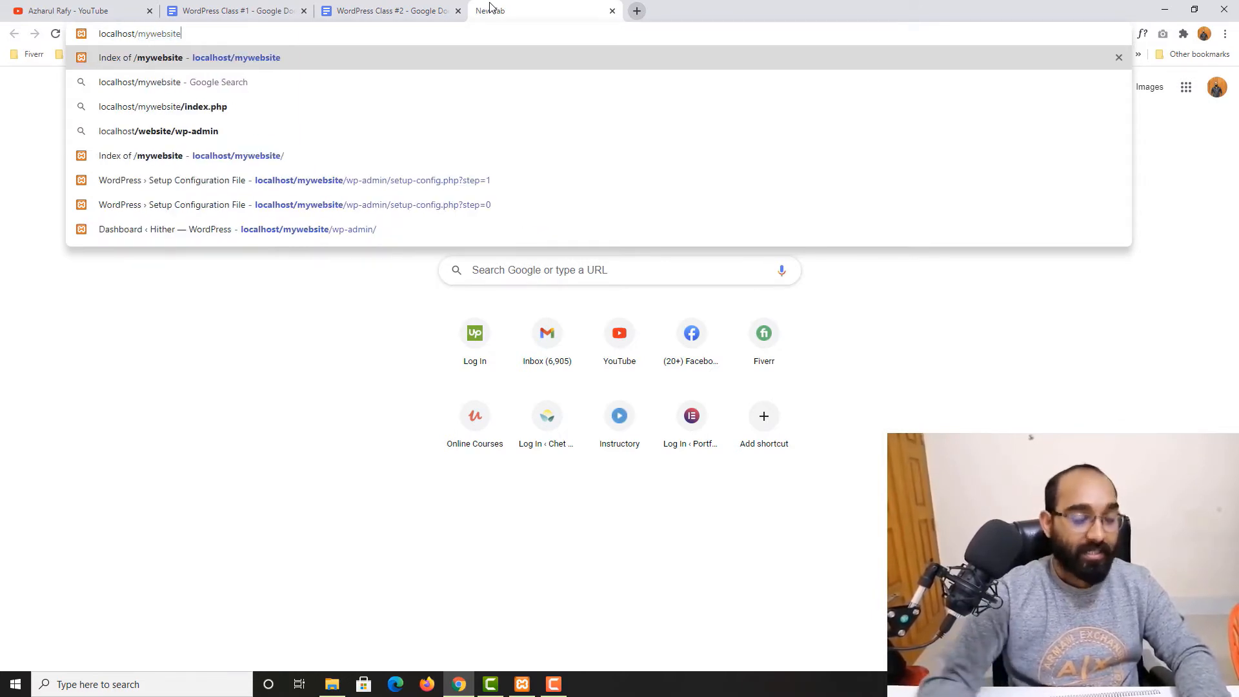
key("Return")
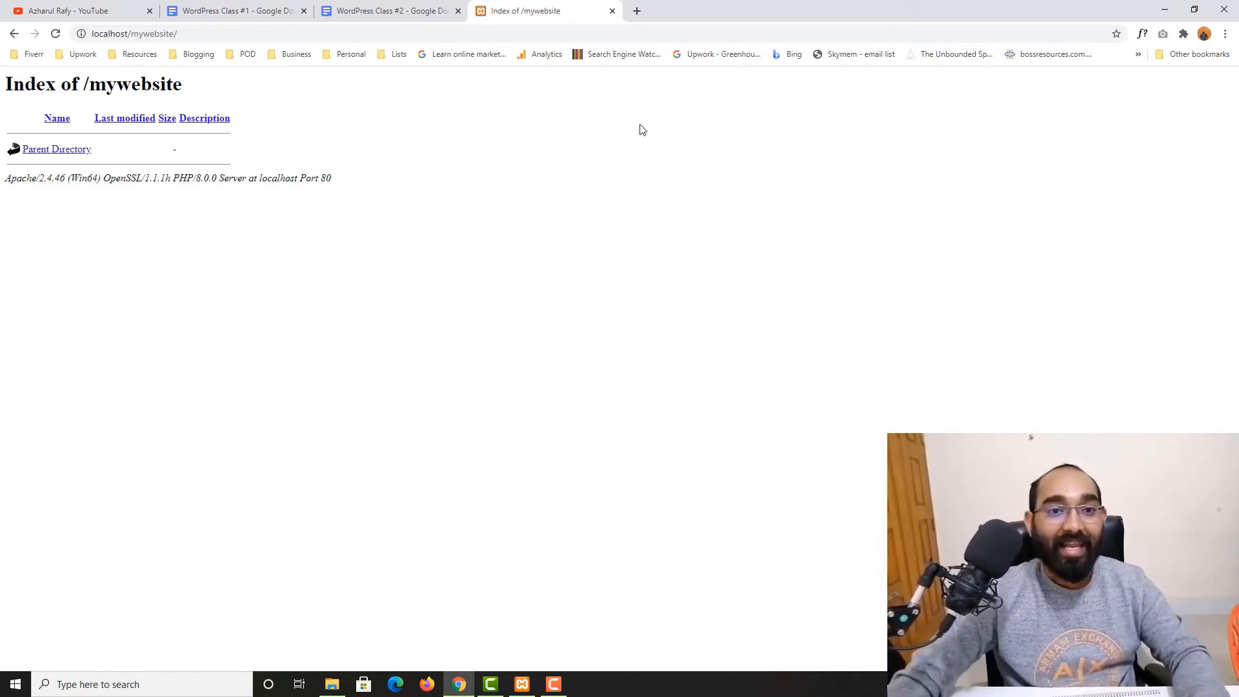
Open wordpress.org in a new tab and go to the Get WordPress page
left_click(637, 11)
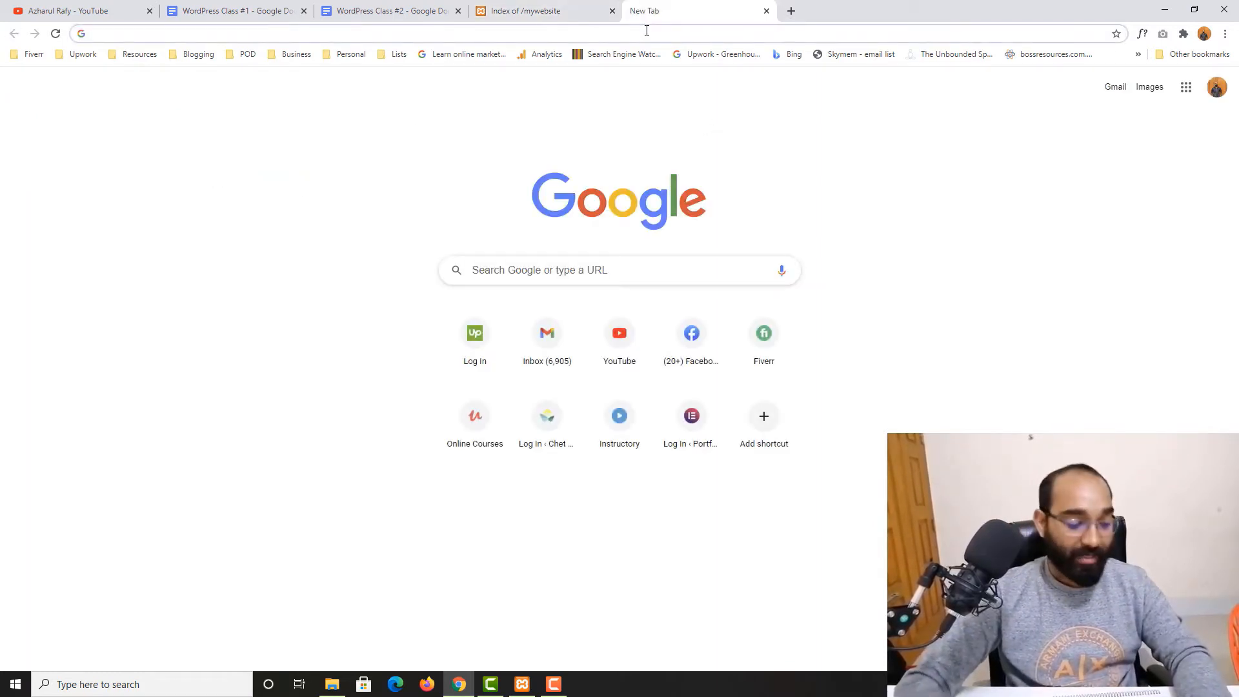
type("wor")
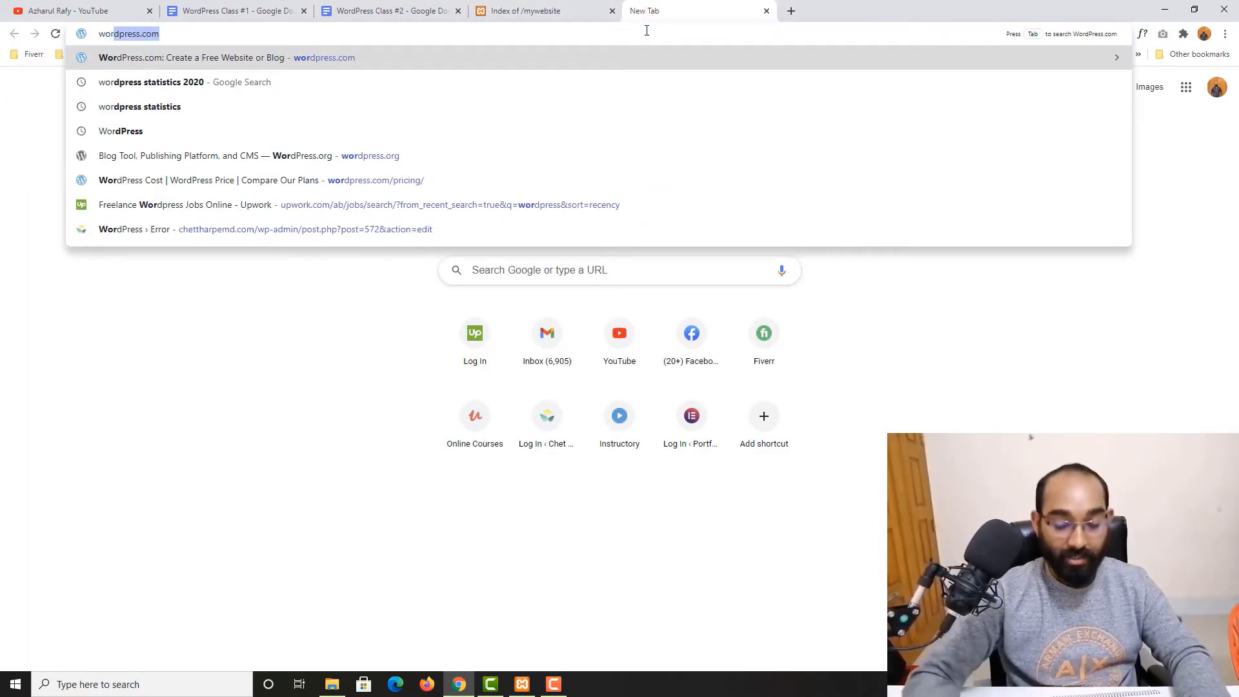
type("dpress.o")
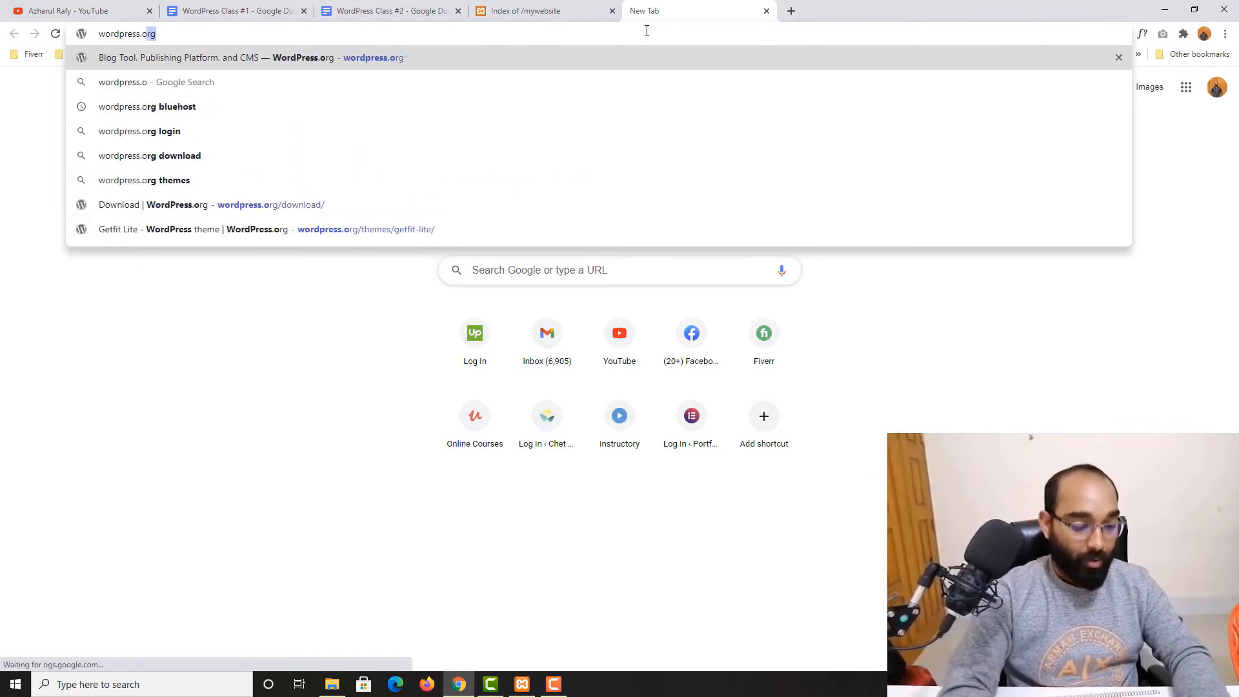
type("rg")
key("Return")
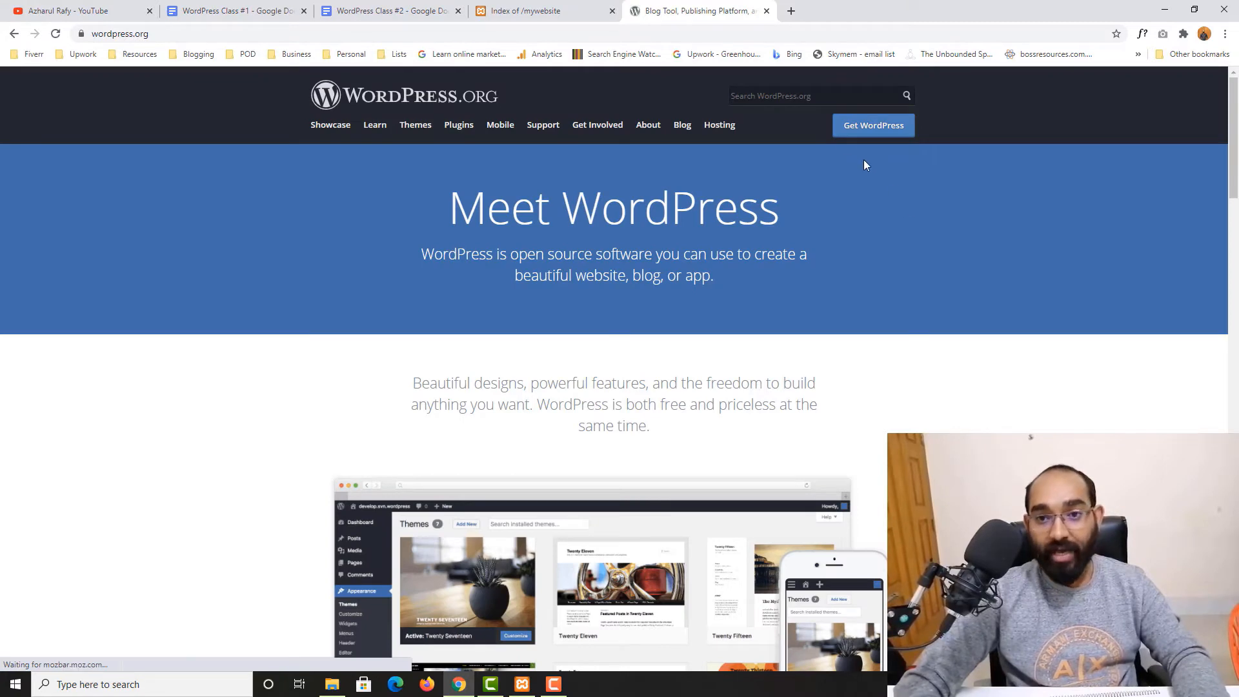
left_click(866, 129)
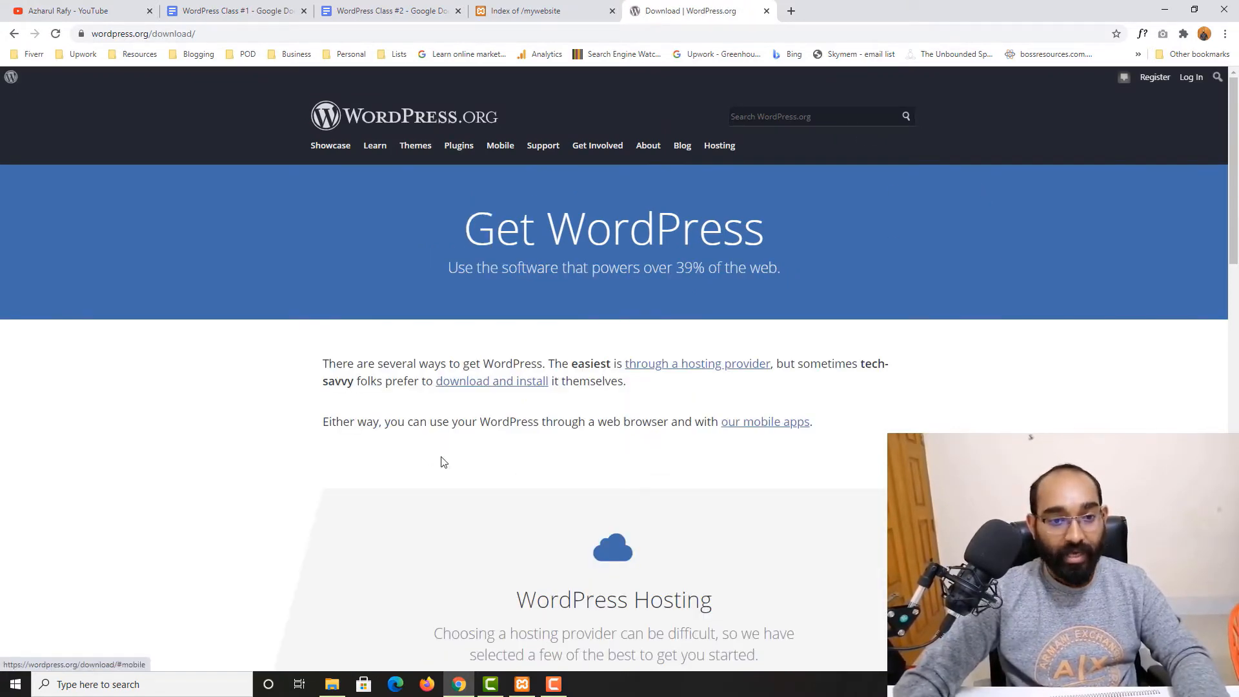
Download WordPress 5.6 as wordpress-5.6.zip into the Downloads folder
left_click(522, 387)
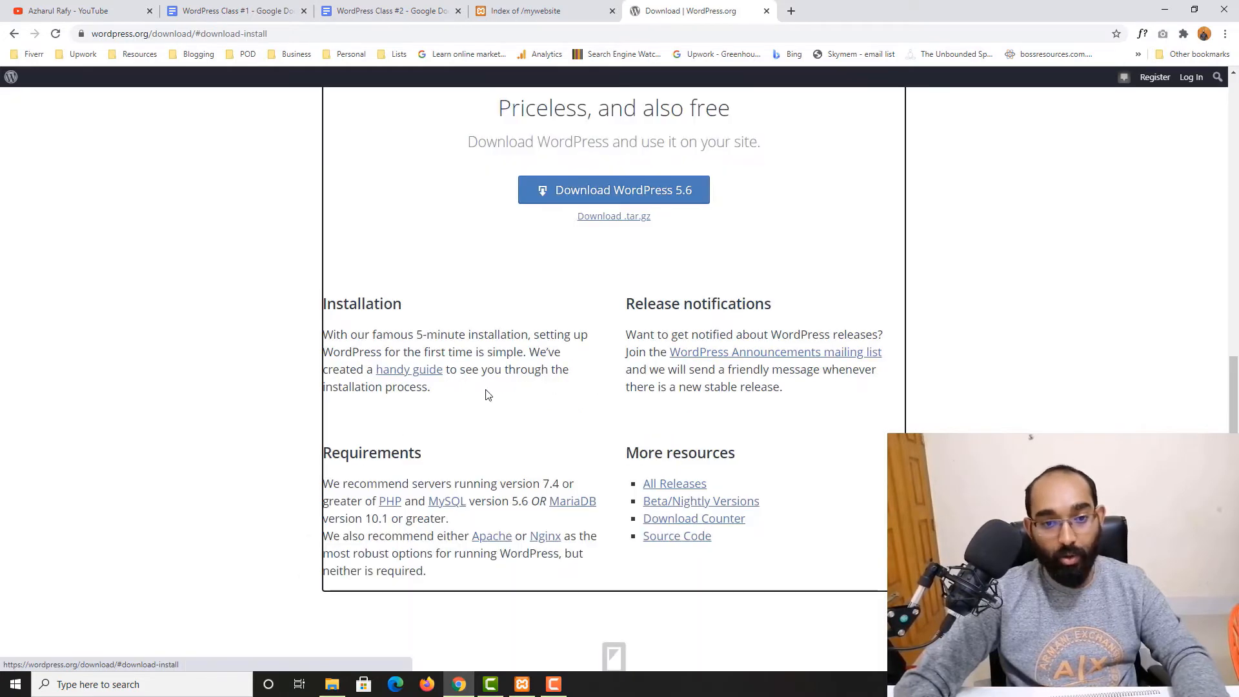
left_click(673, 194)
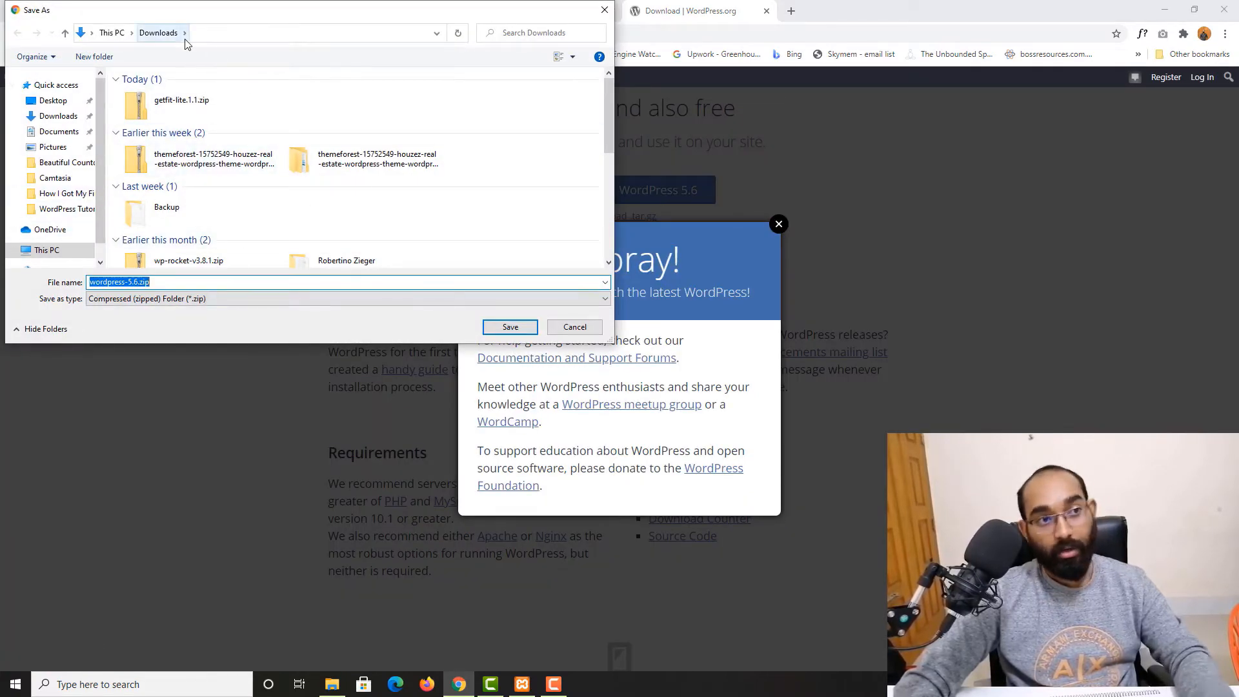
left_click(510, 327)
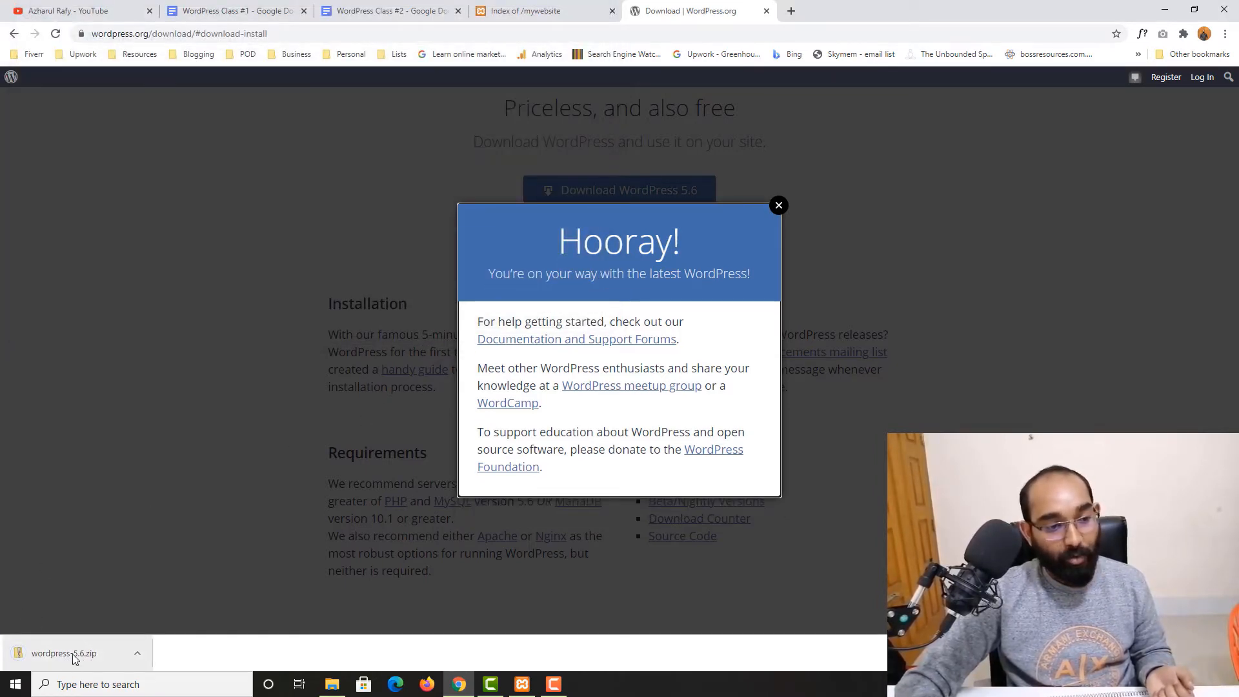
Extract wordpress-5.6.zip into a wordpress-5.6 folder in Downloads and open the extracted wordpress folder
right_click(67, 654)
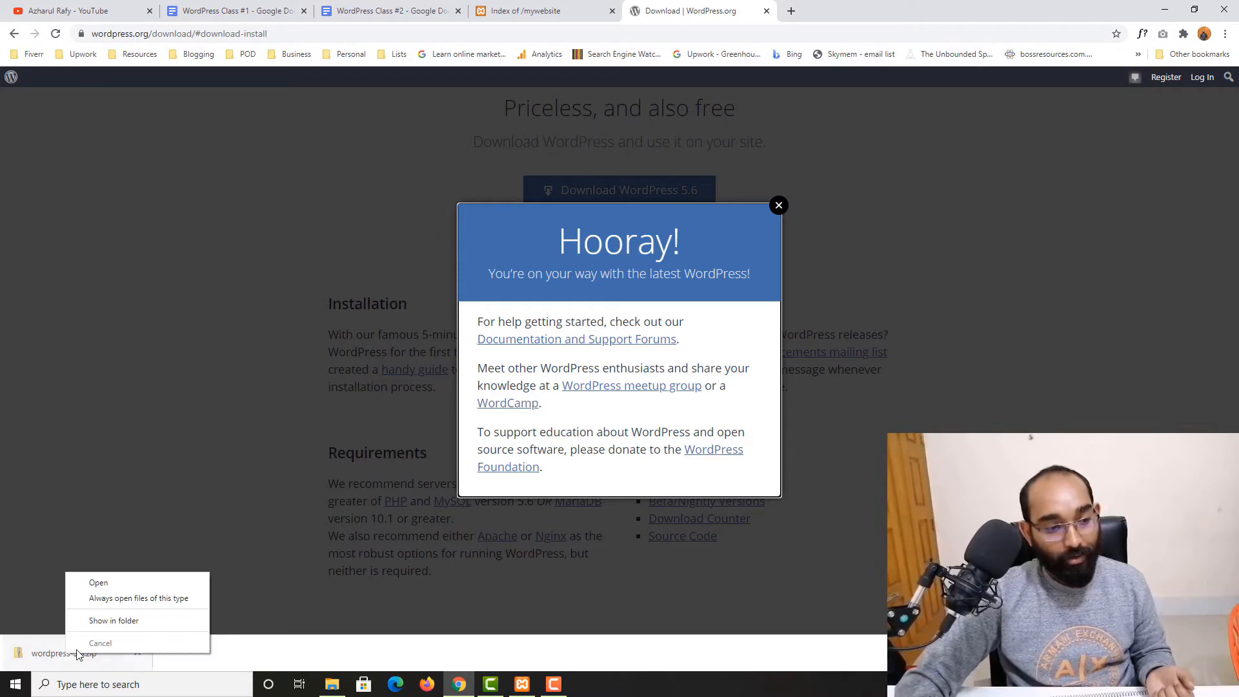
left_click(143, 622)
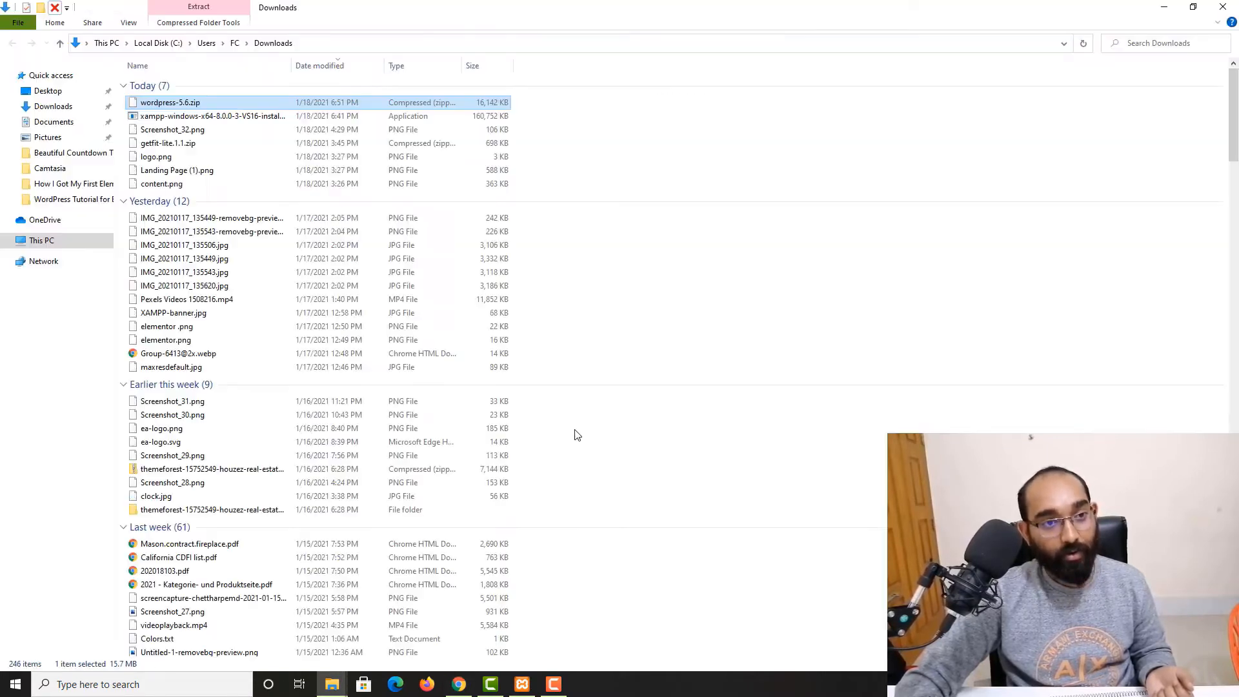
right_click(184, 105)
left_click(154, 106)
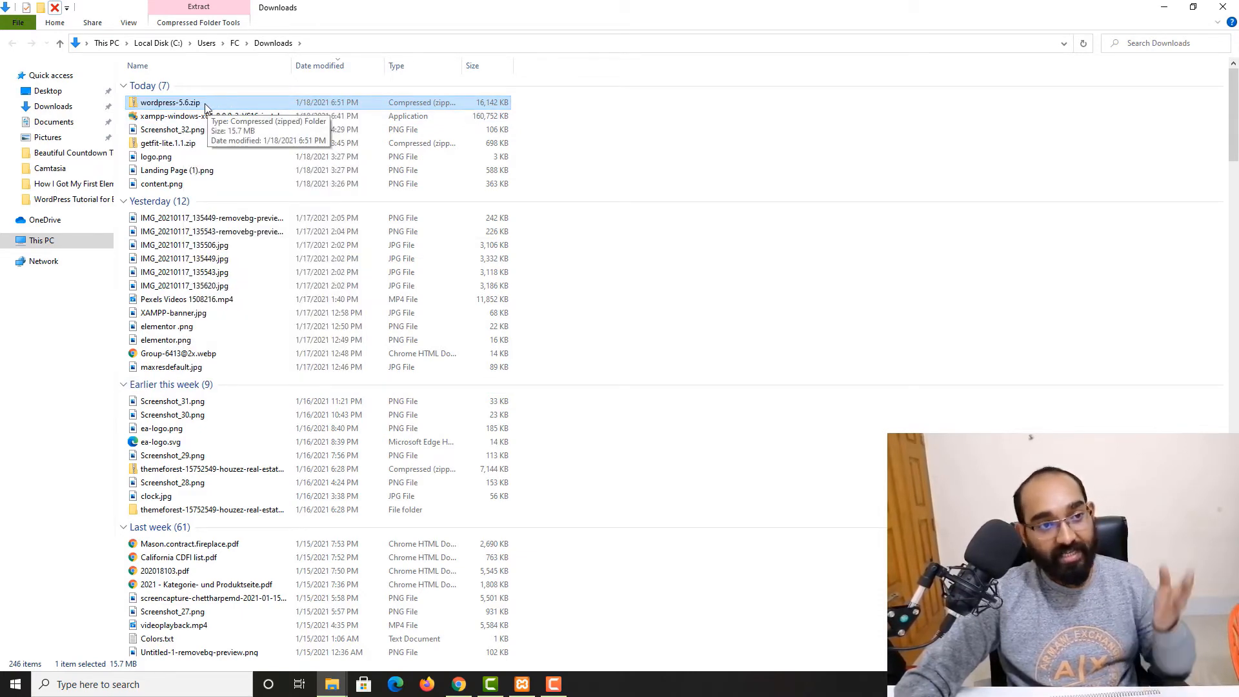
right_click(205, 104)
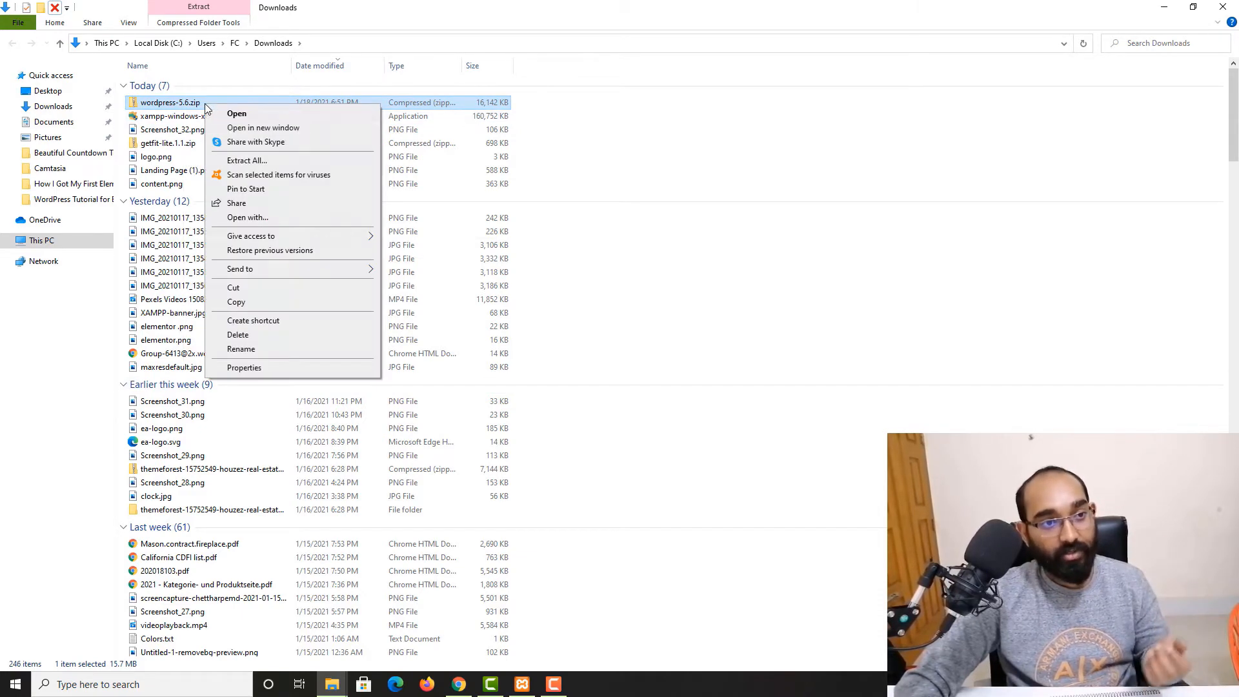
left_click(241, 163)
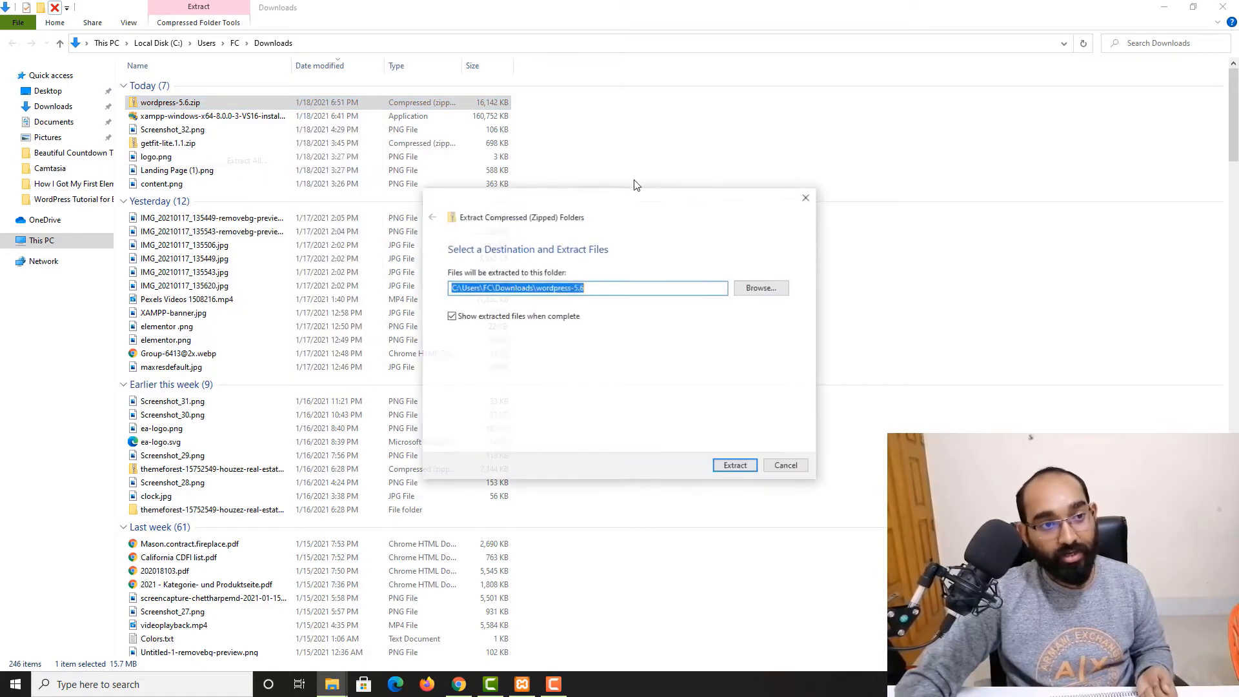
left_click(736, 470)
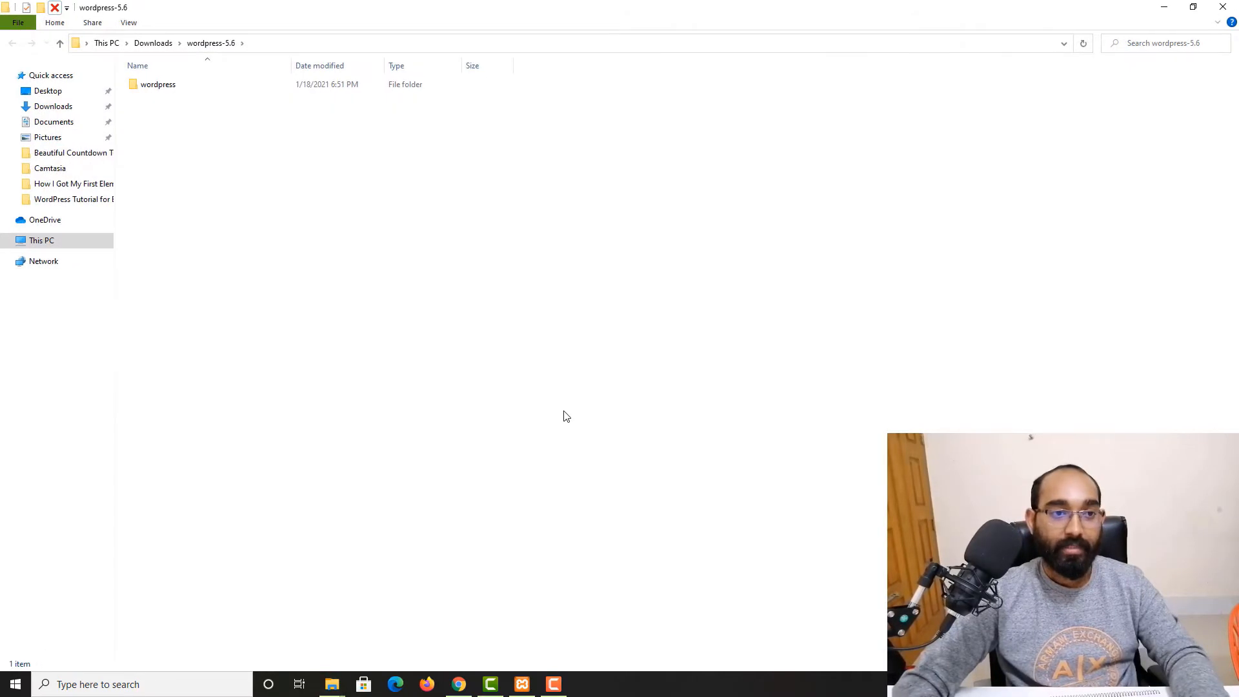
double_click(174, 86)
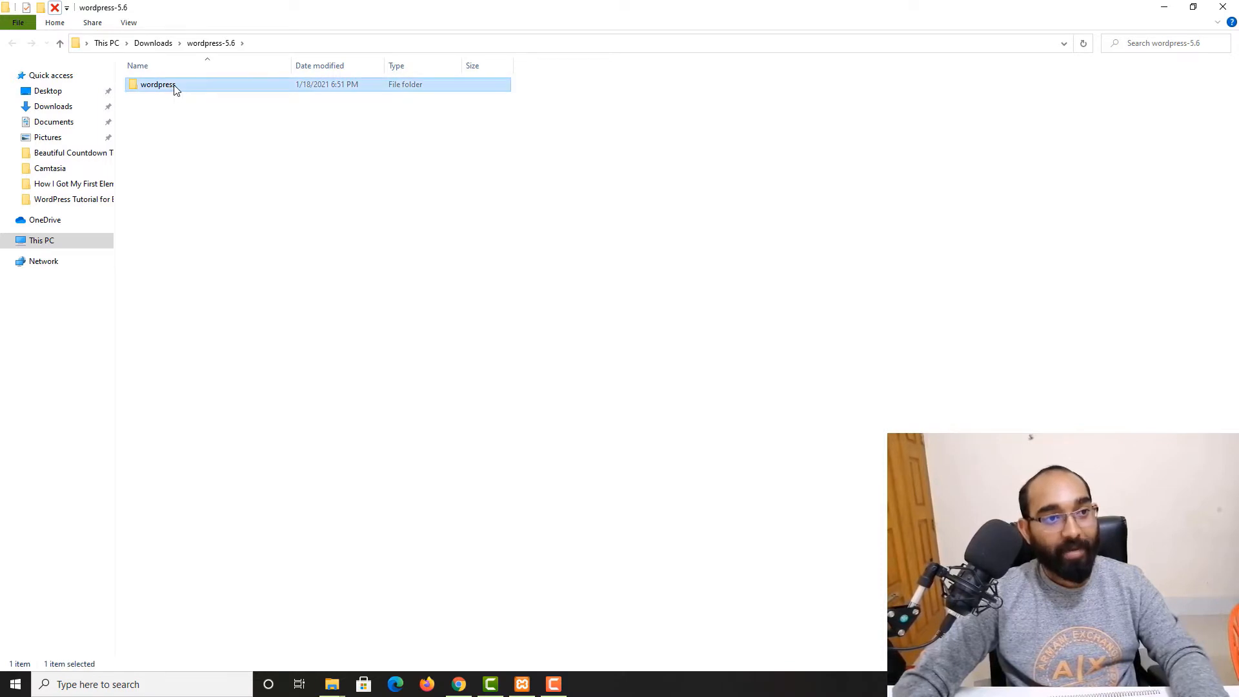
Select all files inside the extracted wordpress folder and copy them
left_click_drag(204, 374, 222, 83)
right_click(222, 84)
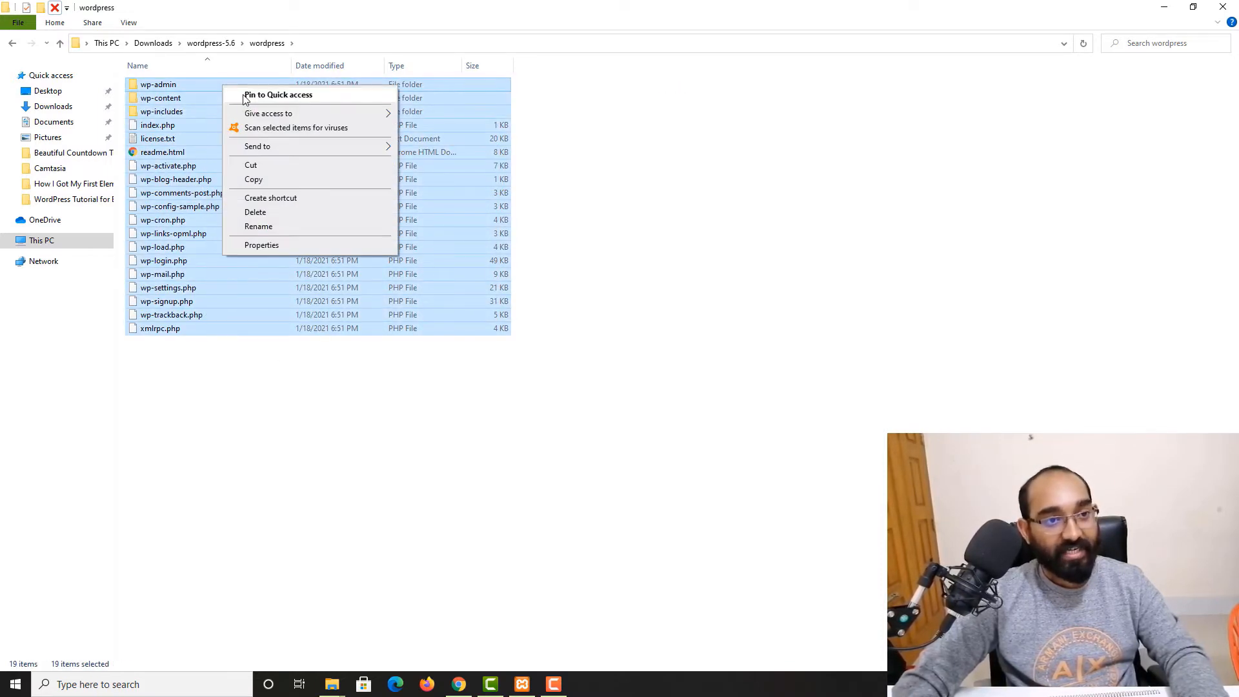
left_click(253, 178)
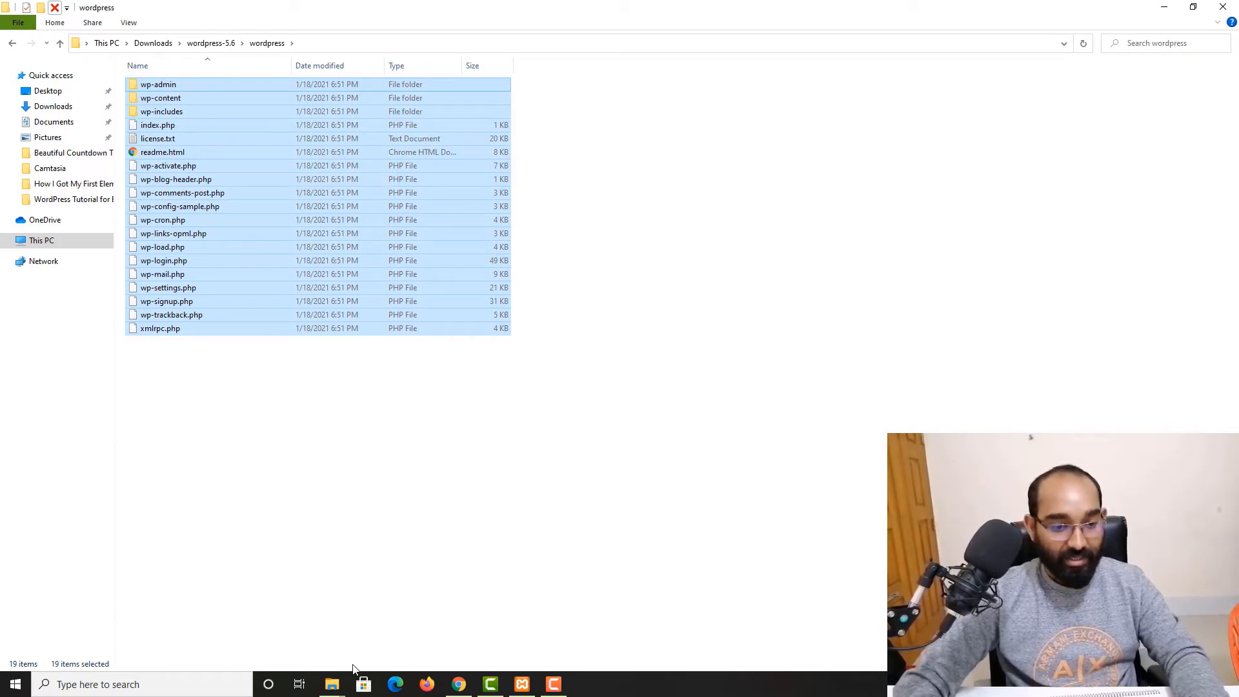
Paste the copied WordPress files into the mywebsite folder under xampp's htdocs on drive L:
mouse_move(331, 684)
left_click(213, 645)
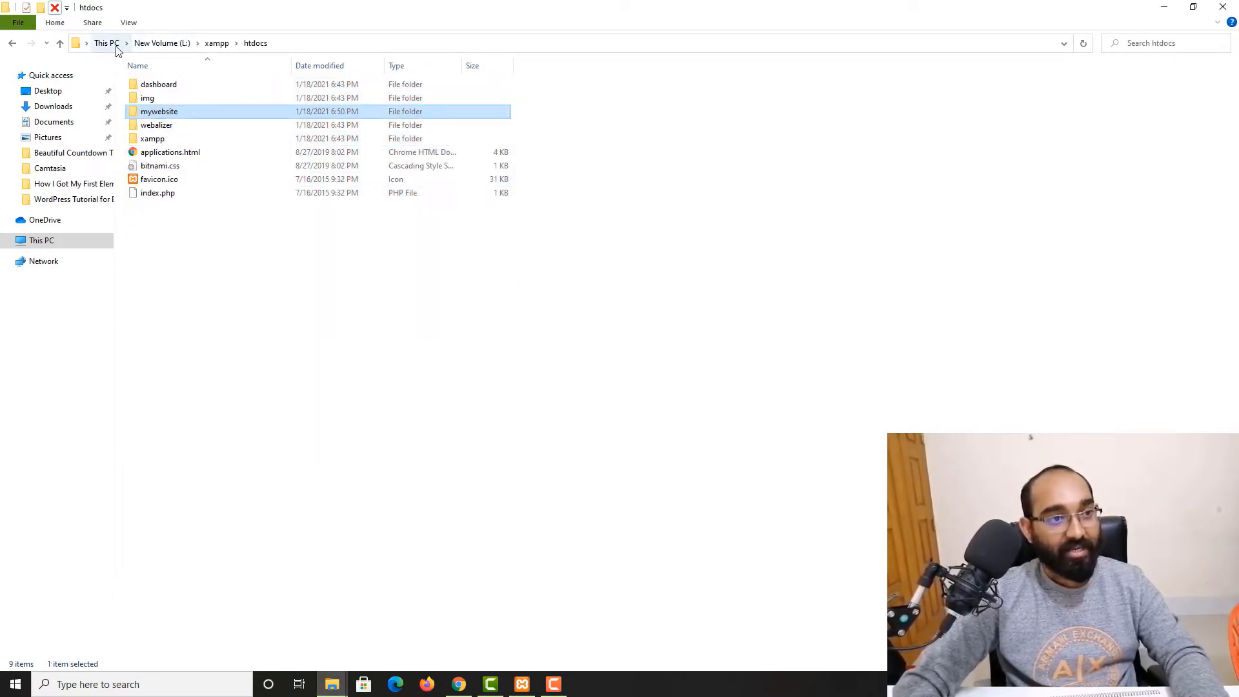
left_click(75, 245)
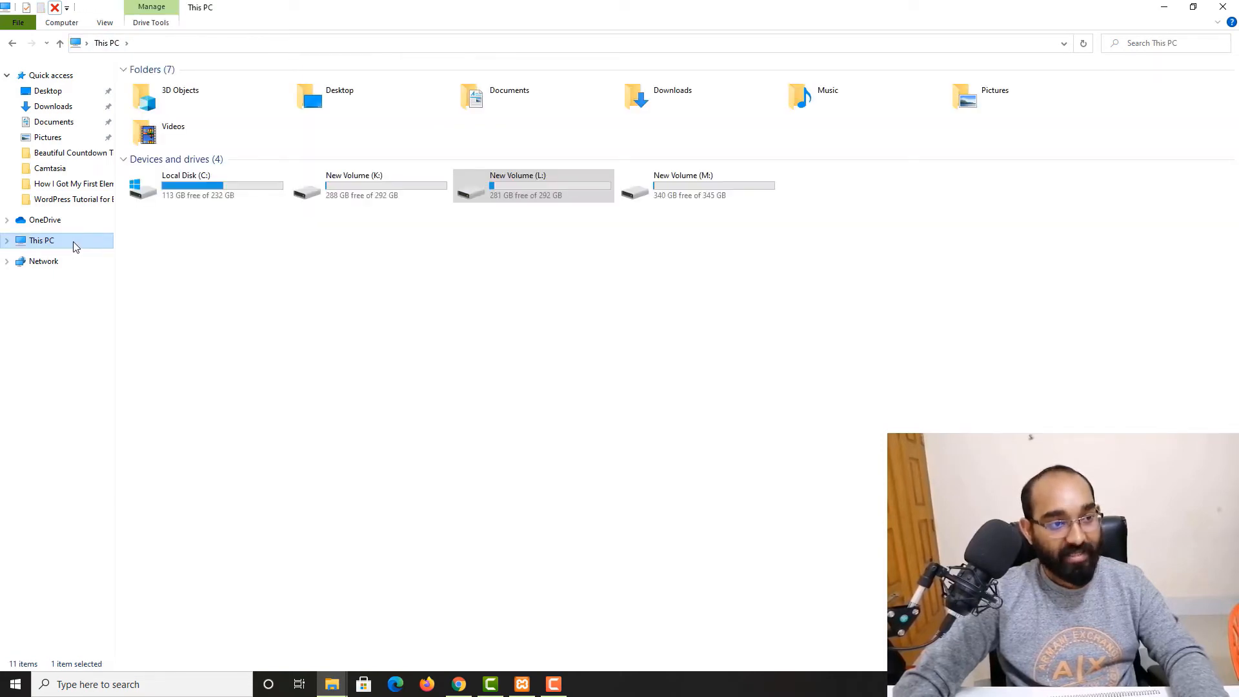
double_click(520, 184)
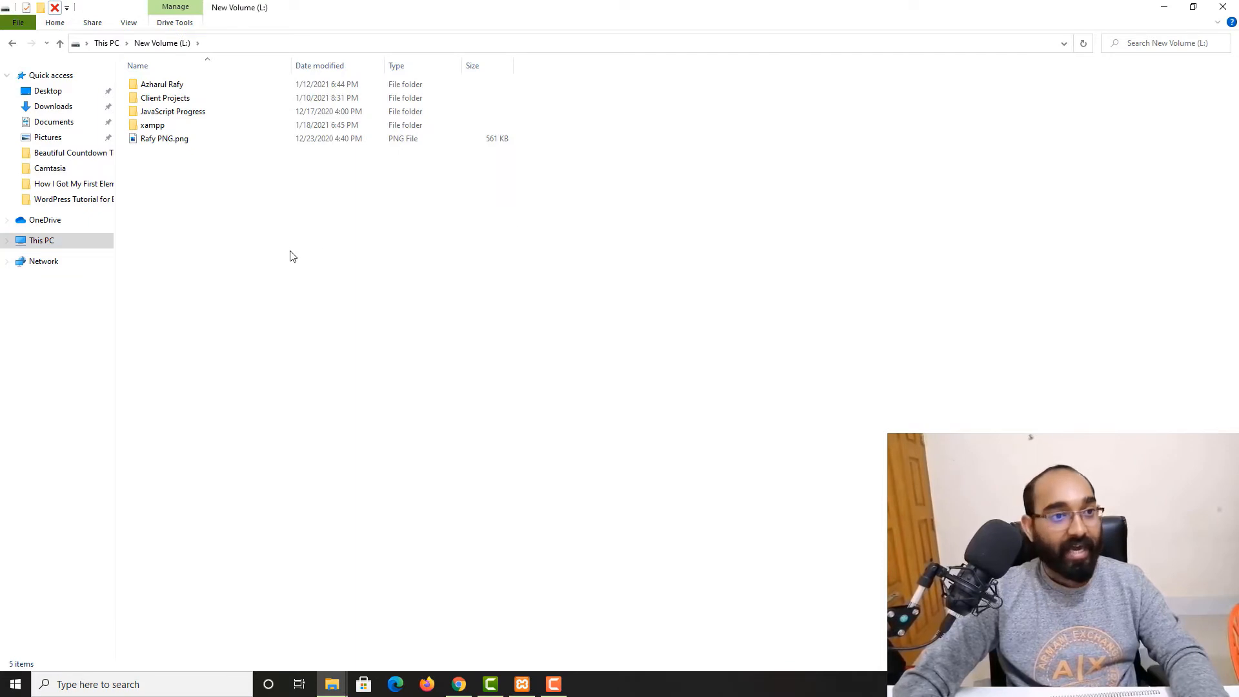
double_click(175, 127)
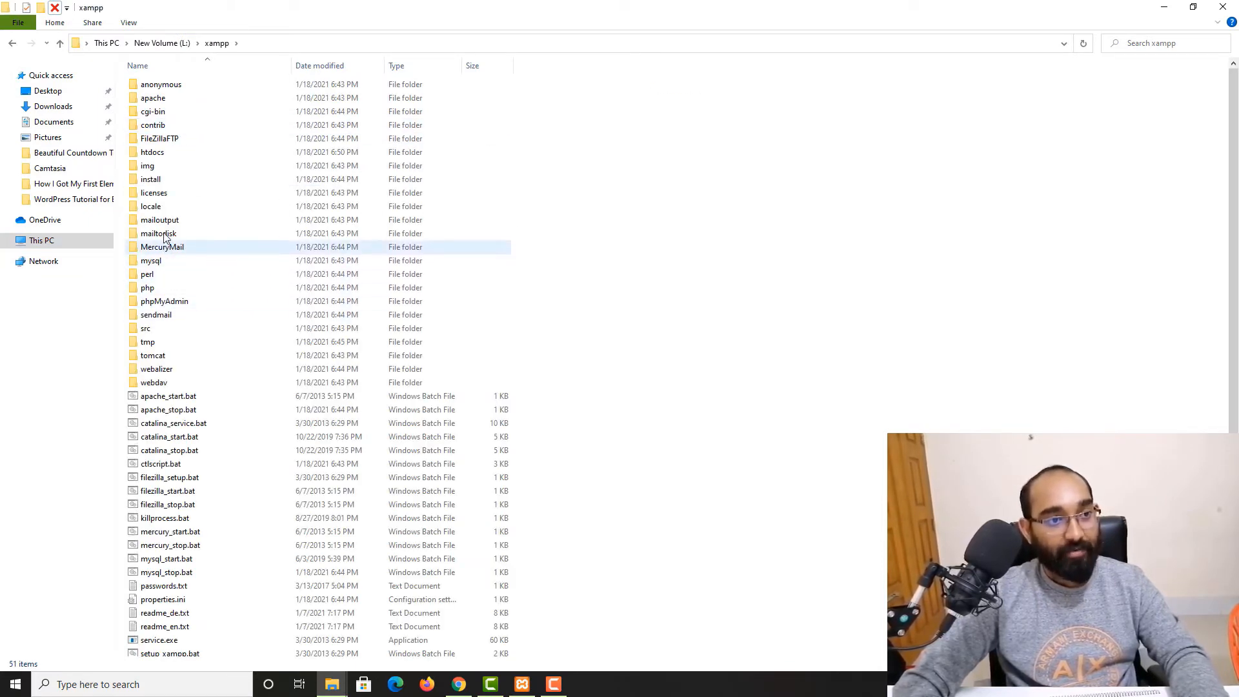
double_click(164, 155)
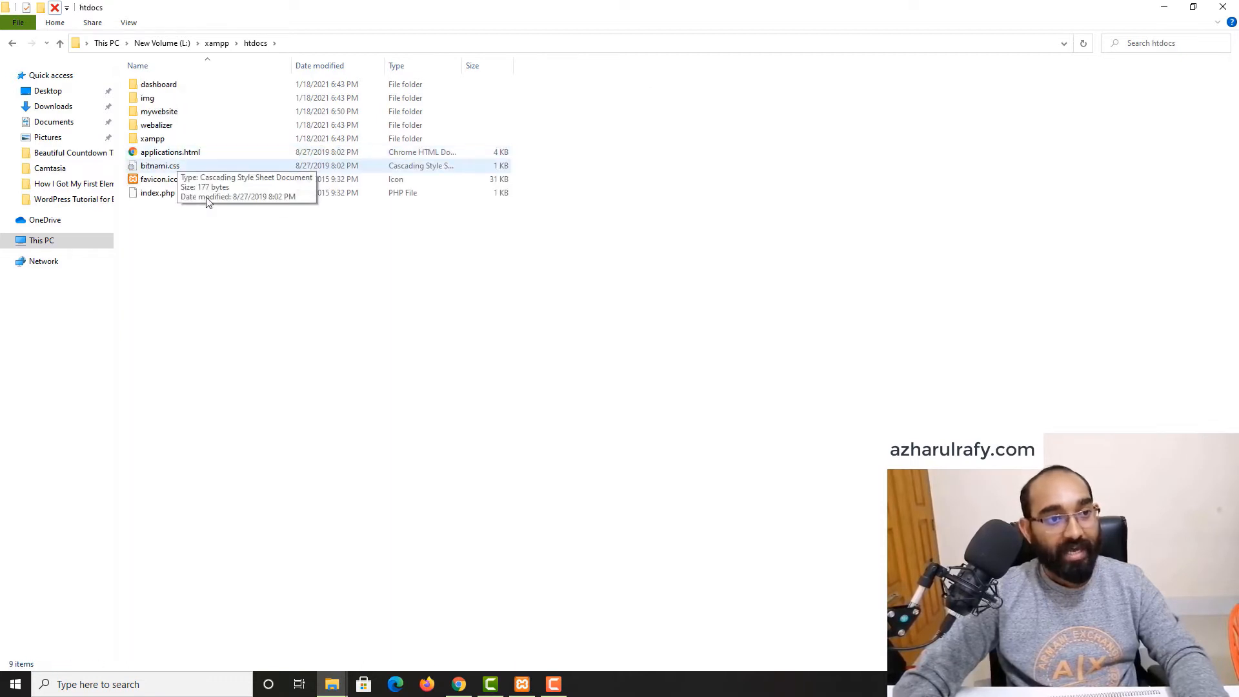
double_click(181, 116)
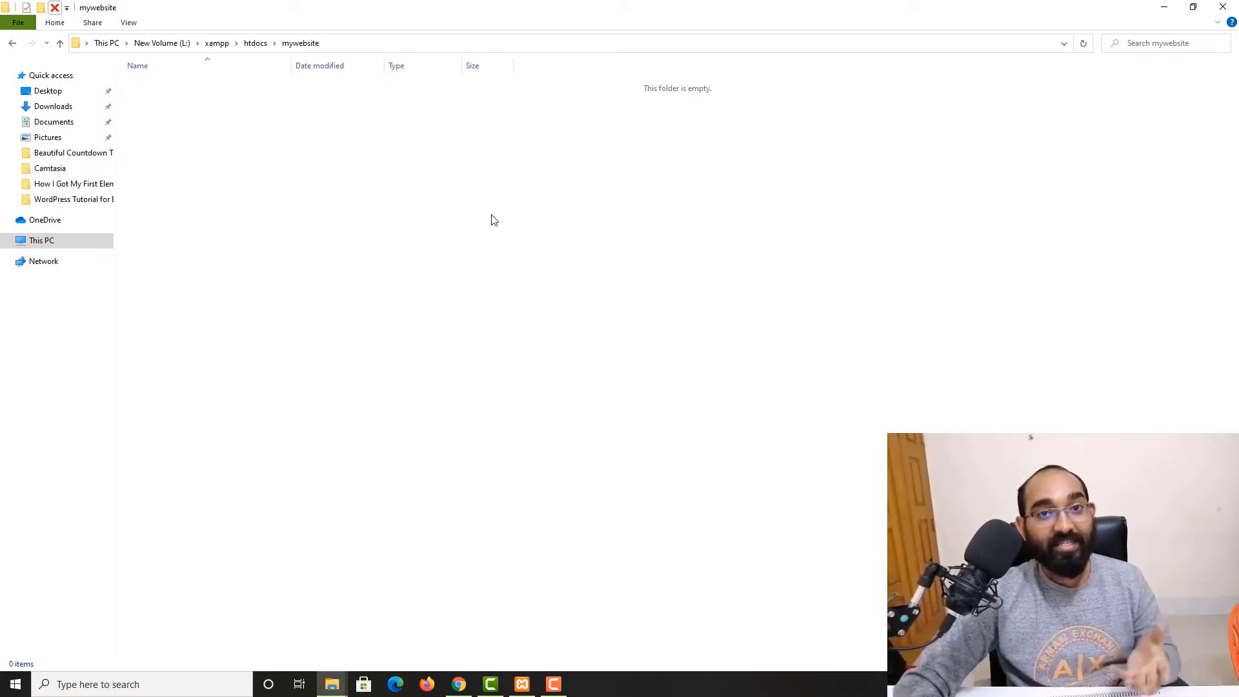
right_click(482, 183)
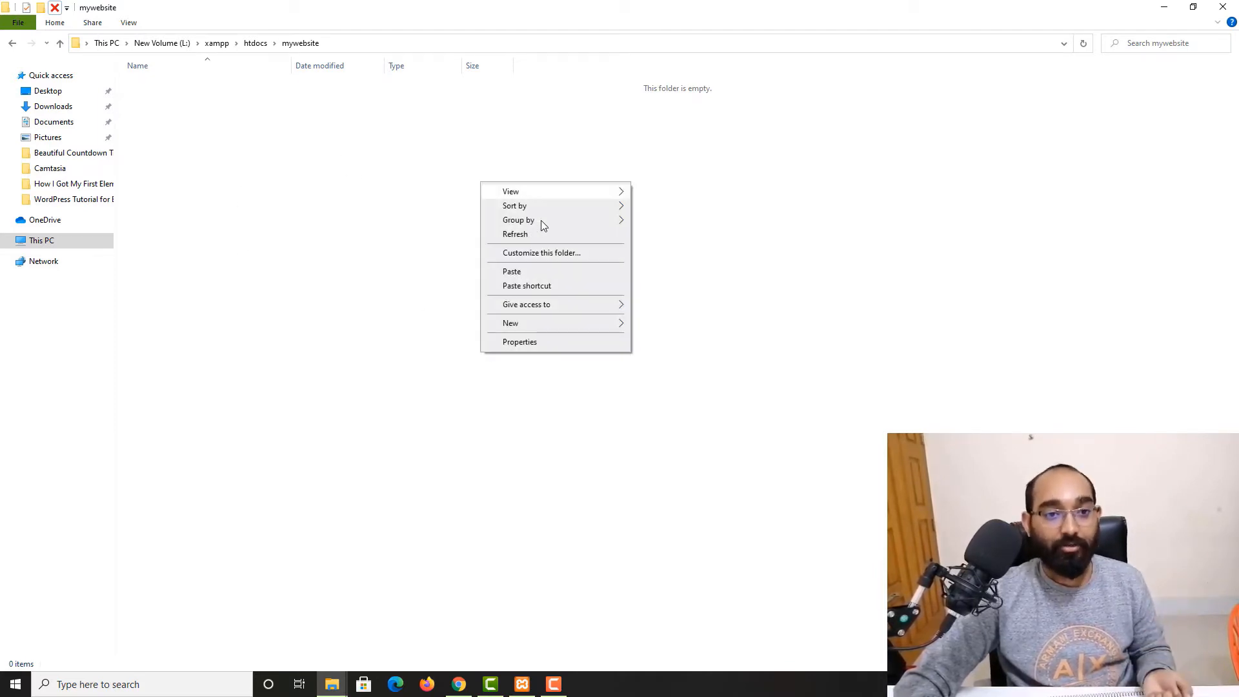
left_click(517, 273)
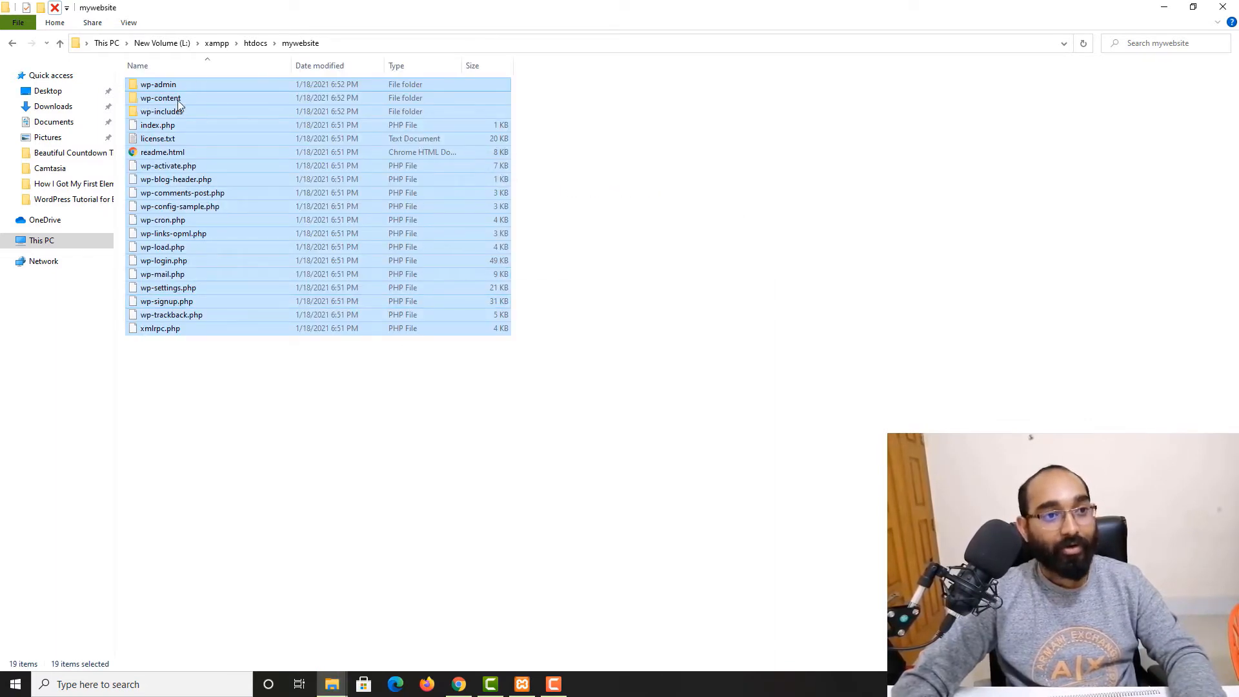
left_click(383, 495)
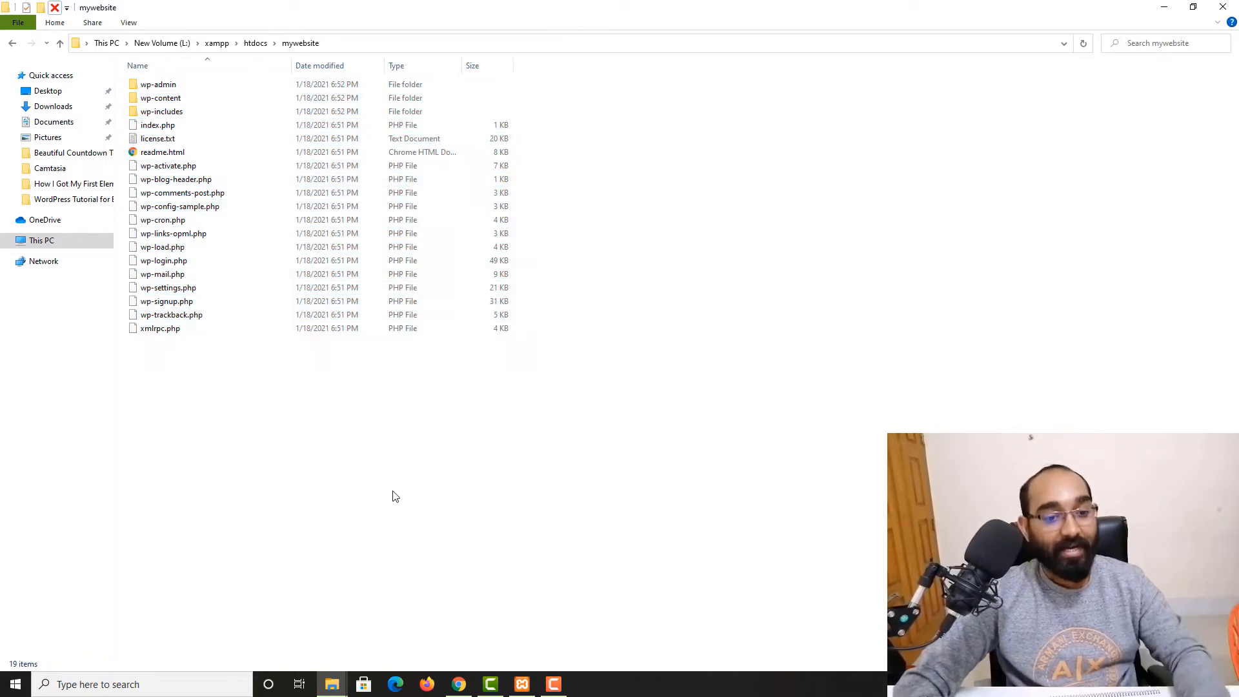
Reload localhost/mywebsite in the browser's Index of /mywebsite tab to bring up the WordPress setup page
left_click(459, 686)
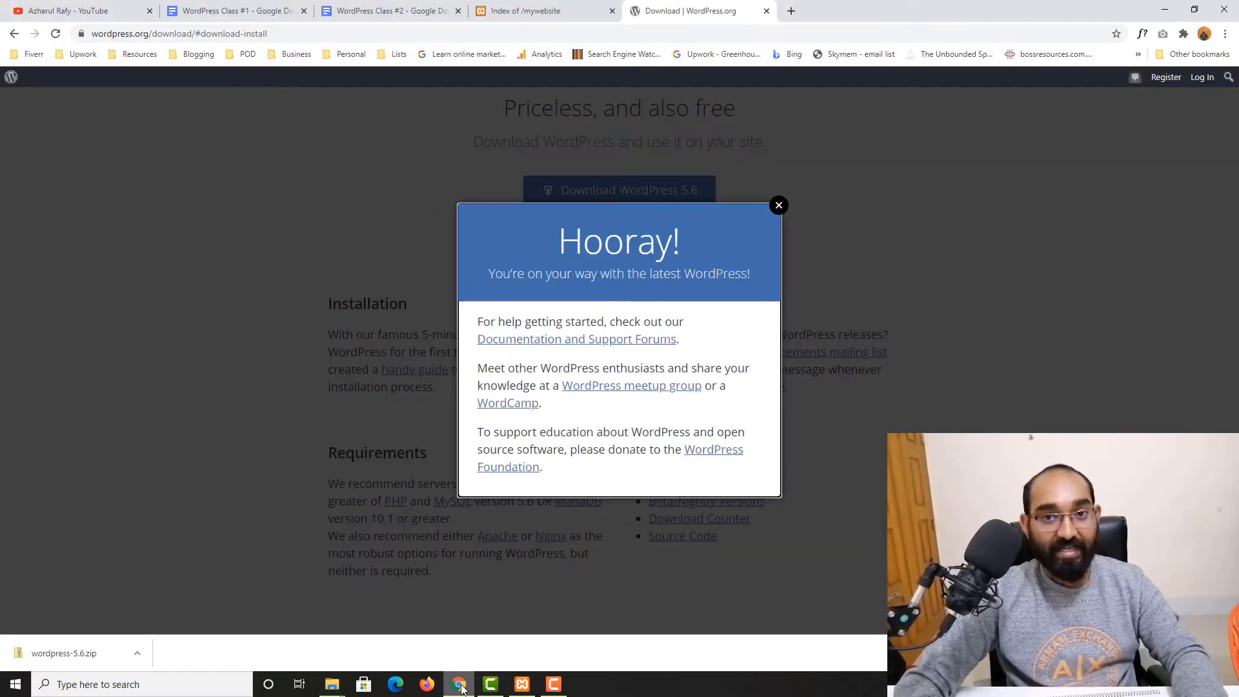
left_click(555, 11)
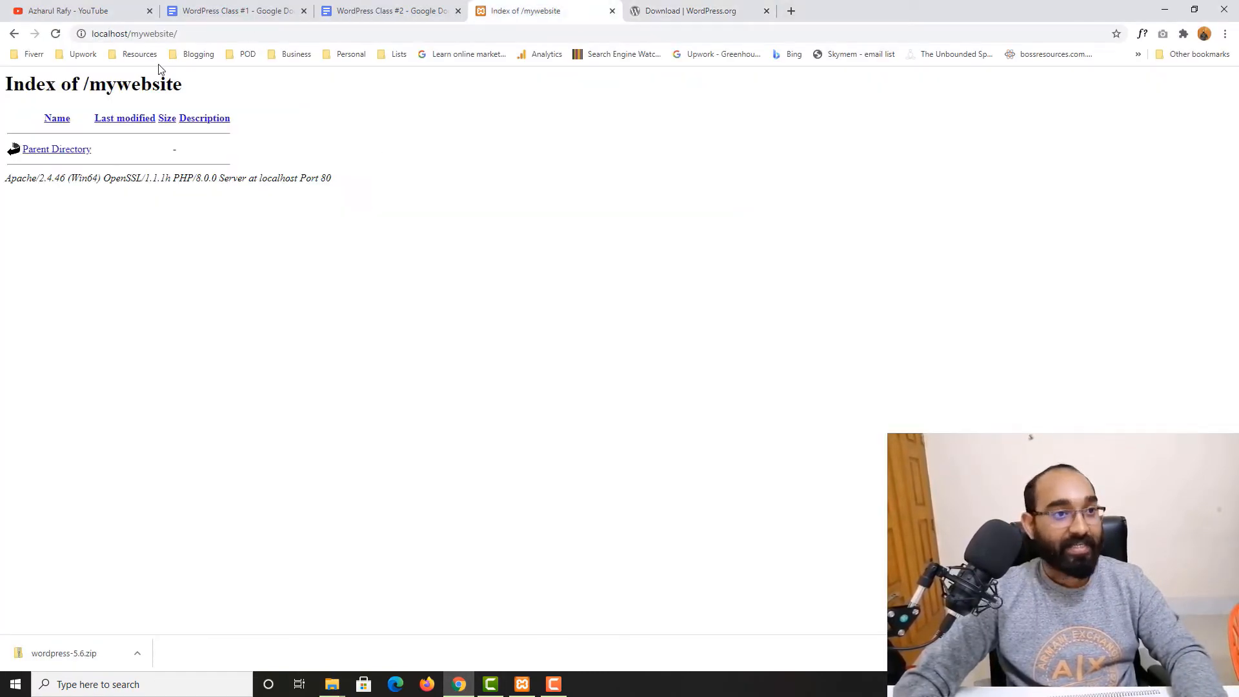
left_click(180, 32)
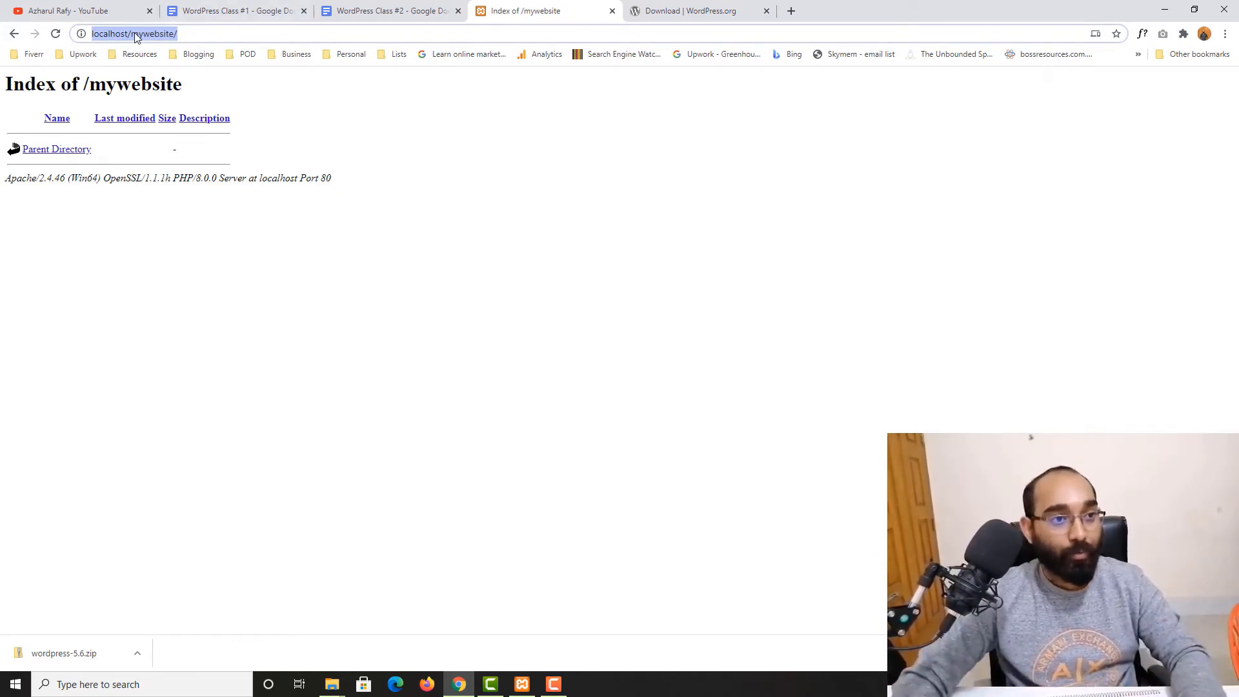
double_click(146, 35)
left_click(223, 37)
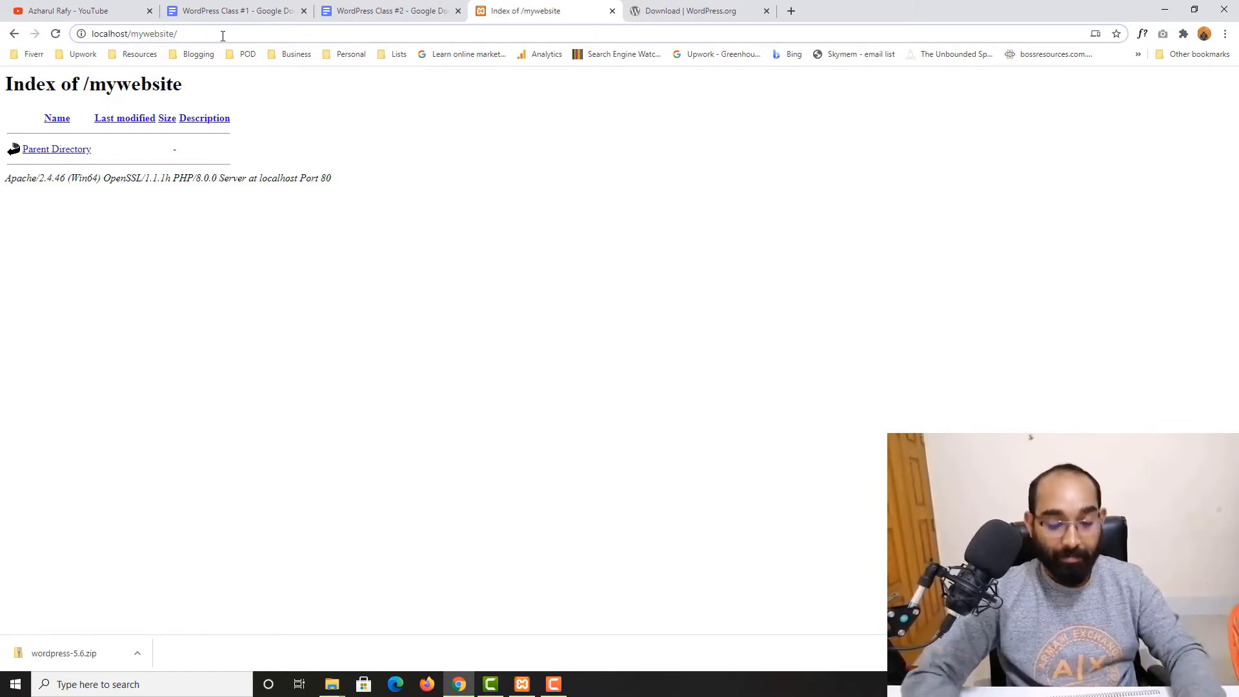
key("Return")
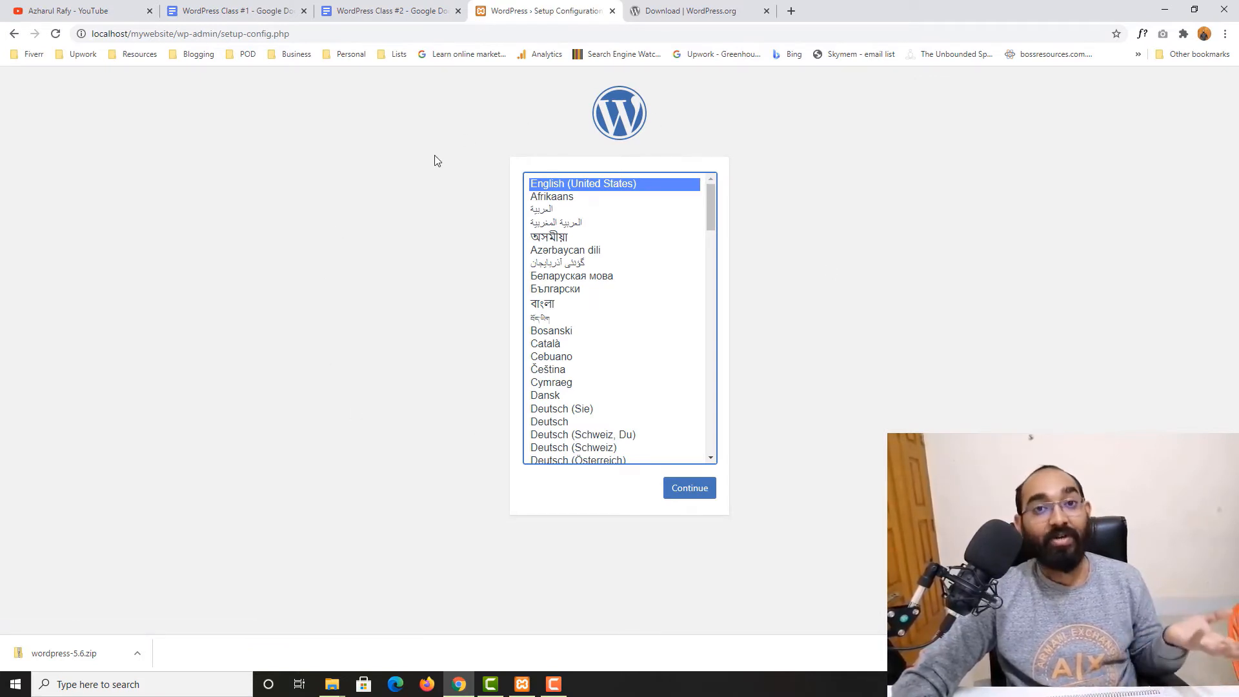
Close the WordPress.org download tab
left_click_drag(517, 13, 709, 11)
left_click(581, 12)
left_click(612, 11)
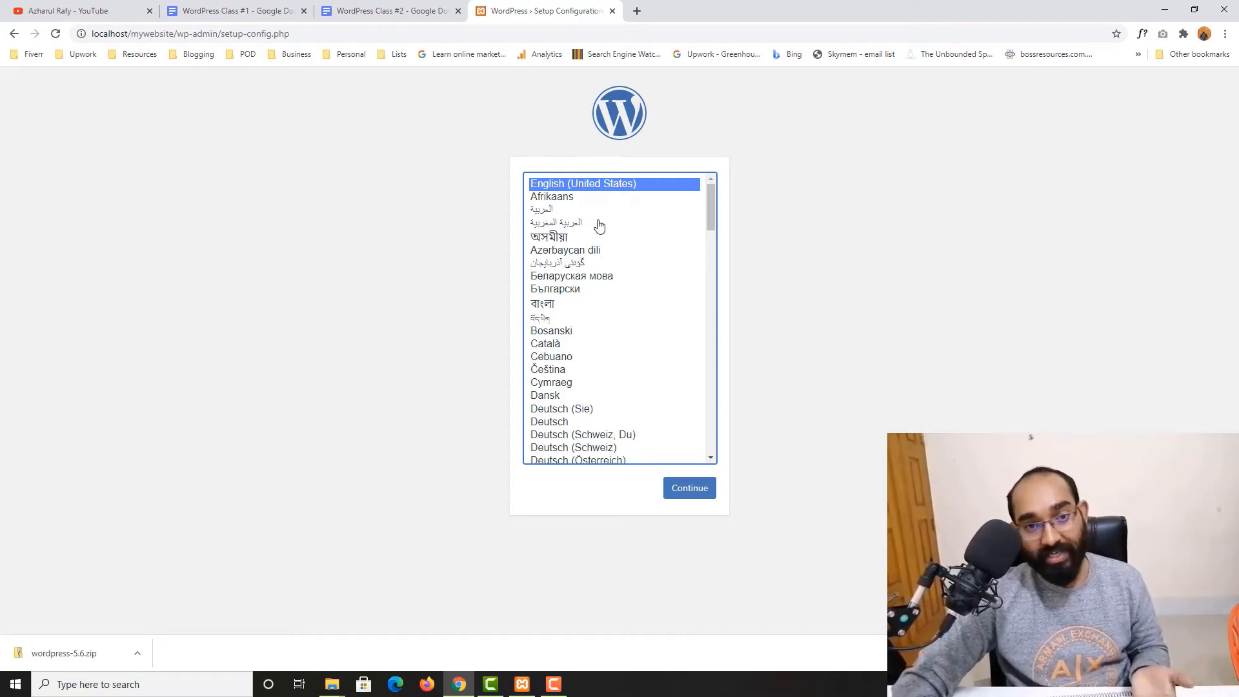
Keep English (United States) as the setup language and continue
scroll(630, 409, "down", 5)
scroll(630, 409, "up", 5)
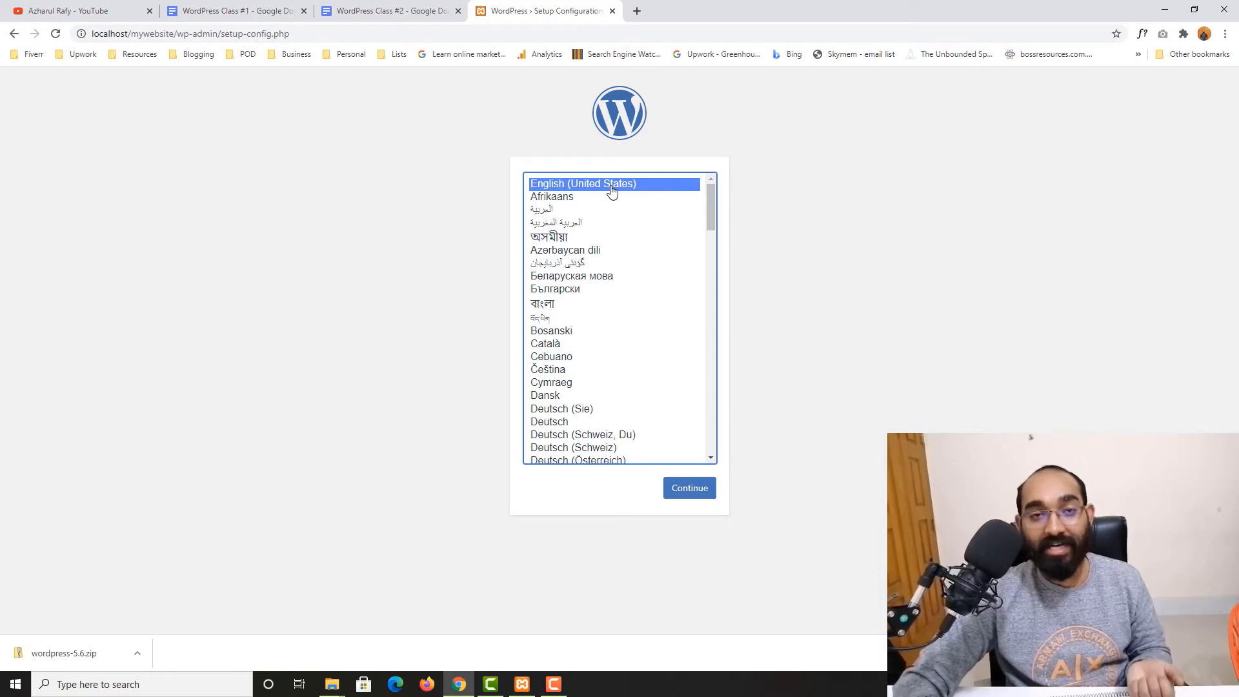
left_click(701, 502)
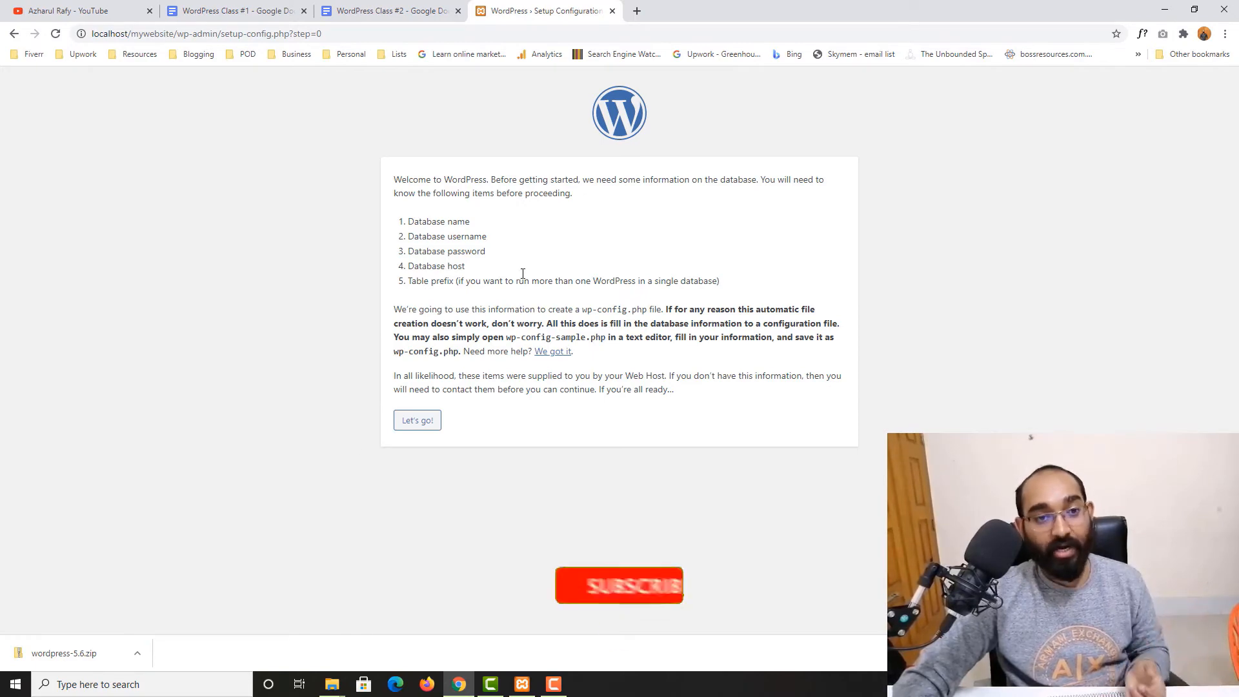
Copy the Database name, Database username and Database password lines from the setup instructions
left_click_drag(409, 224, 470, 224)
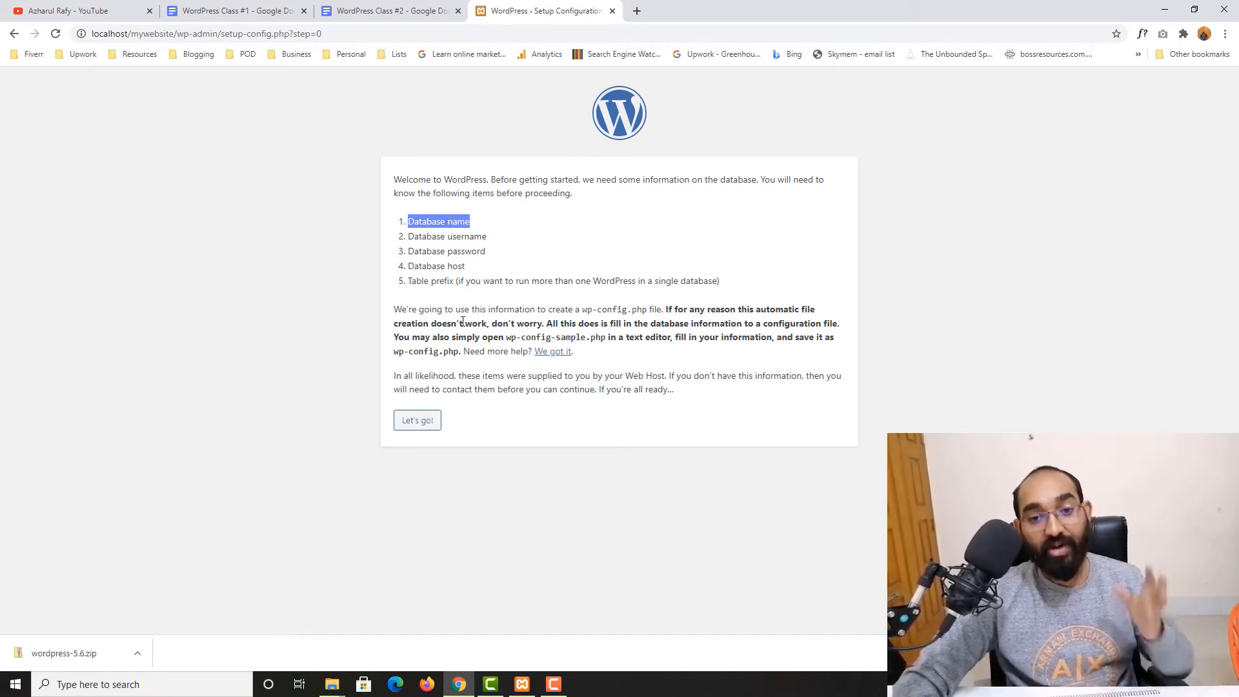
left_click(432, 258)
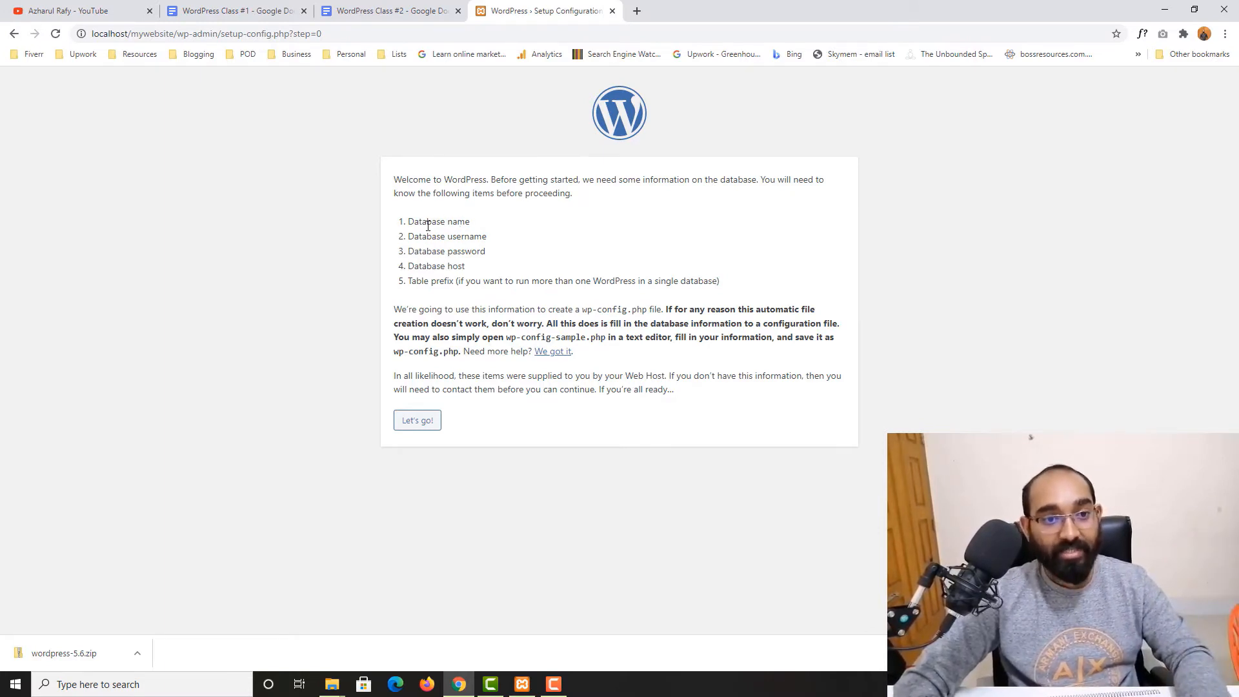
left_click_drag(400, 226, 483, 252)
right_click(467, 248)
left_click(479, 255)
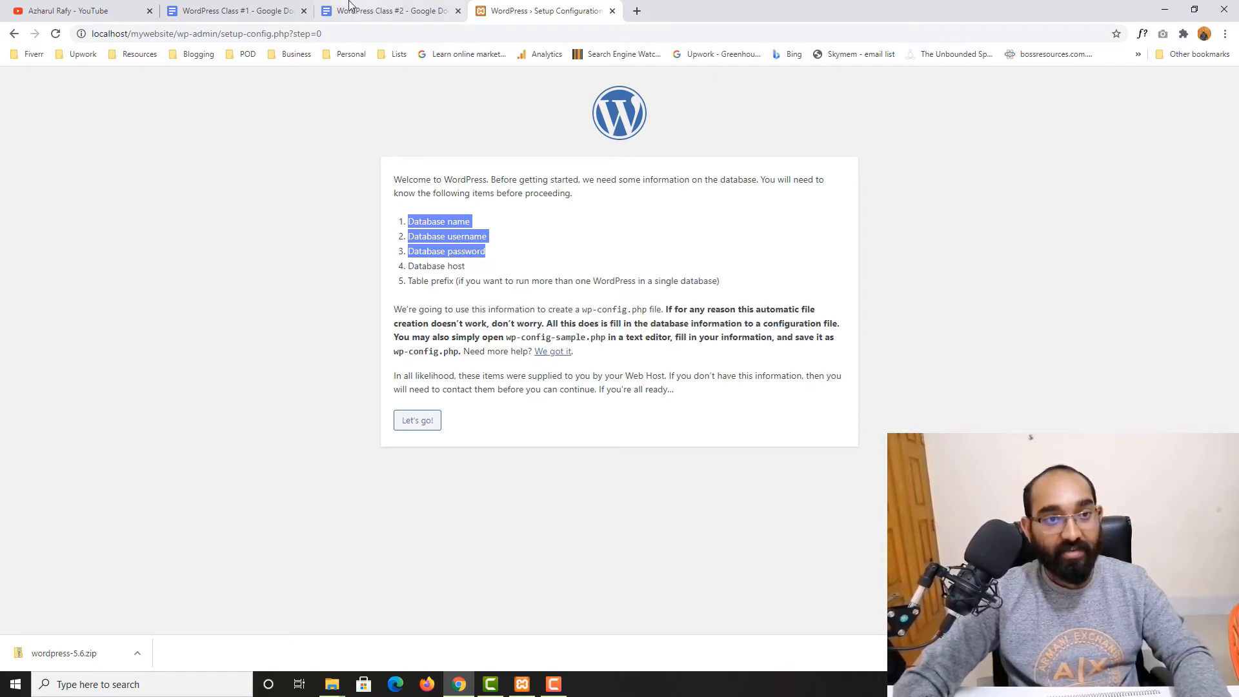
Paste the three database items into the WordPress Class #2 document below 'Our First Website!' and add a colon after Database name
key("ctrl+shift+Tab")
left_click(727, 440)
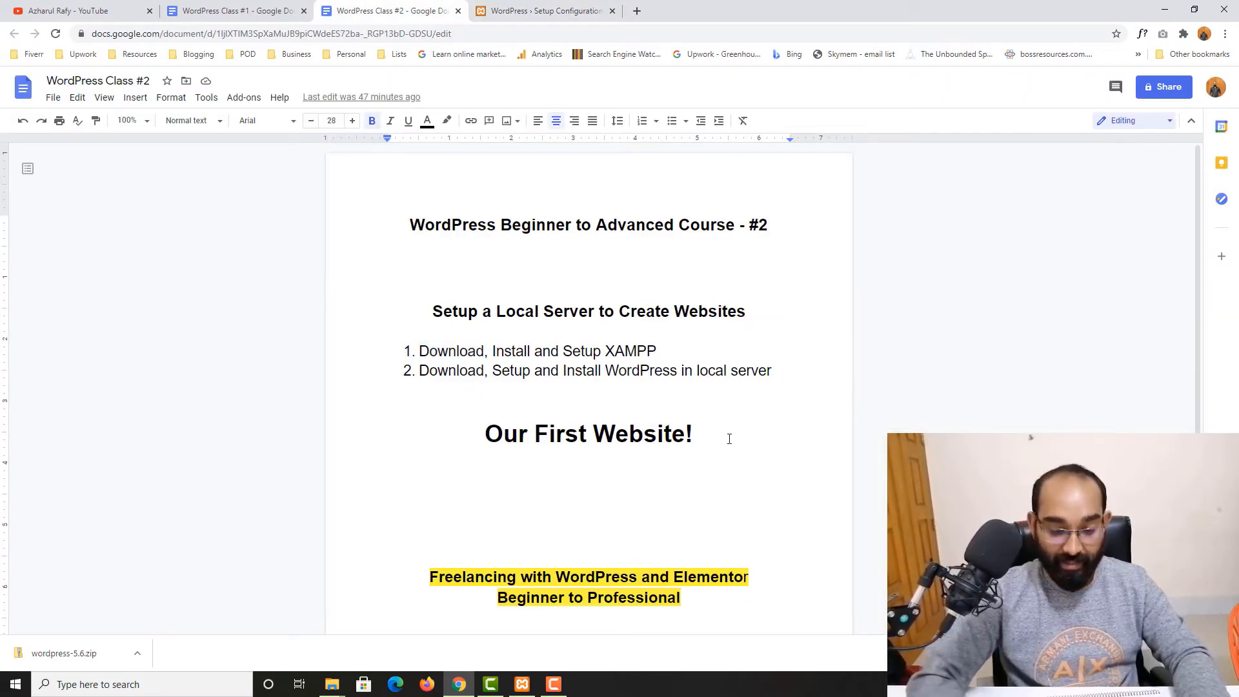
key("Return")
key("Return")
key("Return")
key("ctrl+v")
scroll(651, 438, "down", 1)
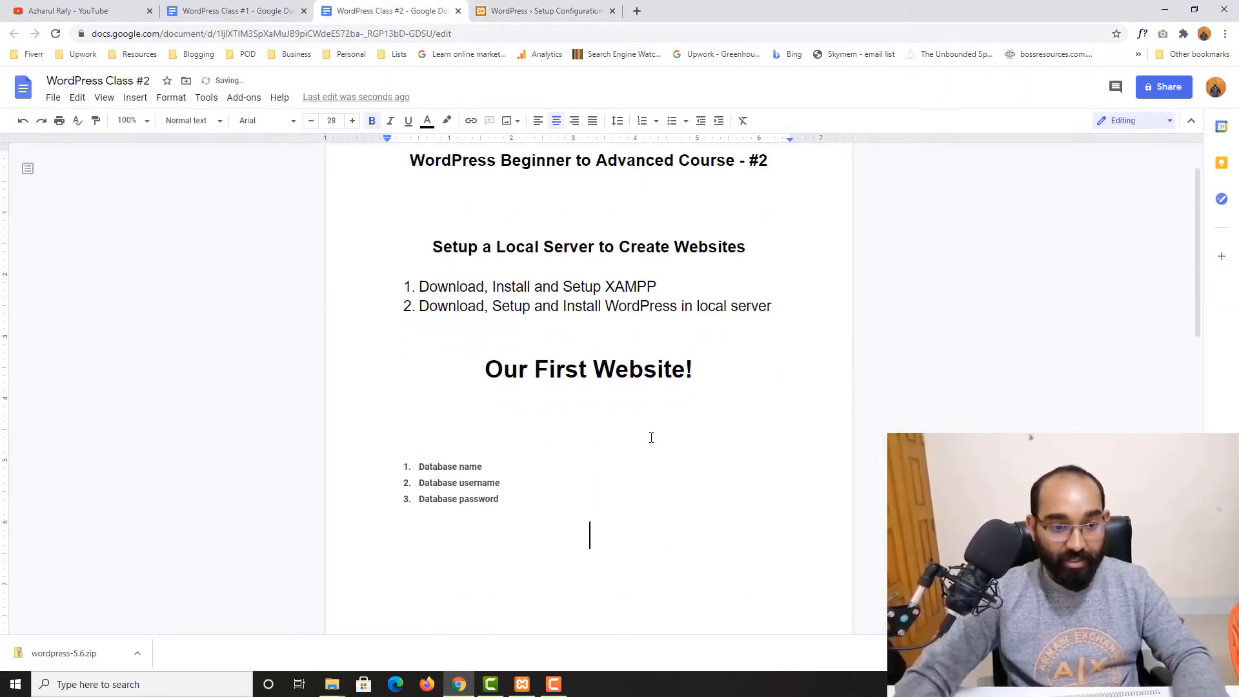
left_click(535, 467)
type(":")
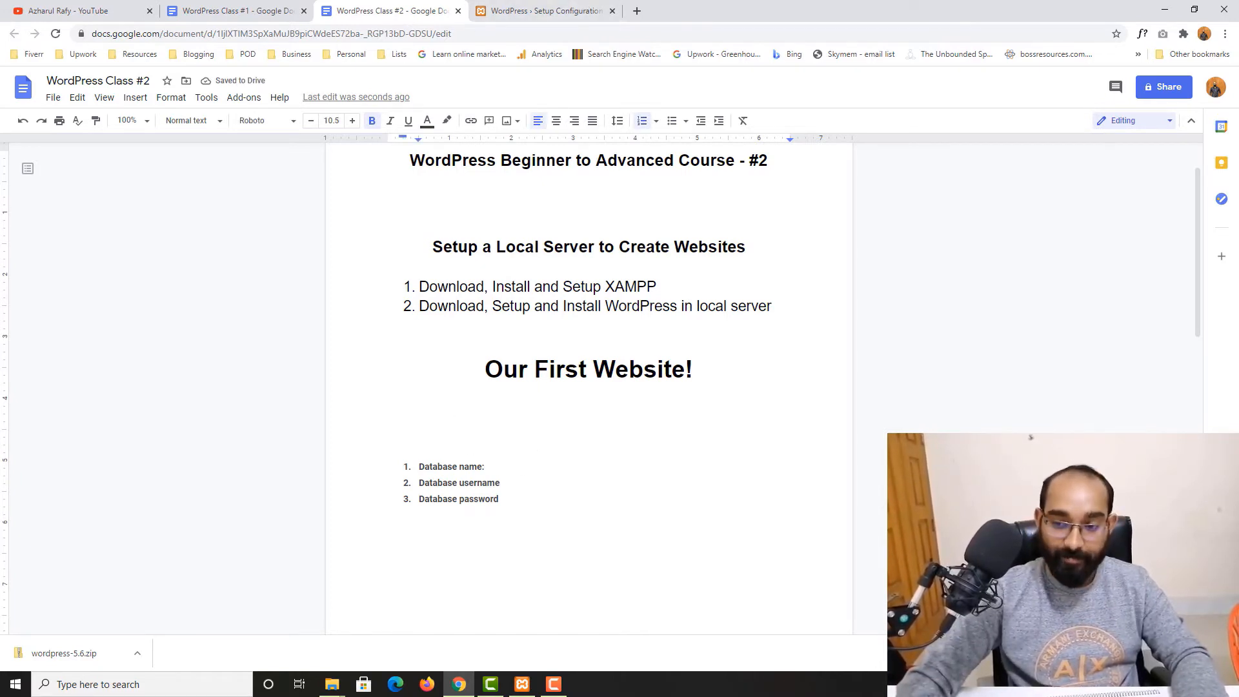
Open localhost/phpmyadmin in a new browser tab and go to its Databases page
left_click(503, 10)
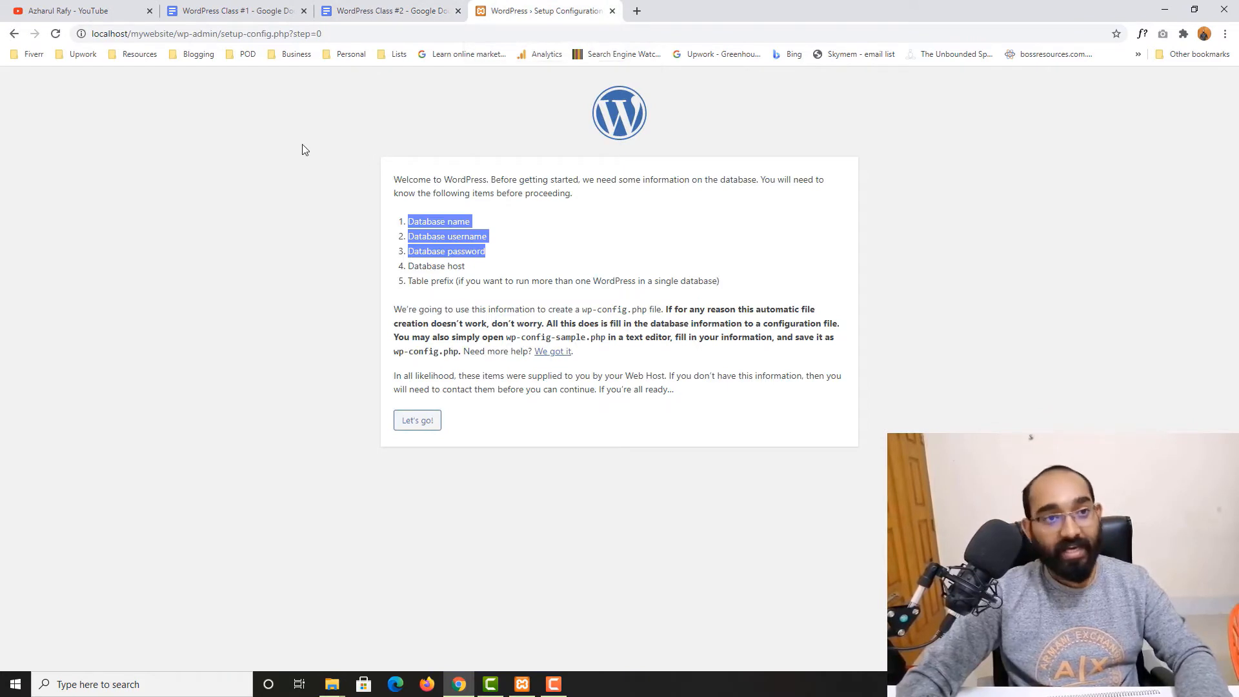
left_click(415, 266)
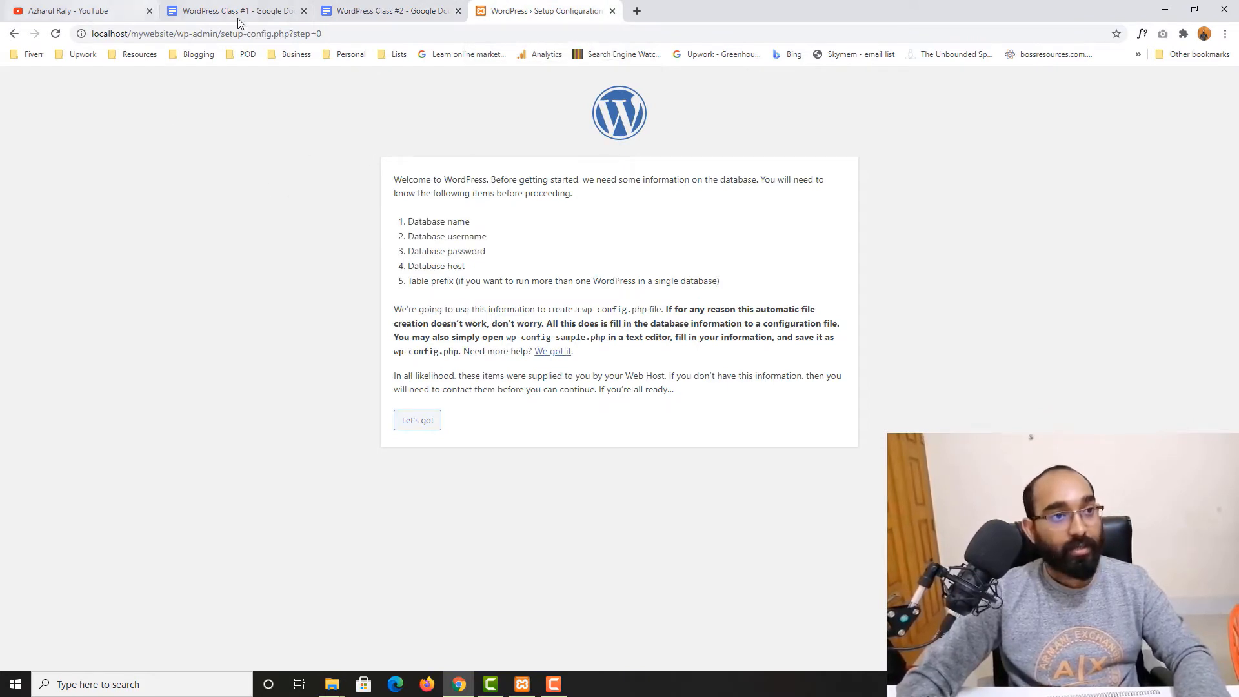
left_click(636, 11)
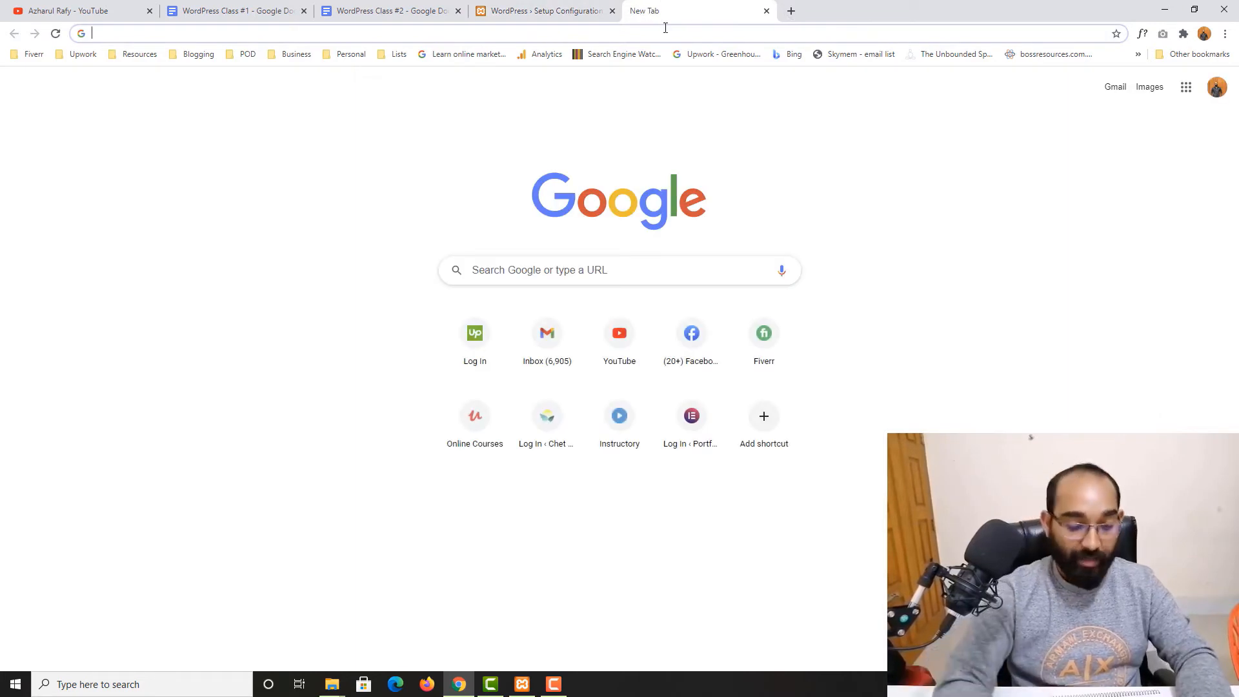
type("loc")
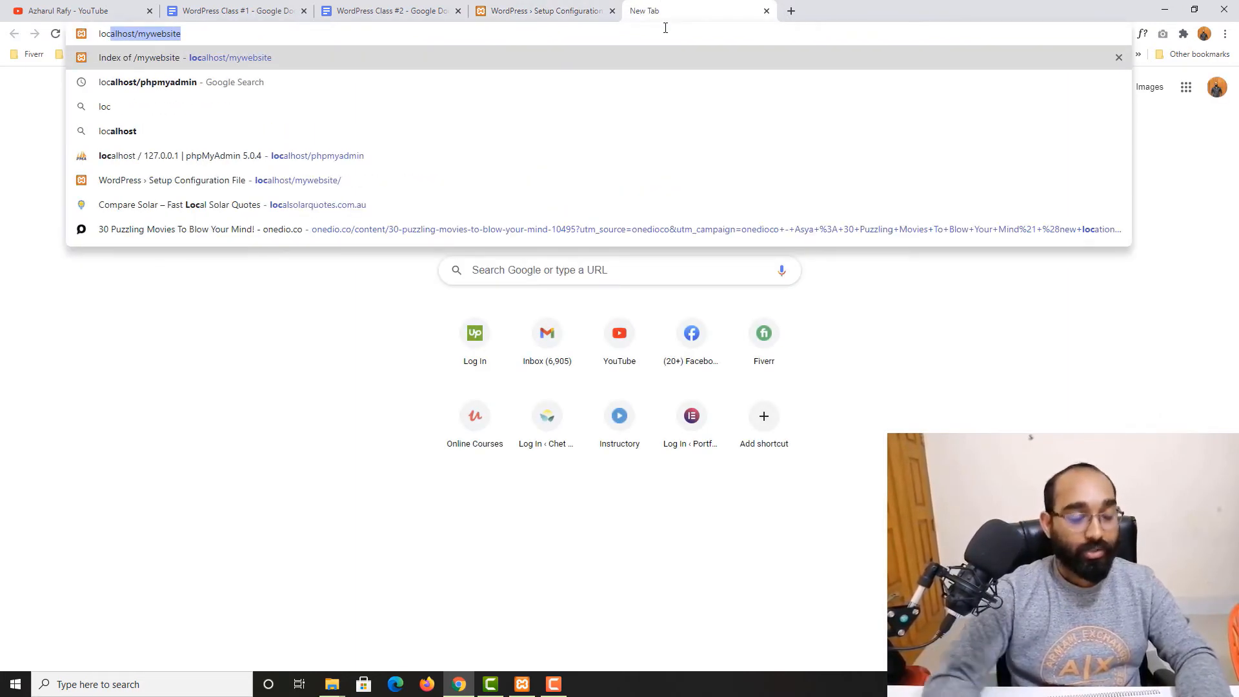
key("Right")
key("BackSpace")
key("BackSpace")
key("BackSpace")
key("BackSpace")
key("BackSpace")
key("BackSpace")
key("BackSpace")
key("BackSpace")
key("BackSpace")
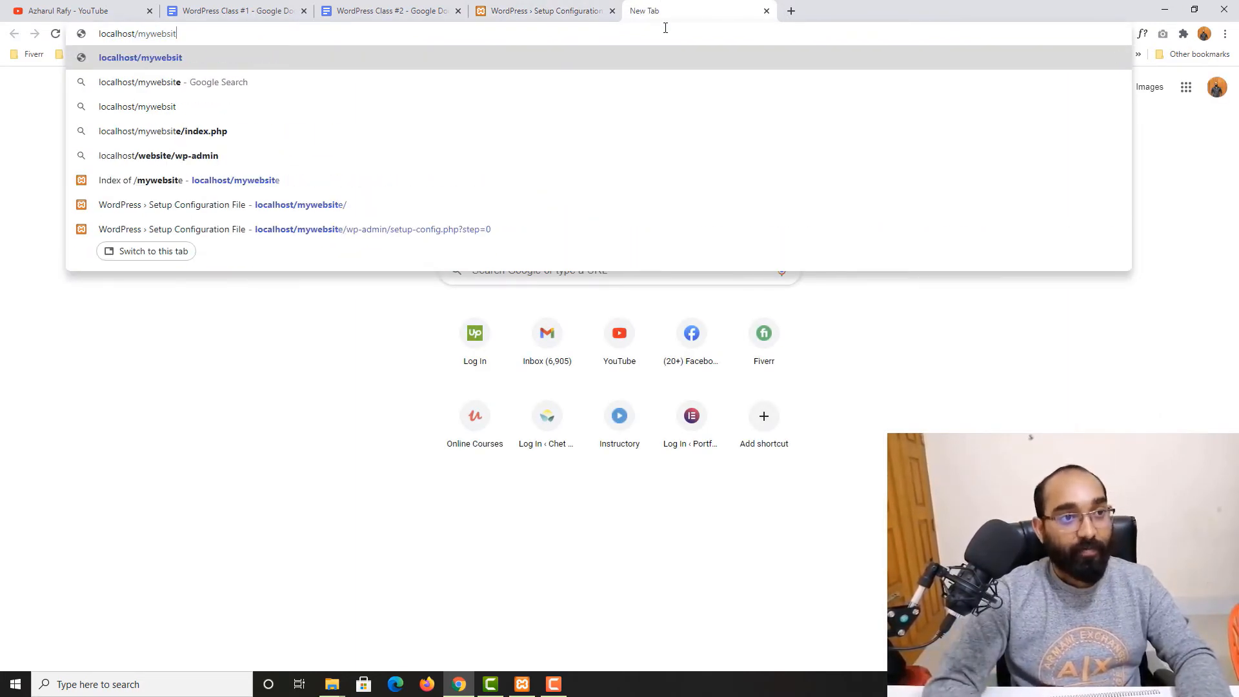
type("ph")
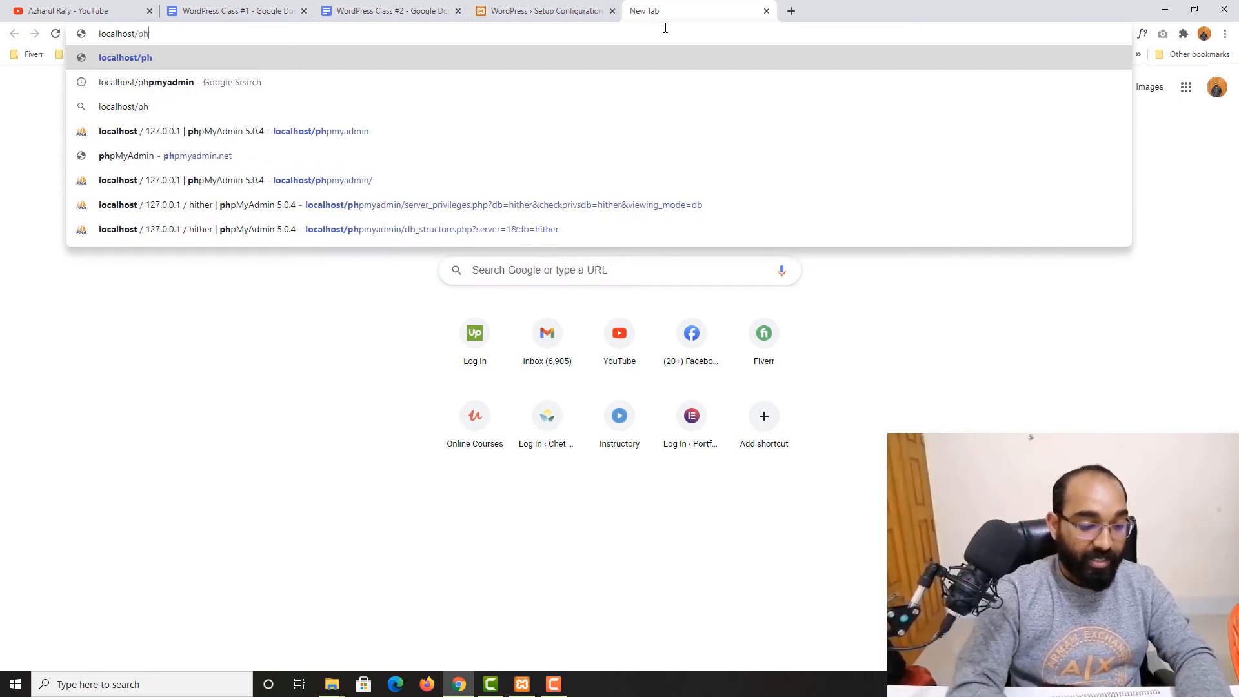
type("p")
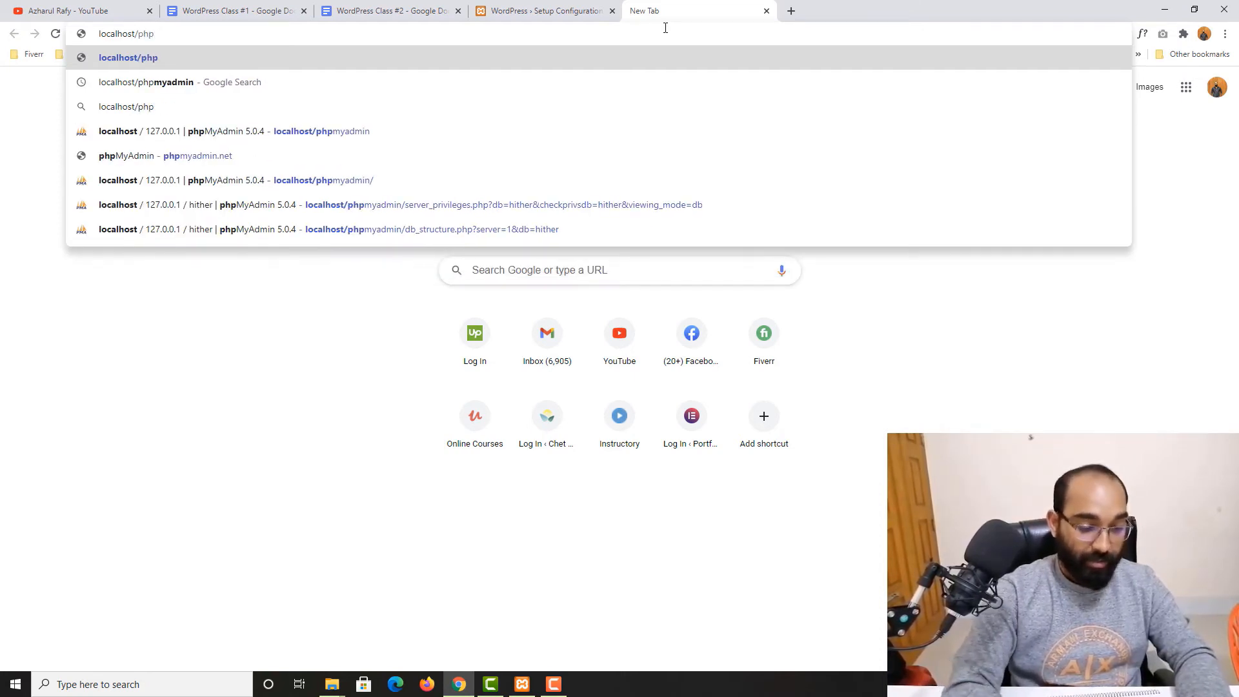
type("myadmin")
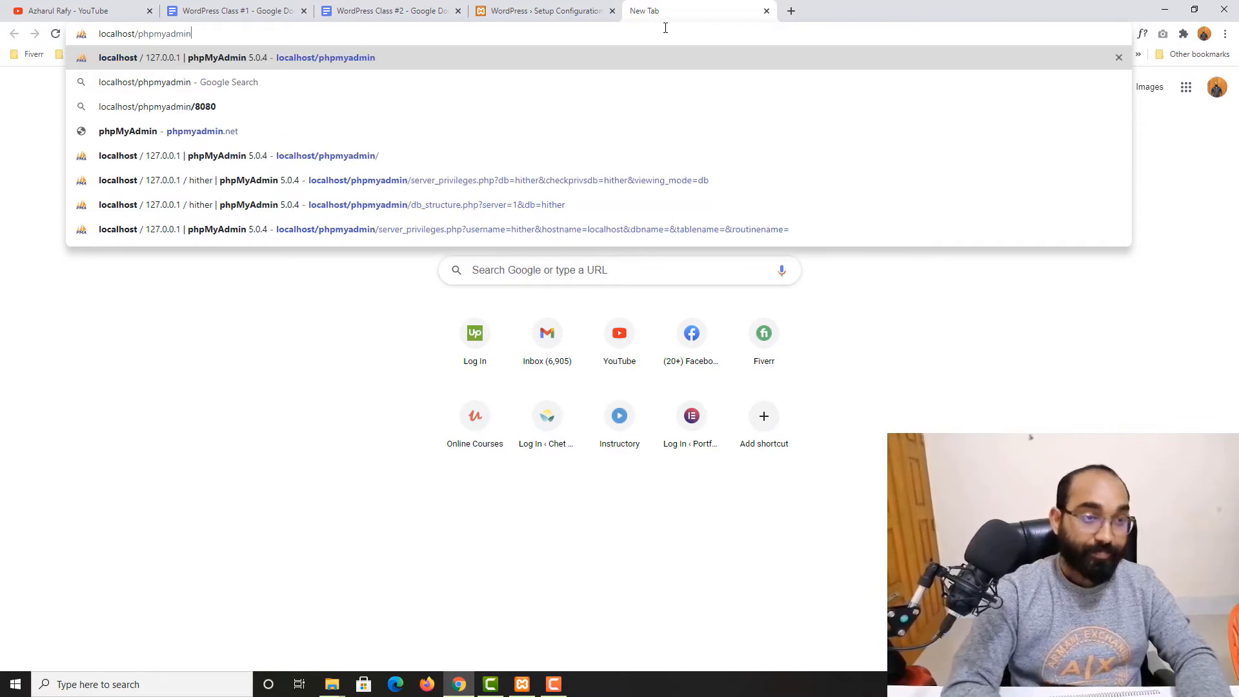
key("Return")
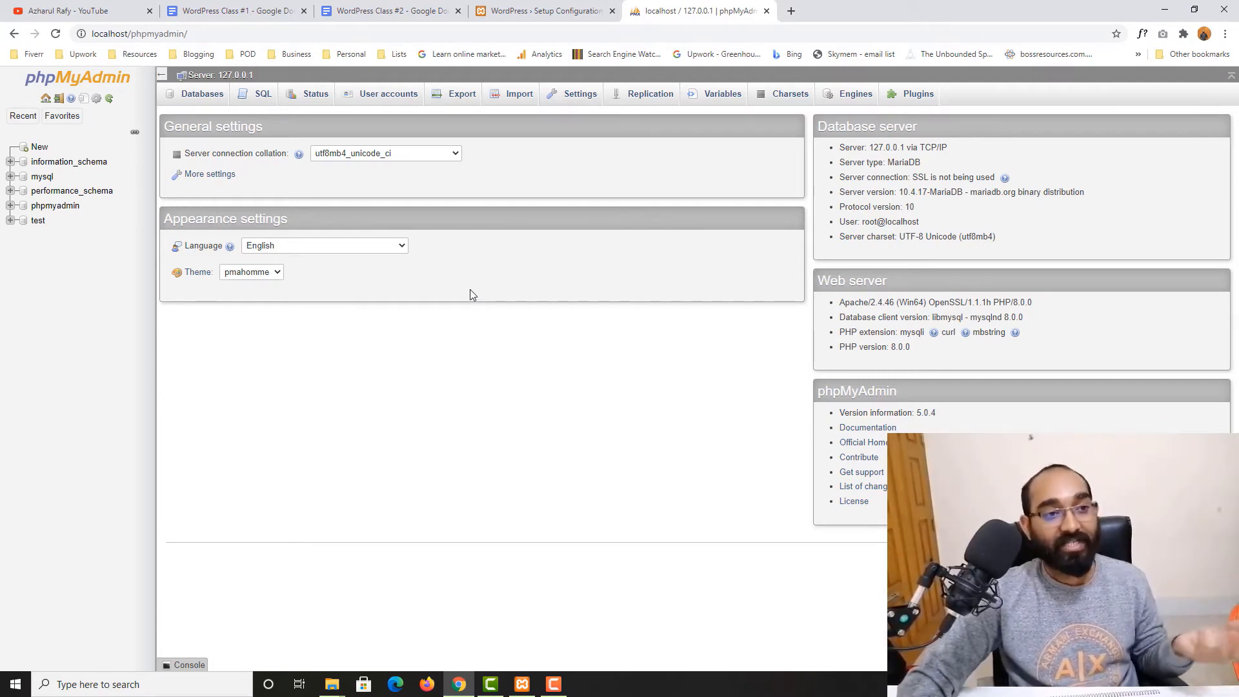
left_click(195, 105)
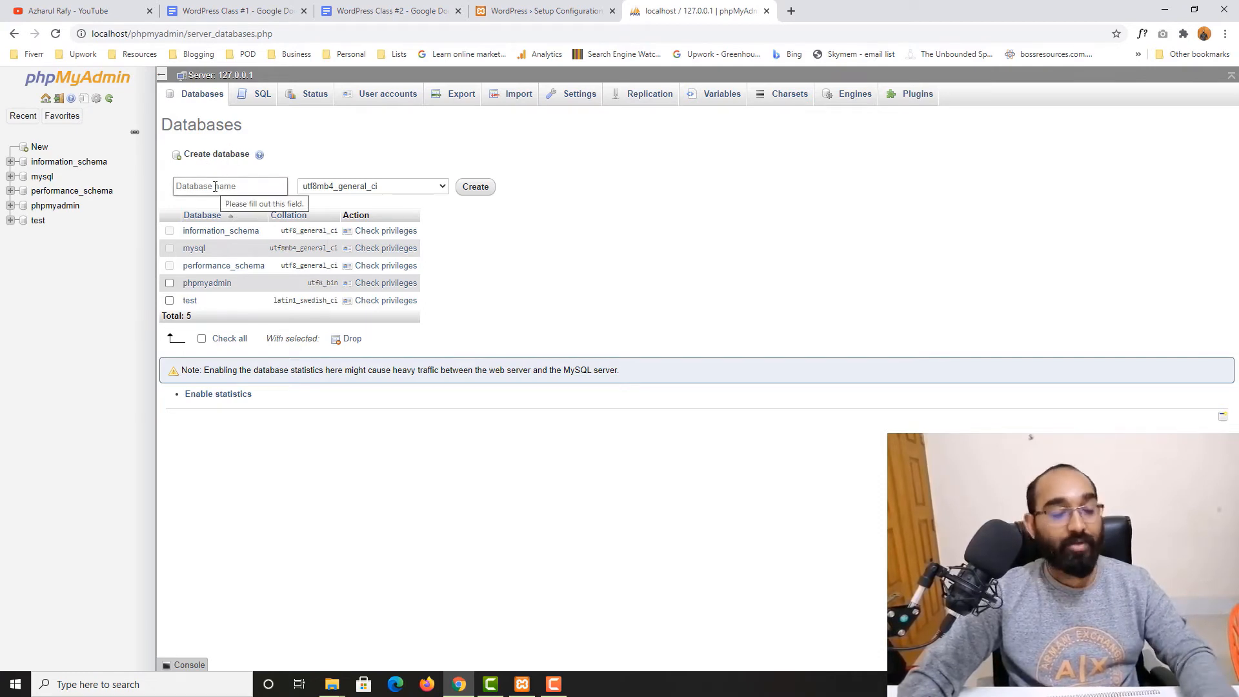
Create a new database named mywebsite
left_click(215, 187)
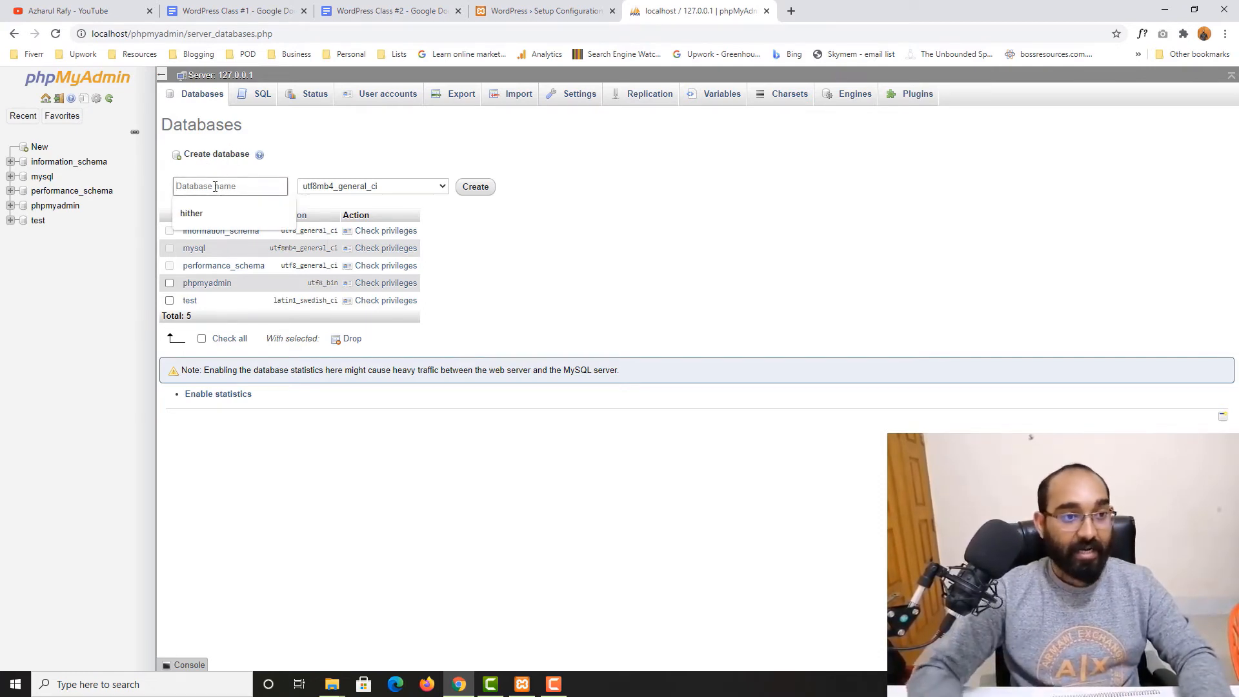
type("mywebsite")
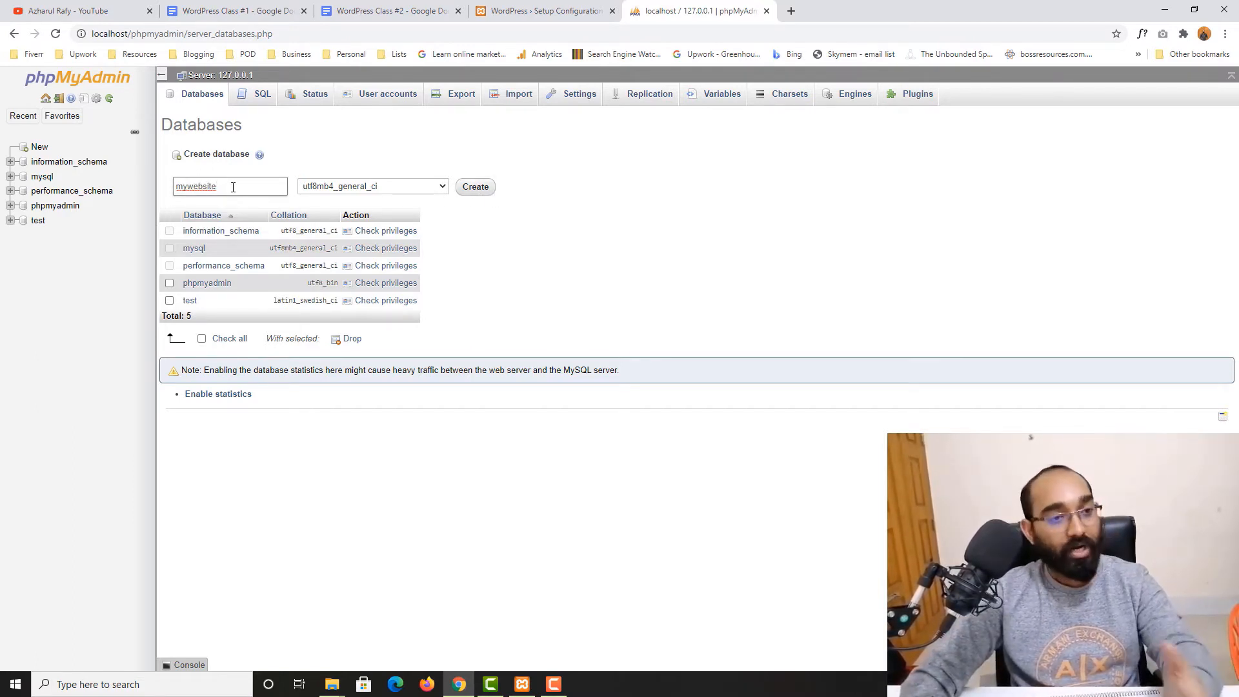
left_click(473, 190)
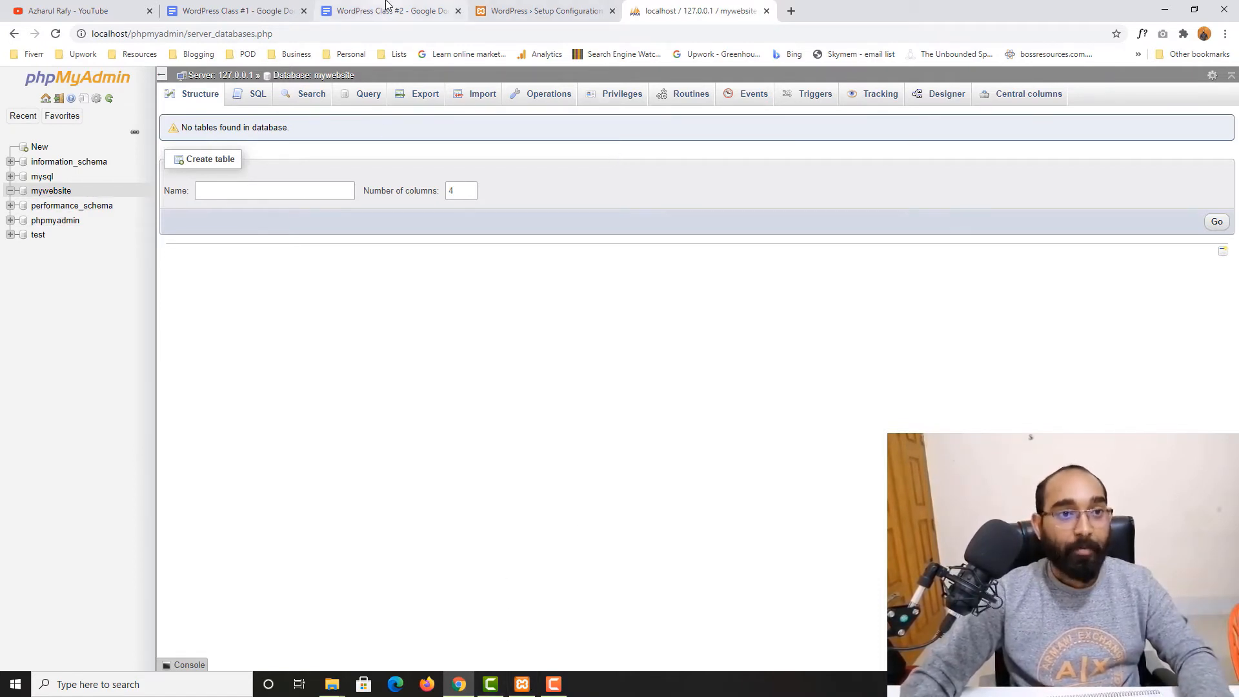
Write mywebsite after Database name in the WordPress Class #2 document
left_click(361, 10)
type("m")
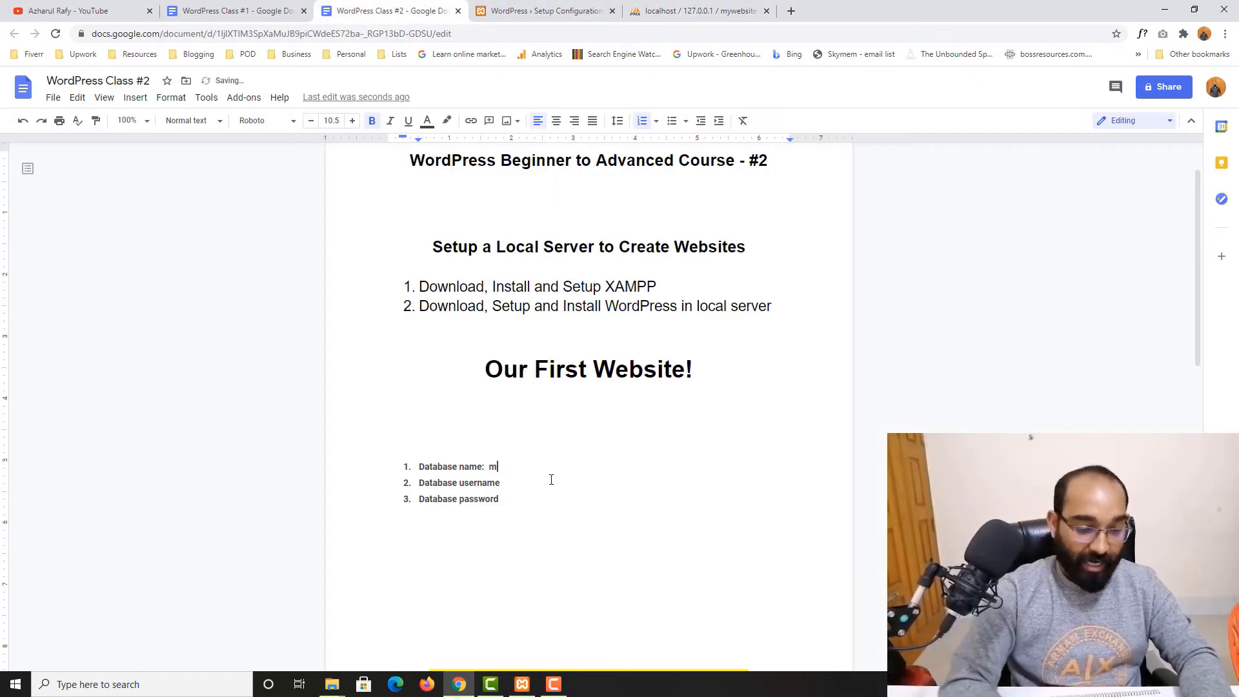
type("ywebsite")
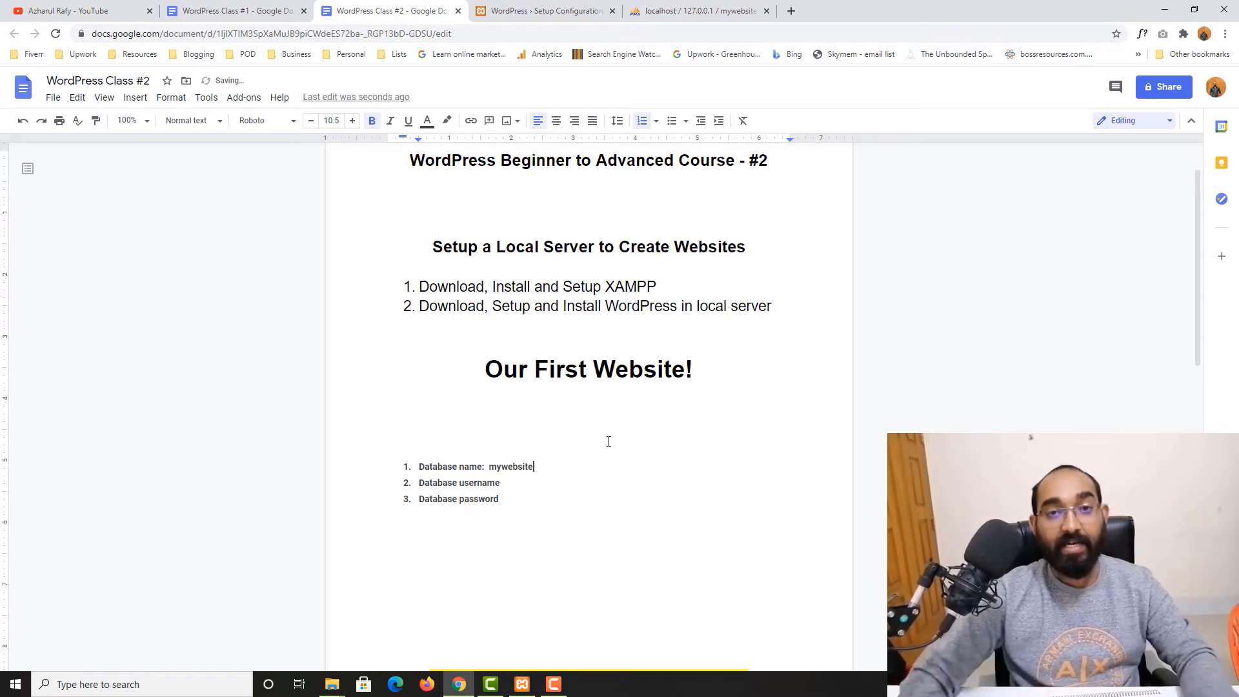
Open the Add user account form from the mywebsite database's privileges
left_click(676, 5)
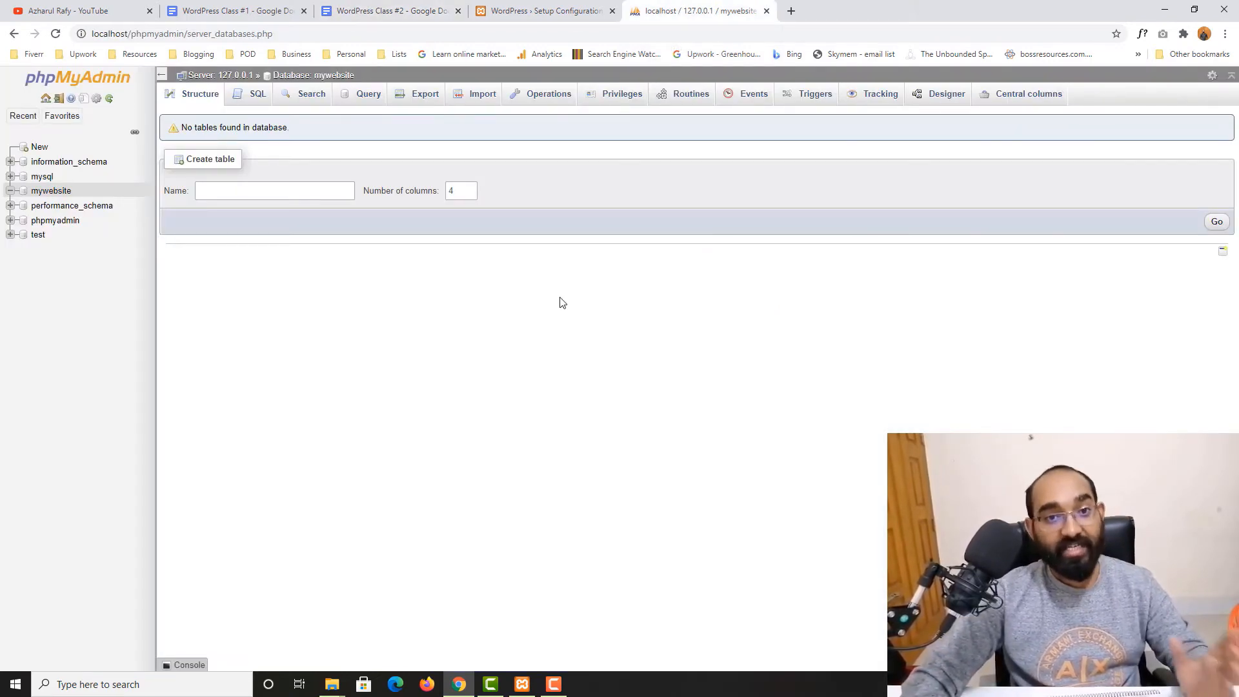
left_click(49, 191)
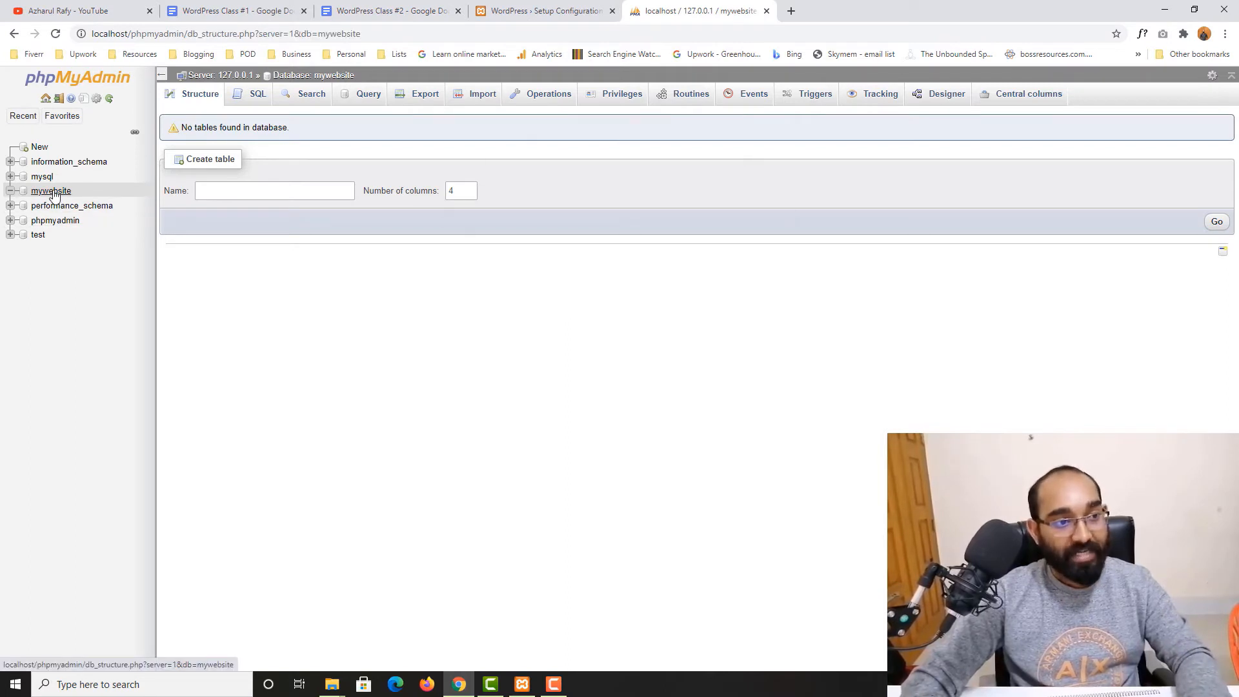
left_click(618, 105)
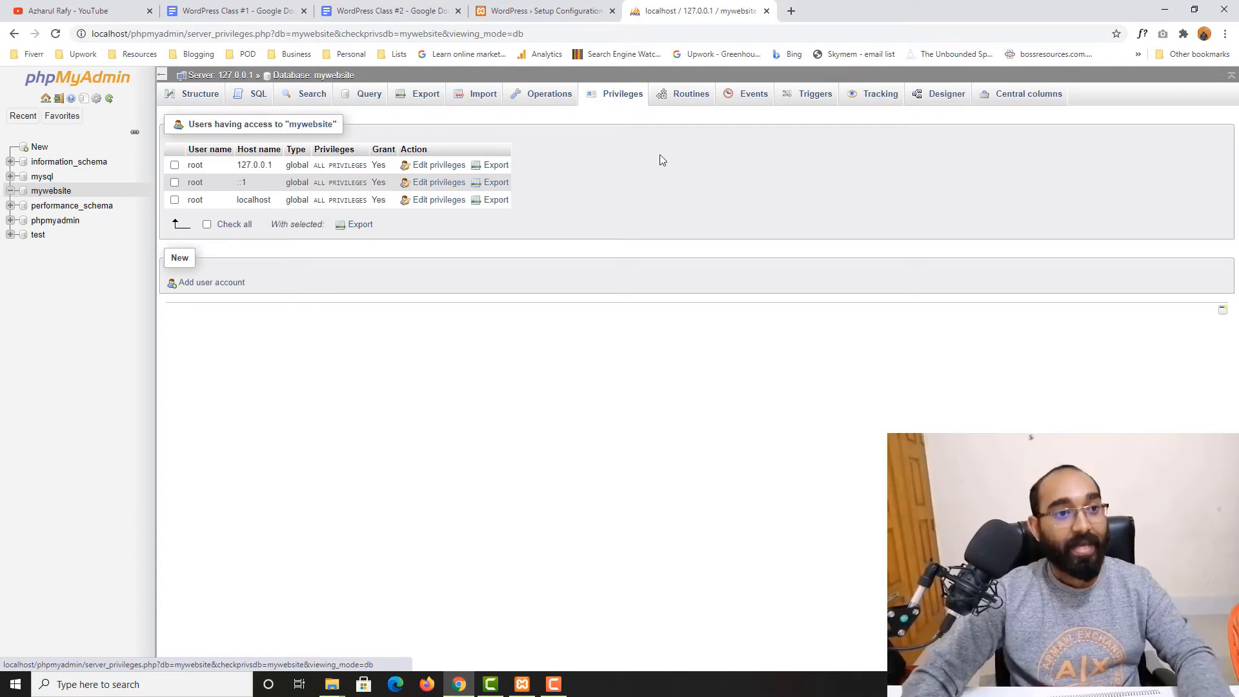
left_click(201, 285)
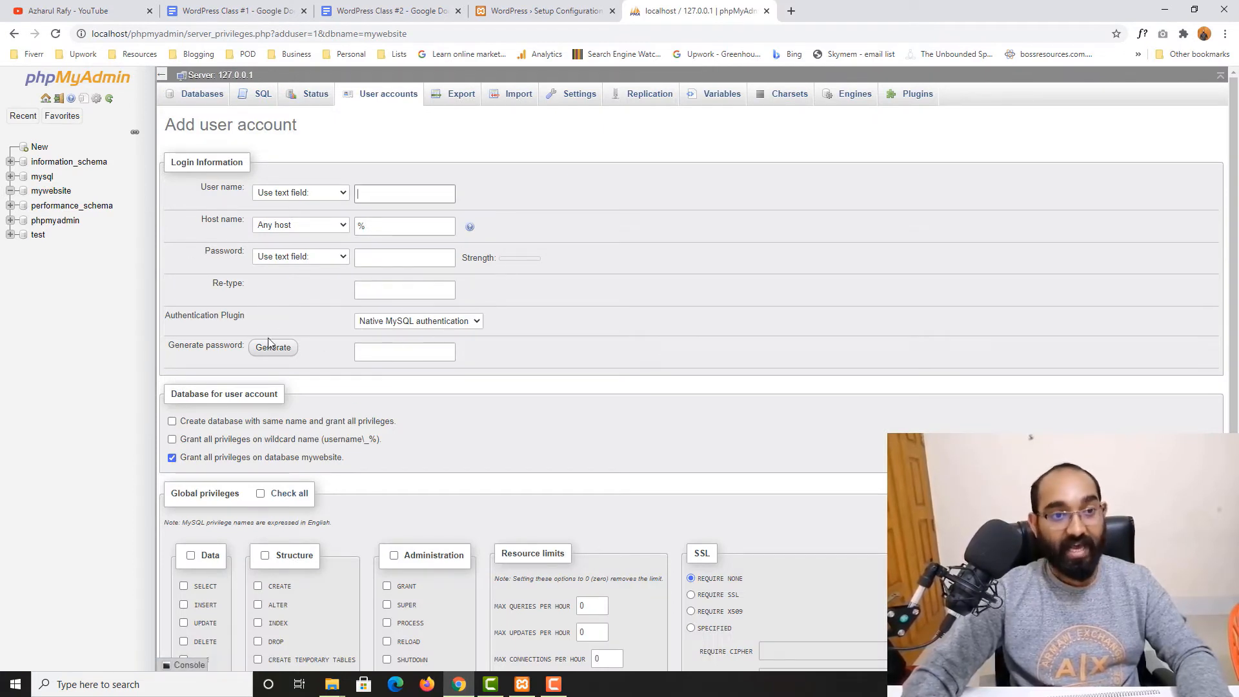
Enter the new database user's user name and set the host to Local
left_click(378, 196)
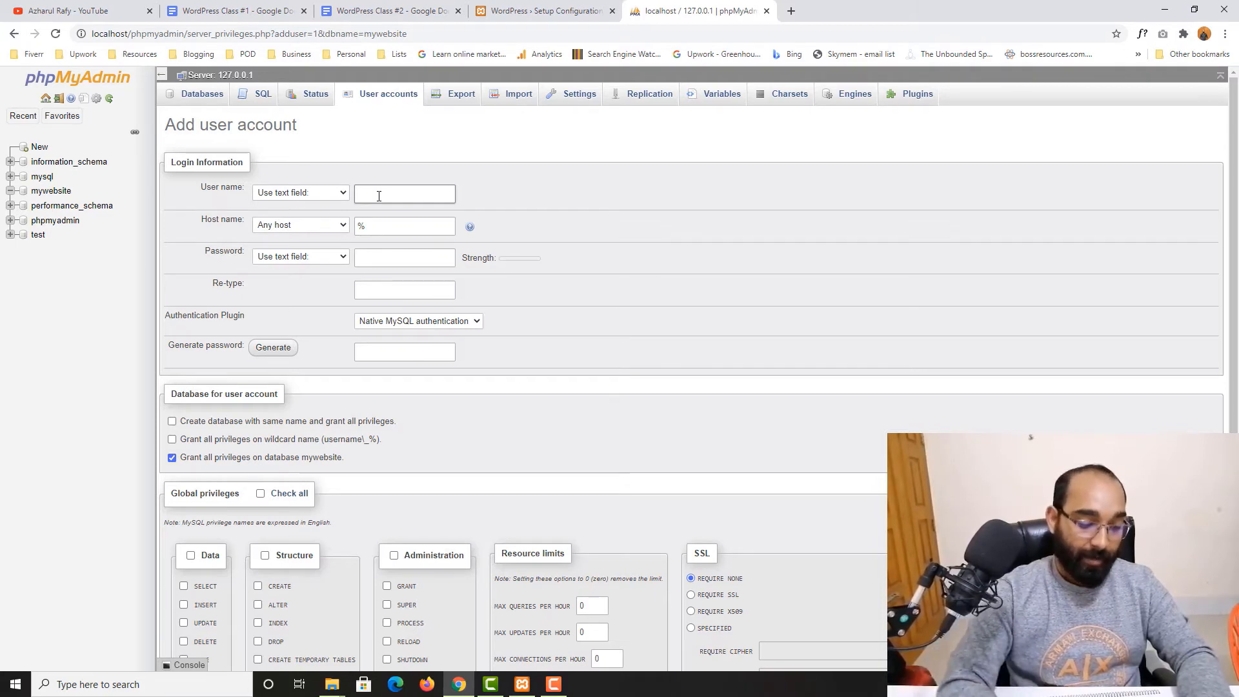
type("rafy")
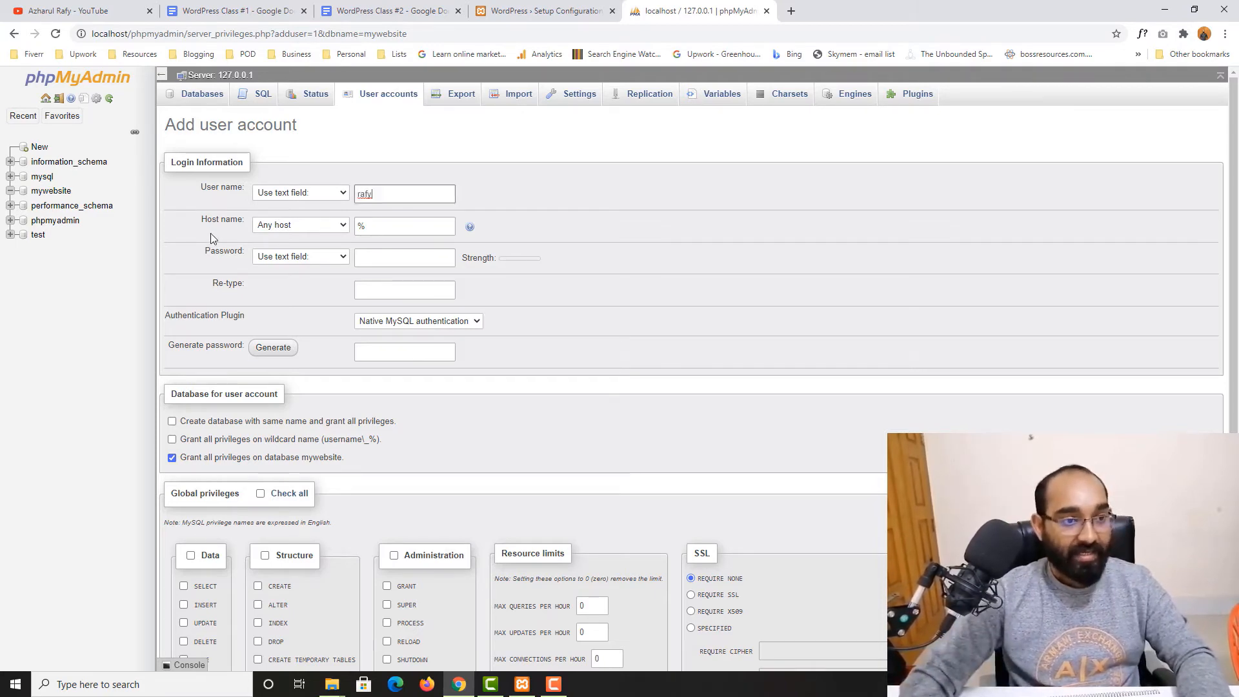
left_click(277, 227)
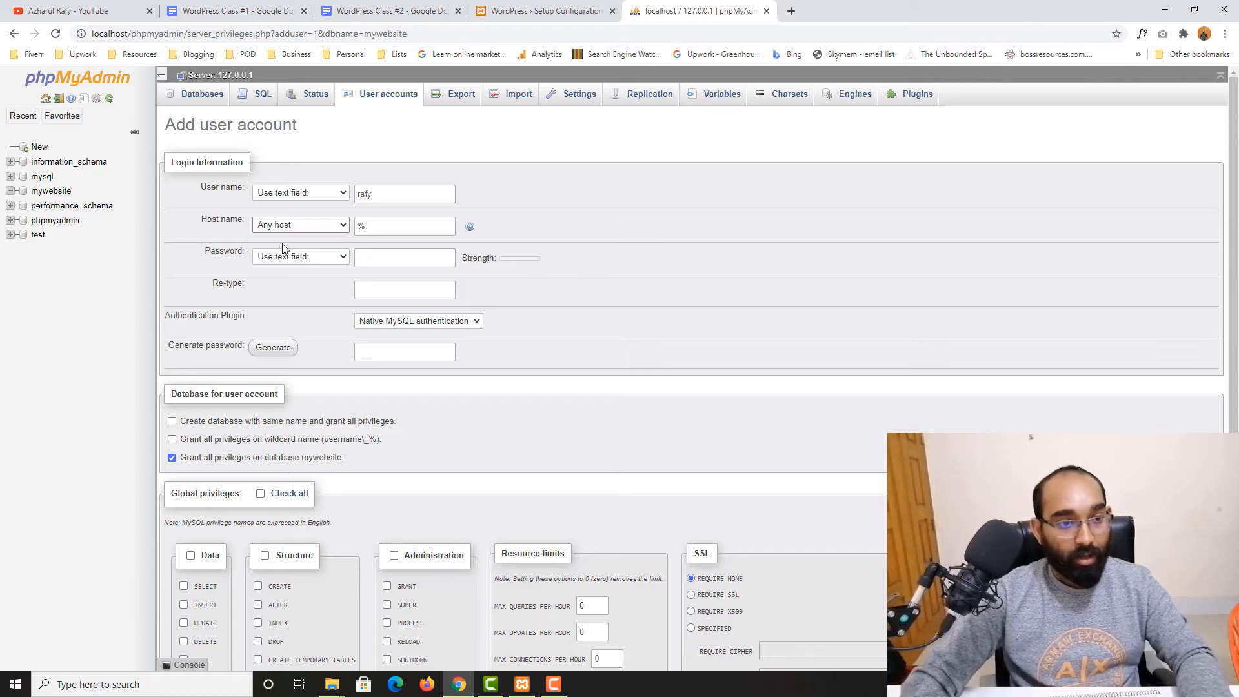
left_click(282, 227)
left_click(277, 249)
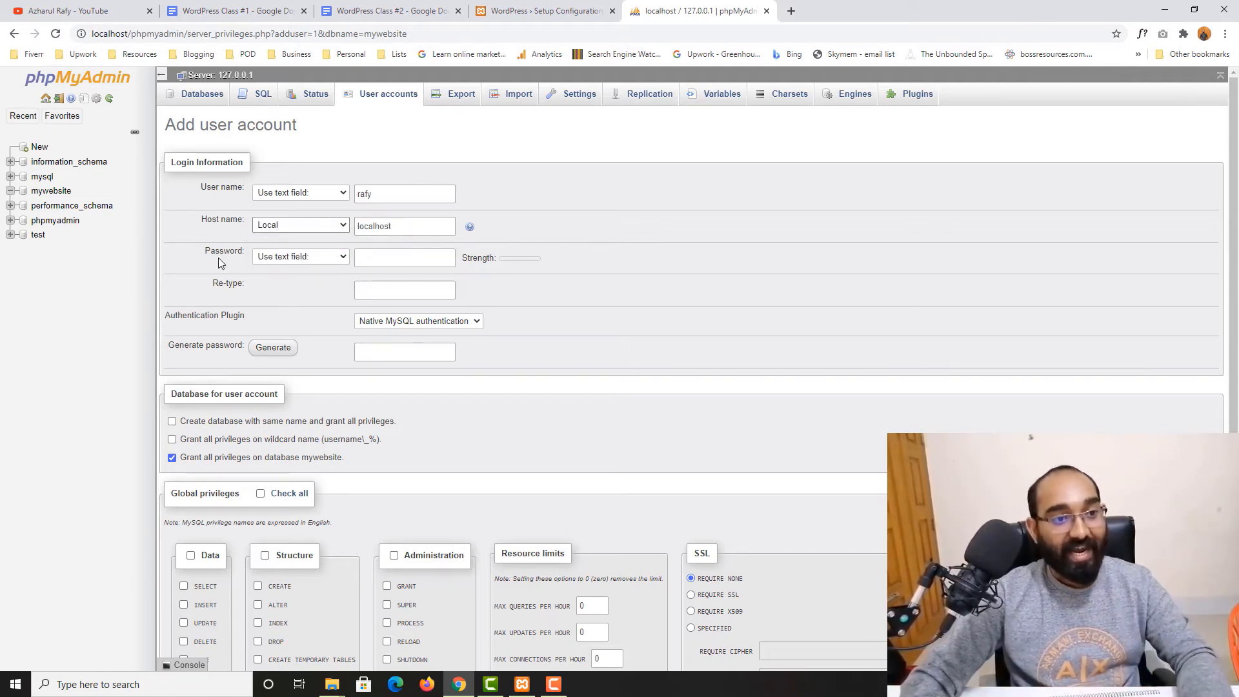
Copy the user name after Database username in the document and add a colon after Database password
left_click(366, 201)
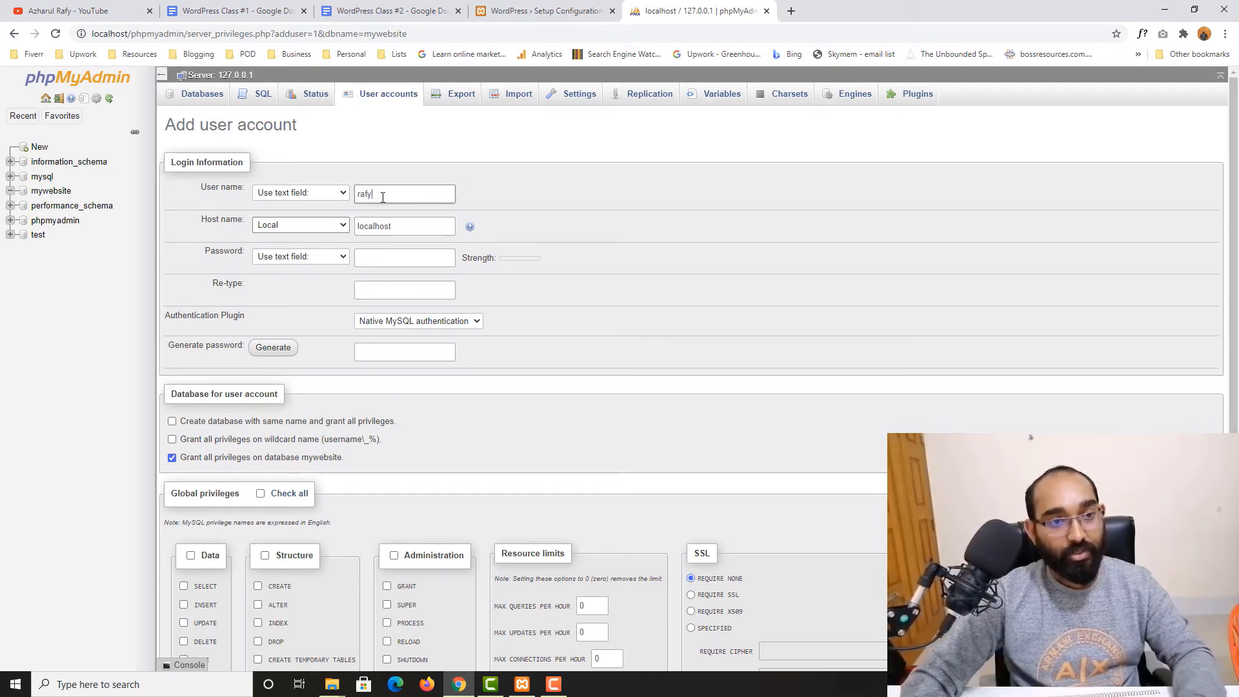
double_click(362, 198)
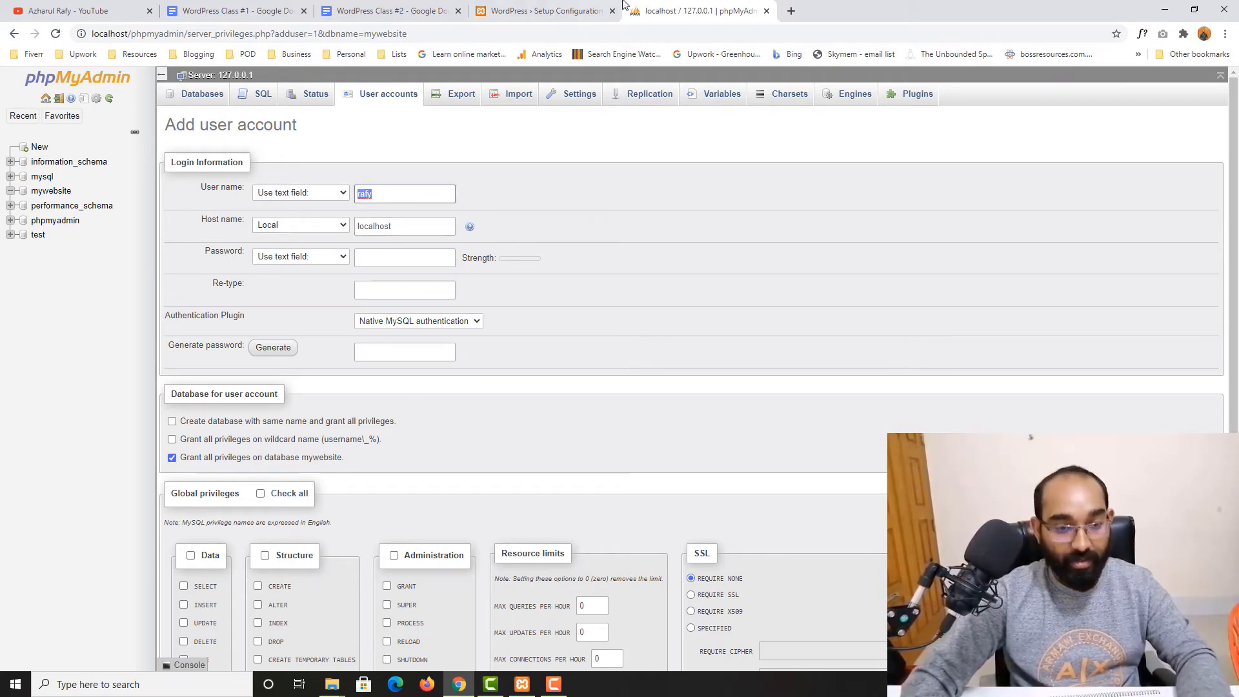
left_click(359, 10)
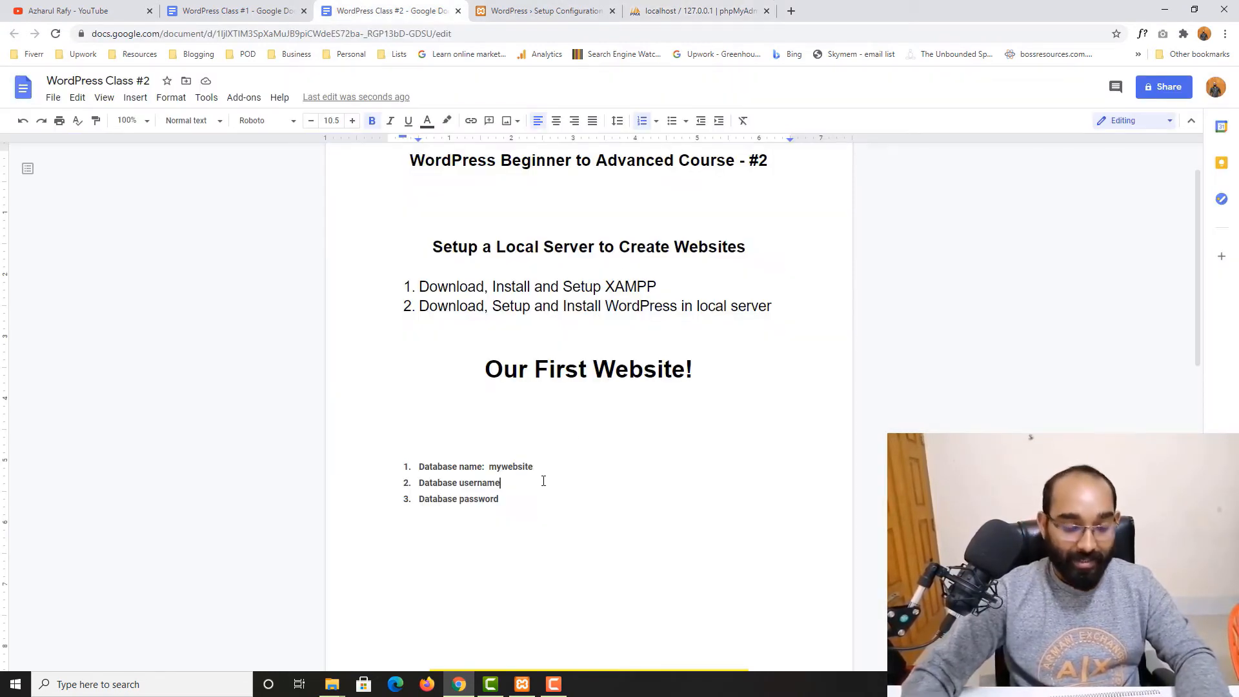
type(": rafy")
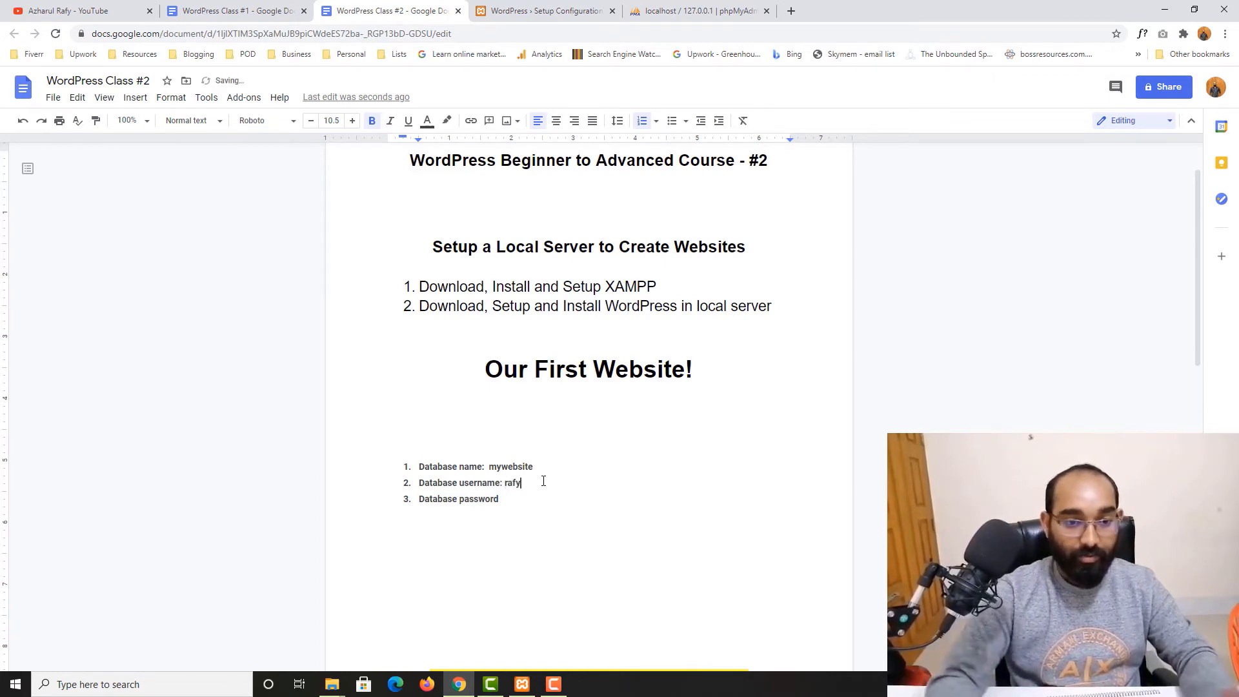
left_click(545, 501)
type(":")
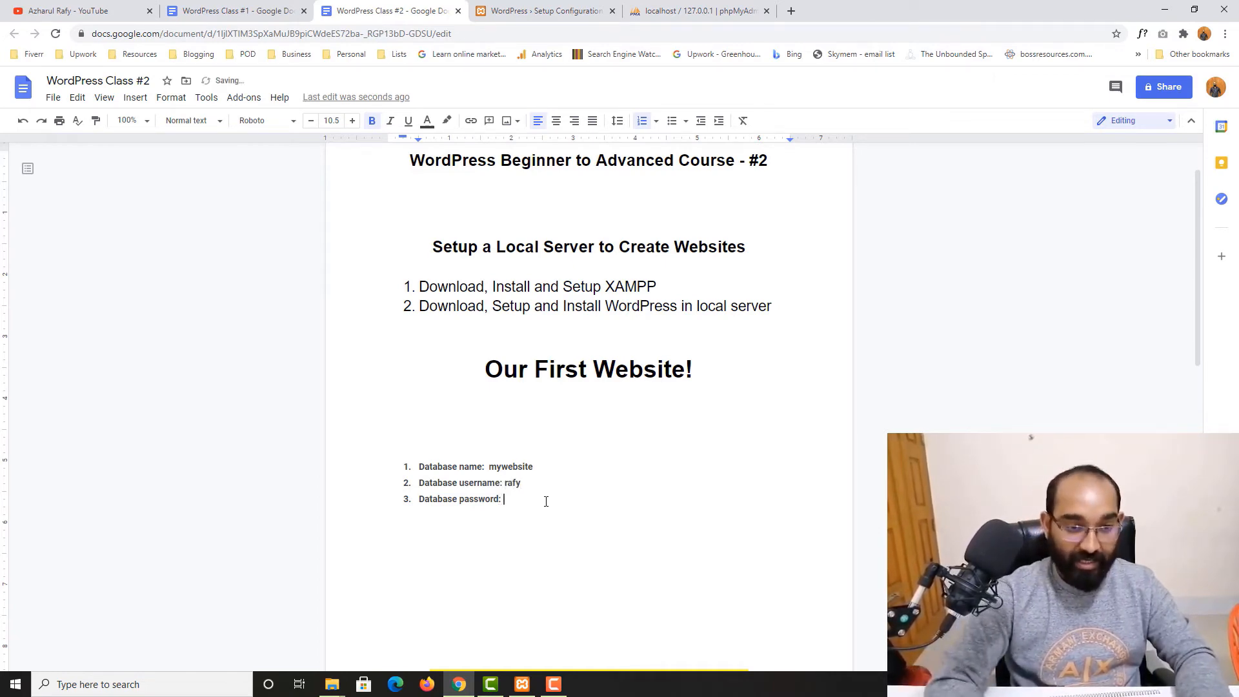
Generate a password for the new user and paste it after Database password in the document
left_click(684, 10)
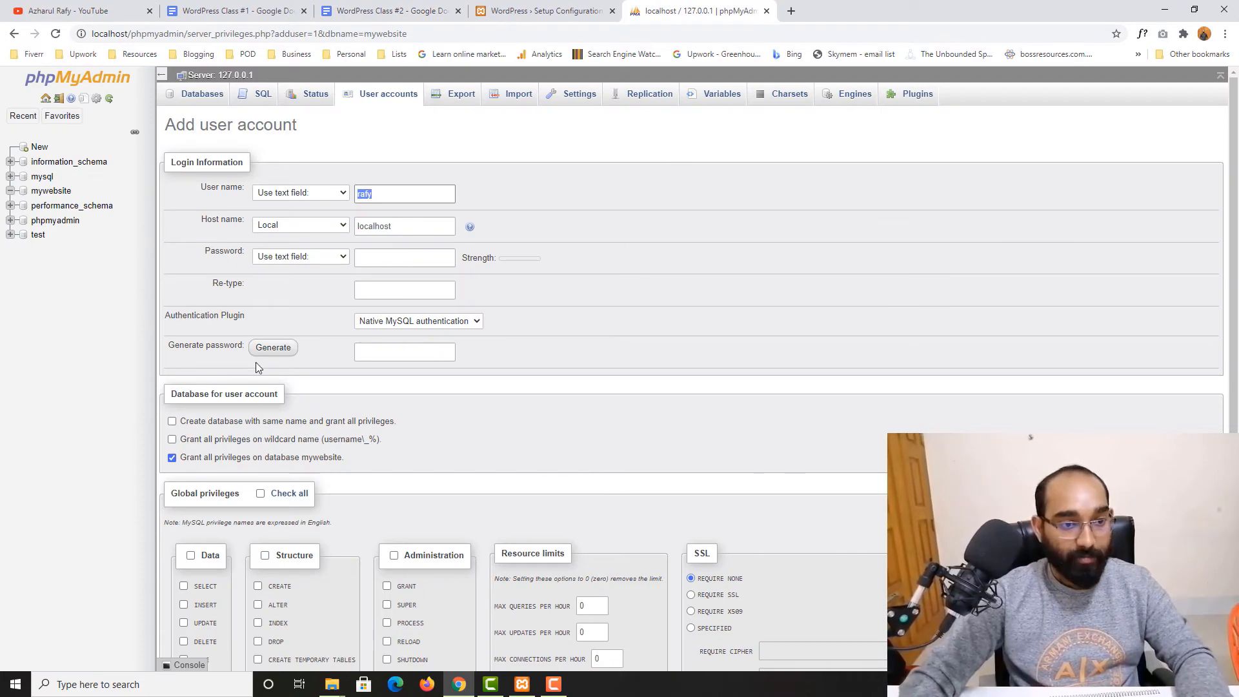
left_click(274, 352)
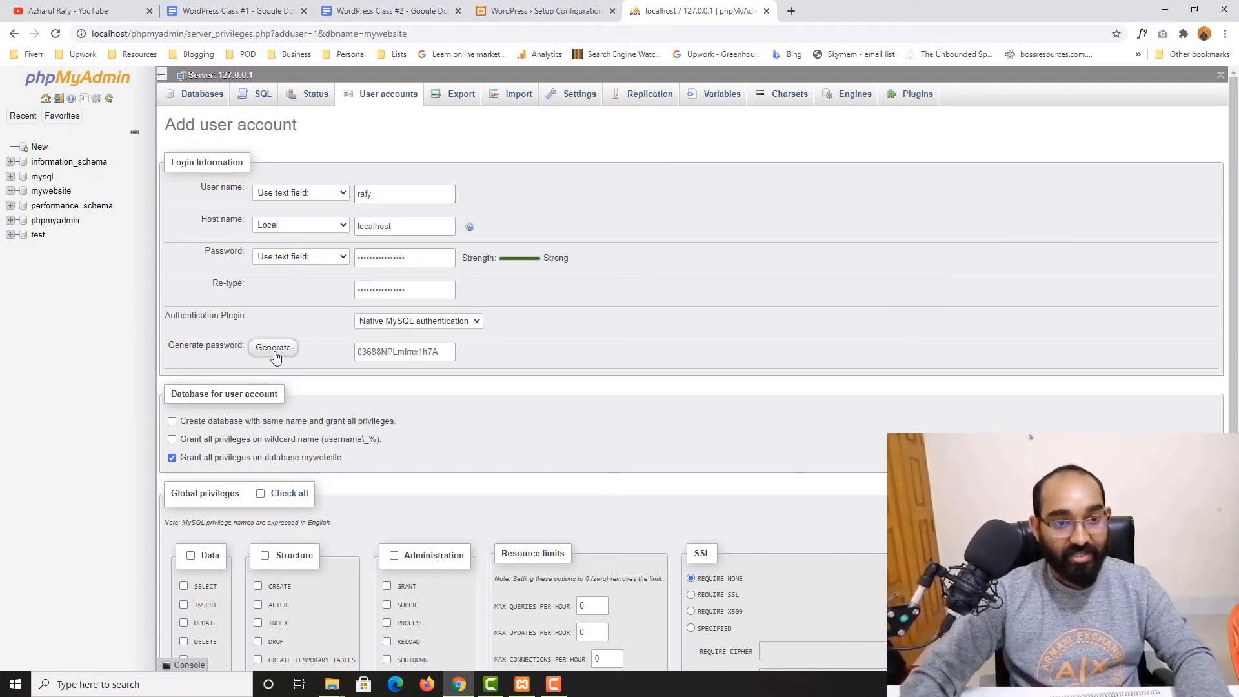
double_click(392, 353)
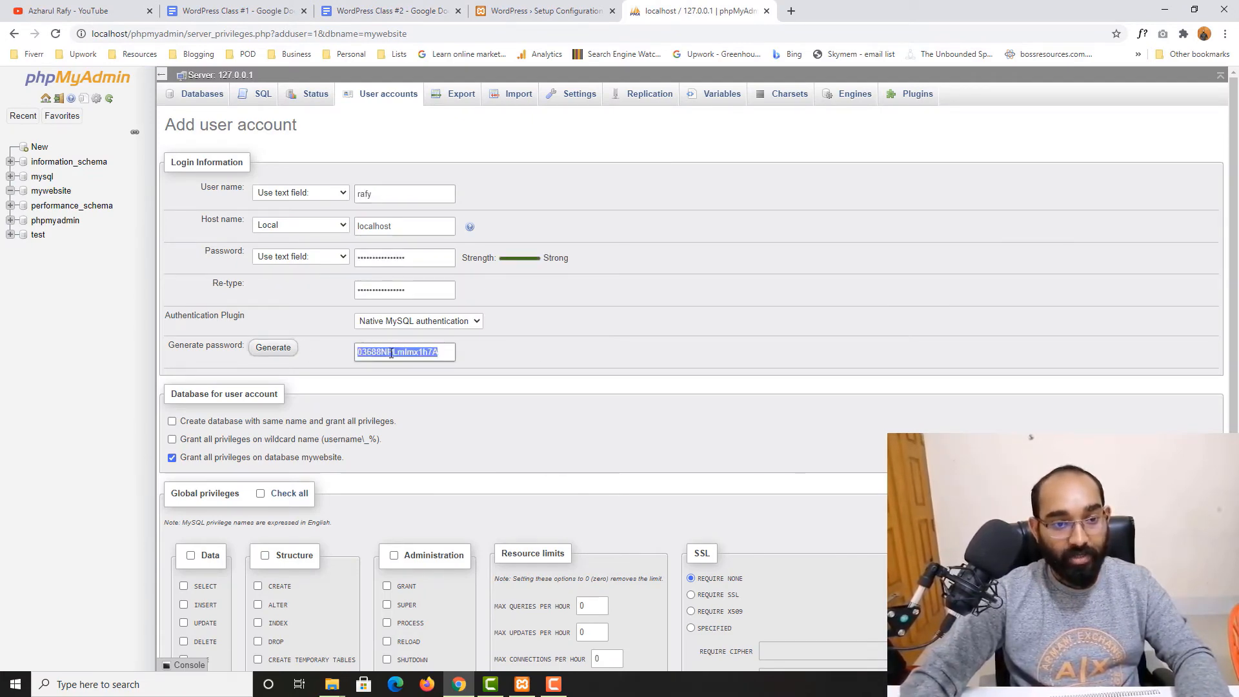
right_click(391, 354)
left_click(423, 404)
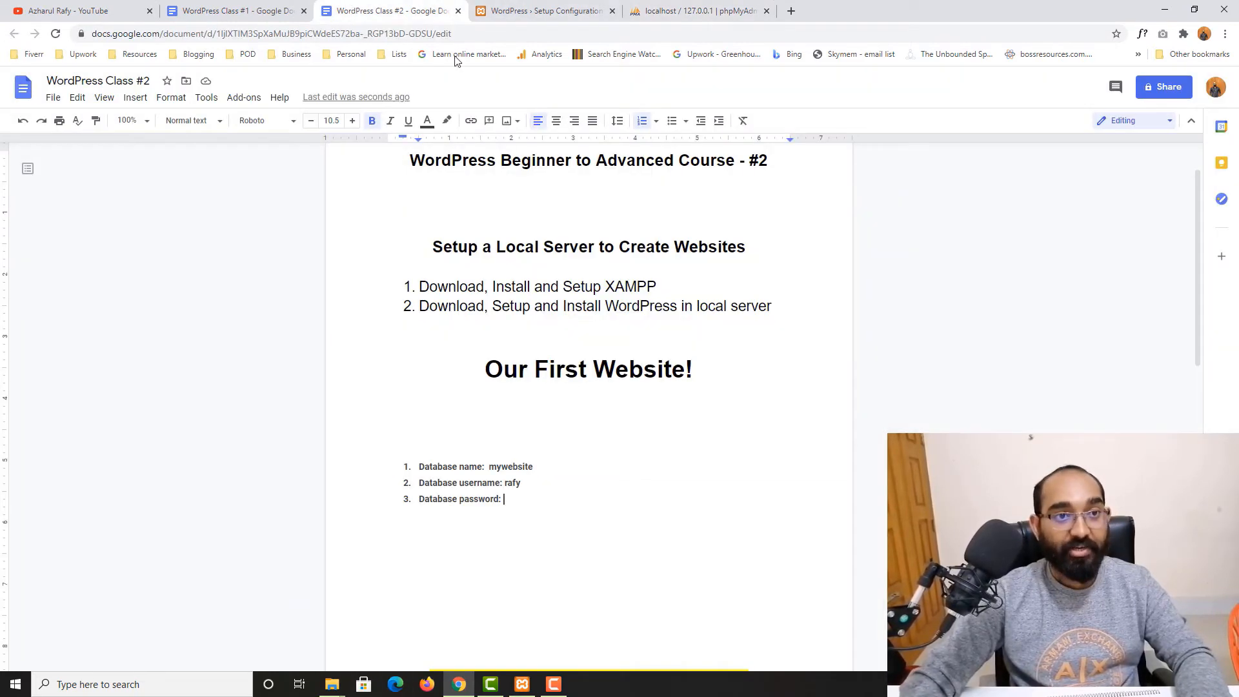
left_click(387, 11)
key("ctrl+v")
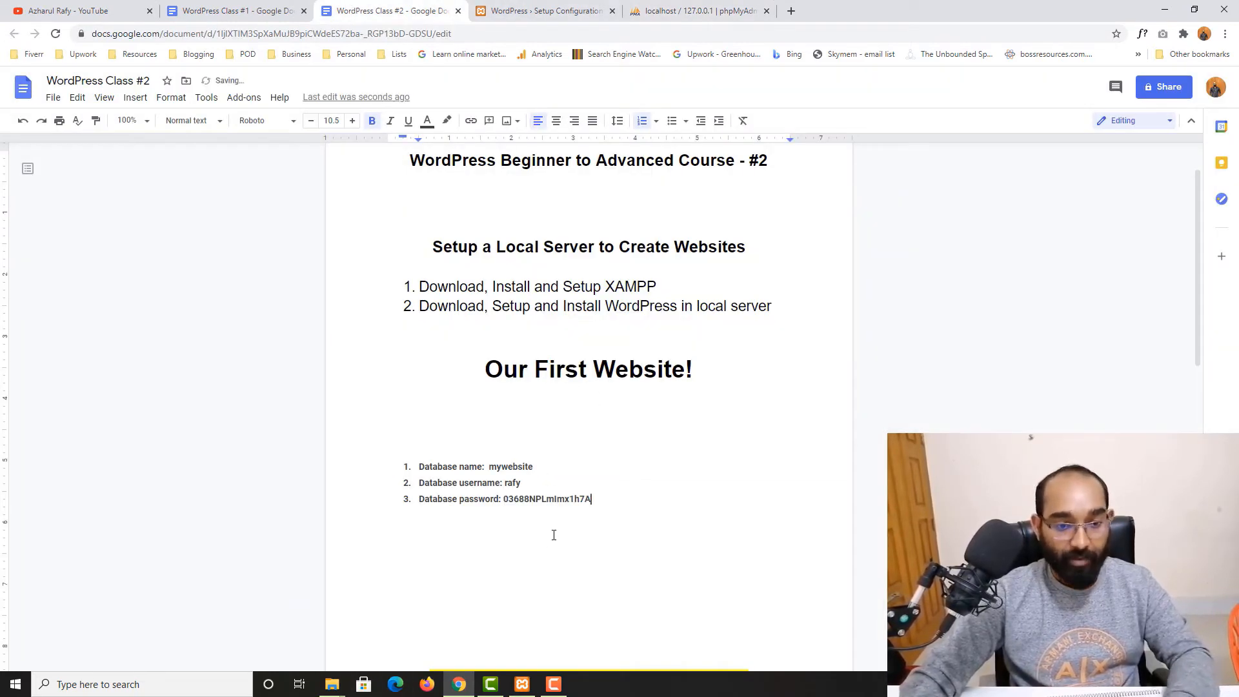
Check all global privileges, create the user account, and dismiss the browser's save-password offer
left_click(697, 11)
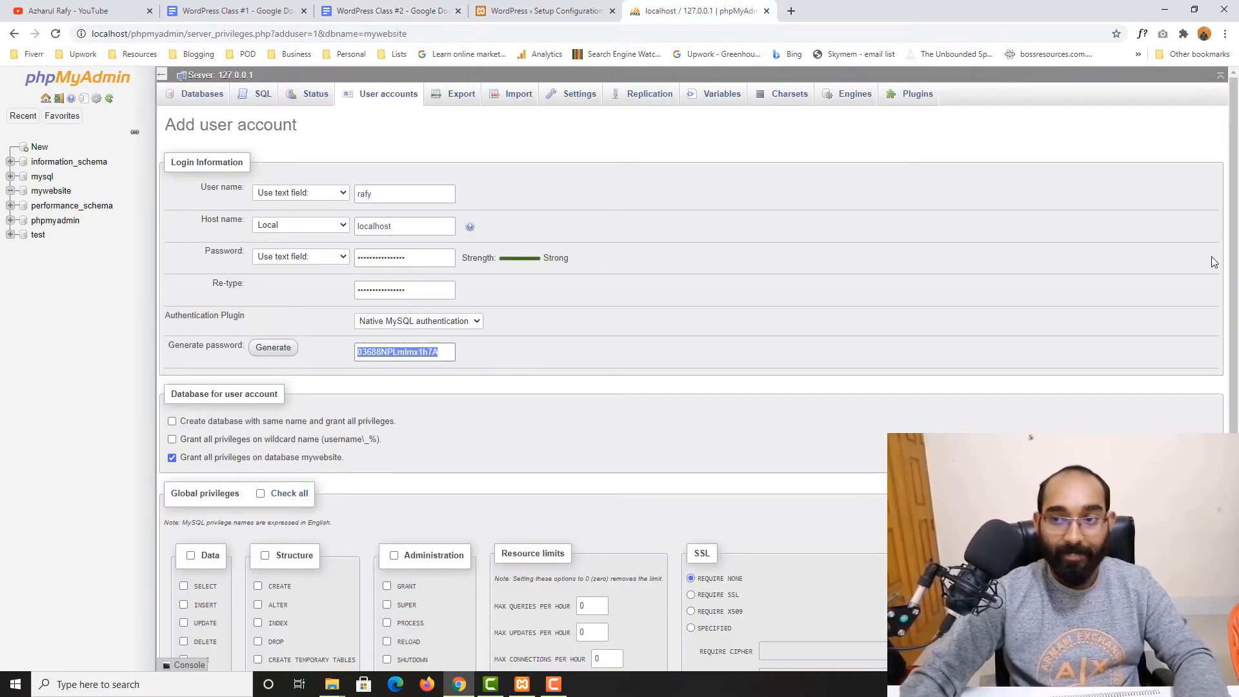
scroll(1230, 222, "down", 2)
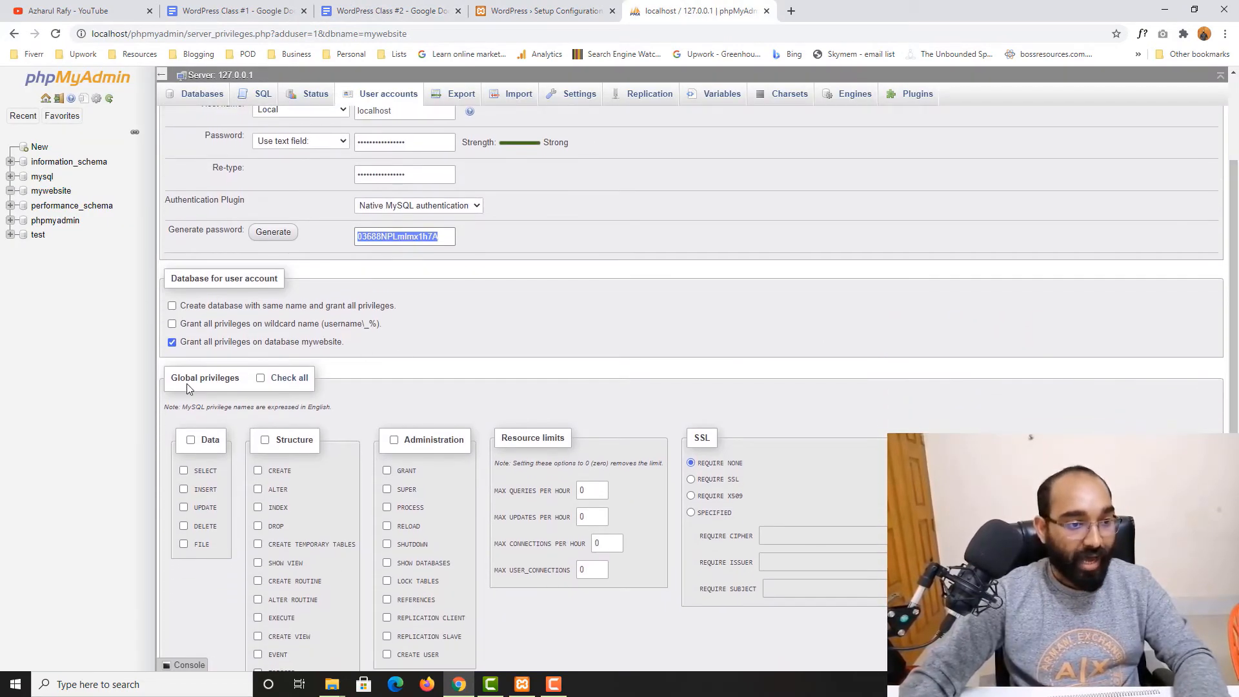
left_click(287, 379)
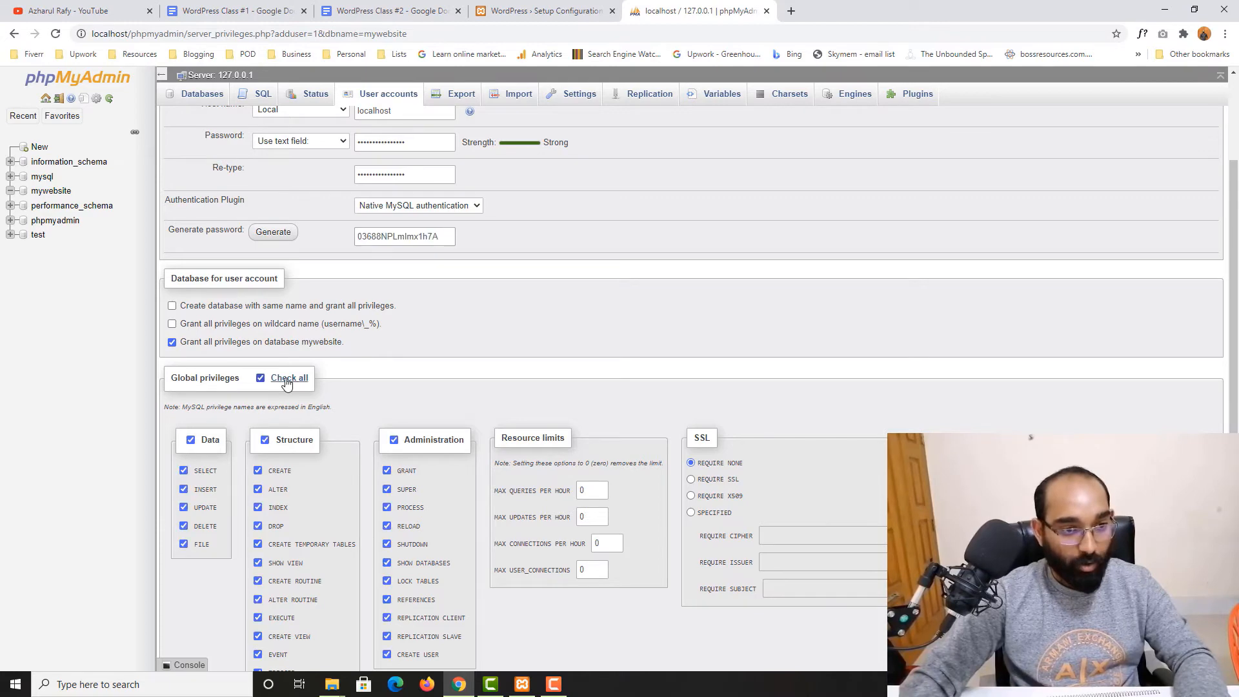
scroll(169, 486, "down", 2)
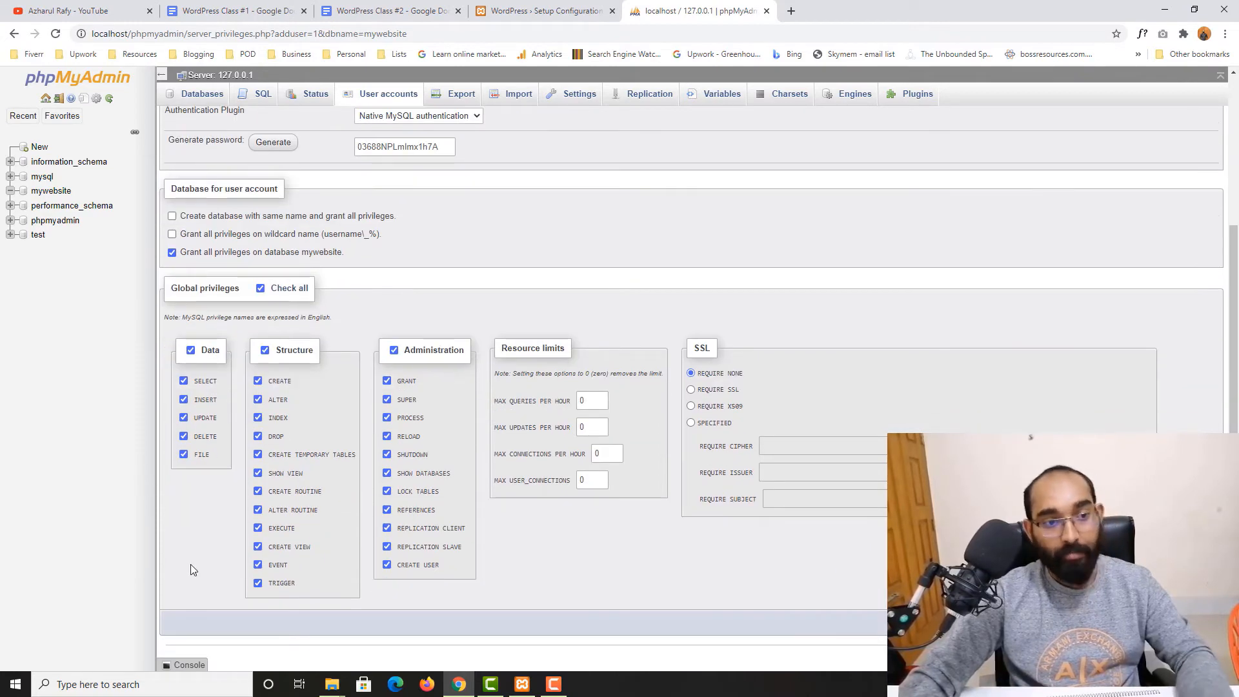
scroll(417, 431, "up", 4)
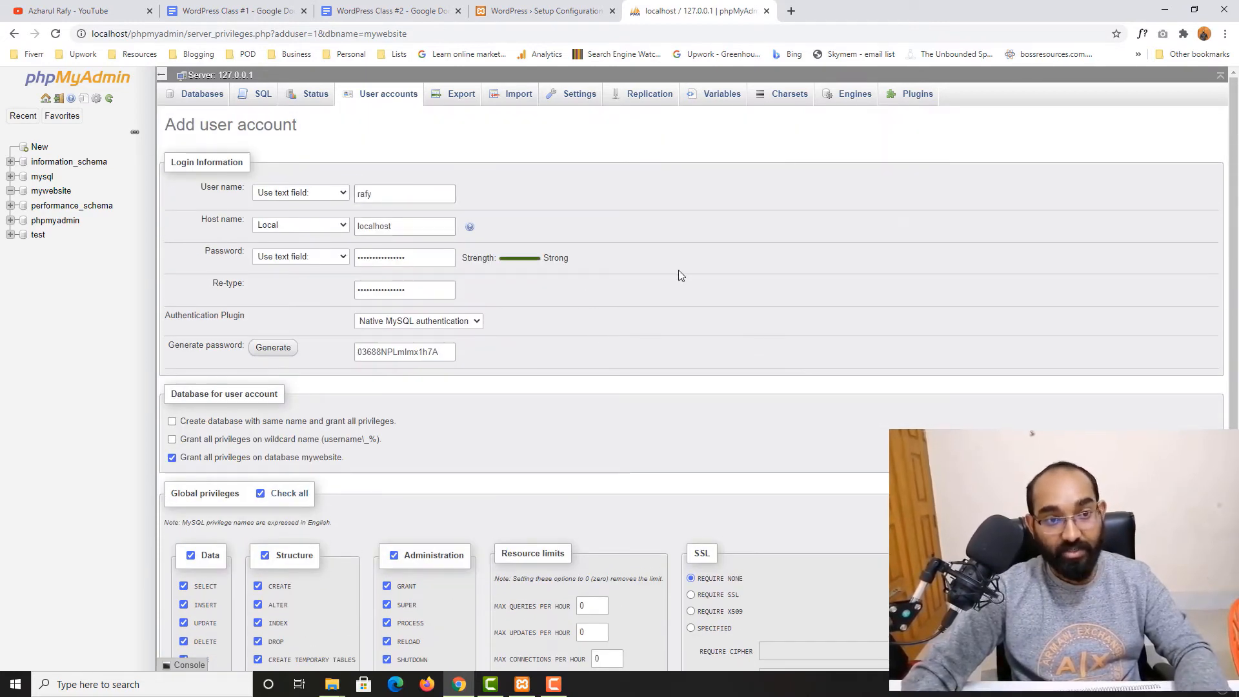
scroll(727, 307, "down", 4)
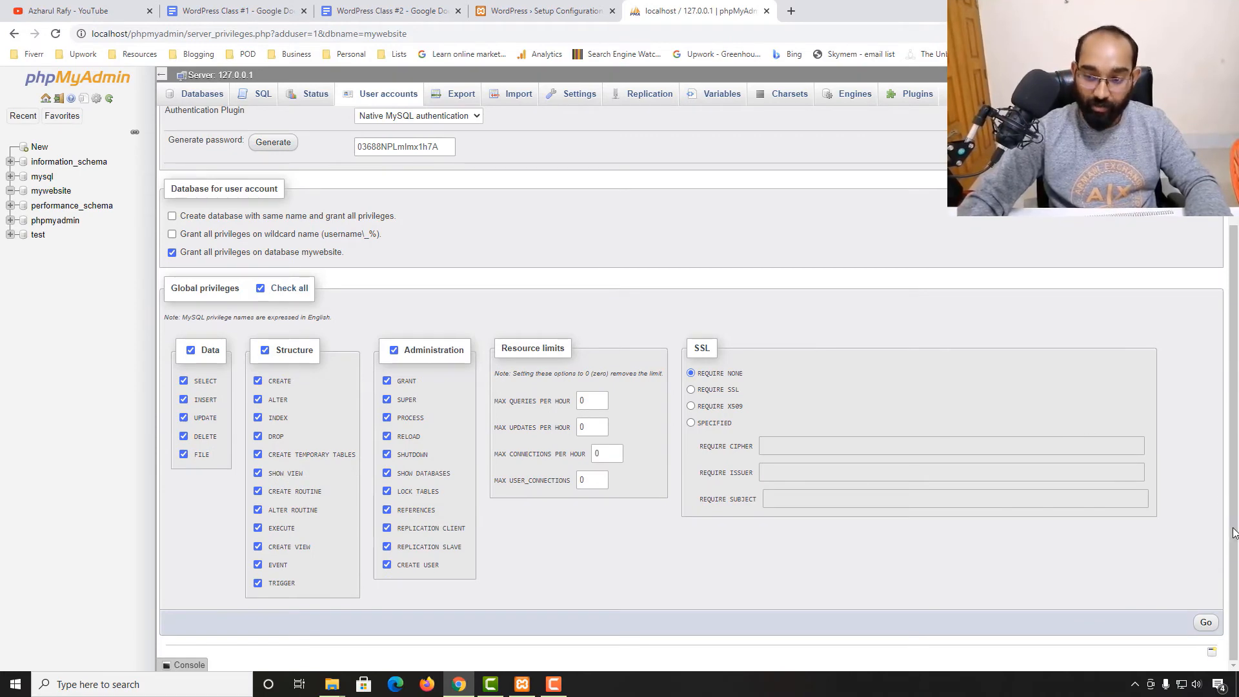
left_click(1207, 623)
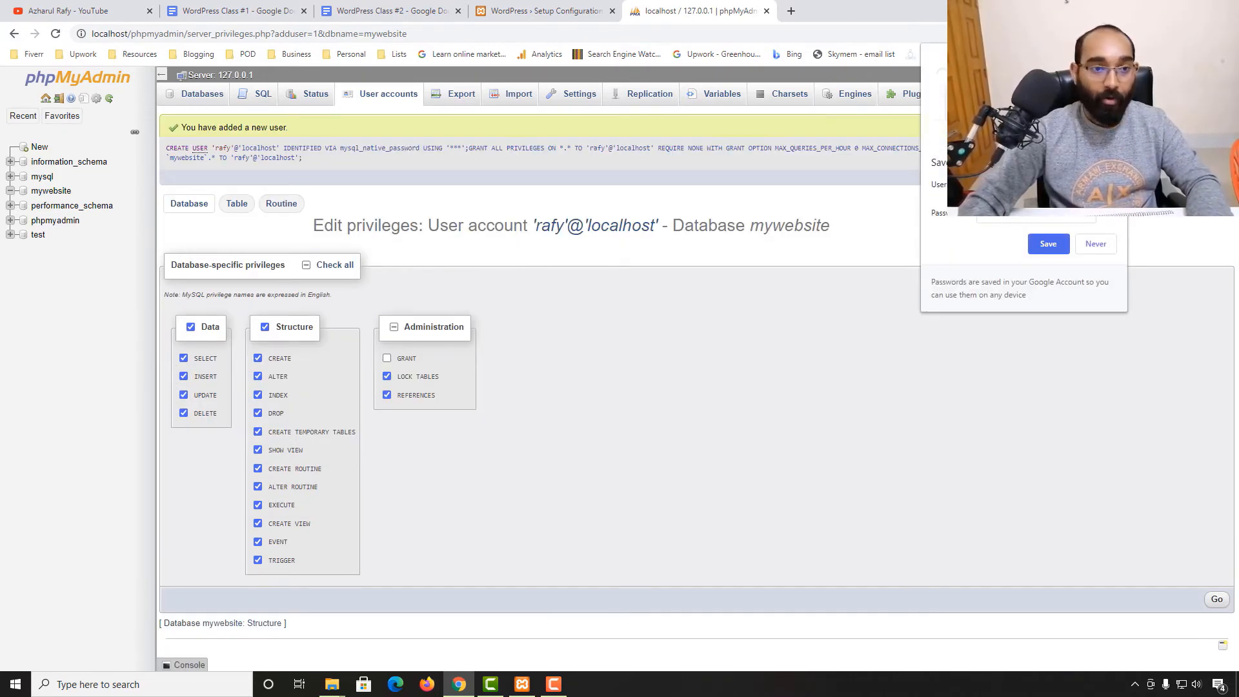
left_click(1115, 56)
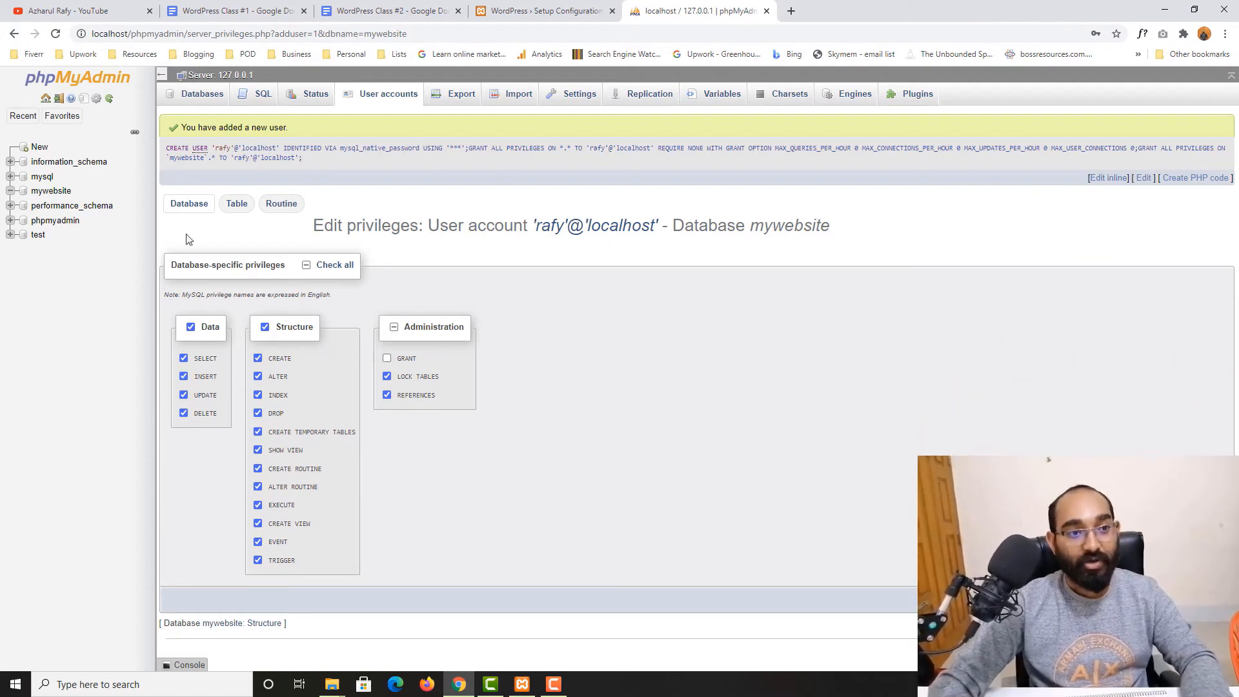
Highlight the Table prefix item in the WordPress setup instructions and close the phpMyAdmin tab
left_click(544, 11)
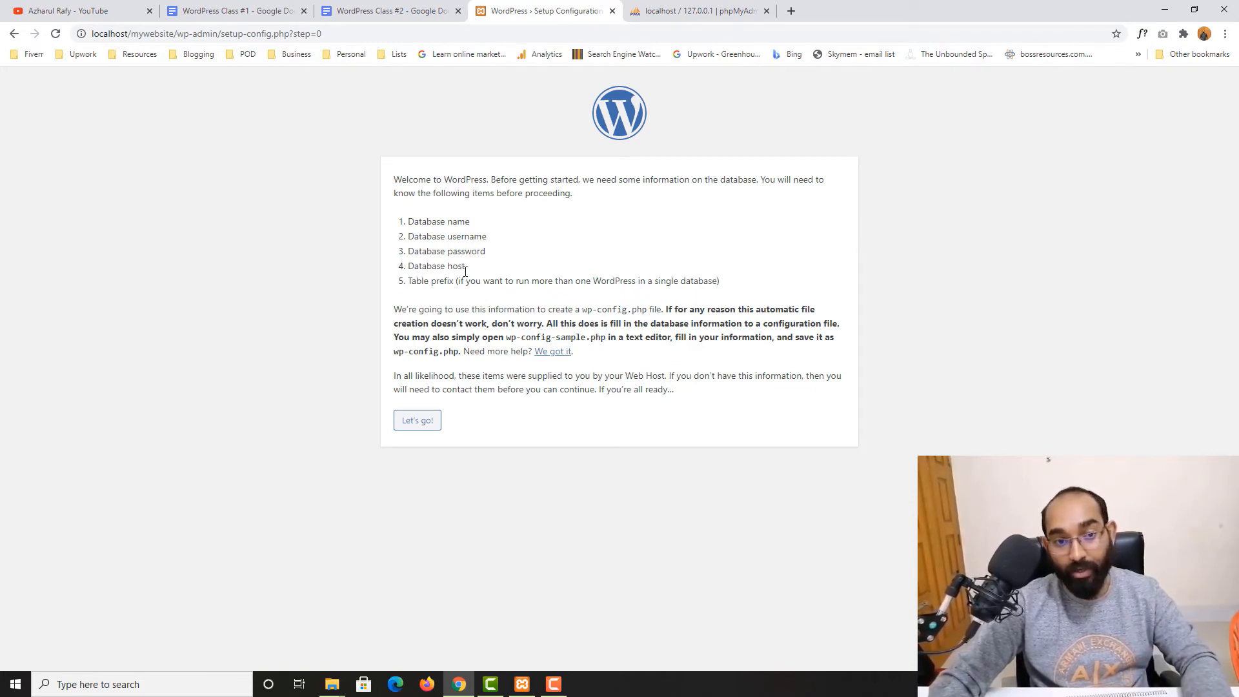
mouse_move(465, 270)
left_mouse_down()
mouse_move(409, 282)
mouse_move(470, 283)
left_mouse_up()
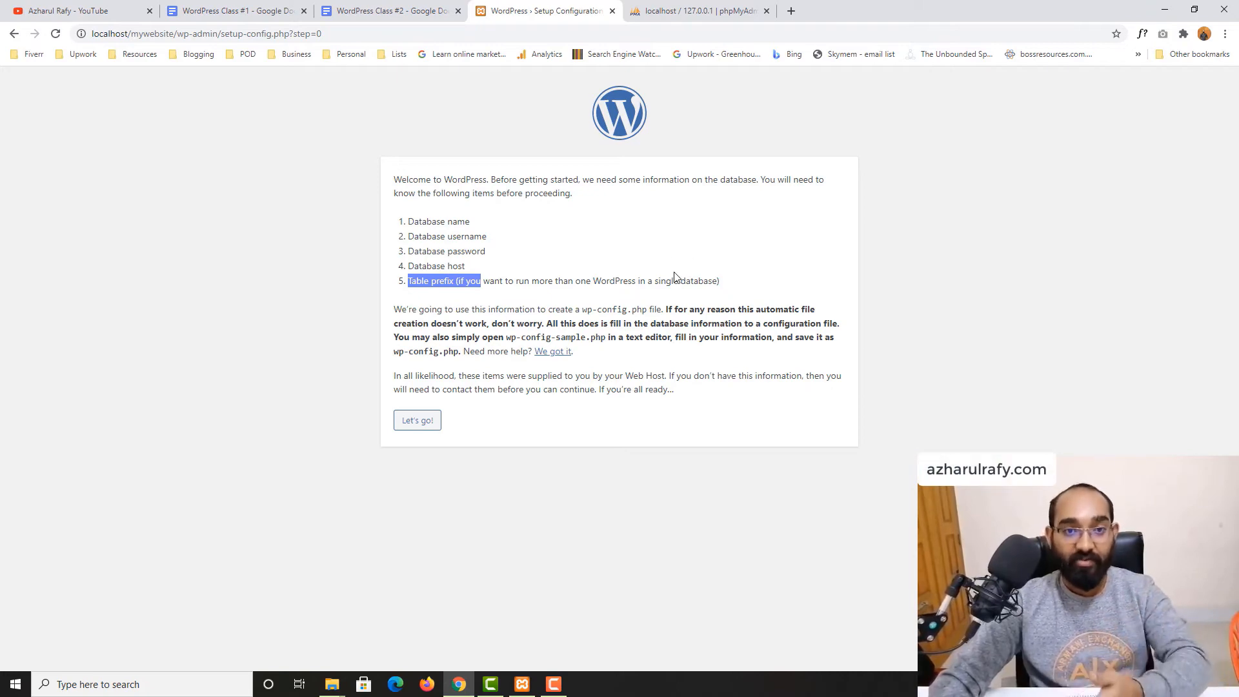
left_click(695, 11)
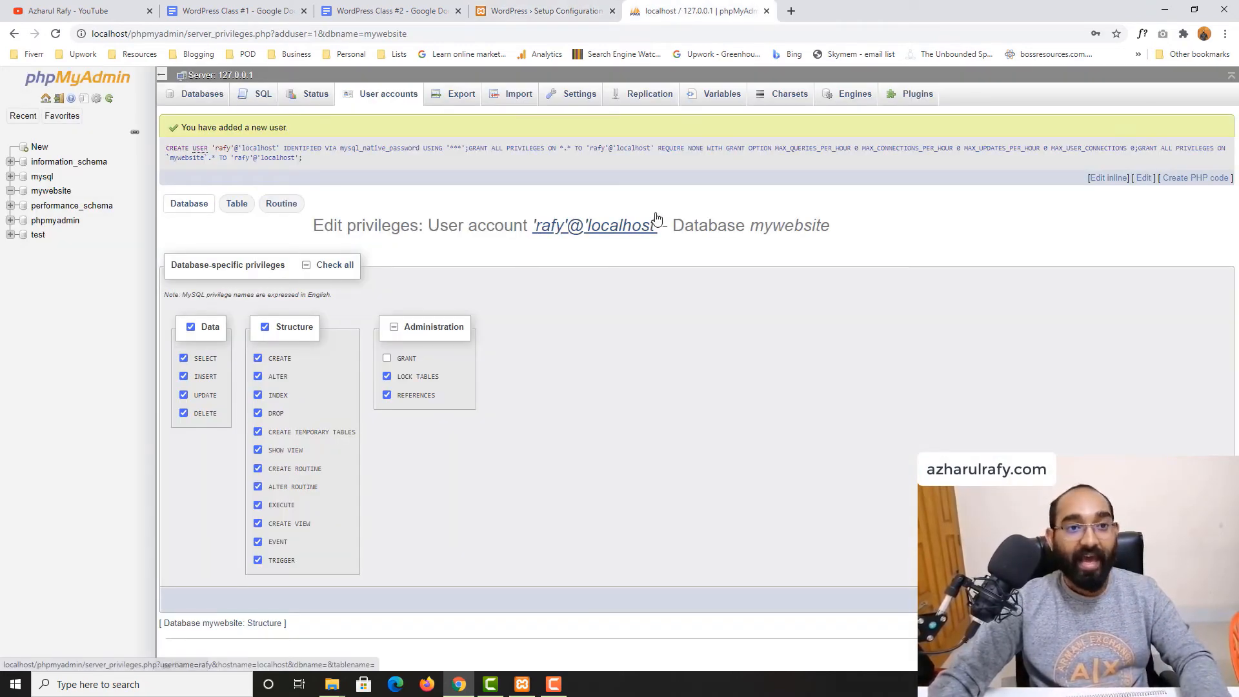
left_click(766, 11)
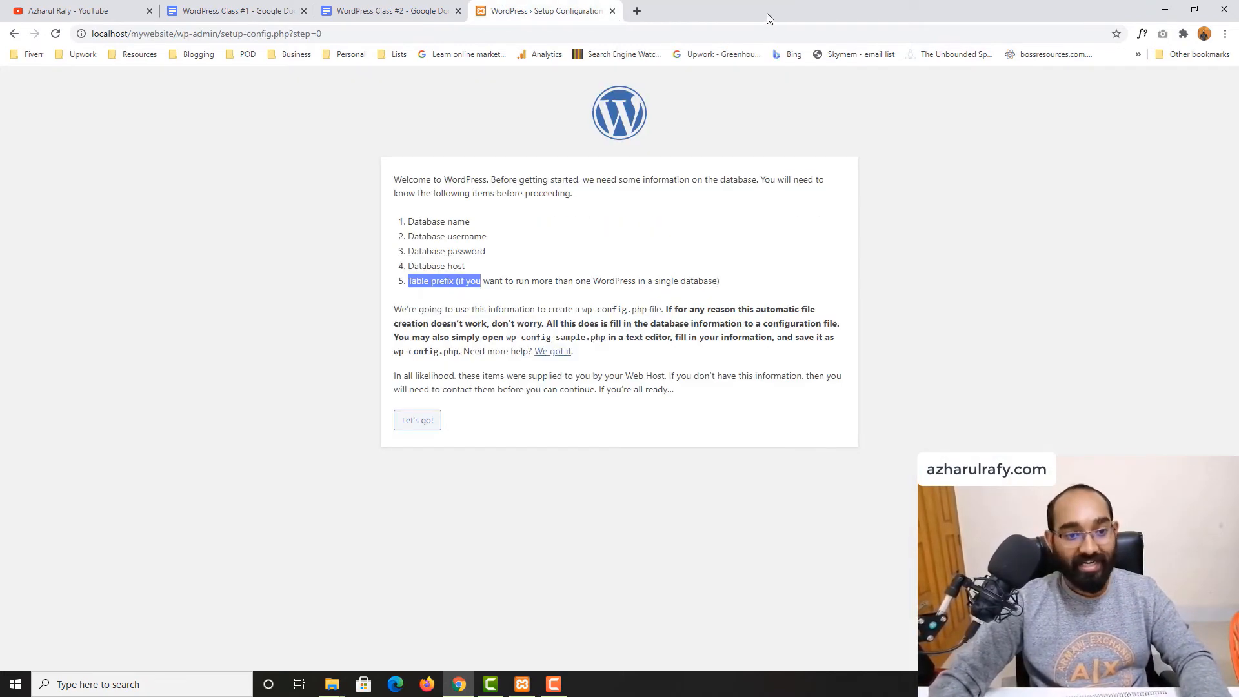
Open the database connection form and fill Database Name with mywebsite copied from the document
left_click(292, 199)
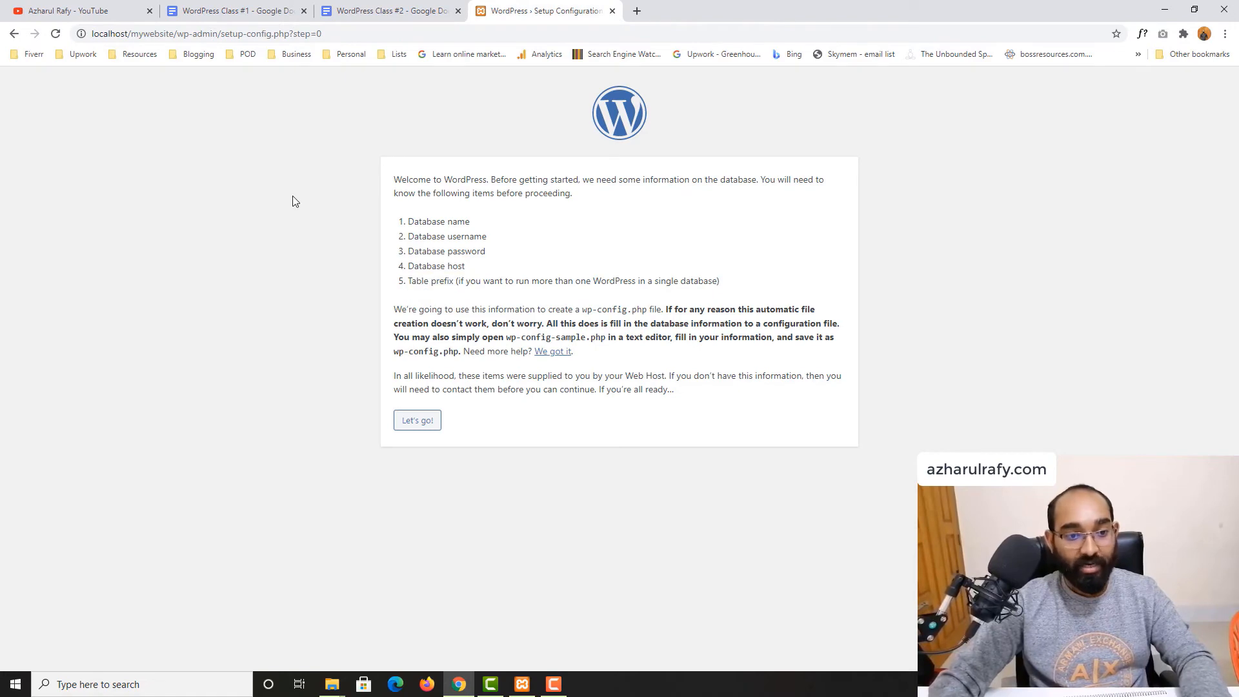
left_click(418, 422)
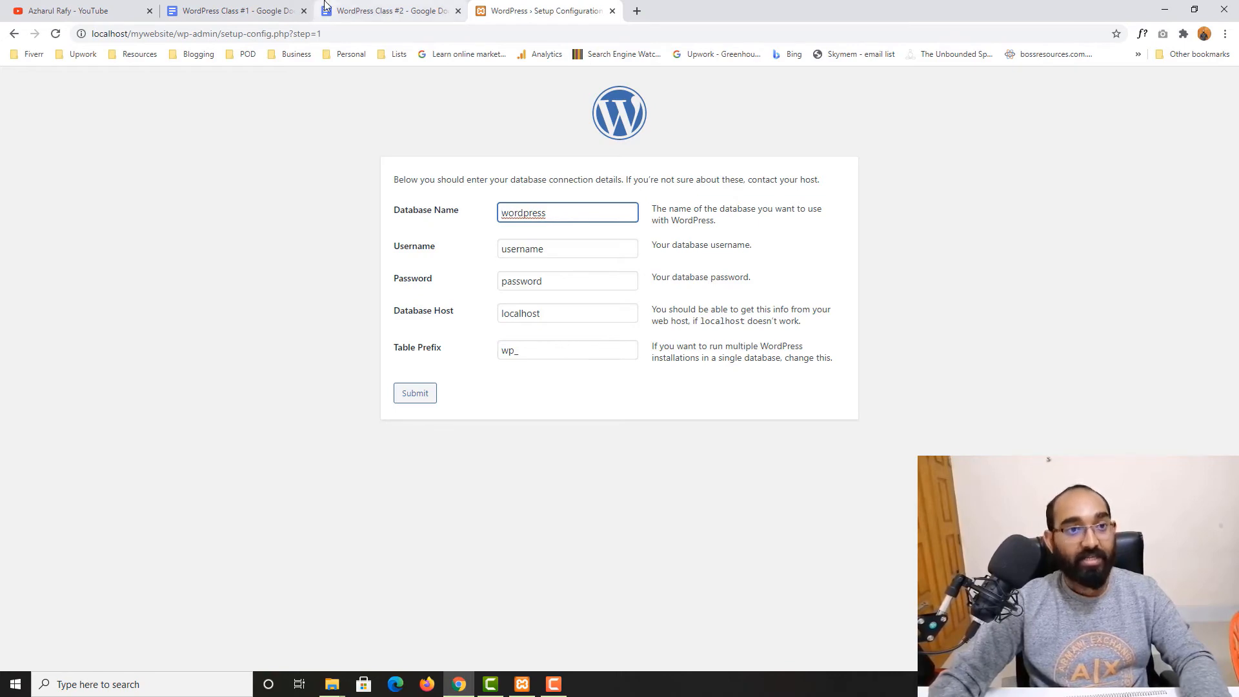
left_click(393, 11)
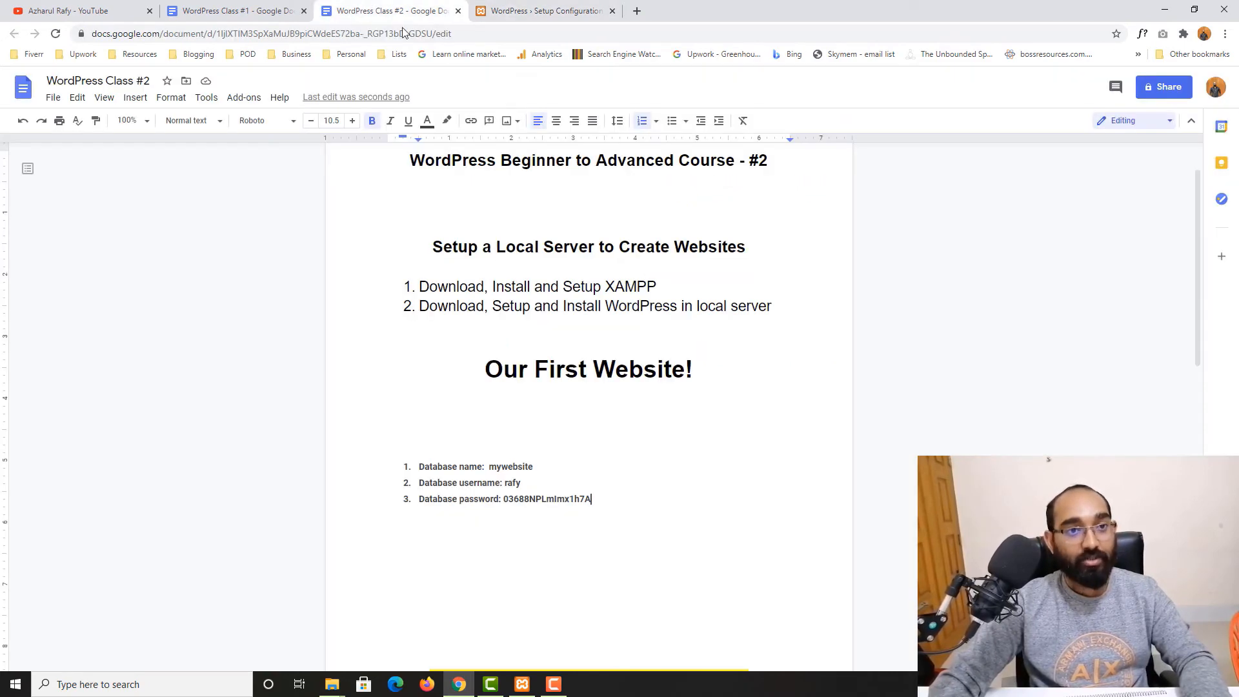
double_click(516, 468)
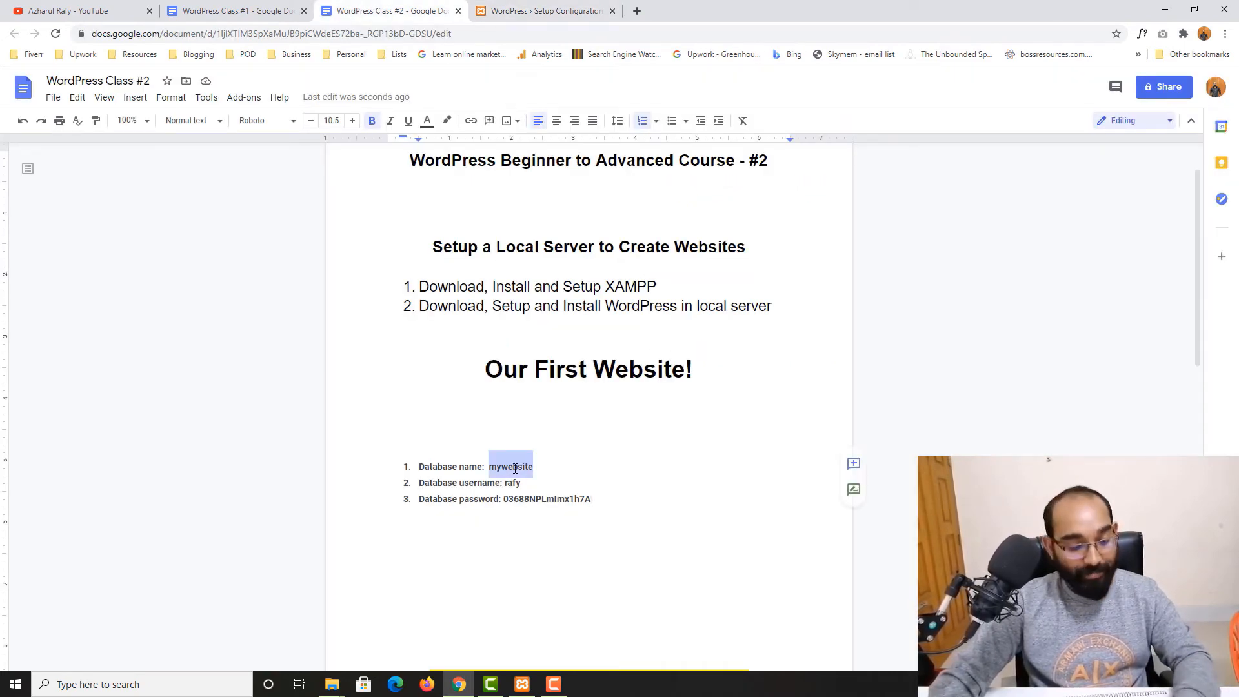
left_click(532, 11)
double_click(548, 213)
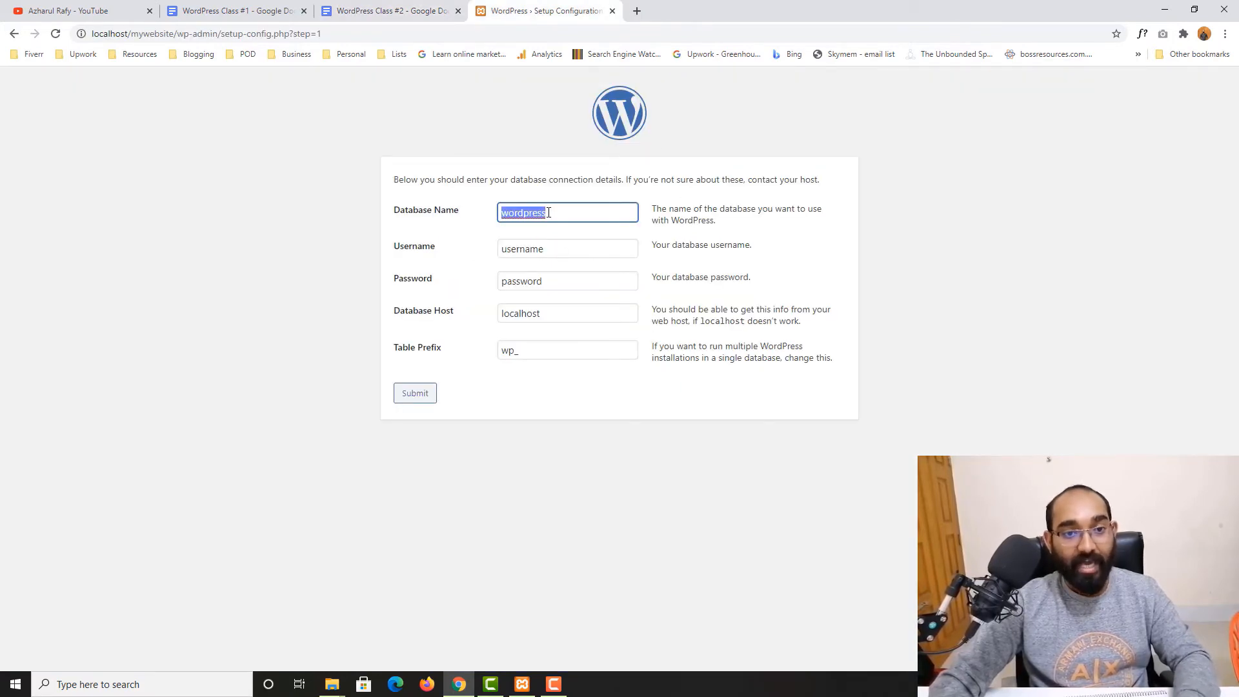
key("ctrl+v")
Copy the user name rafy from the document and paste it into the Username field
left_click(388, 11)
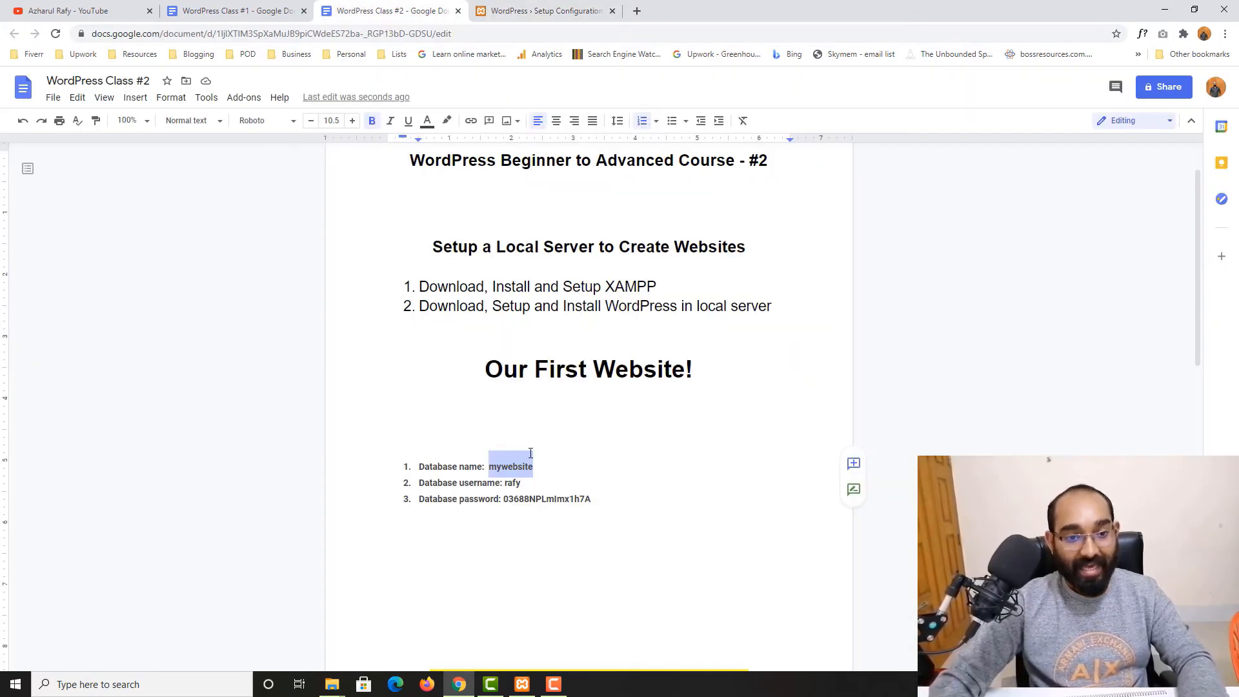
double_click(513, 482)
key("ctrl+c")
left_click(510, 10)
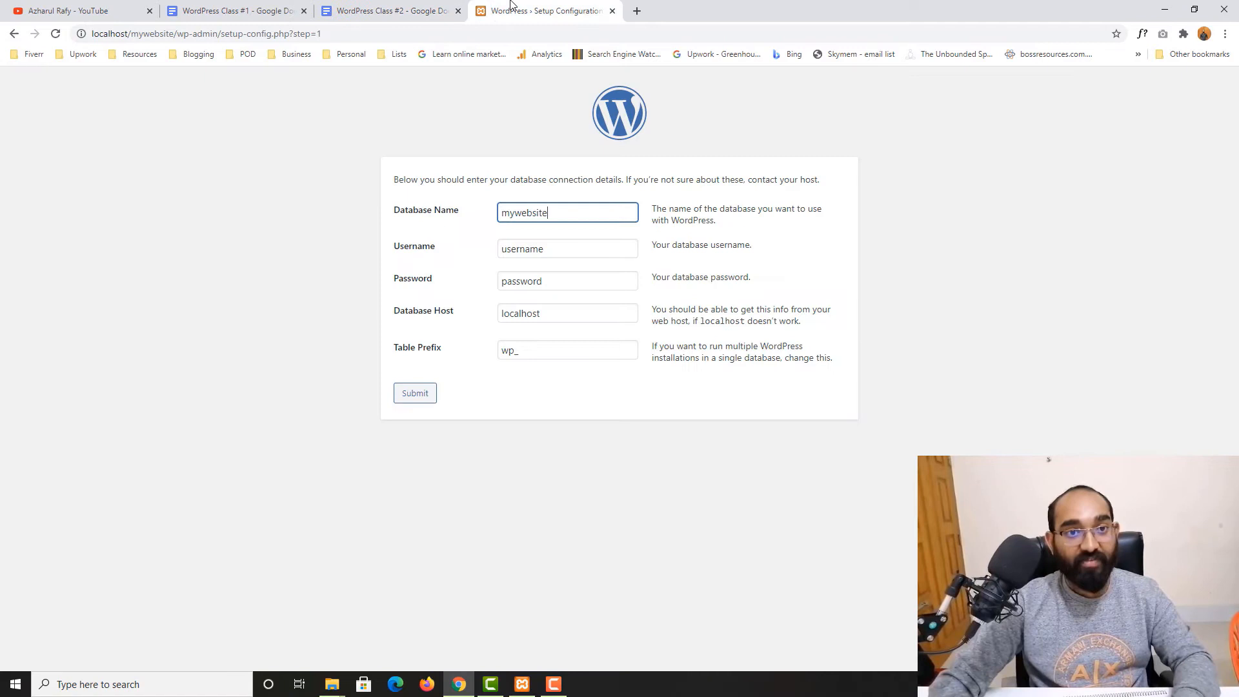
double_click(520, 250)
key("ctrl+v")
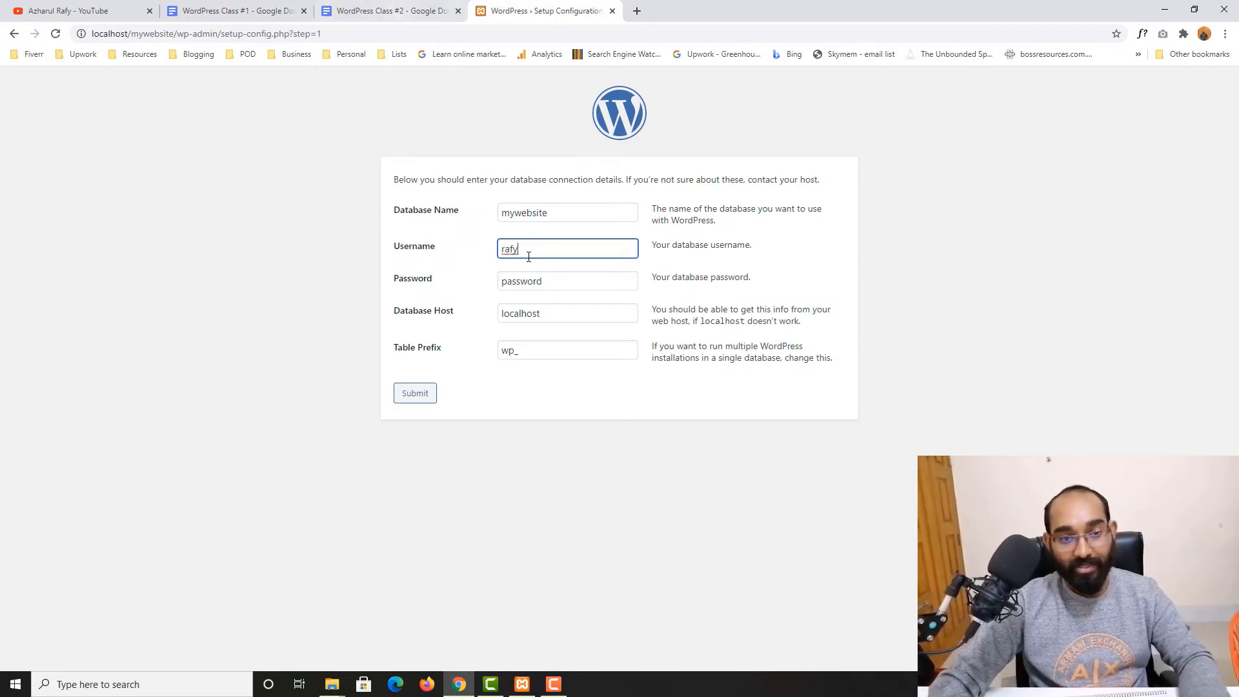
Copy the database password from the document and paste it into the Password field
key("ctrl+shift+Tab")
double_click(541, 499)
key("ctrl+c")
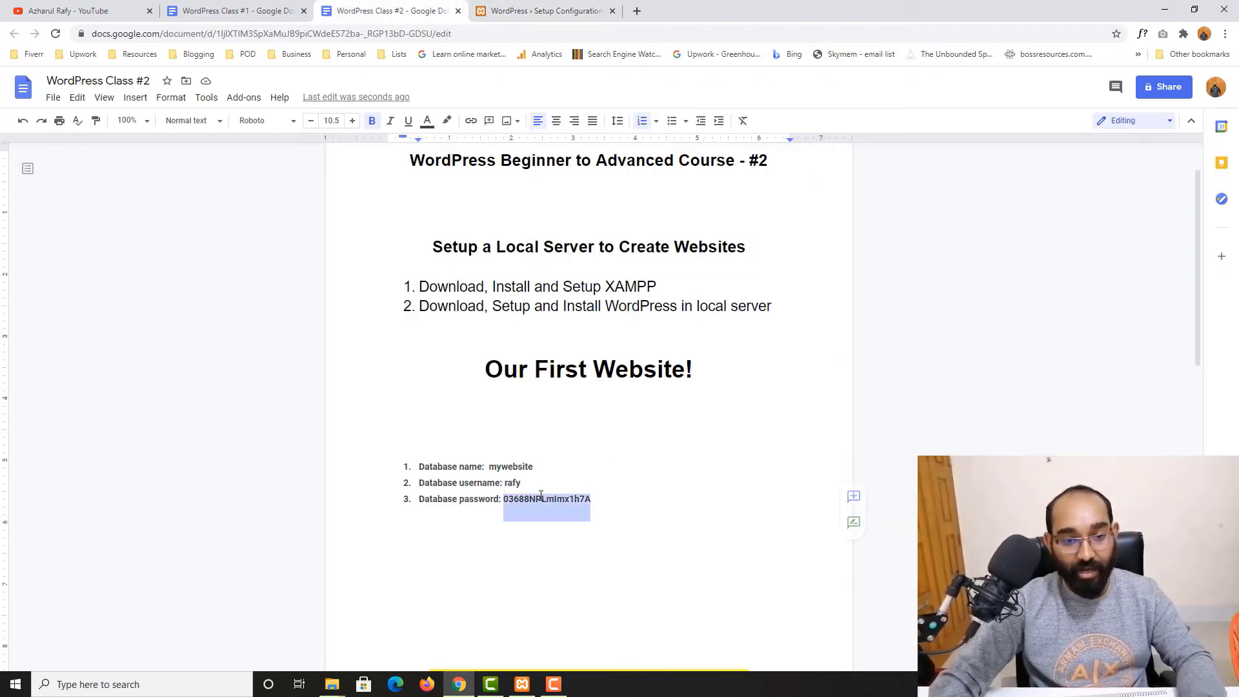
key("ctrl+Tab")
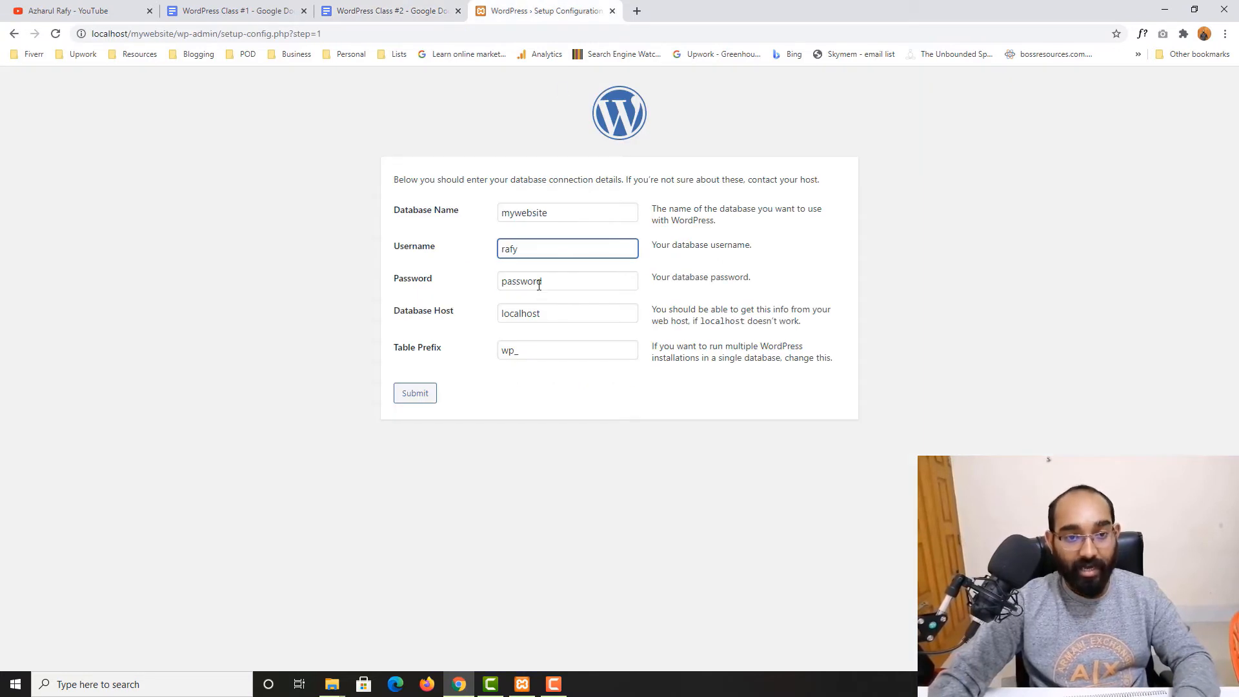
double_click(540, 285)
key("ctrl+v")
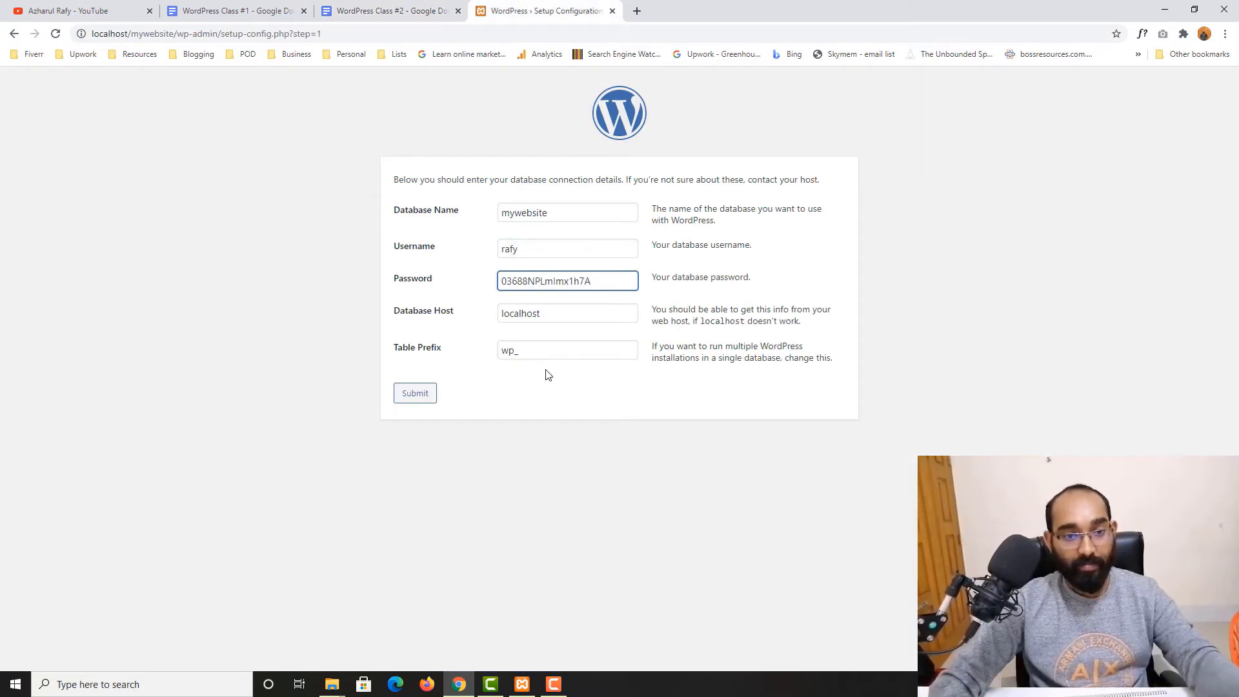
Replace the table prefix with azr_ and select it for copying
left_click(517, 316)
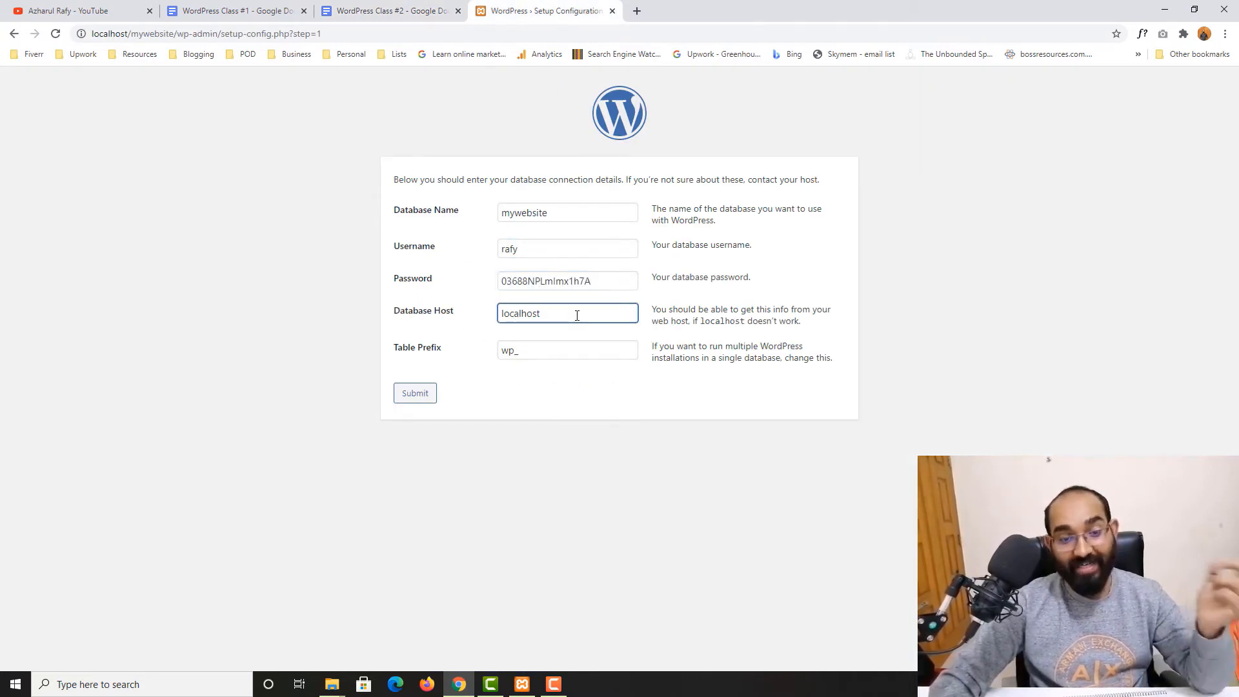
left_click(608, 279)
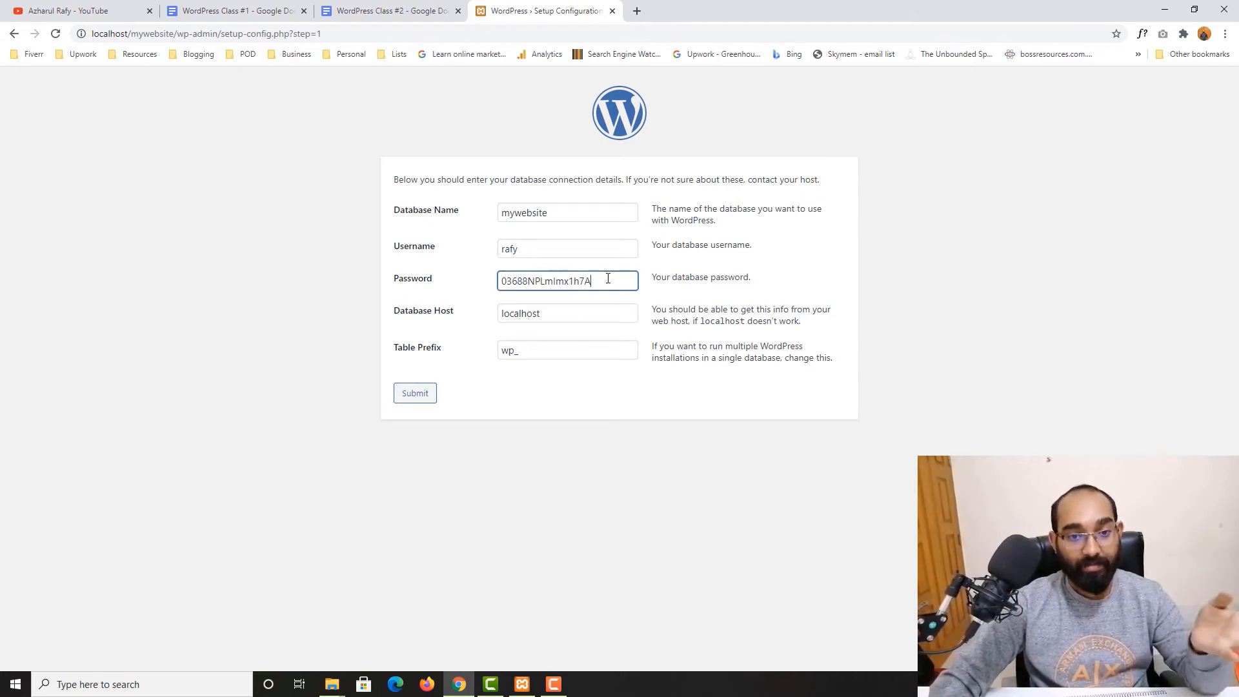
left_click(585, 316)
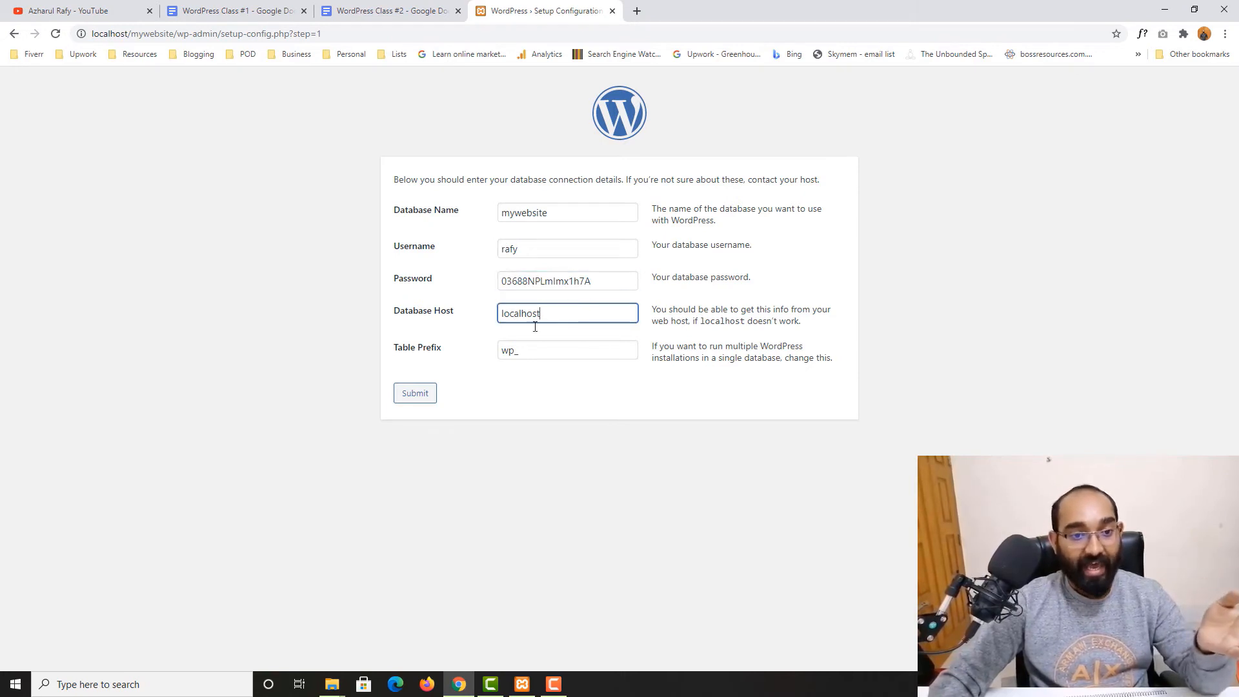
double_click(506, 354)
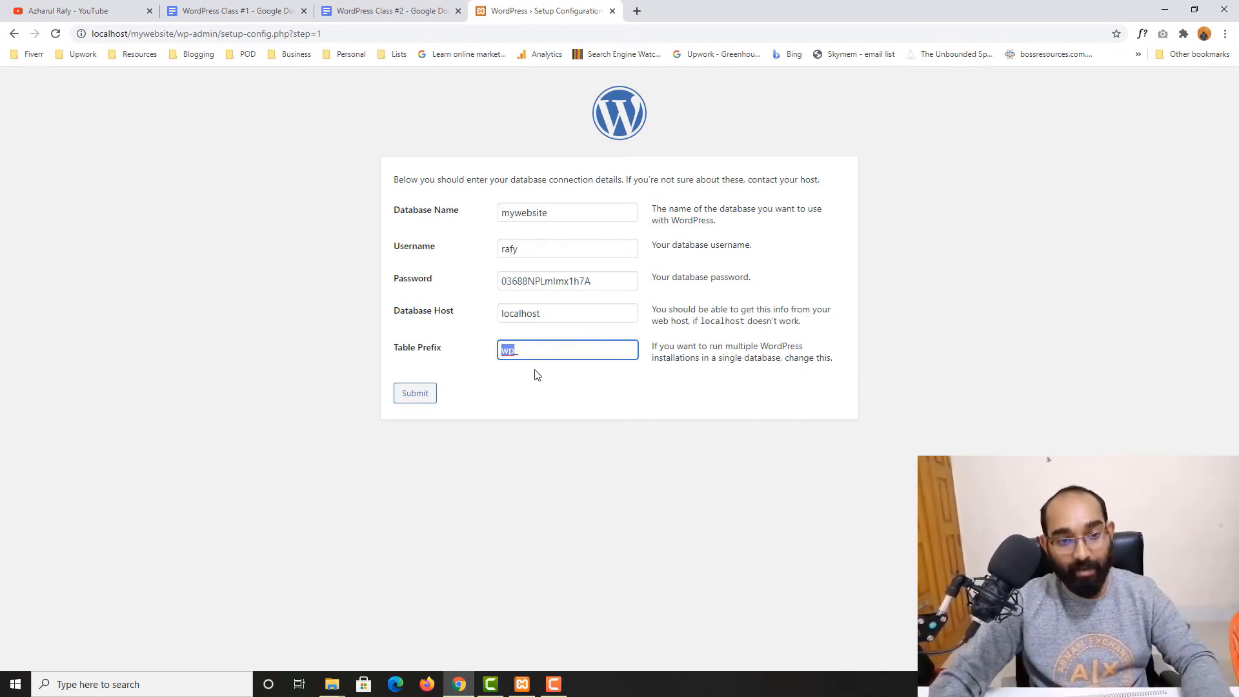
type("ah_")
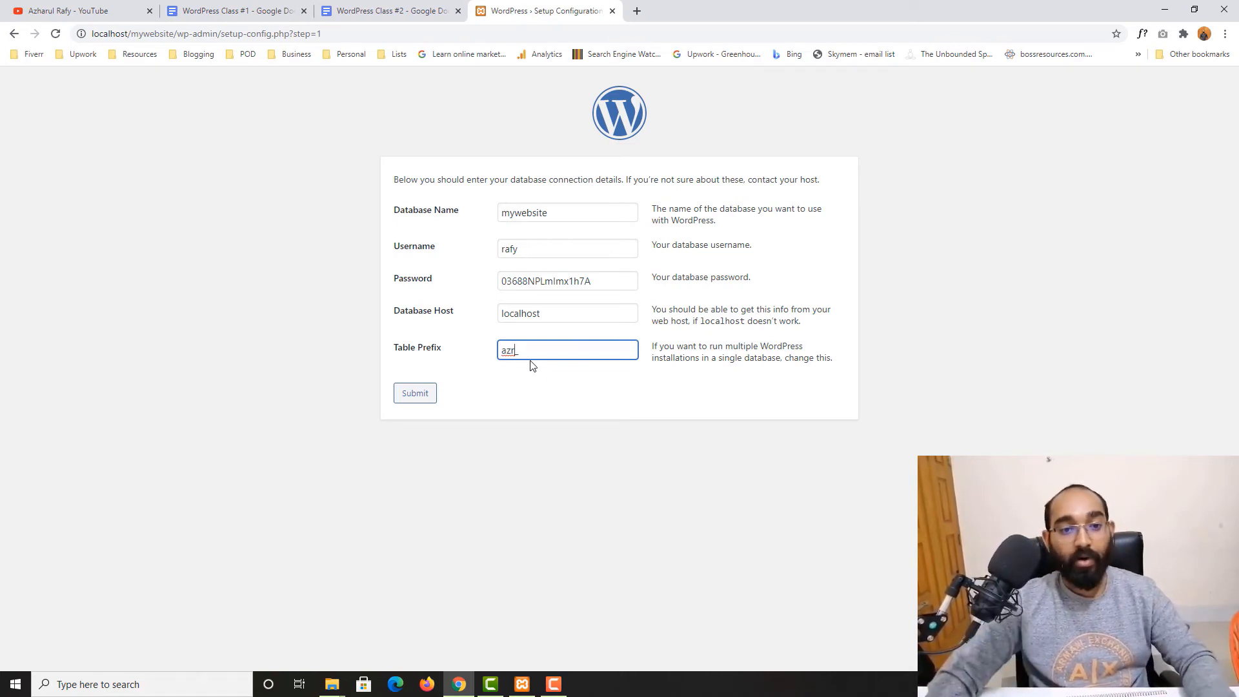
left_click_drag(531, 362, 480, 358)
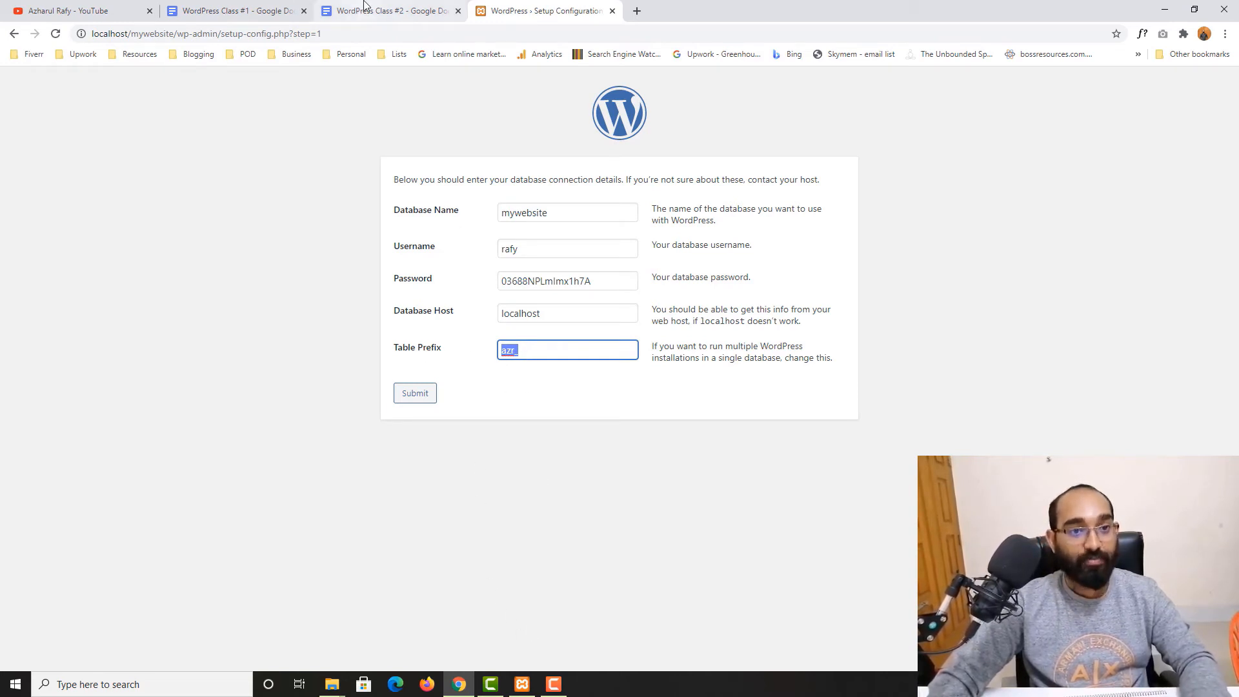
Add a fourth line "Table Pre: azr_" below the database details in the document
left_click(387, 11)
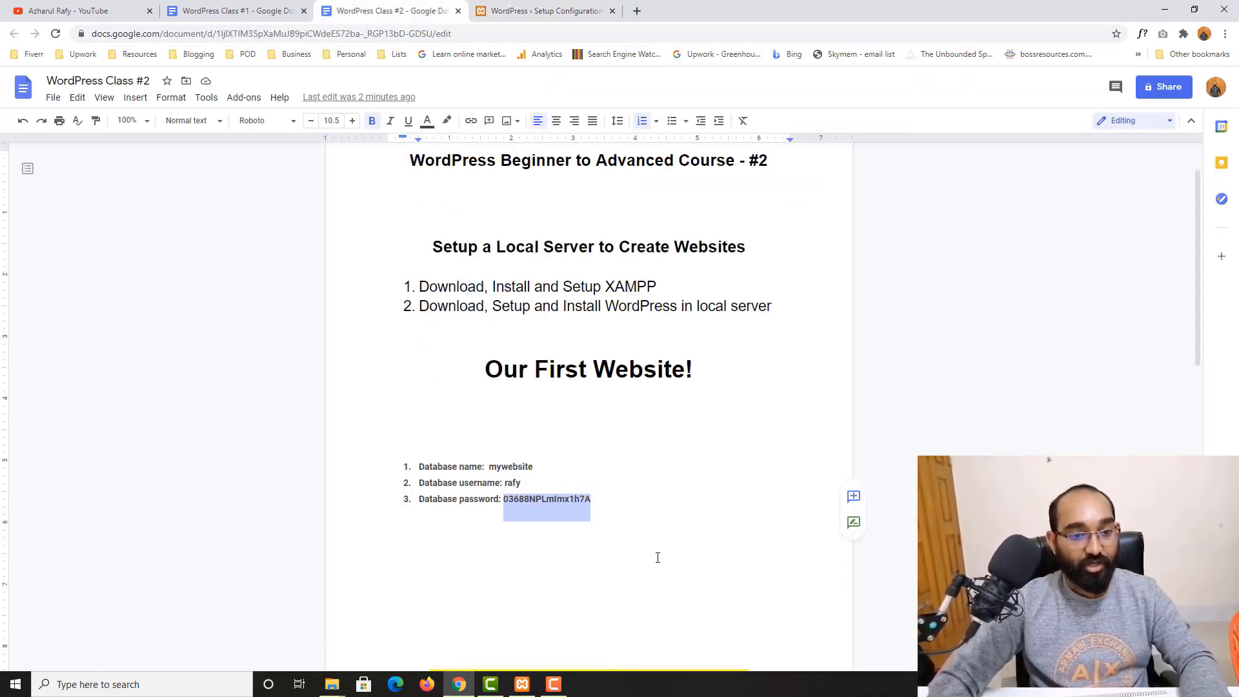
left_click(643, 504)
key("Return")
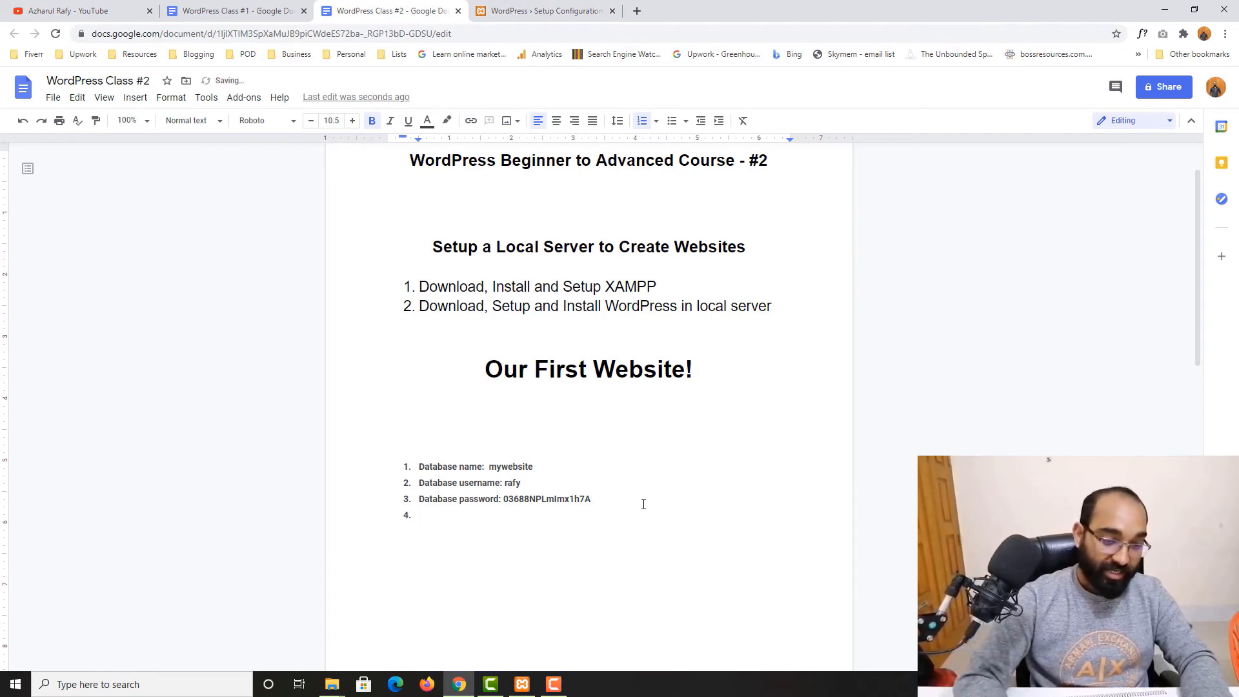
type("Table Pre: azr_")
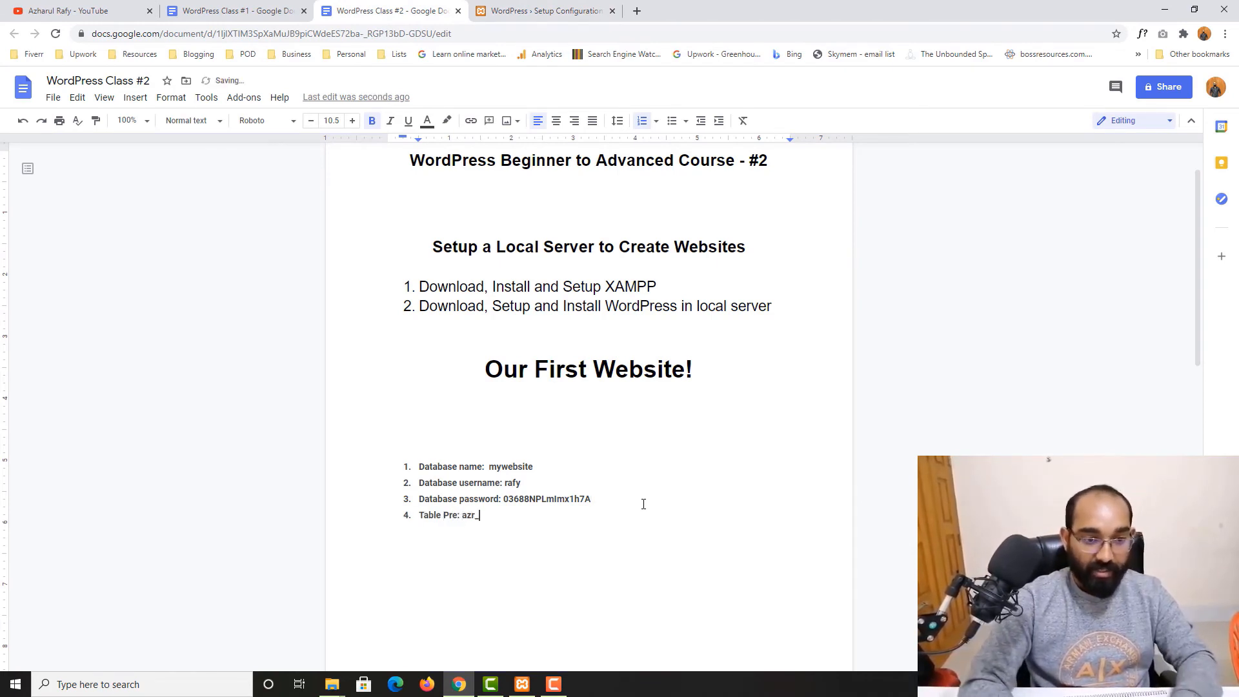
Submit the database connection details and run the WordPress installation
left_click(571, 7)
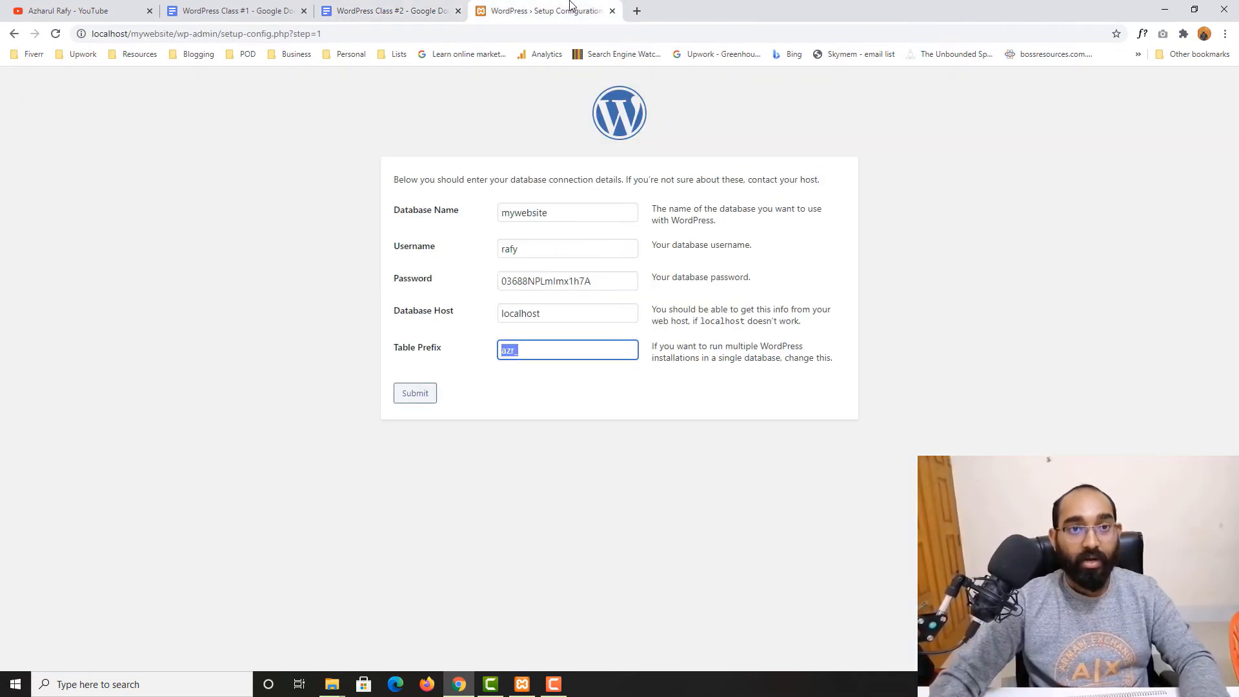
left_click(426, 395)
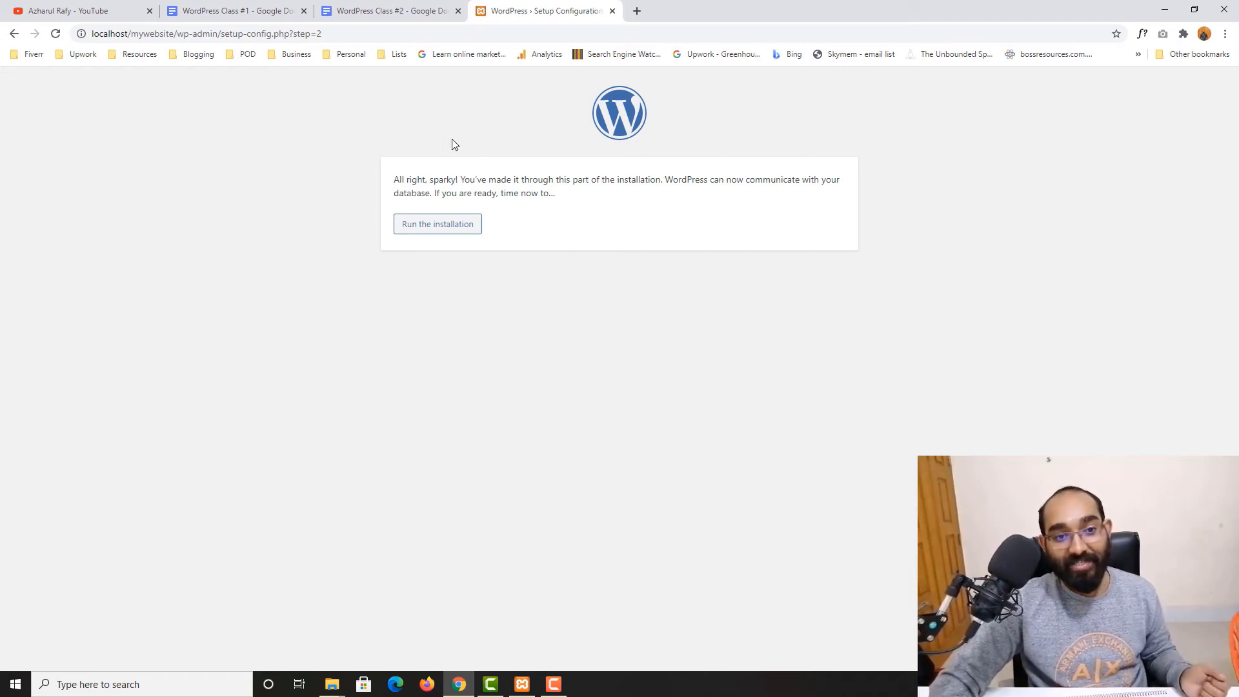
left_click(432, 236)
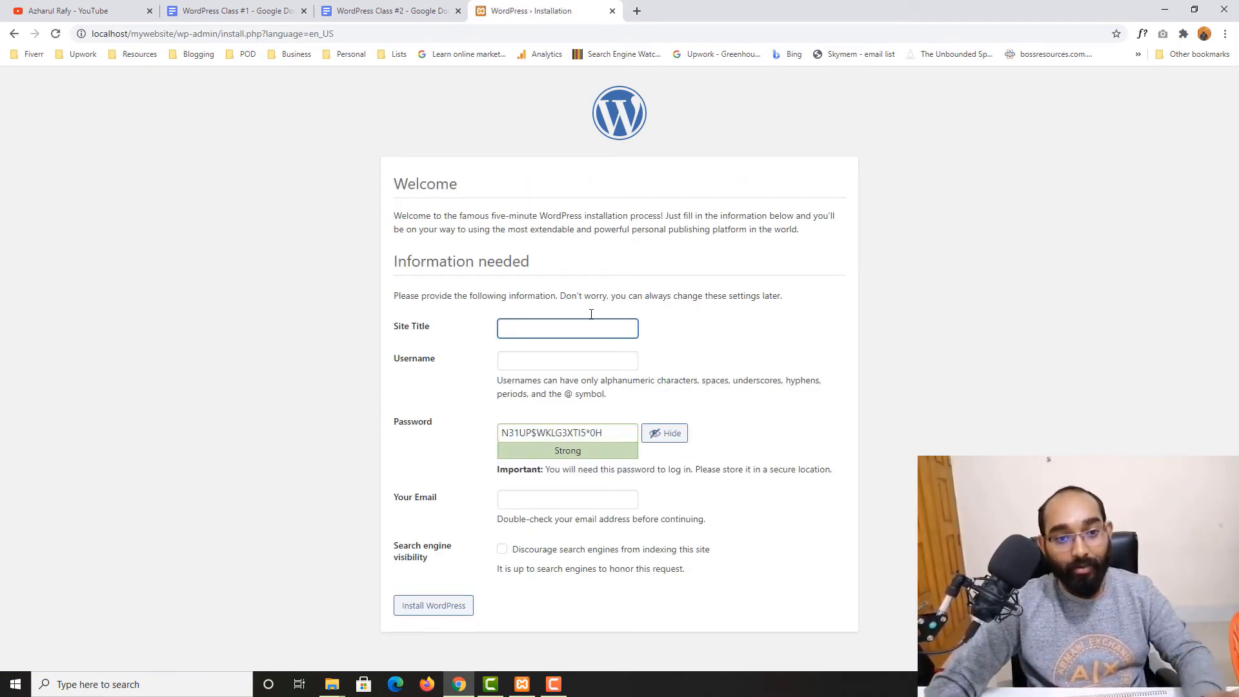
Add a "Database" heading above the database details list in the document and select it
left_click(413, 10)
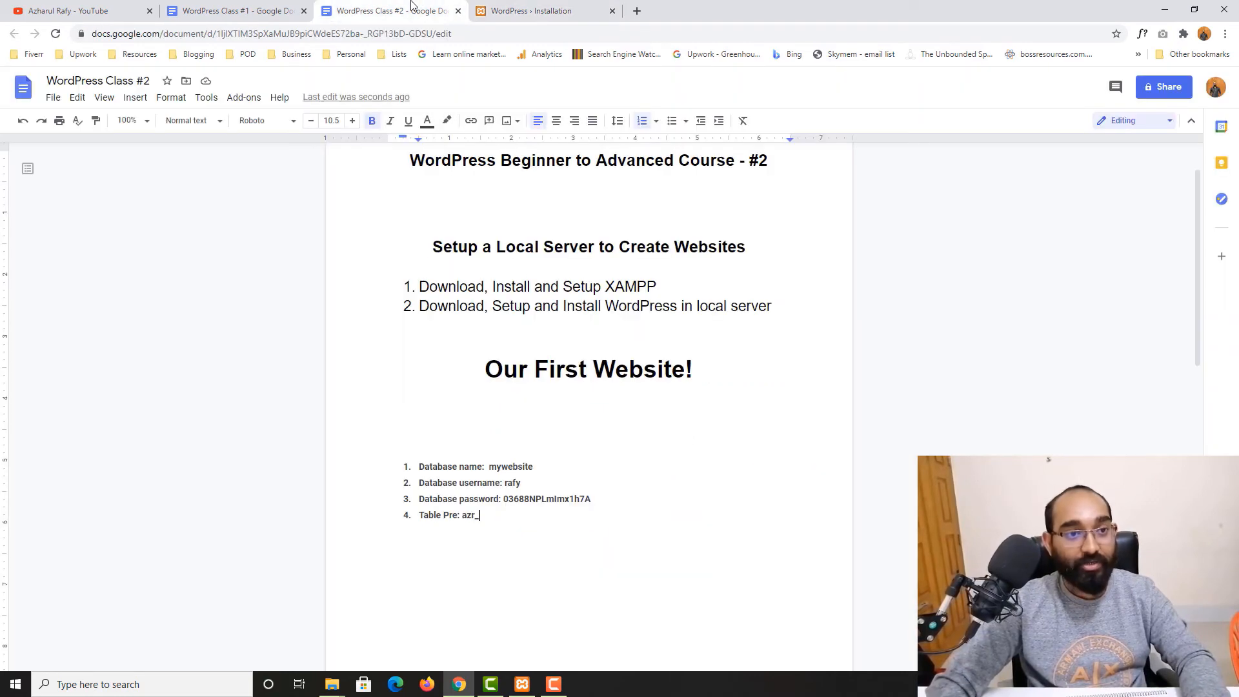
left_click(445, 437)
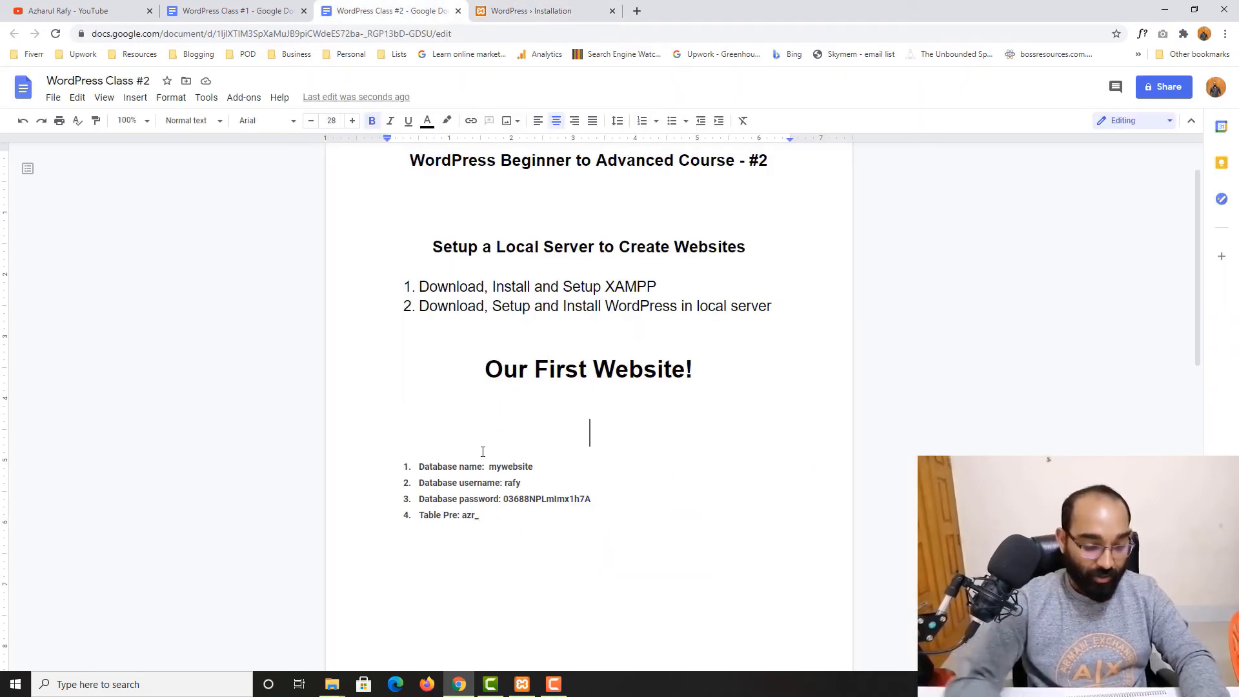
type("Database")
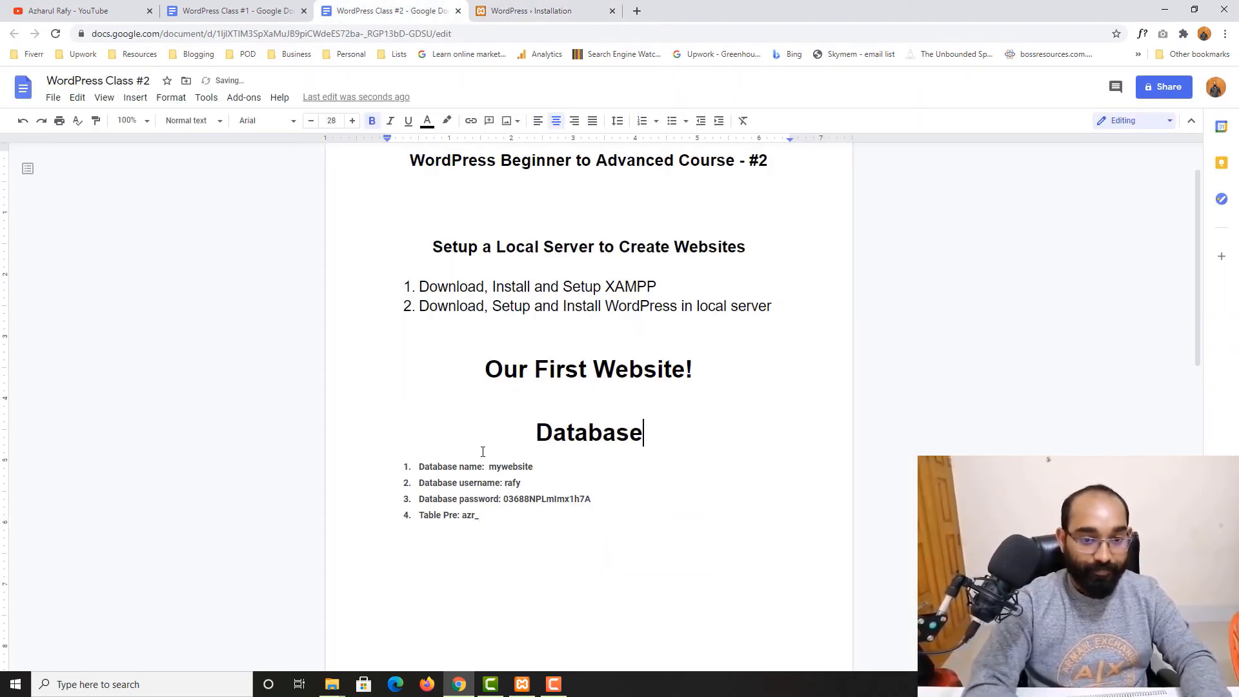
left_click_drag(645, 435, 536, 435)
key("ctrl+c")
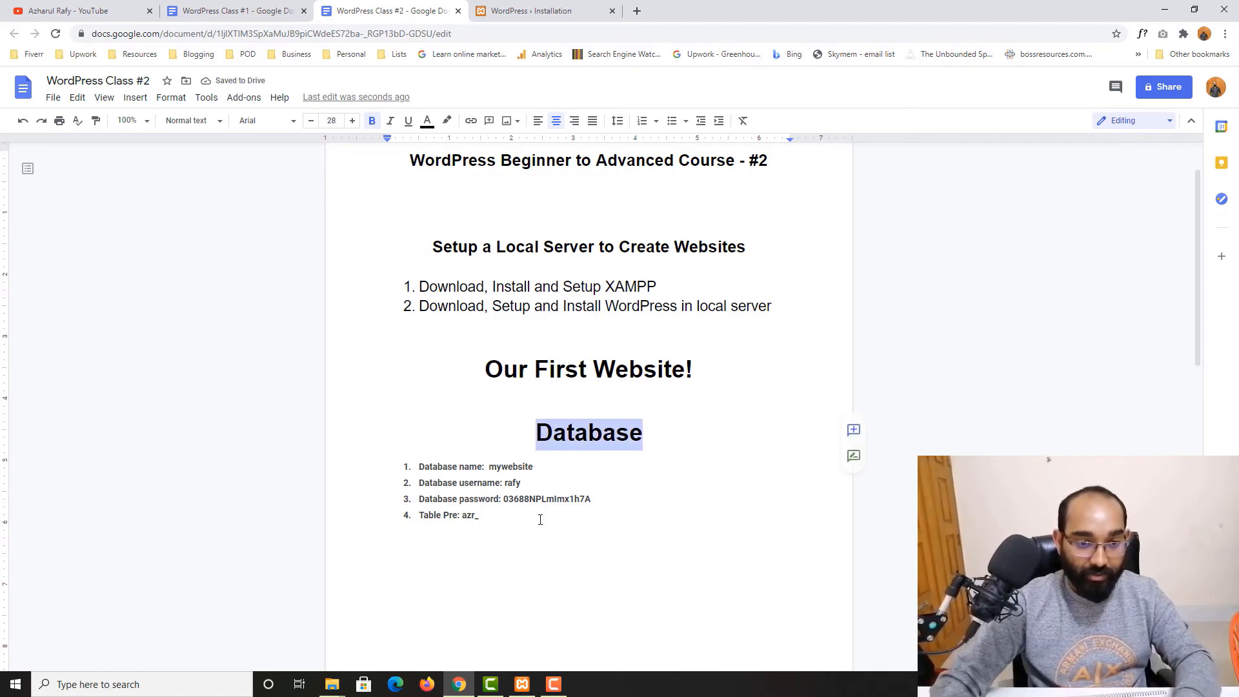
Paste a copy of the heading below the list and rename it to WordPress
left_click(535, 526)
key("Return")
key("Return")
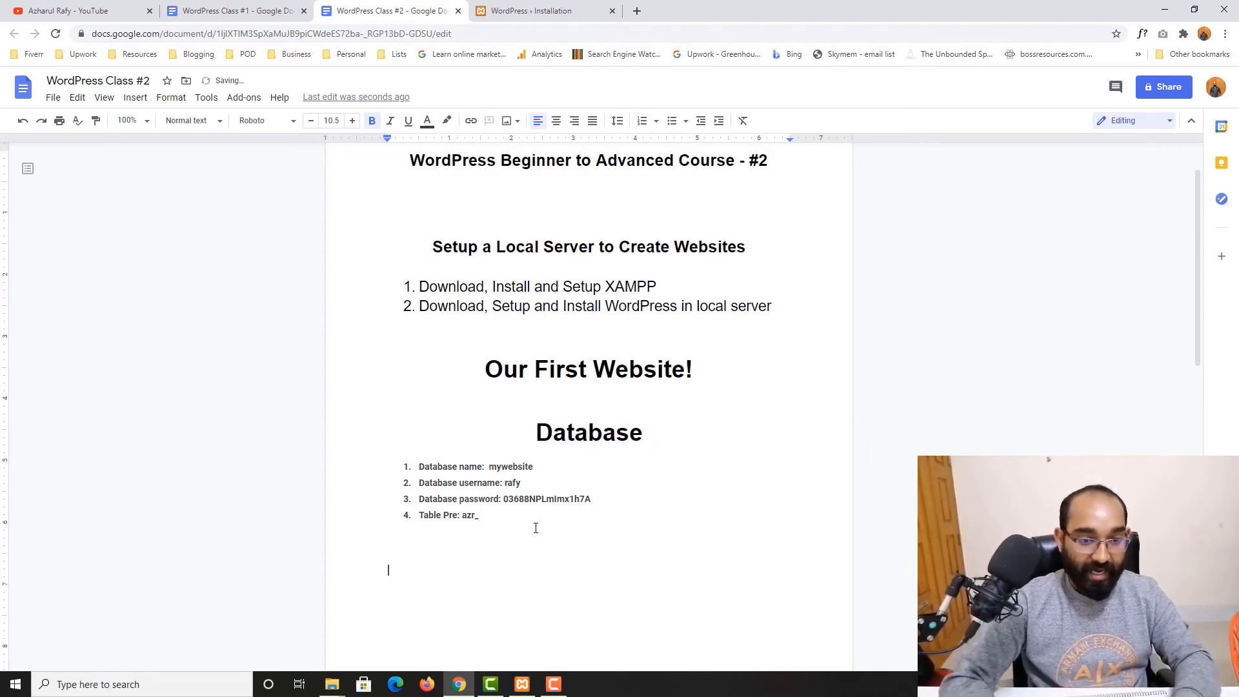
key("ctrl+v")
double_click(572, 580)
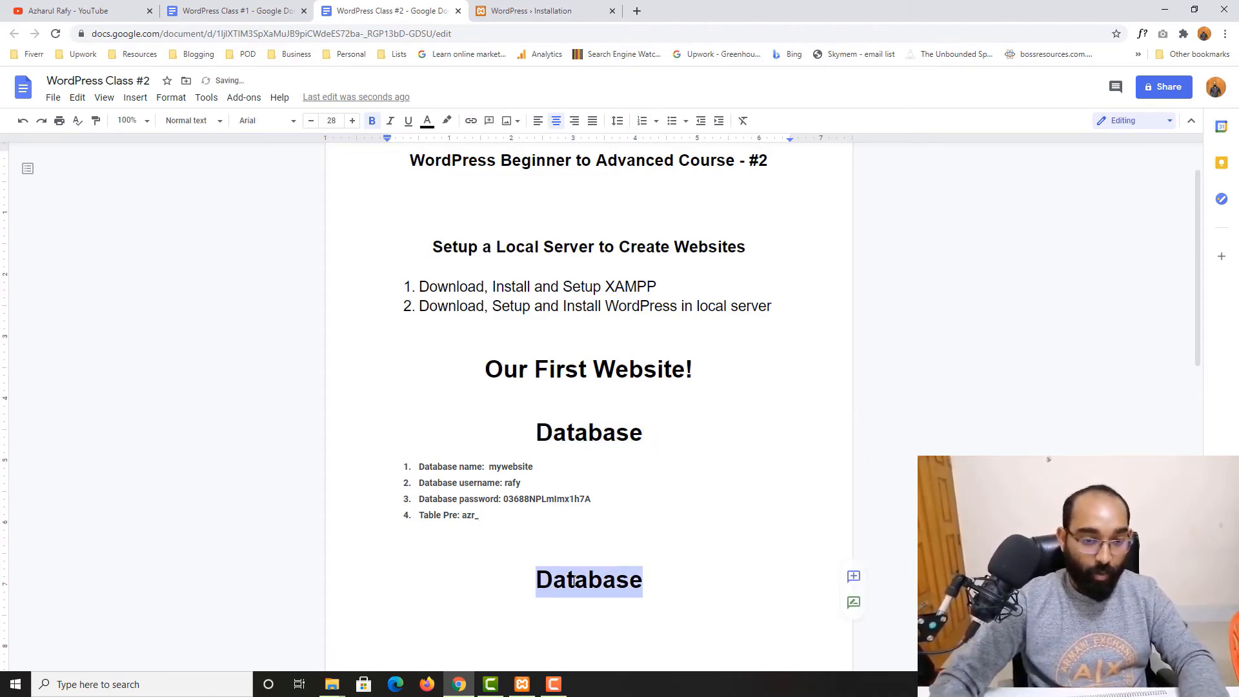
type("WordPress Da")
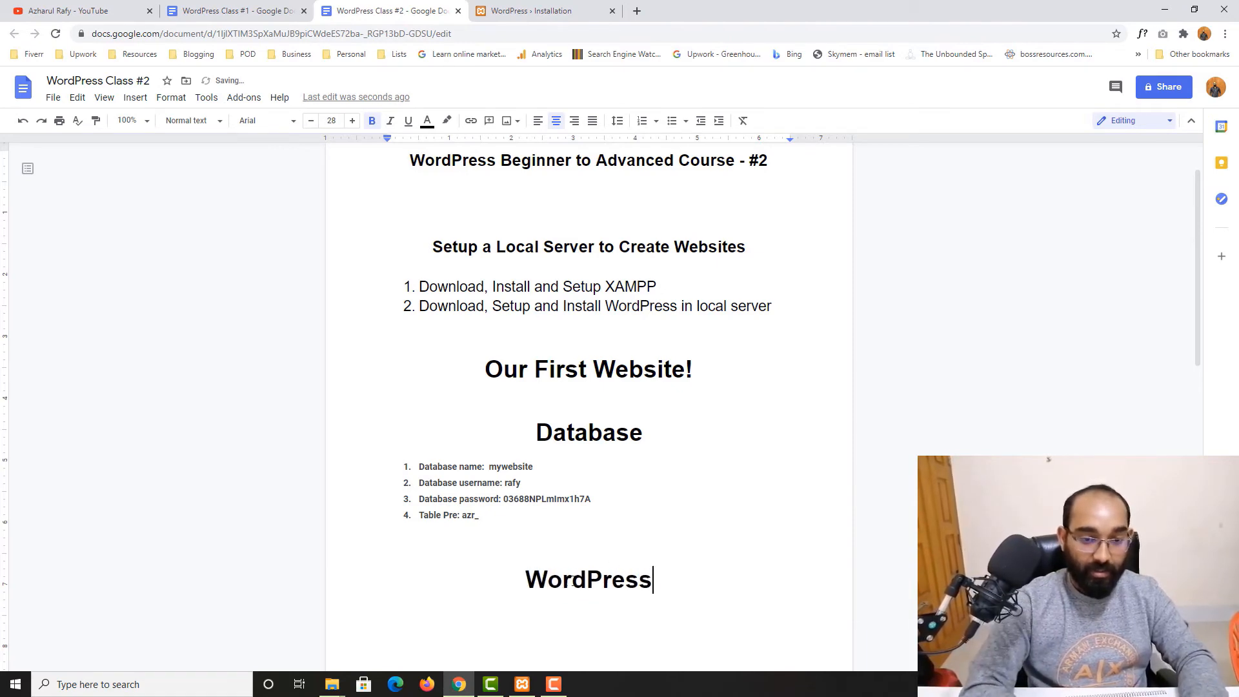
key("BackSpace")
key("BackSpace")
key("BackSpace")
key("Return")
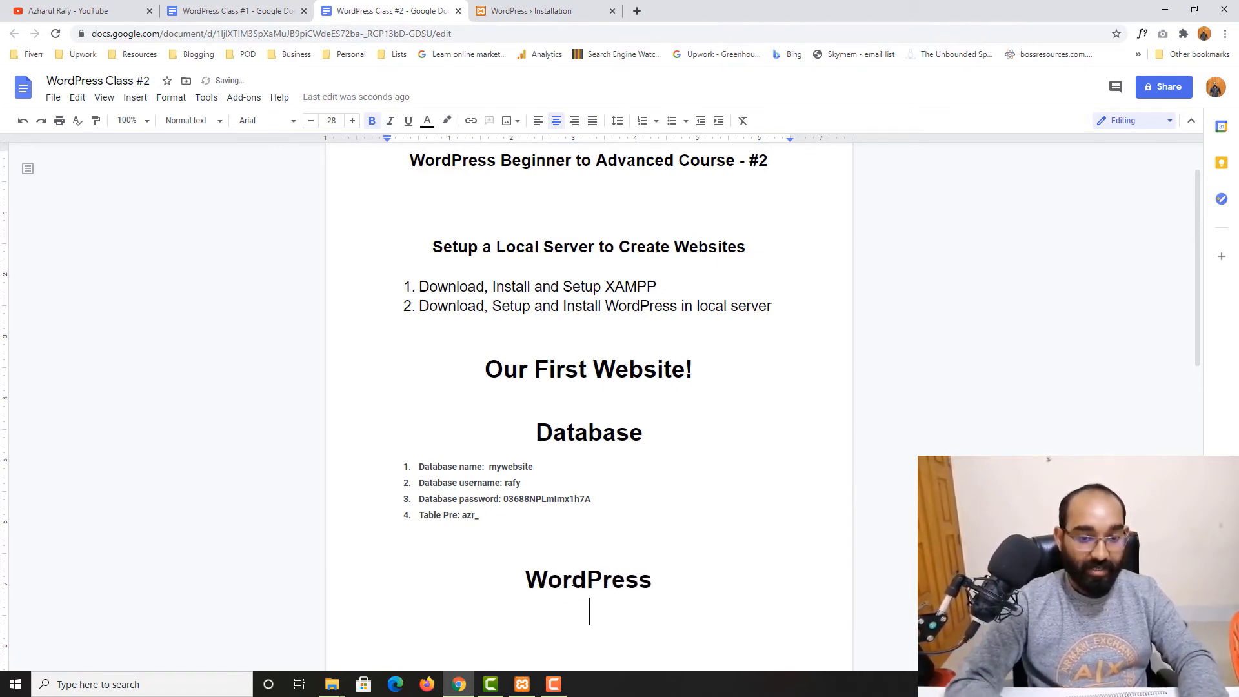
Turn off bold and left-align the empty line below the WordPress heading
scroll(574, 581, "down", 1)
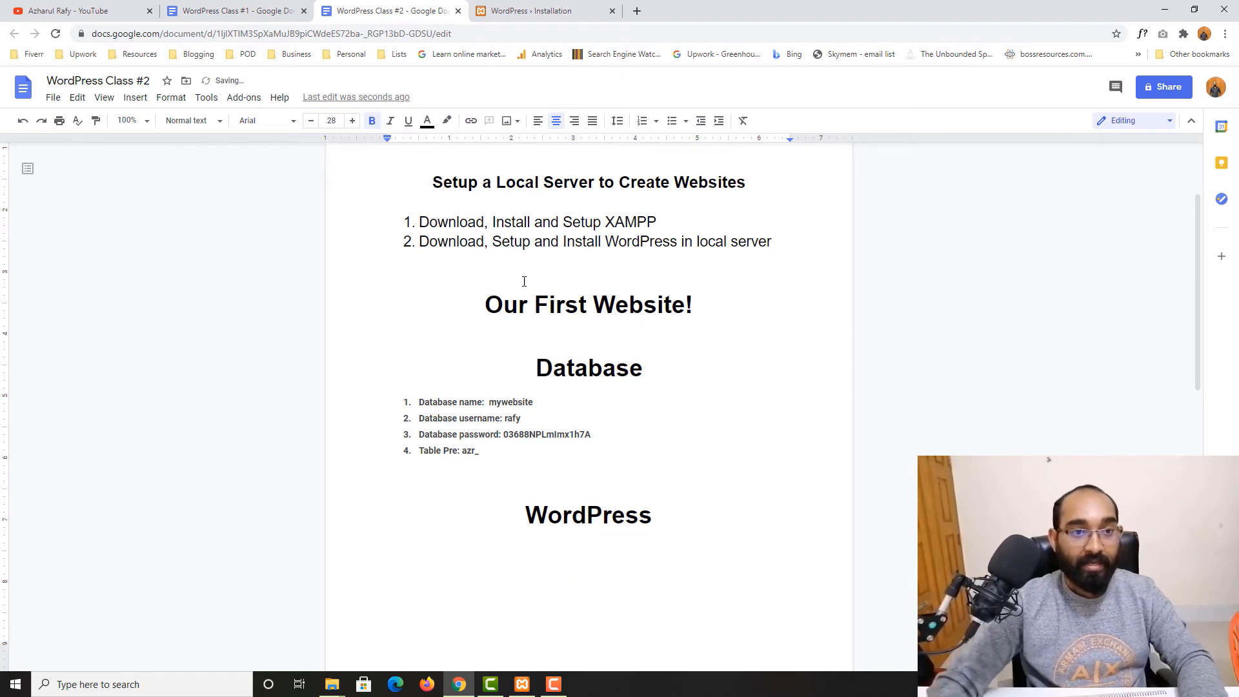
left_click(372, 121)
left_click(537, 120)
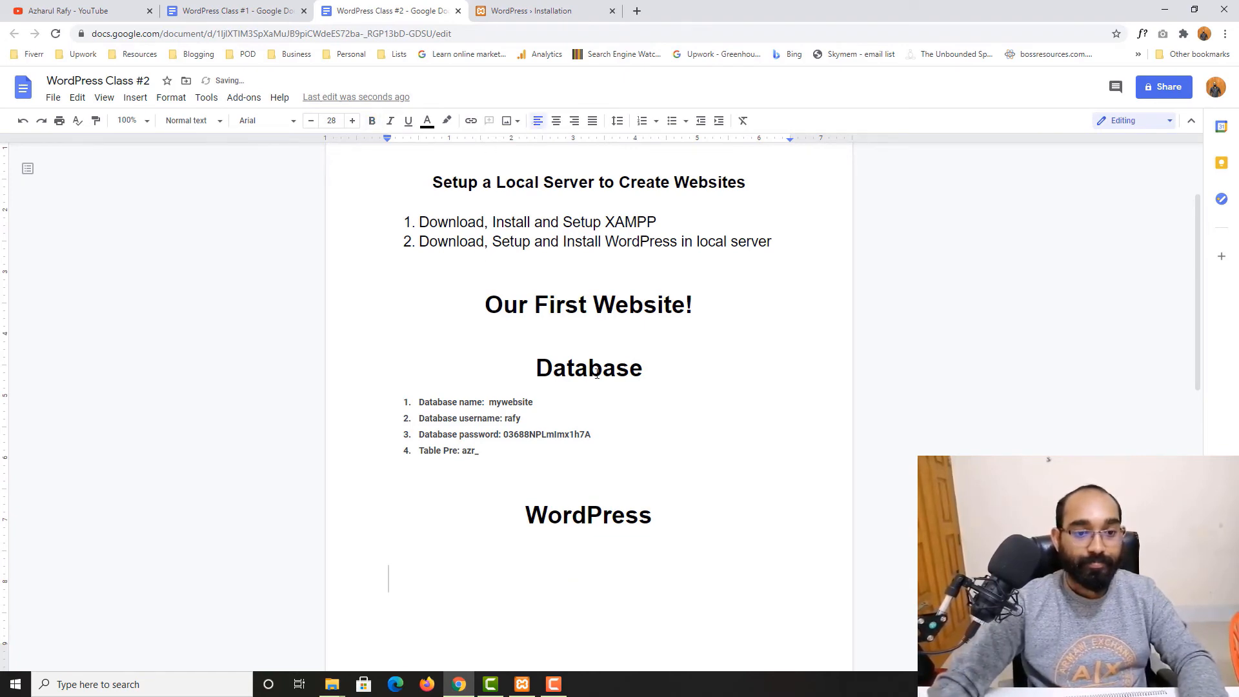
Enter "My New WordPress Website" as the site title on the WordPress installation form
left_click(530, 11)
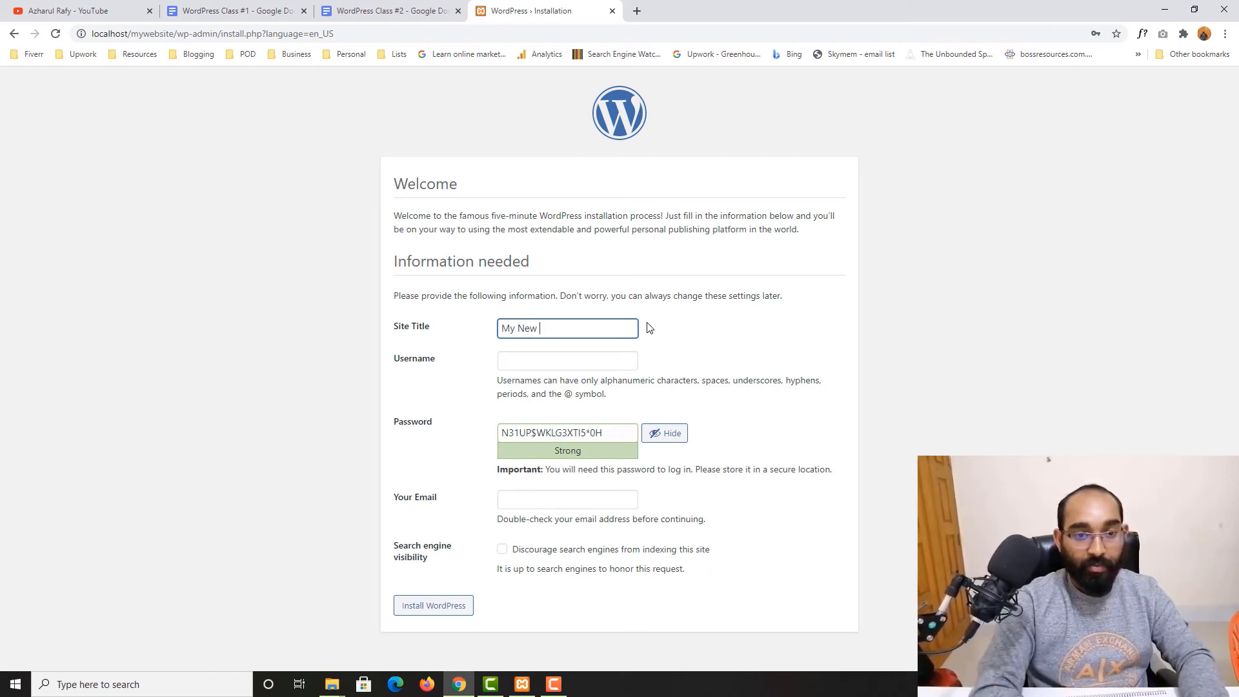
type("Website")
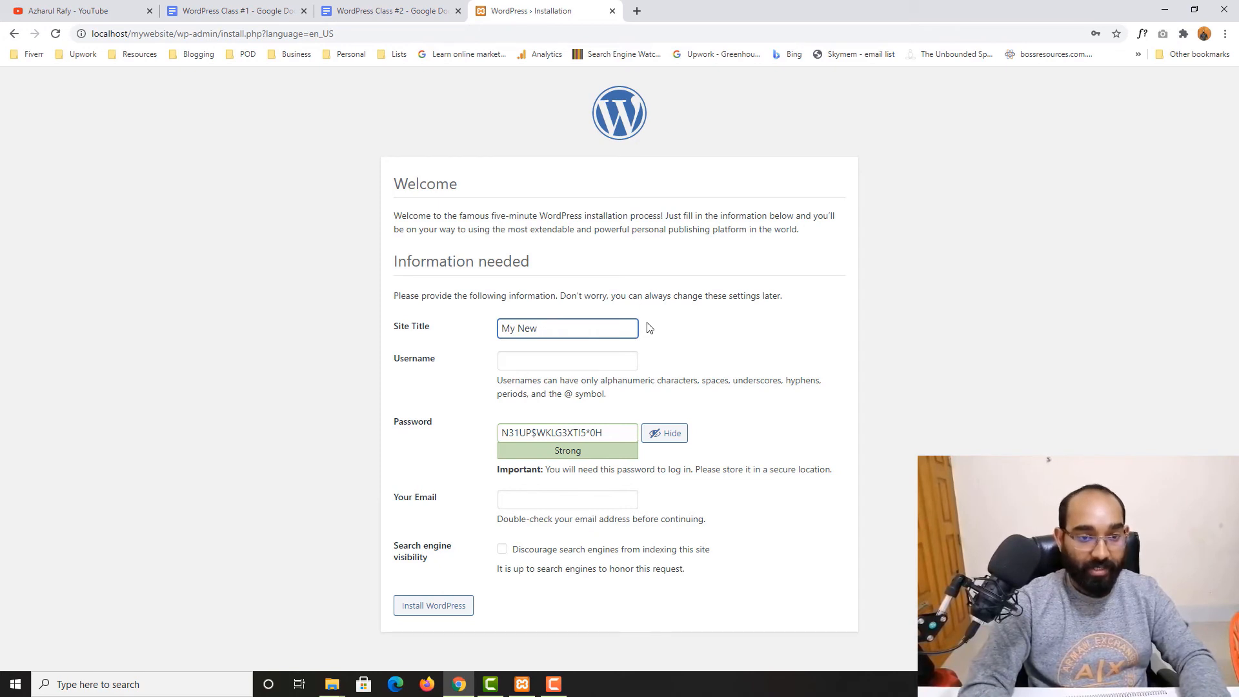
type("WordPress Website")
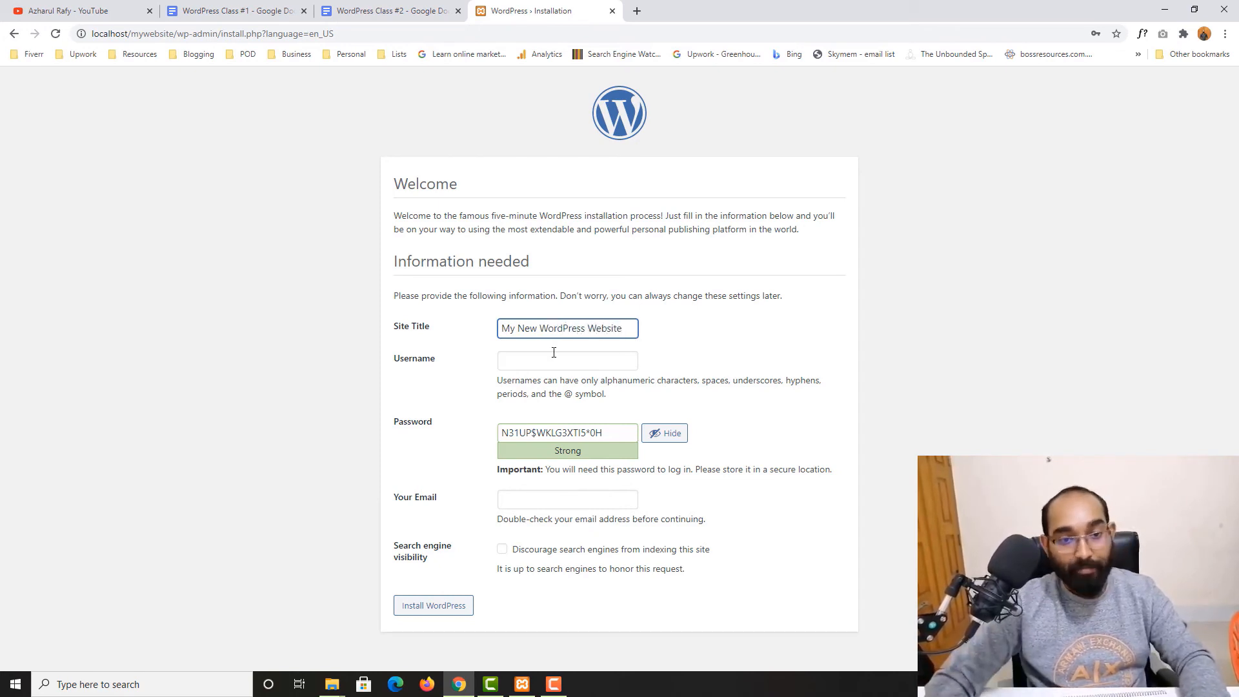
Fill in the admin username on the installation form and select it
left_click(554, 356)
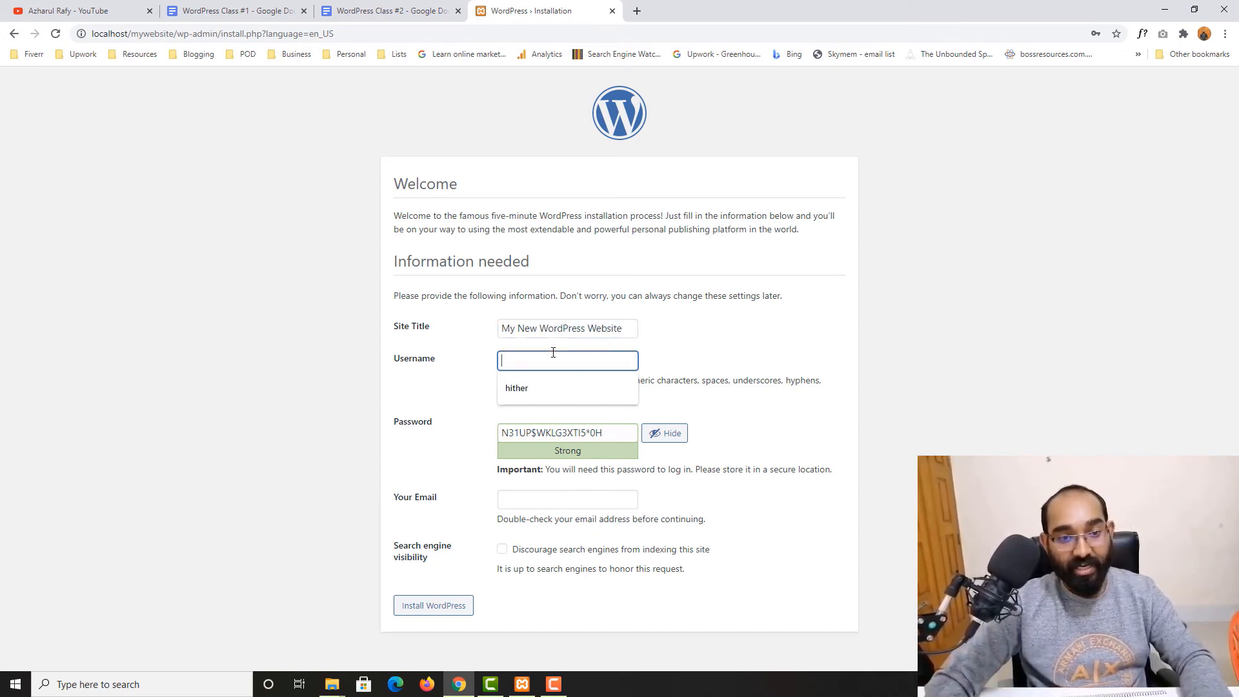
left_click(443, 383)
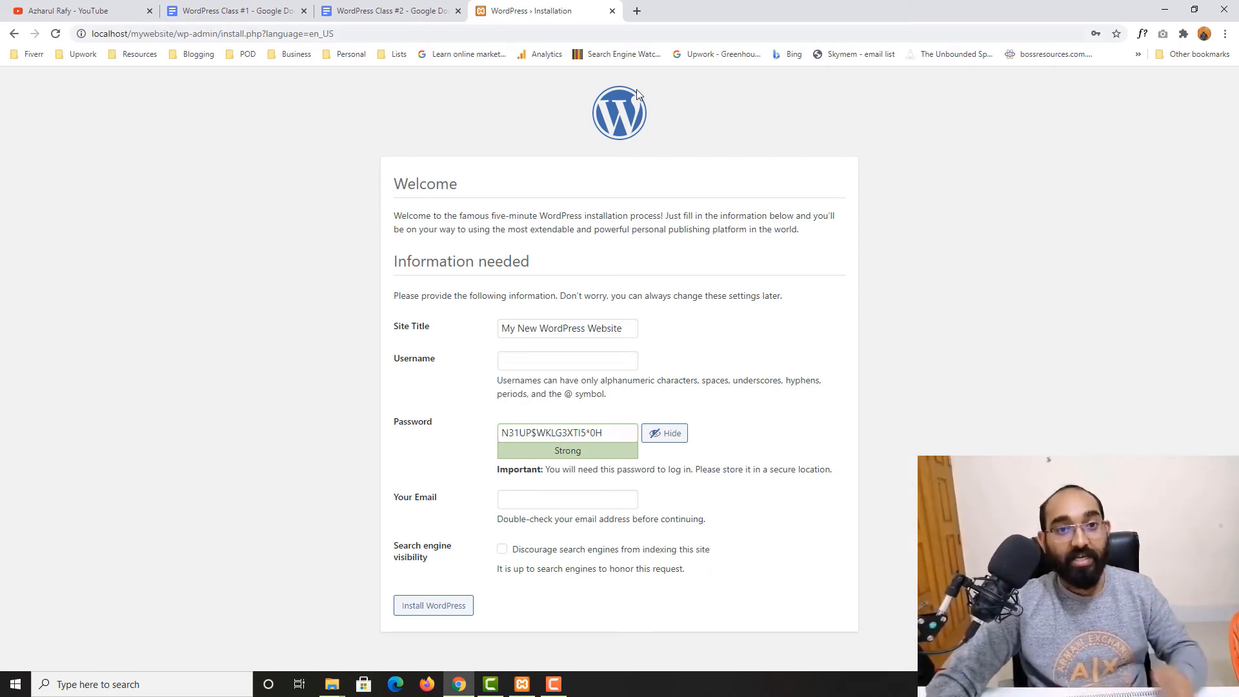
left_click(538, 354)
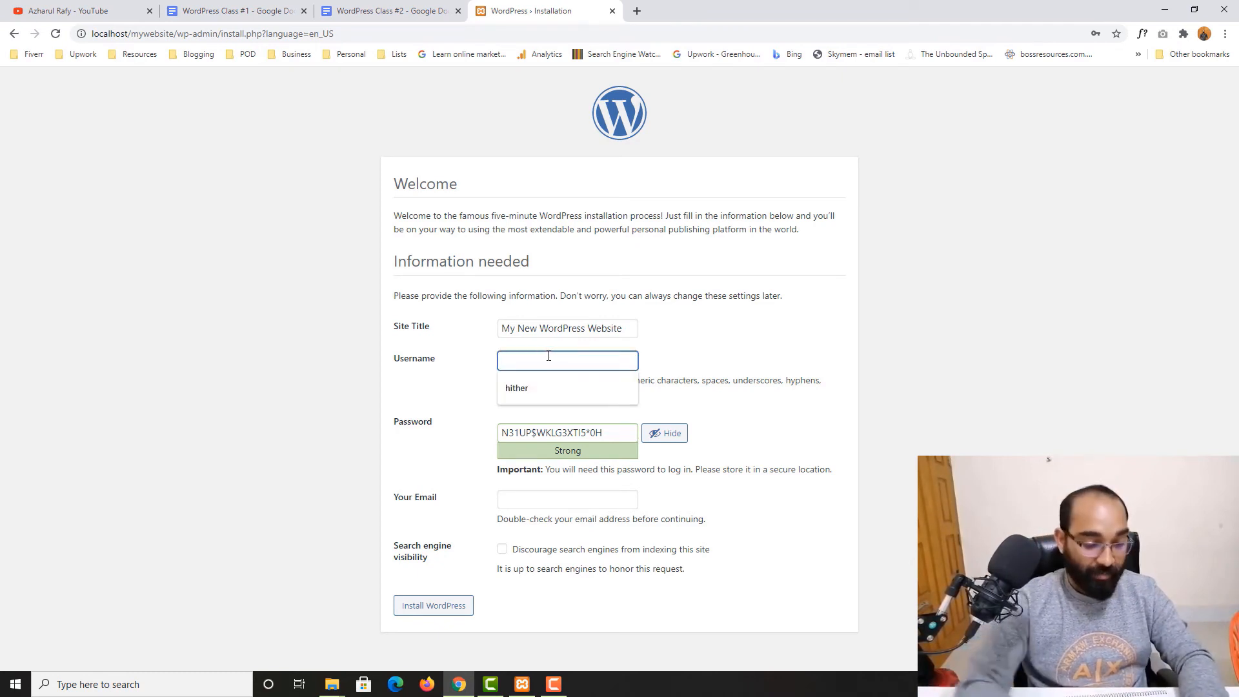
type("raf")
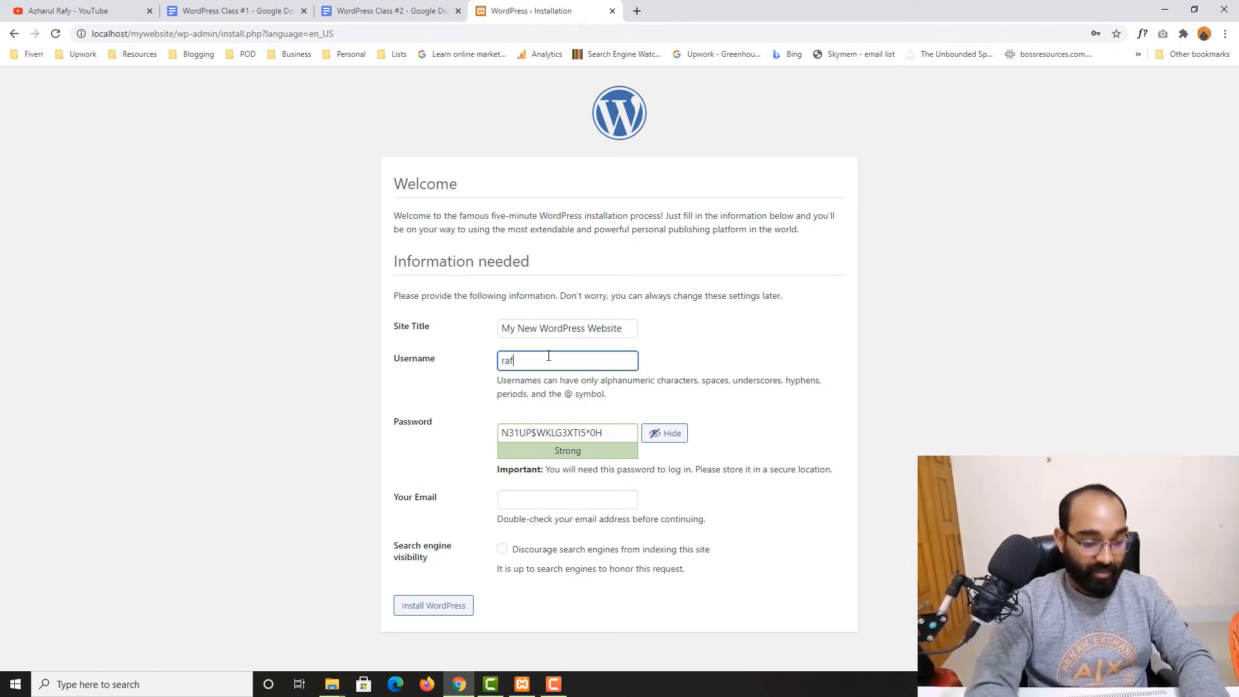
type("y")
left_click_drag(548, 357, 484, 374)
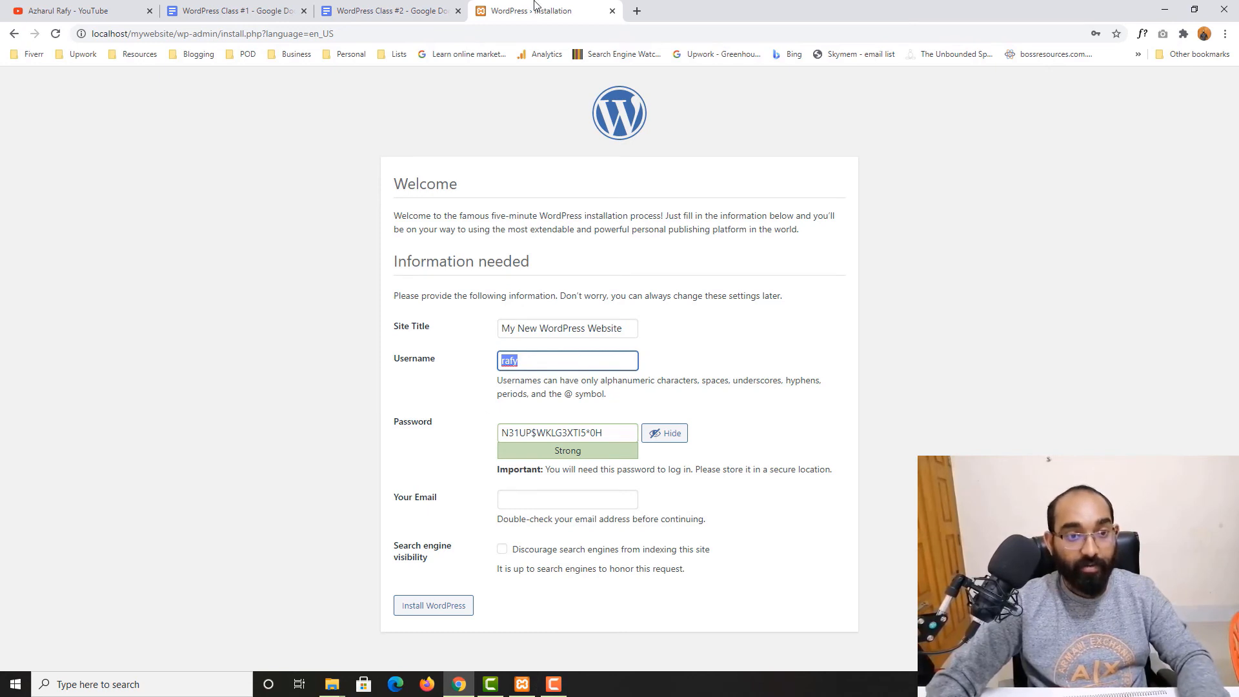
Add "Username:" and "Password:" lines under the WordPress heading in the document, filling in the admin username
left_click(429, 8)
type("Username:")
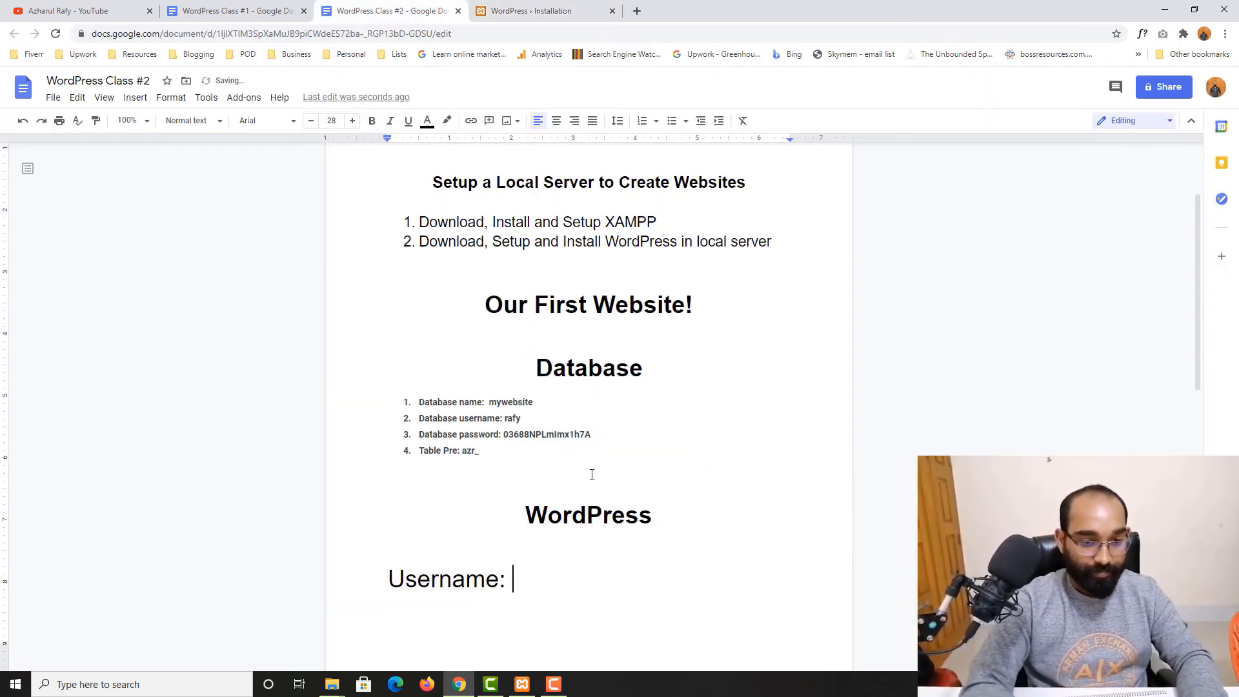
key("Return")
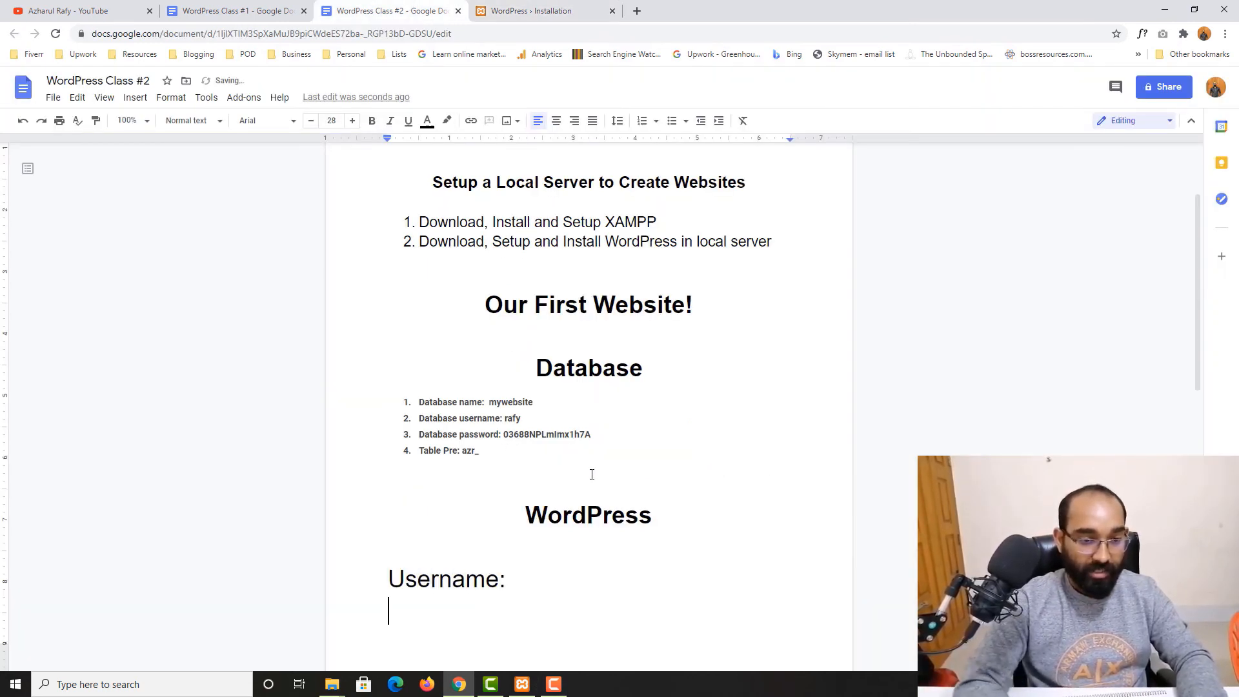
type("Password")
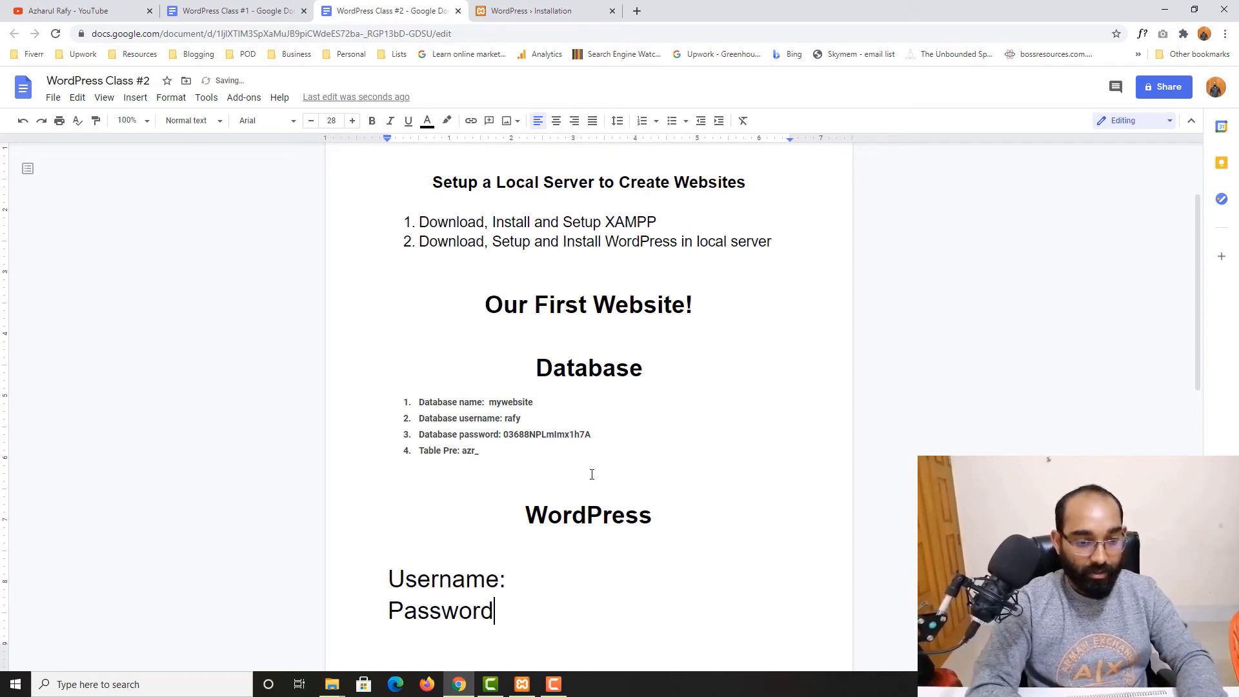
type(":")
left_click(600, 566)
type("rafy")
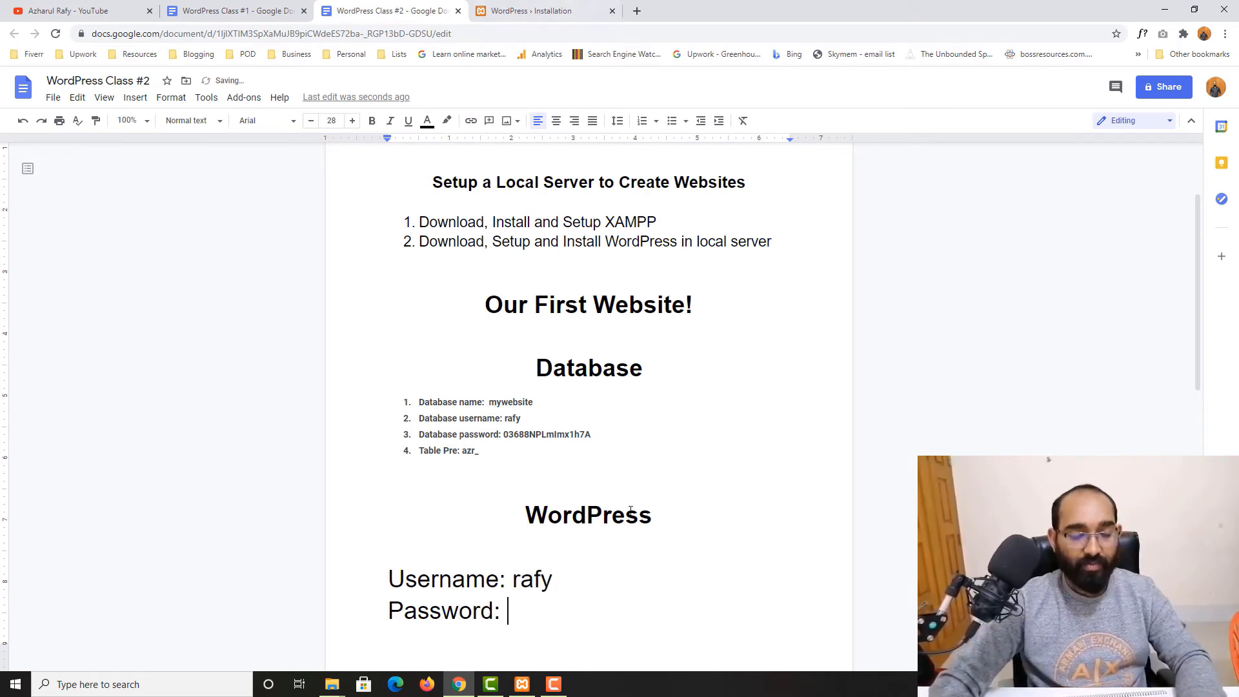
Replace the generated password with the account password, select it, and confirm use of a weak password
left_click(568, 7)
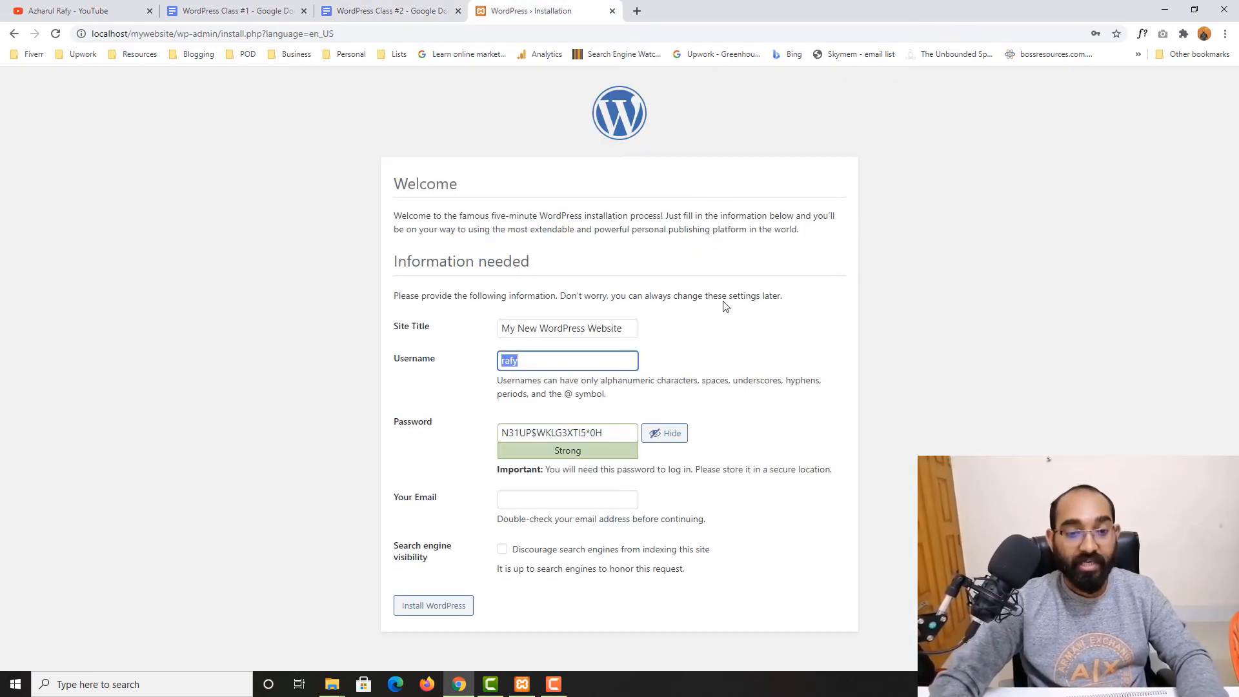
key("Tab")
type("1")
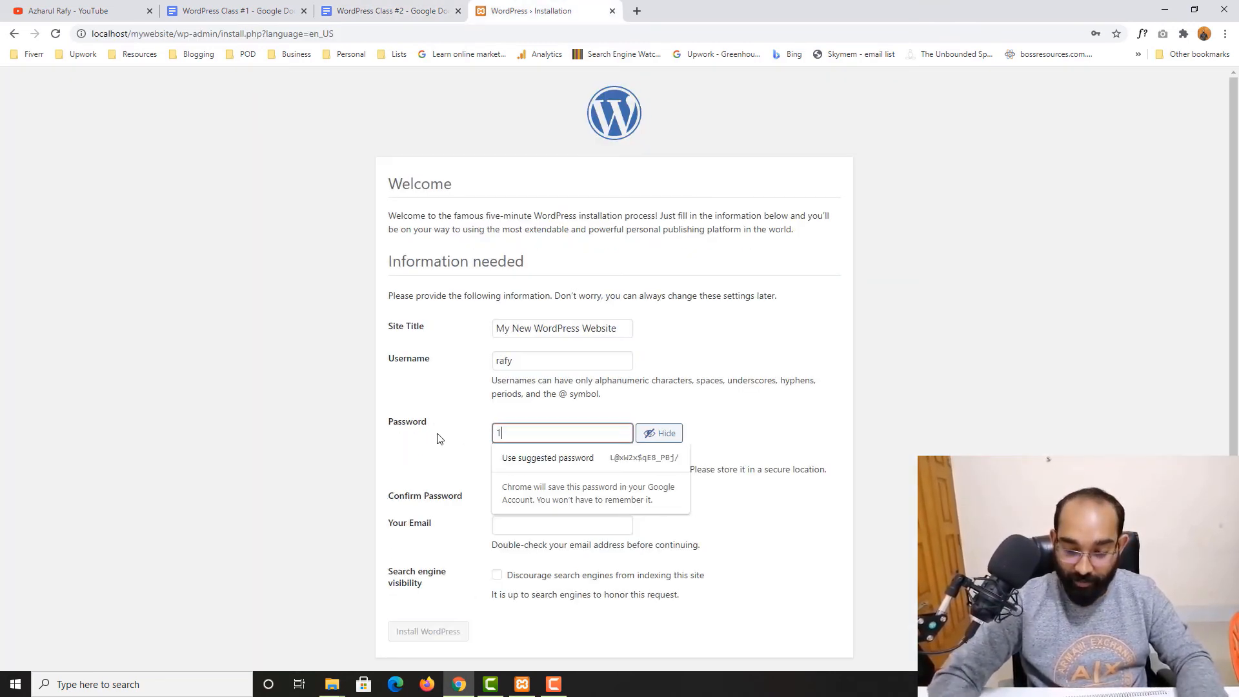
type("23456789")
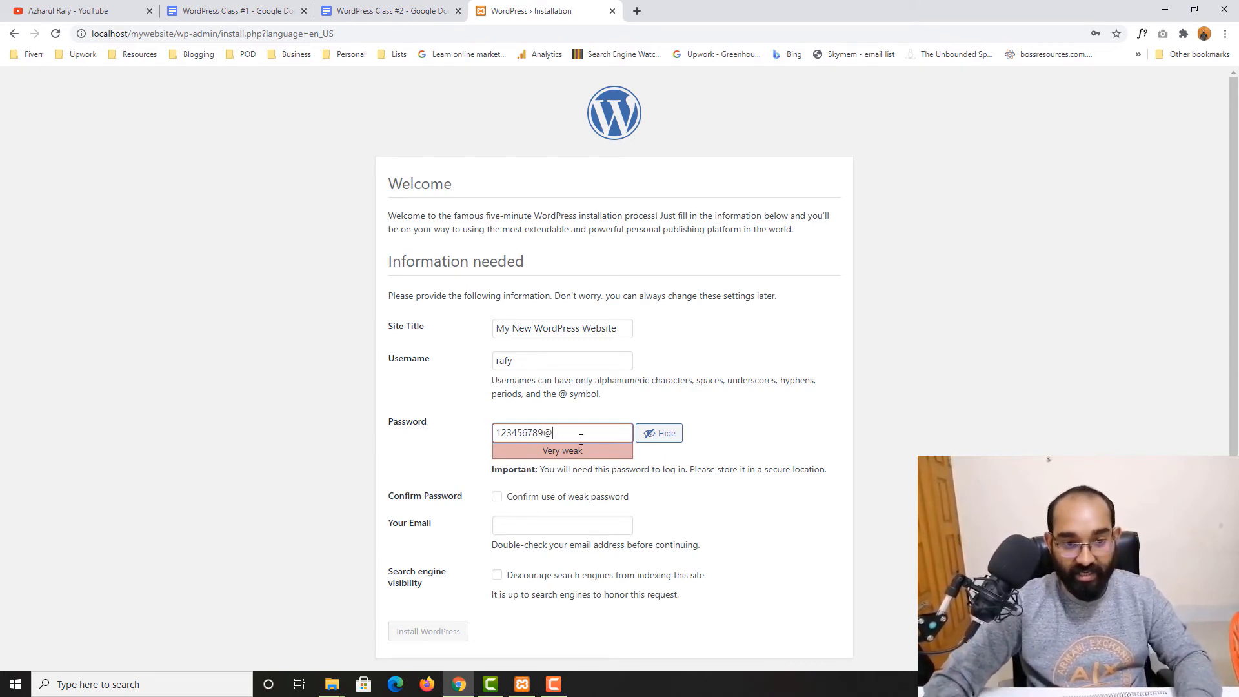
type("@")
left_click_drag(580, 439, 468, 443)
key("ctrl+c")
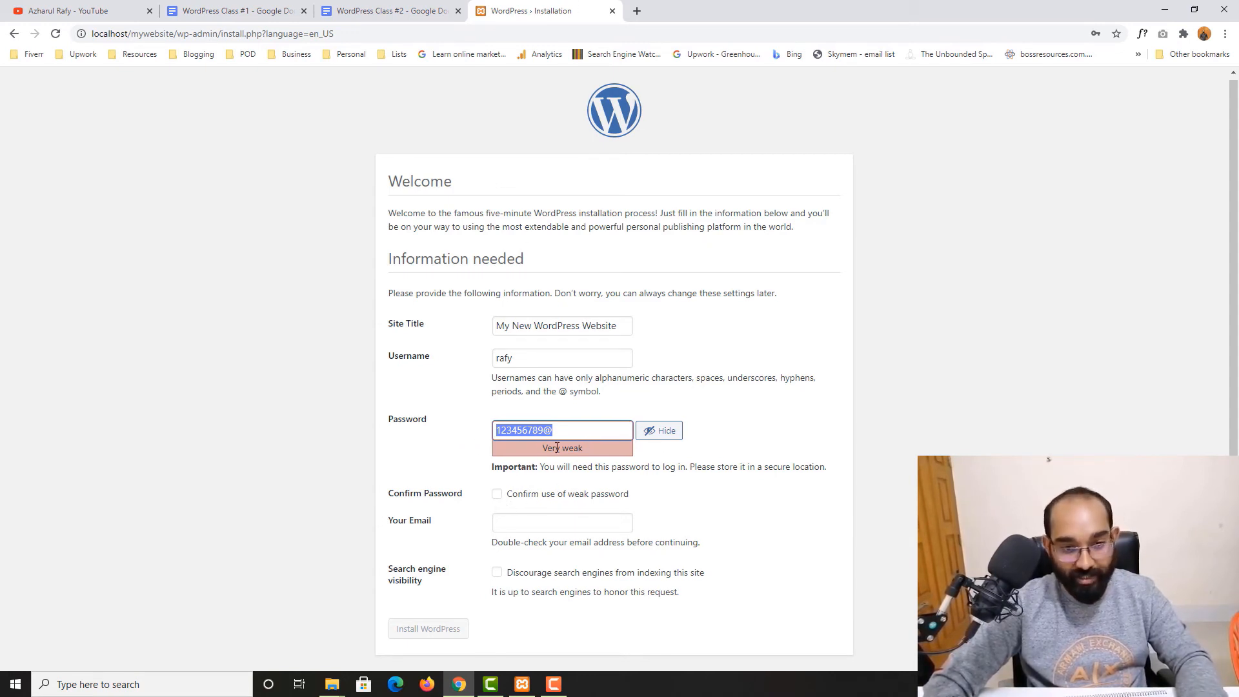
left_click(507, 504)
Paste the account password after the Password label in the document
left_click(387, 11)
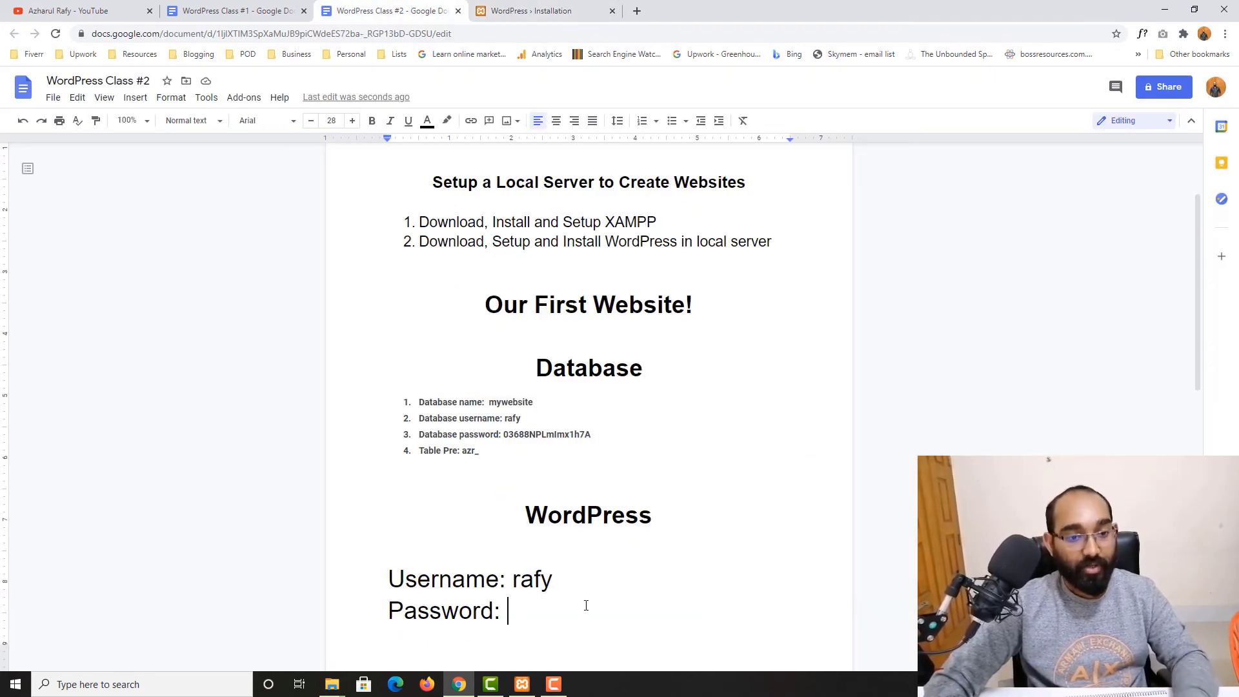
key("ctrl+v")
left_click(555, 11)
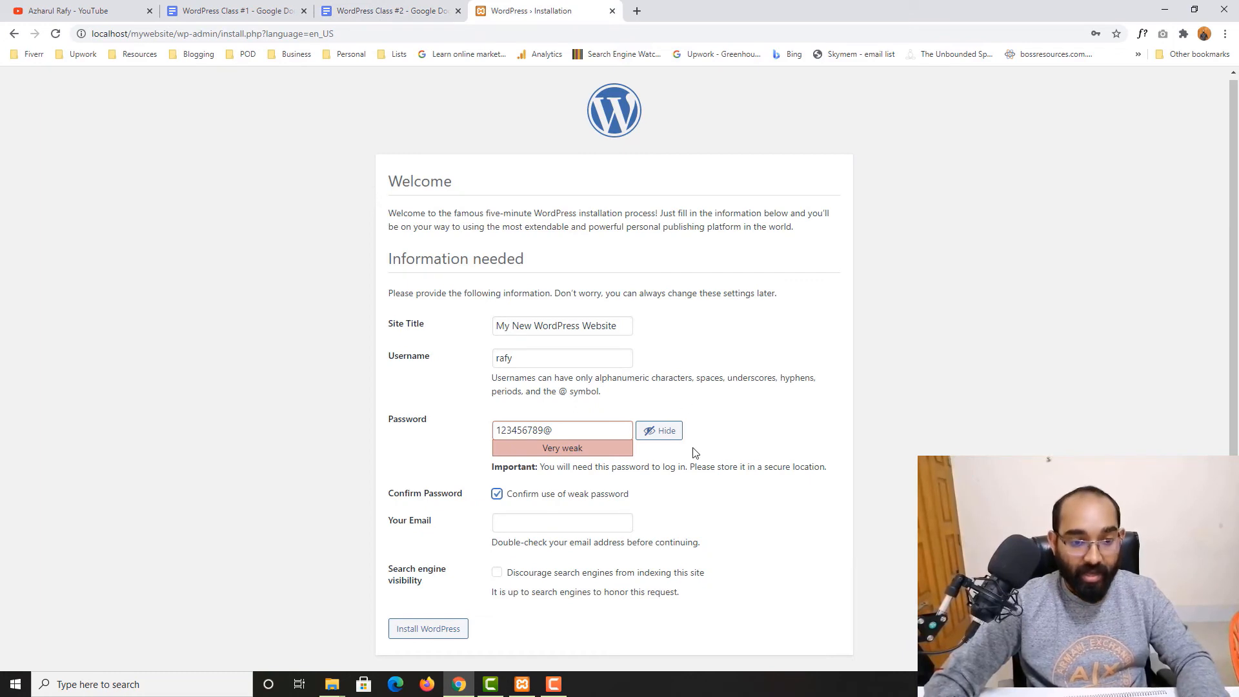
Fill in the admin e-mail address and turn on discouraging search engines from indexing the site
left_click(546, 520)
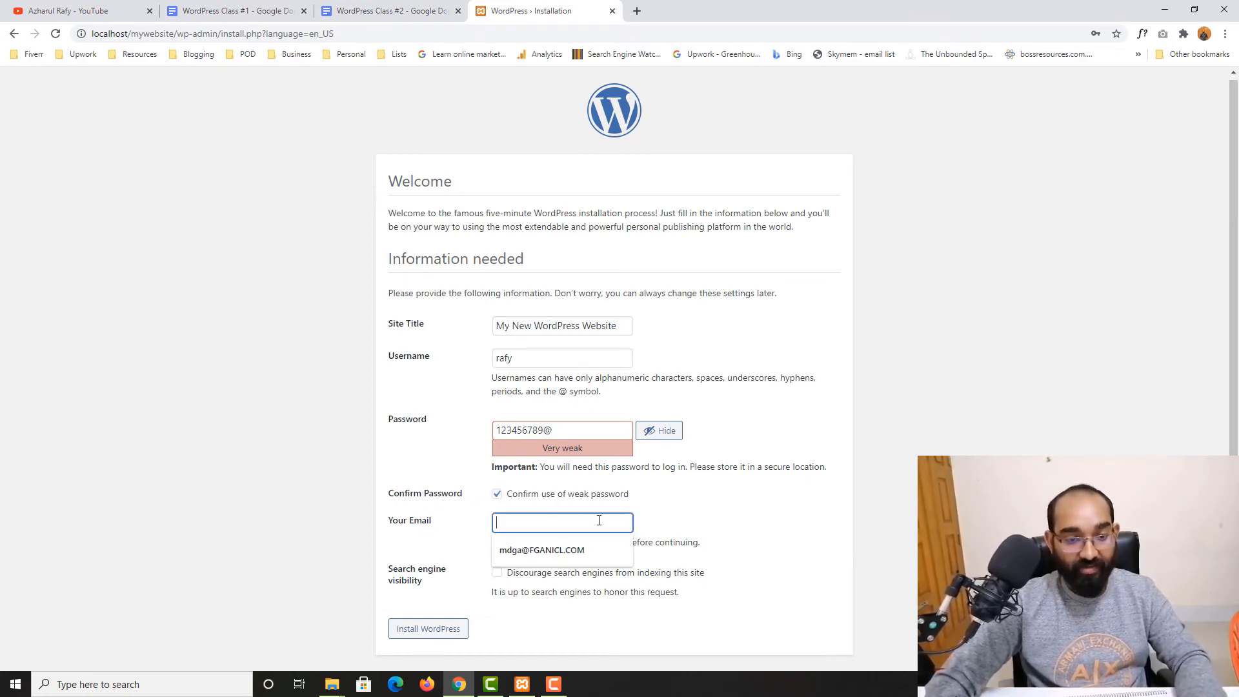
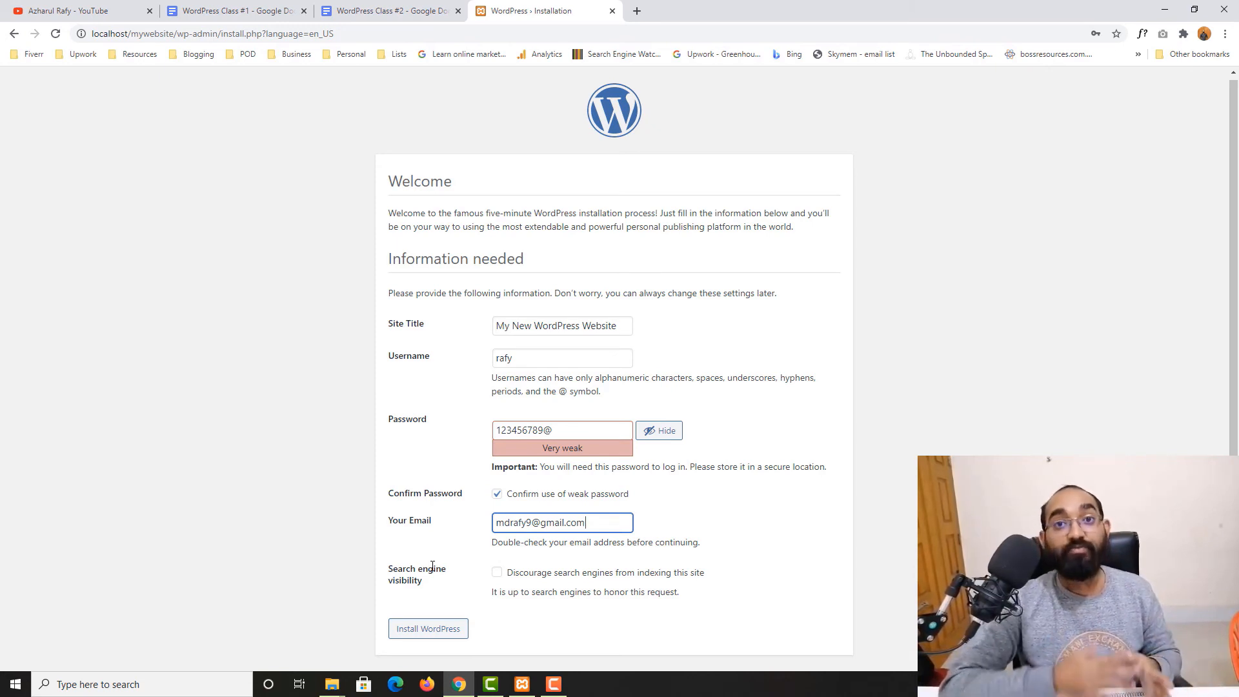
left_click(522, 579)
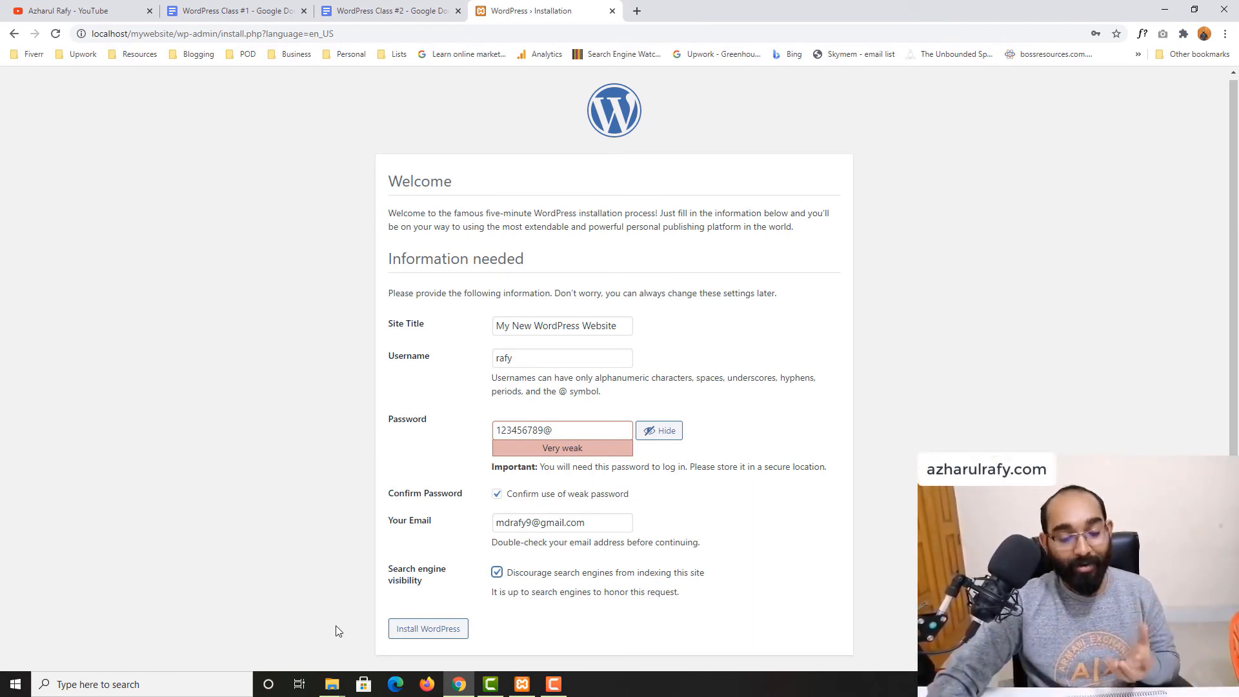
Install WordPress, dismiss the browser's offer to save the password, and proceed to the login page
left_click(407, 631)
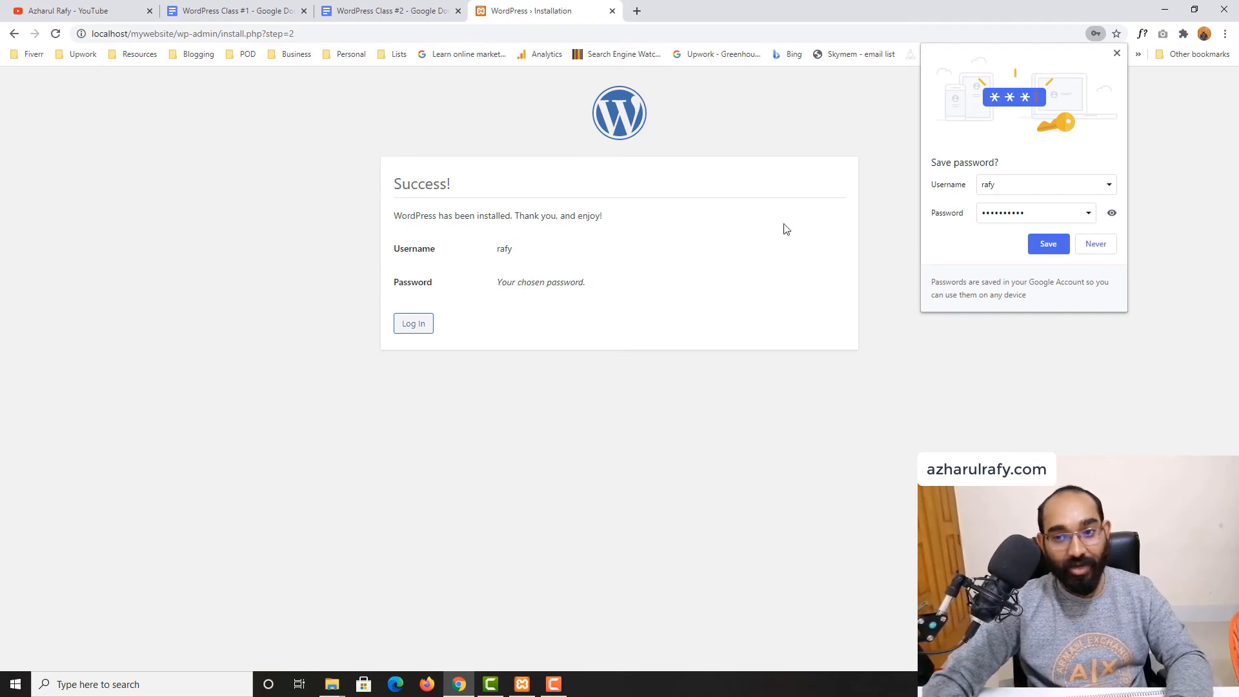
left_click(1117, 53)
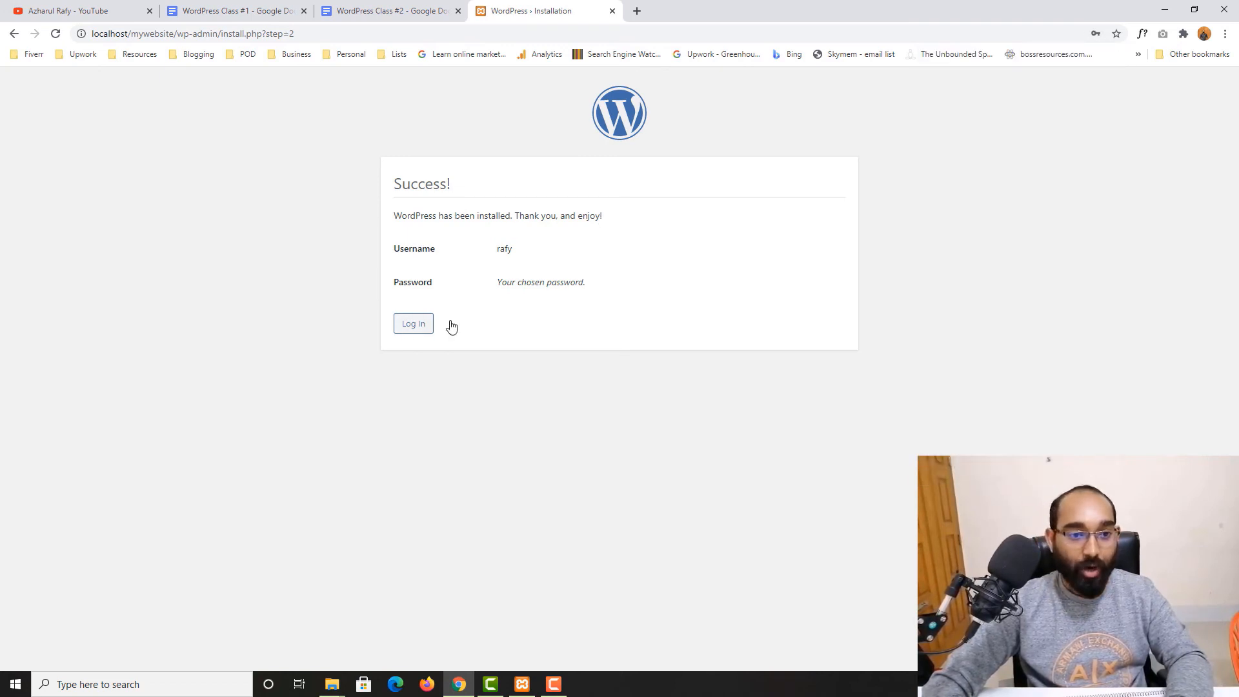
left_click(412, 330)
Enter the admin username in the login form, checking the credentials noted in the document
left_click(604, 280)
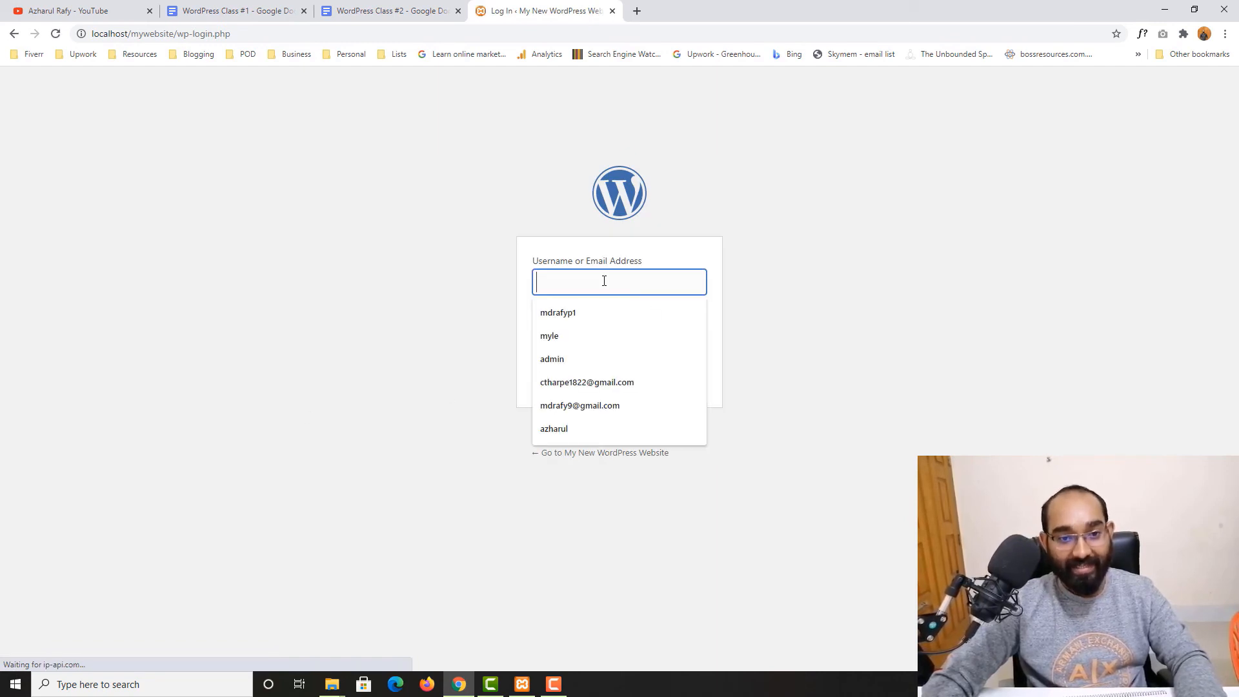
type("rafy")
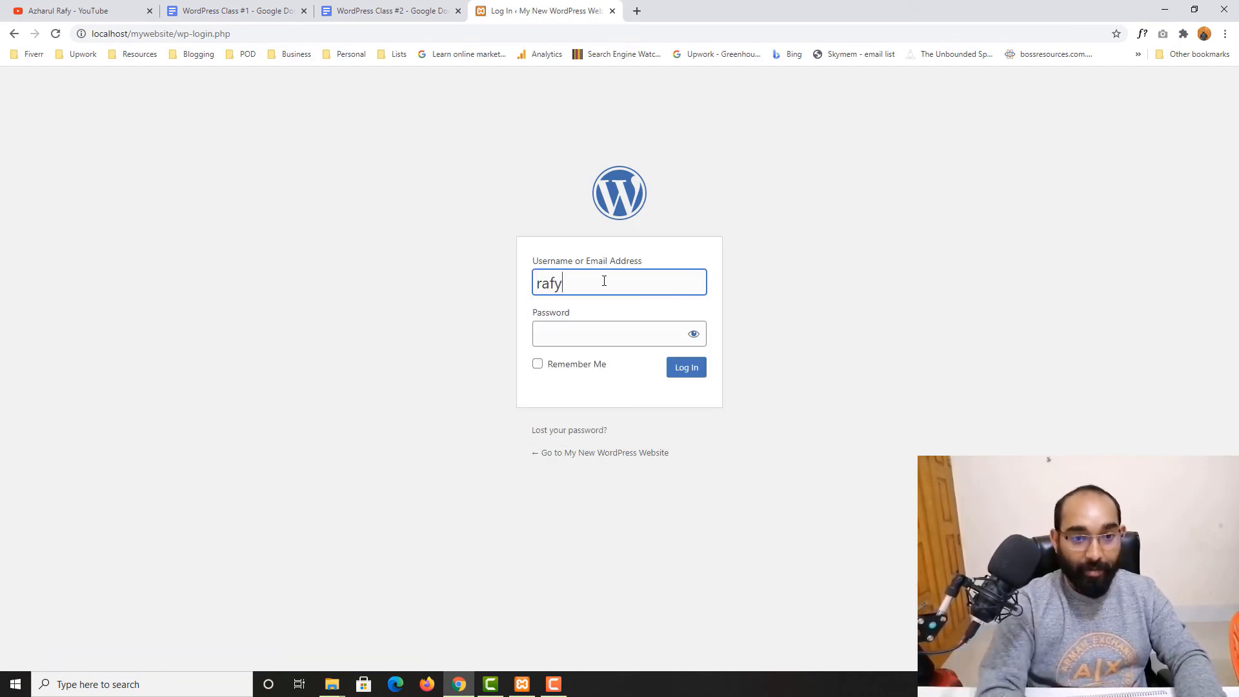
left_click(387, 11)
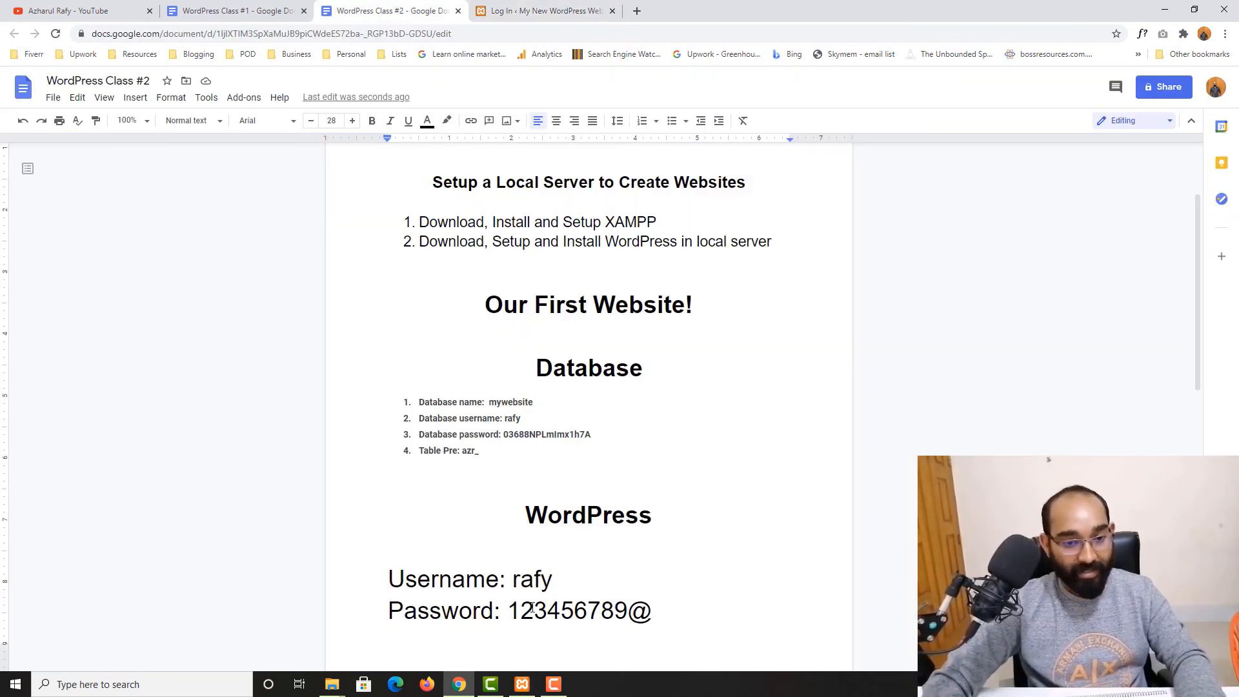
scroll(591, 586, "down", 1)
left_click(545, 11)
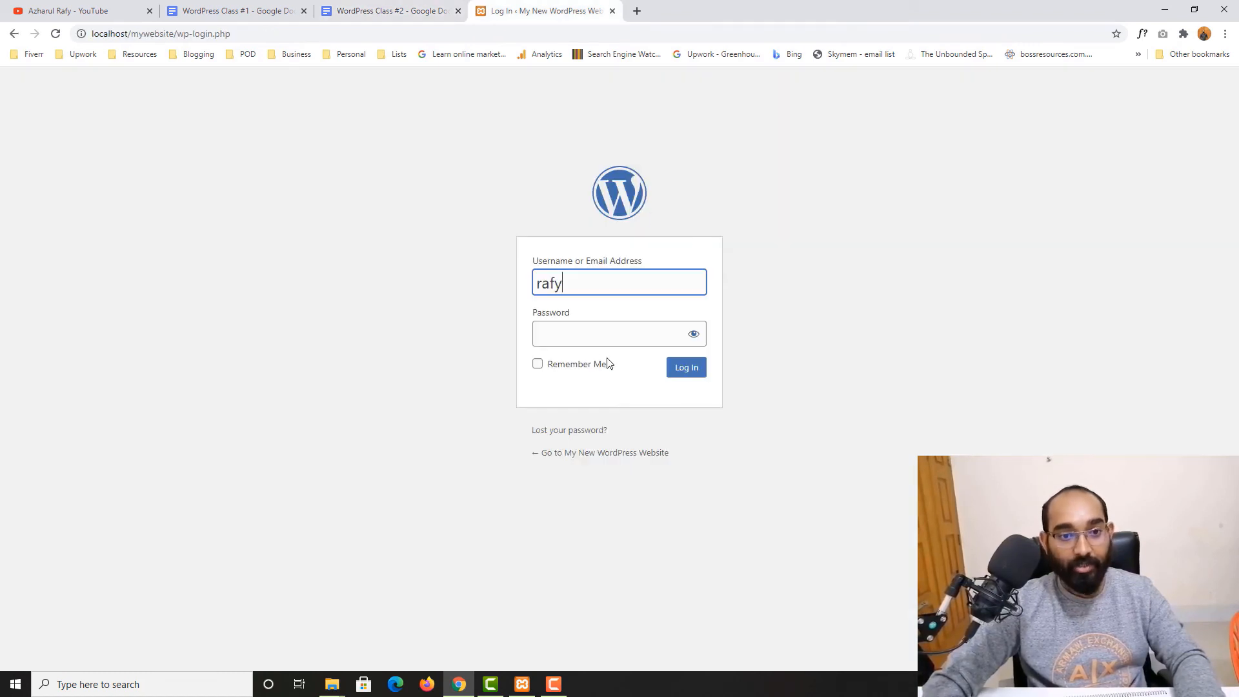
Try to log in with the account password
left_click(594, 331)
type("•••••••")
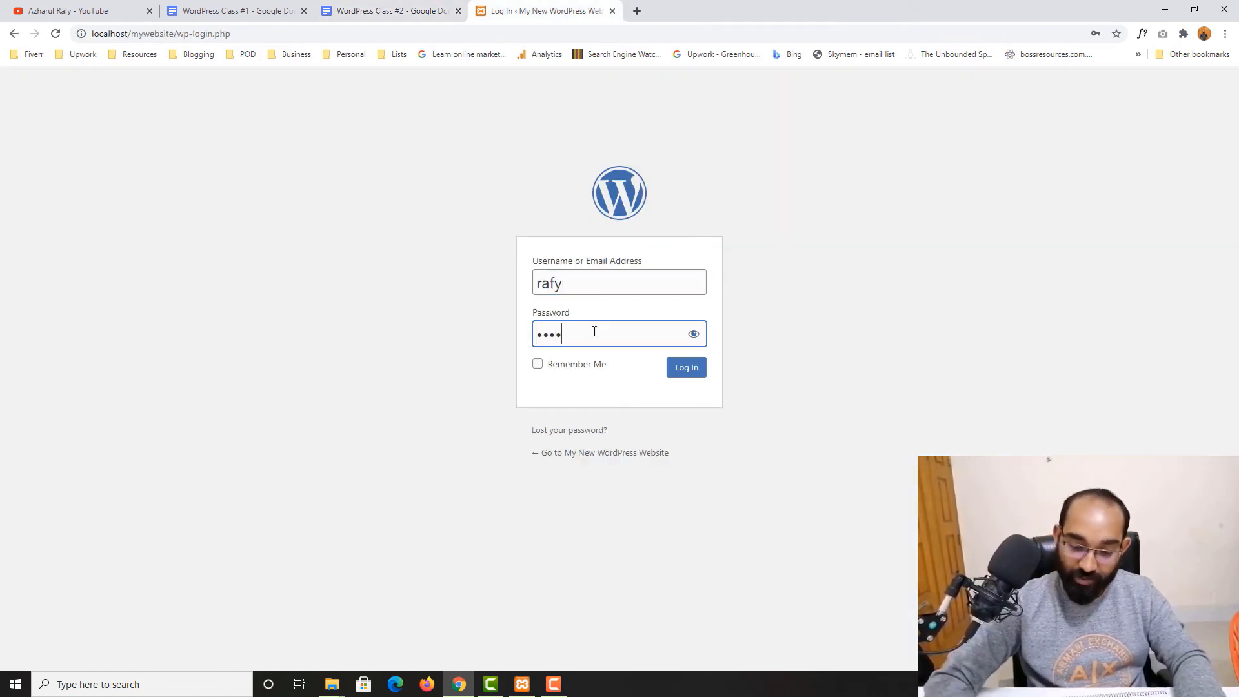
type("•••")
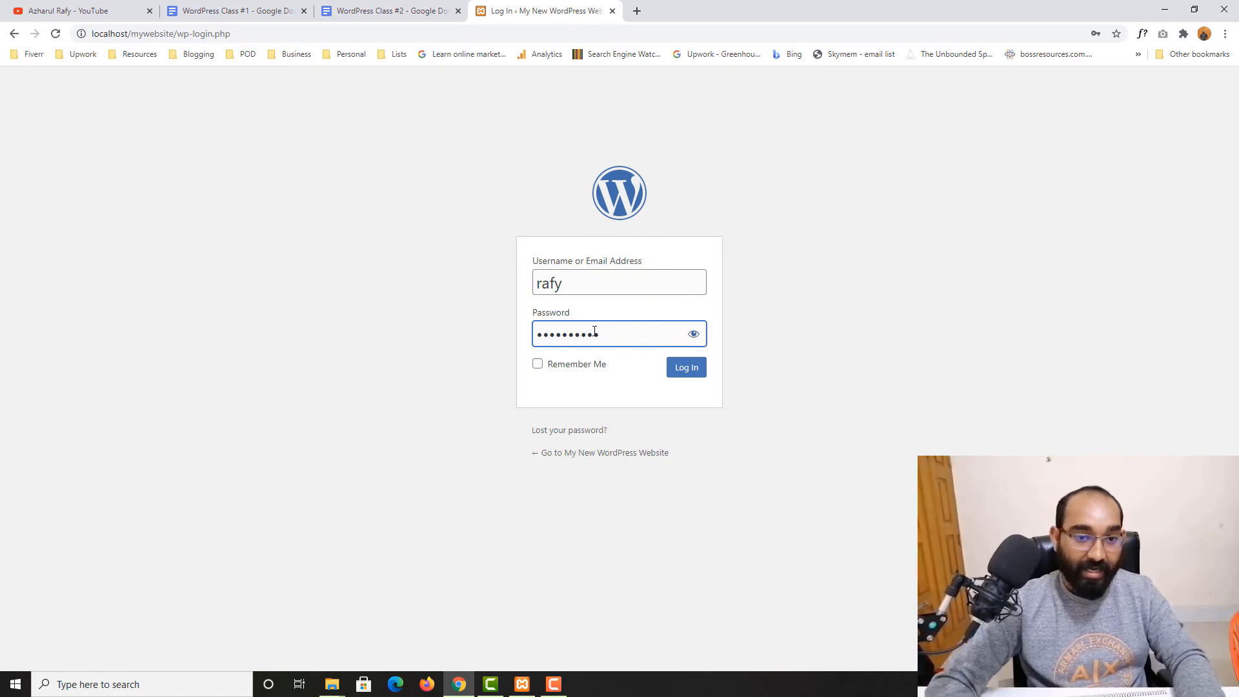
type("•")
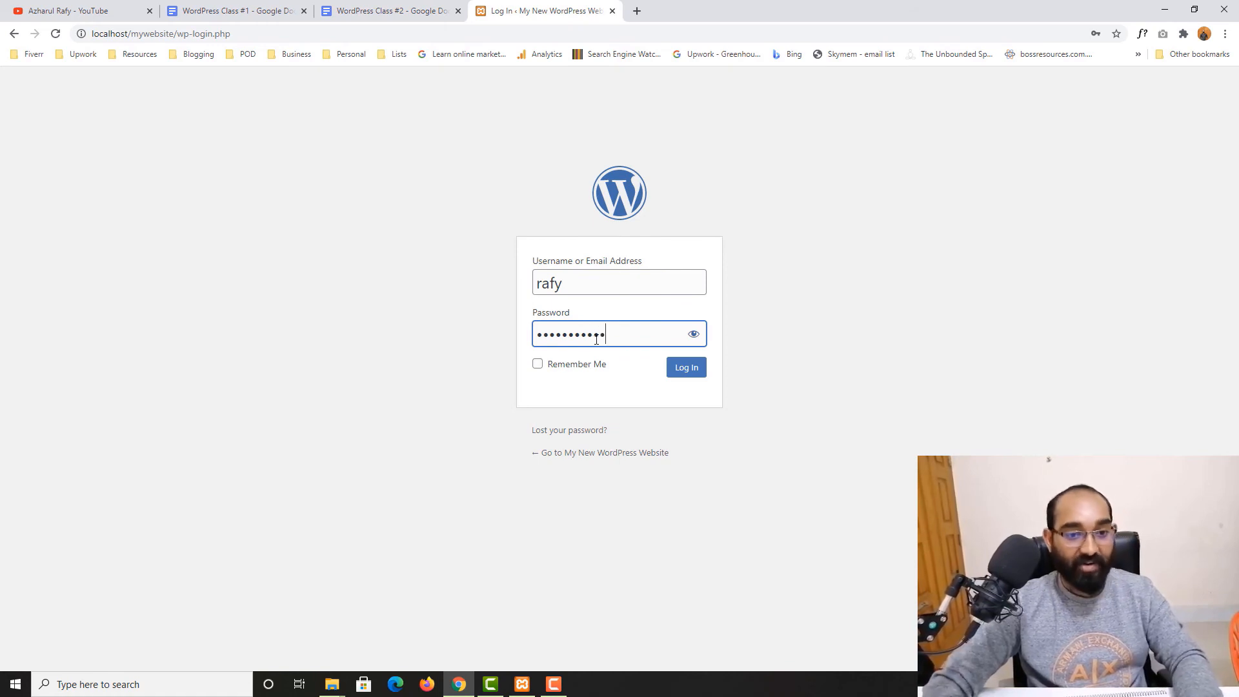
left_click(686, 379)
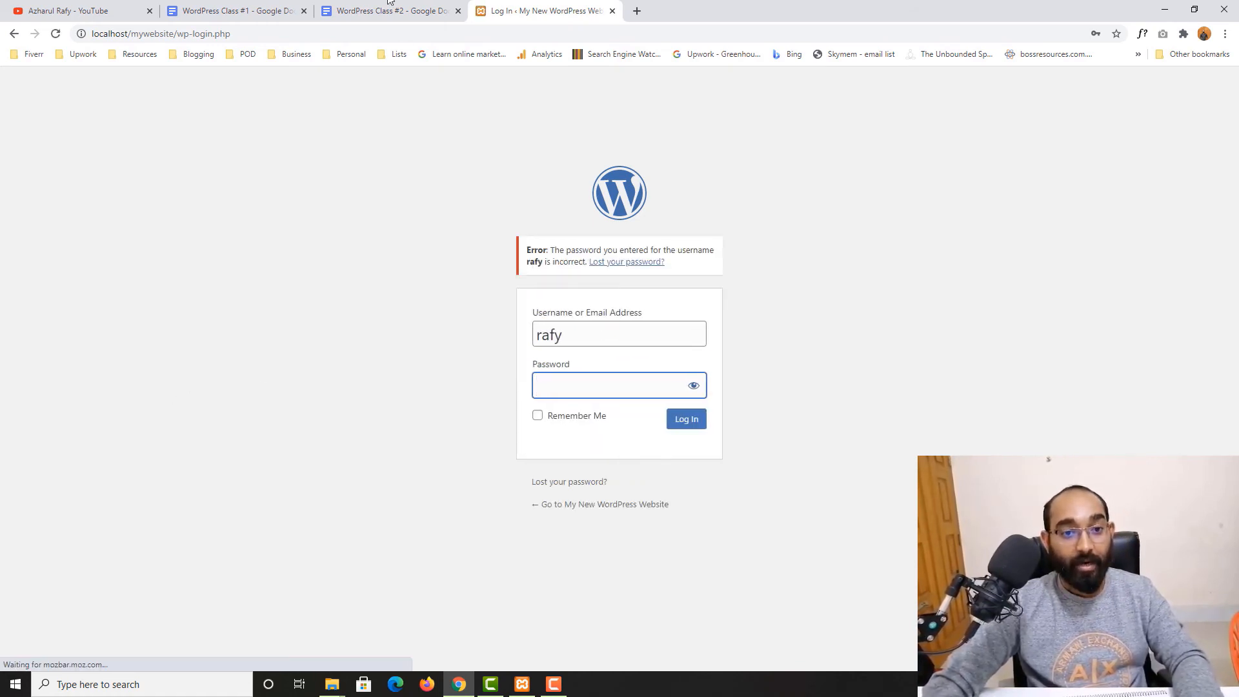
Copy the password from the document and paste it into the login form's password field
left_click(389, 5)
left_click_drag(508, 547, 649, 539)
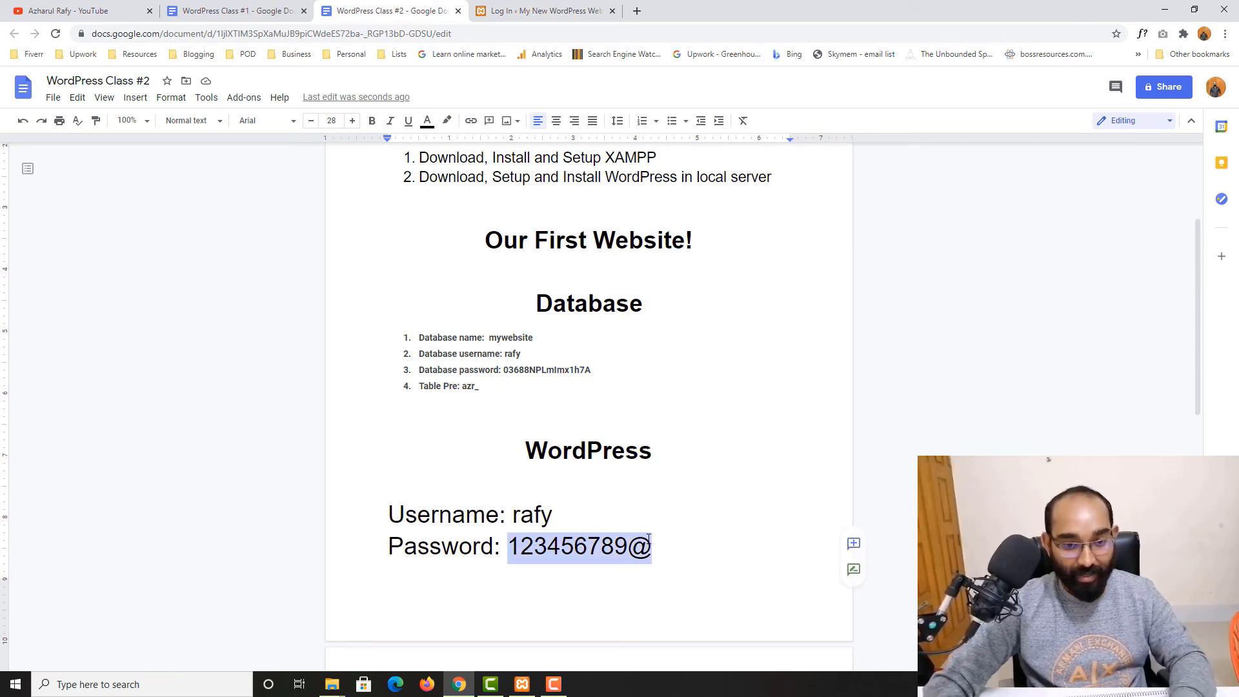
left_click(600, 5)
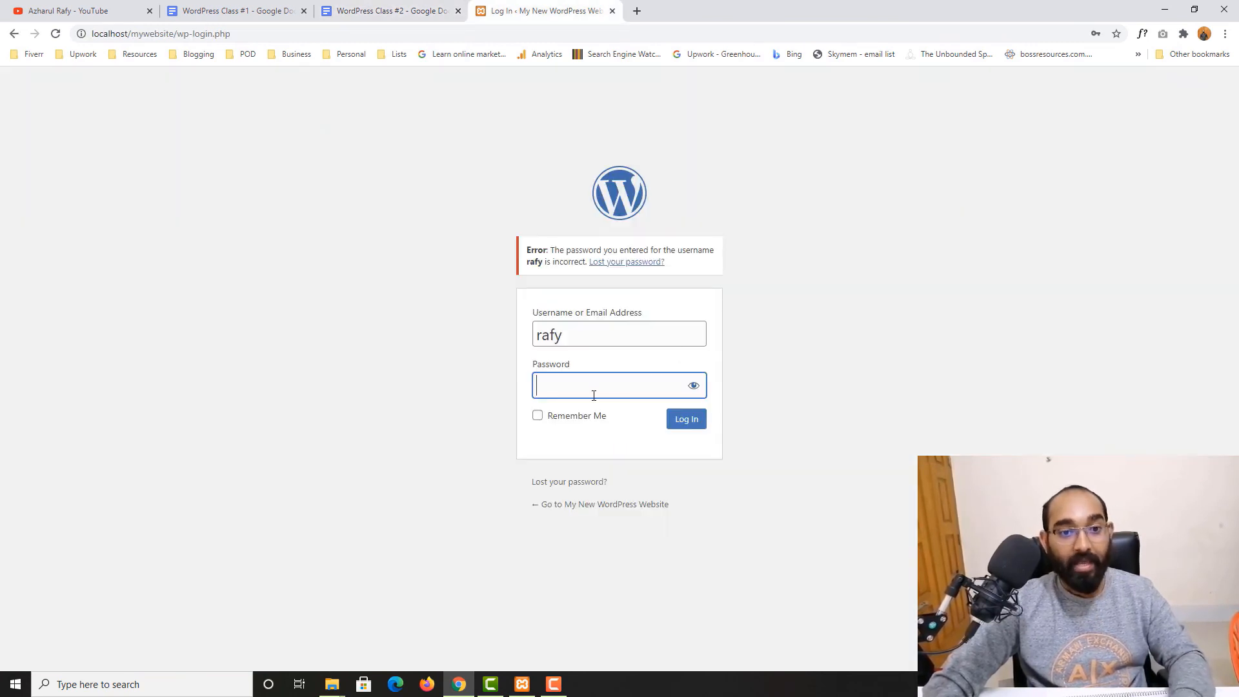
key("ctrl+v")
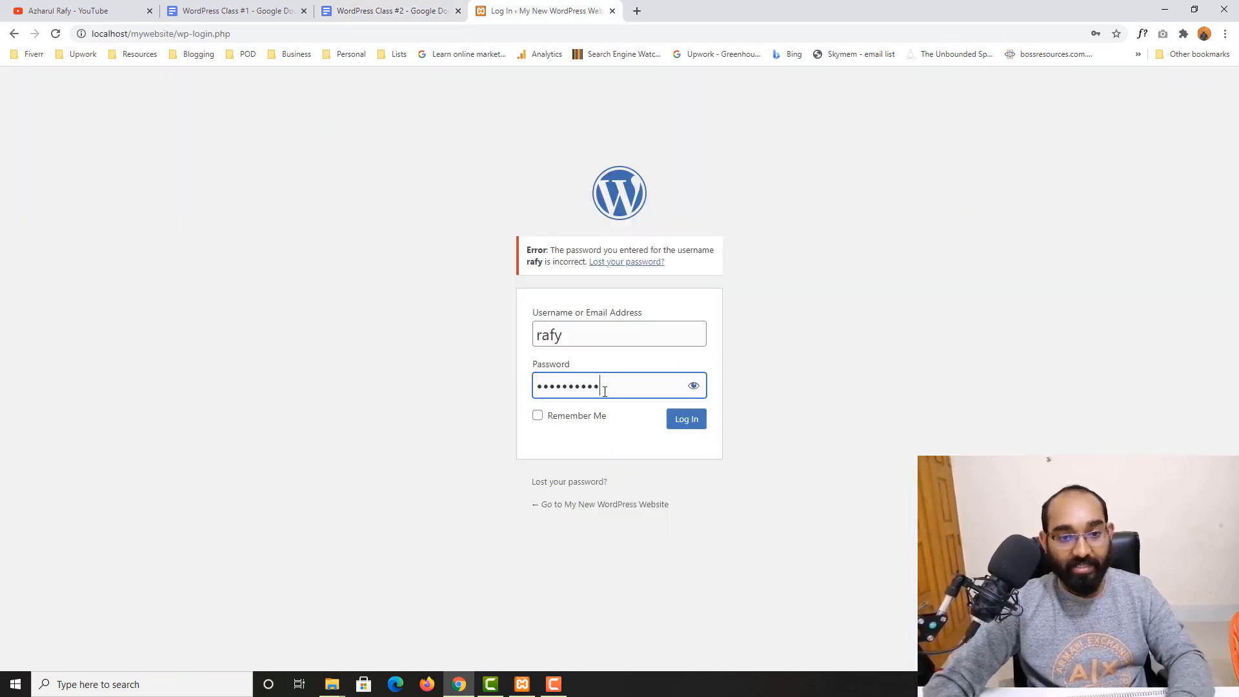
Log in to the WordPress dashboard and close the browser's offer to save the password
left_click(693, 424)
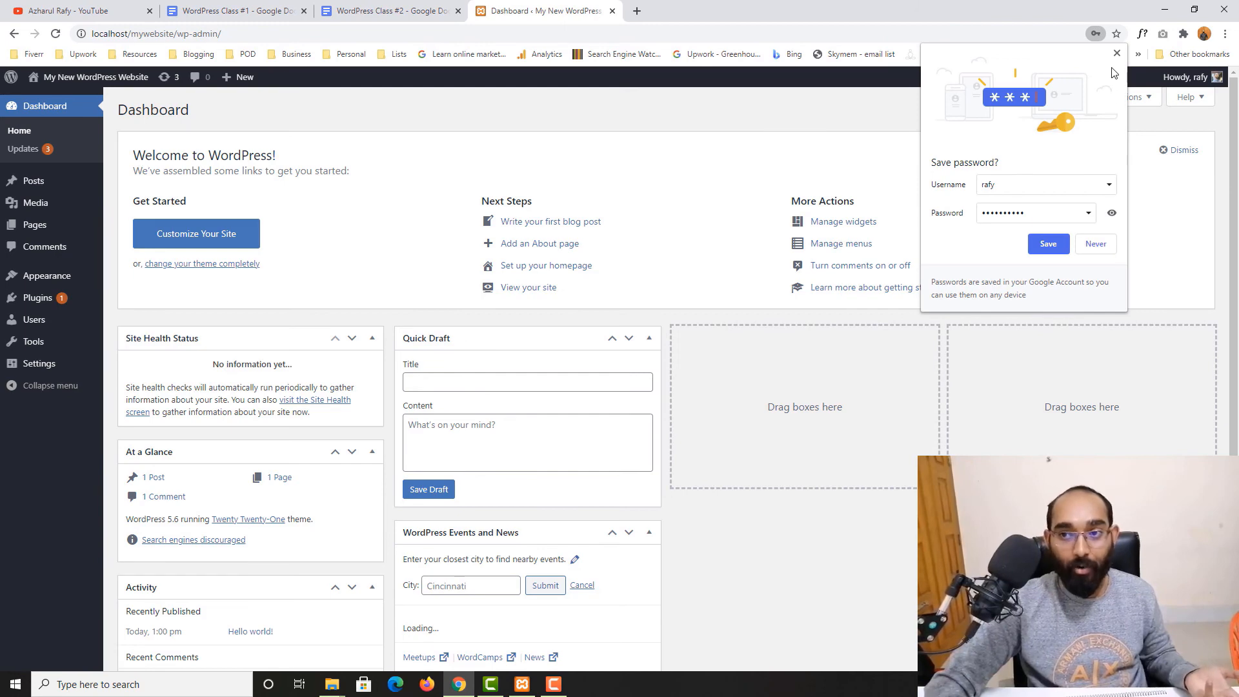
left_click(1117, 54)
scroll(202, 465, "down", 3)
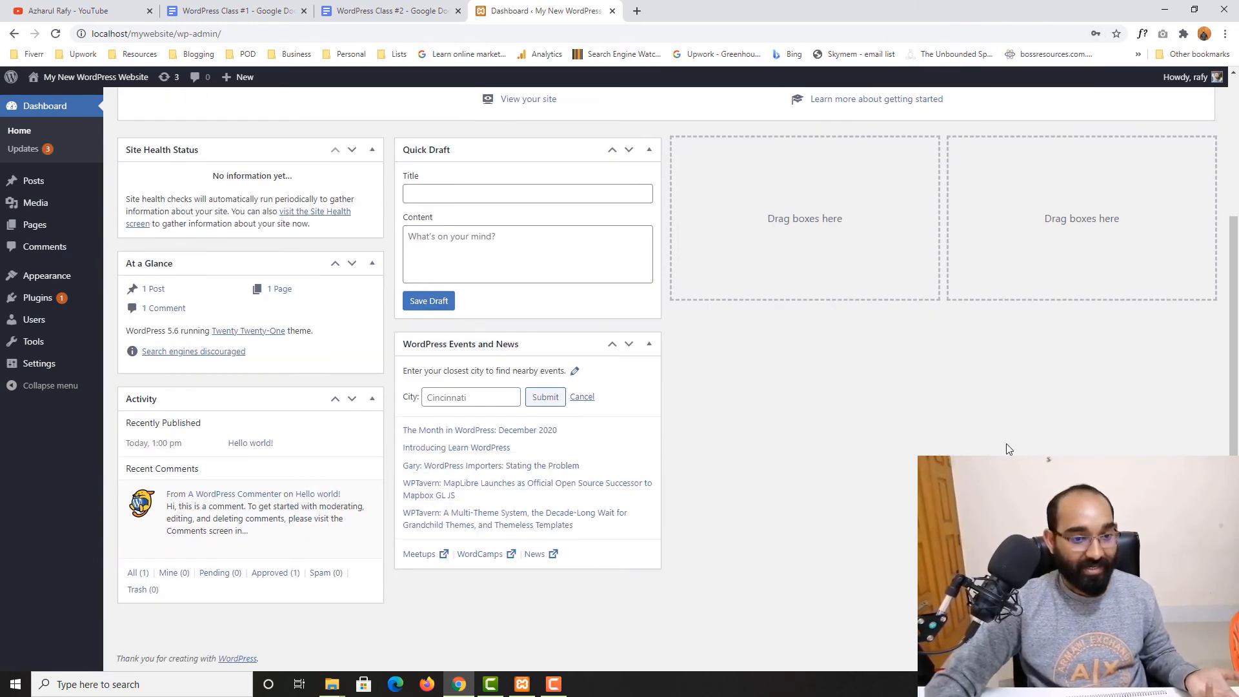
scroll(1008, 449, "up", 3)
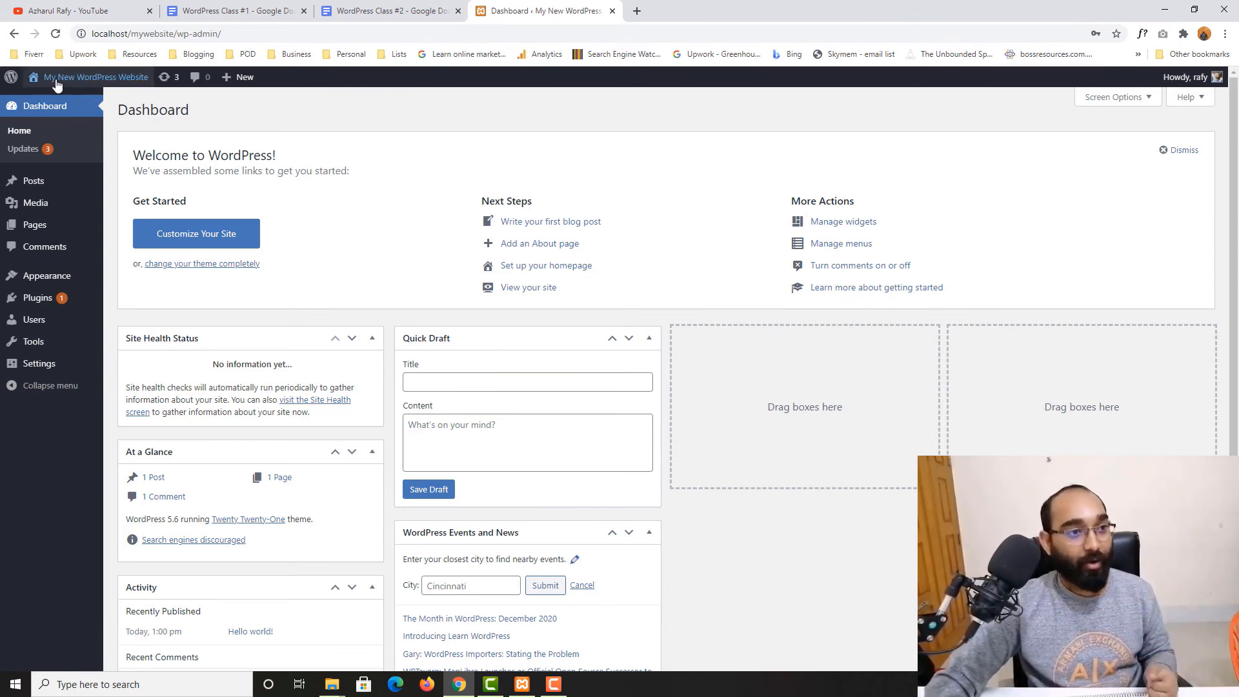
Open the site's front page in a new tab from the site name, look it over, and close that tab
right_click(52, 102)
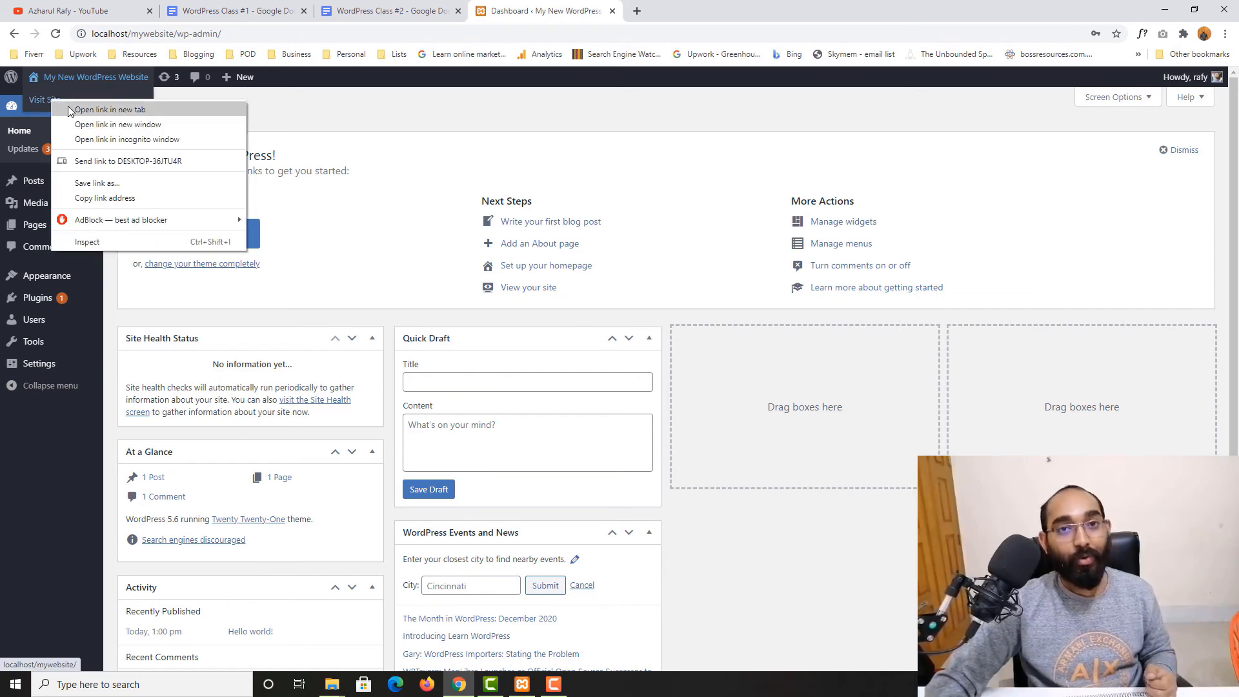
left_click(109, 110)
left_click(696, 11)
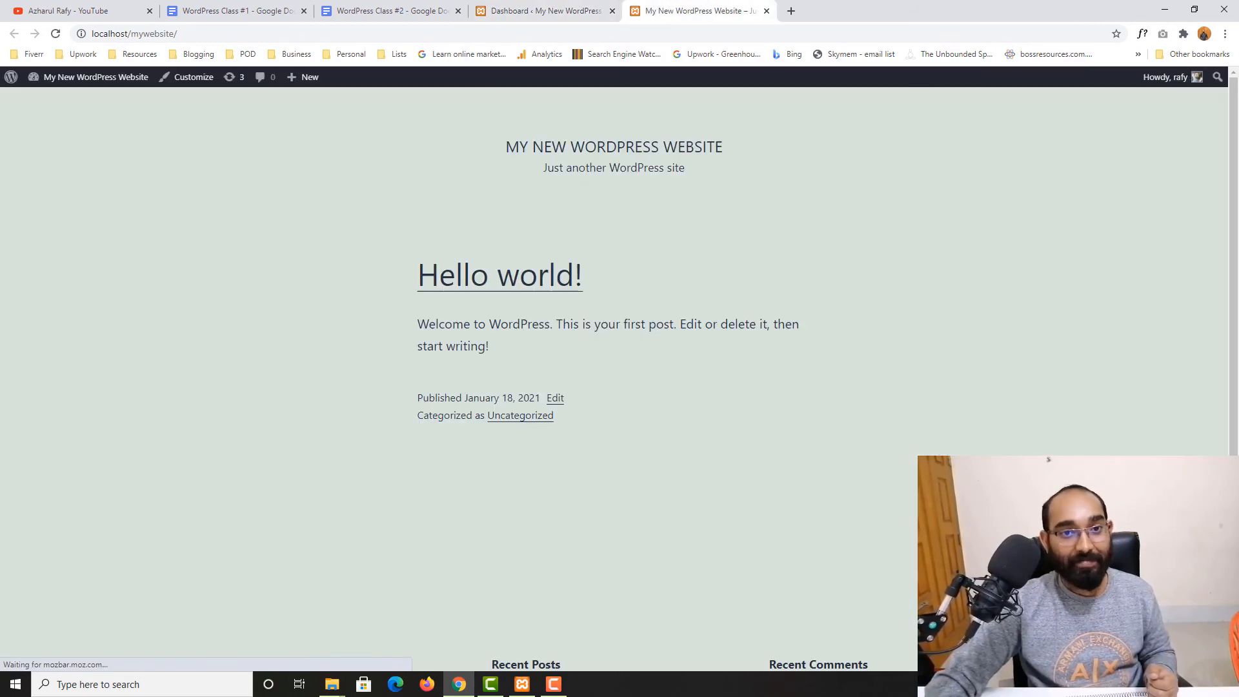
scroll(29, 425, "down", 3)
scroll(28, 435, "up", 3)
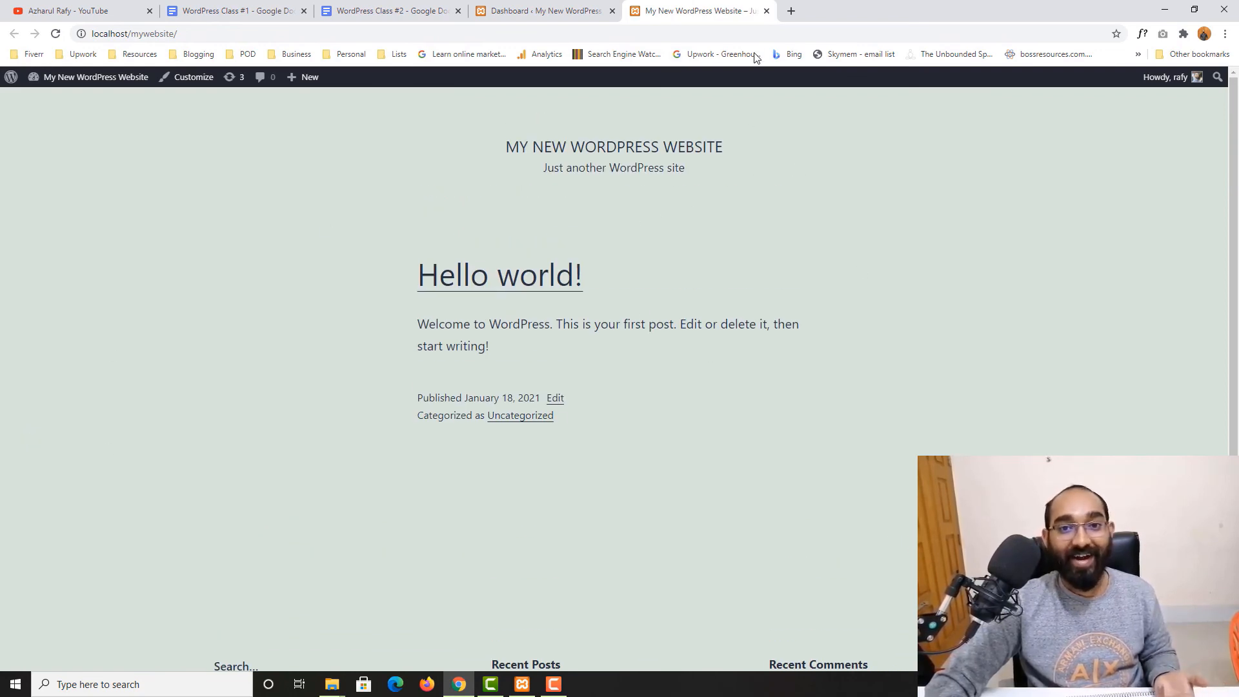
scroll(597, 323, "down", 1)
scroll(832, 226, "up", 1)
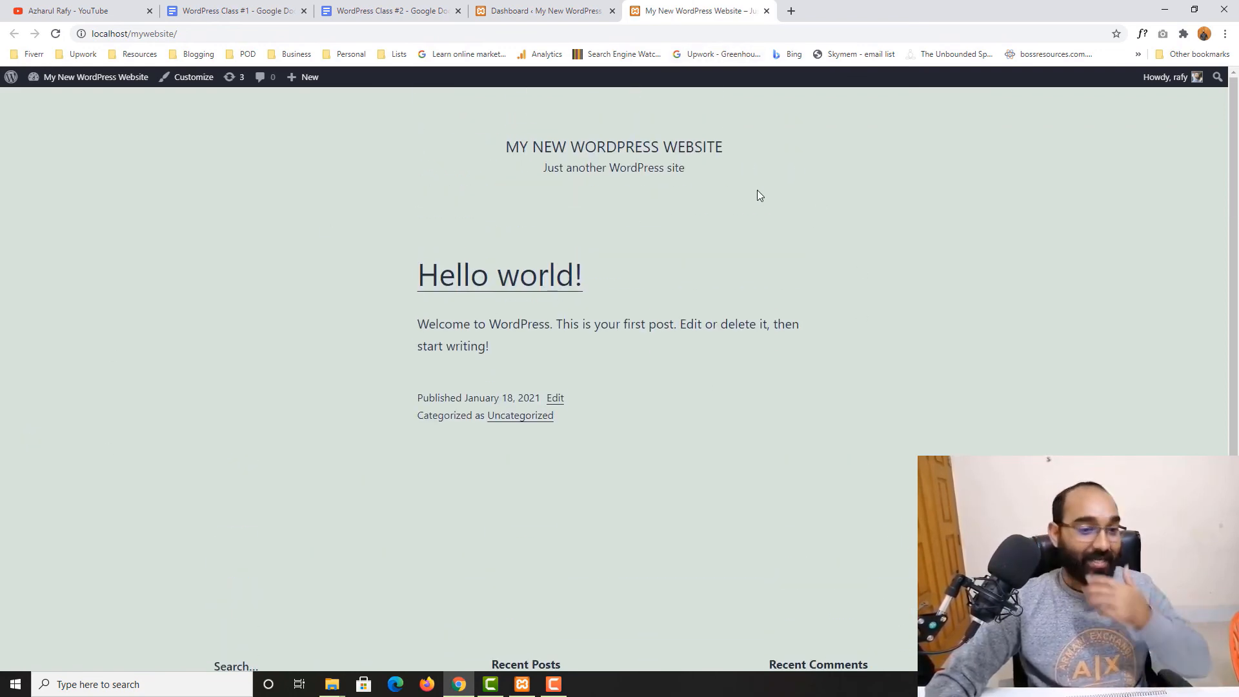
left_click(766, 11)
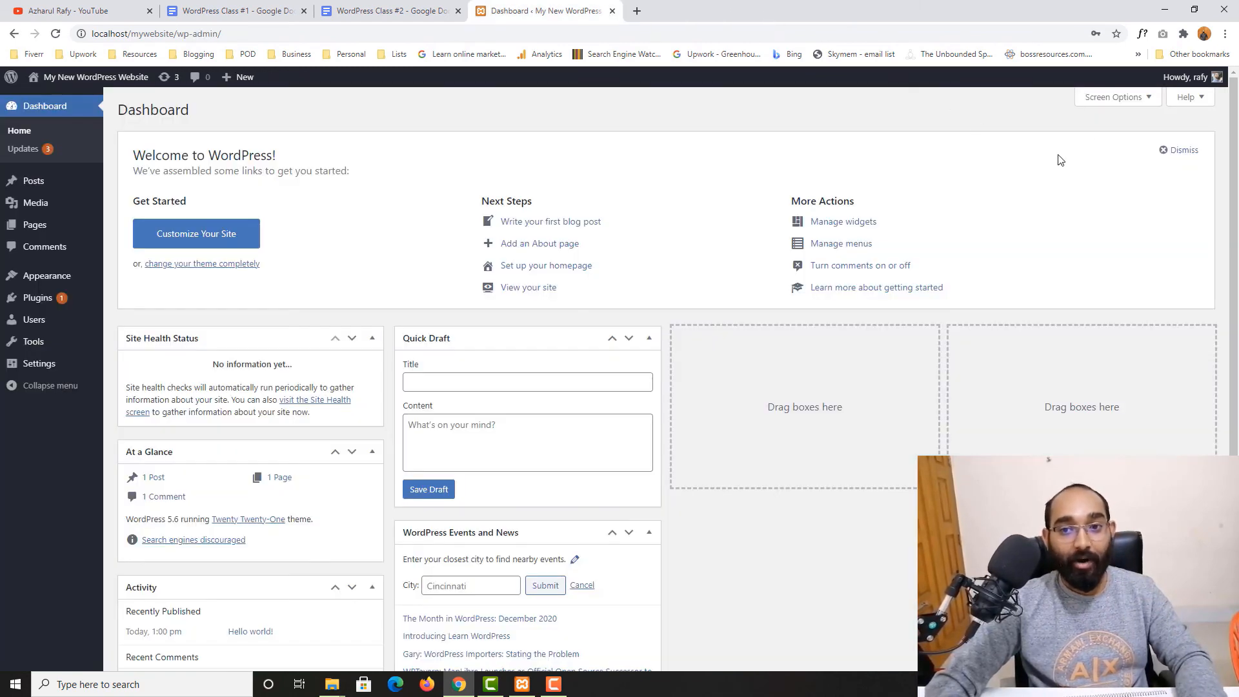
Log out of the WordPress dashboard and close the Chrome window
mouse_move(1190, 78)
left_click(1140, 152)
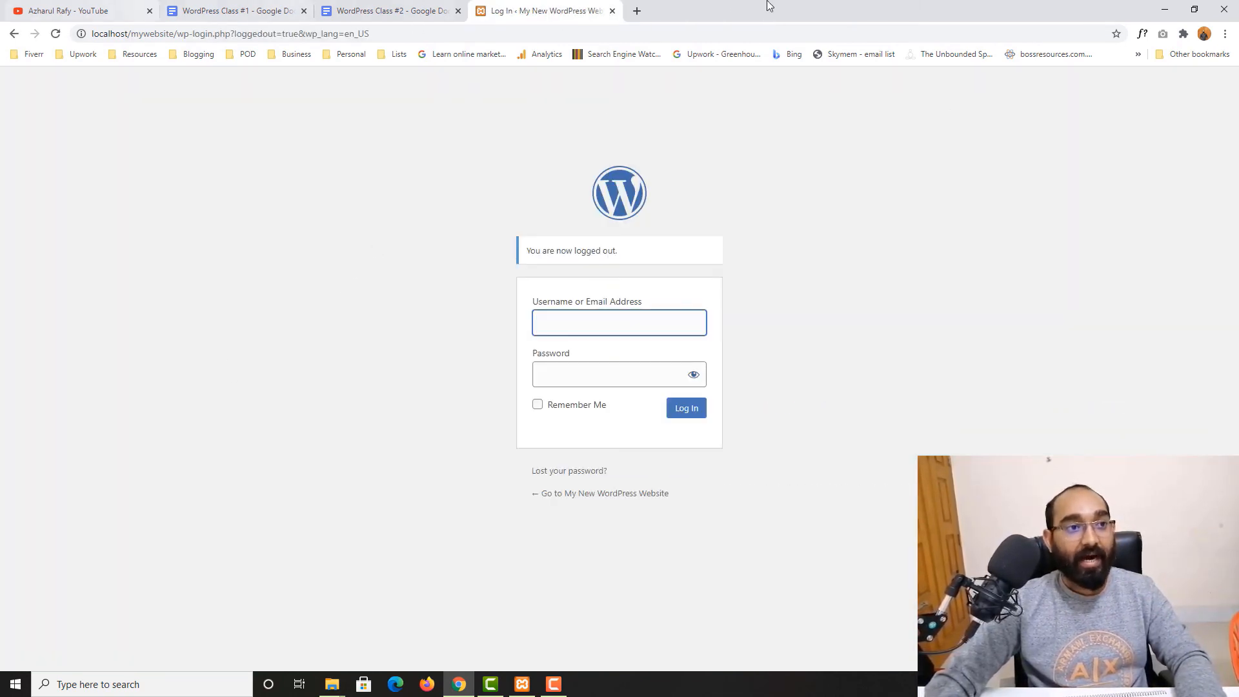
left_click(1229, 6)
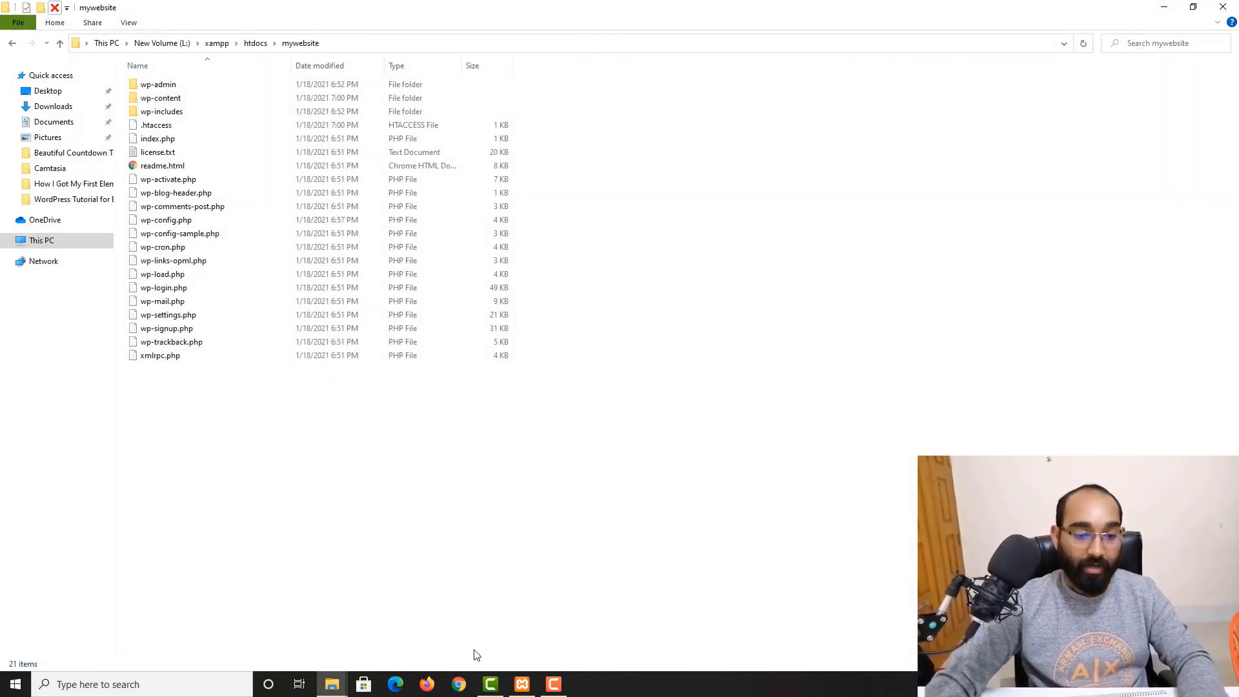
left_click(460, 683)
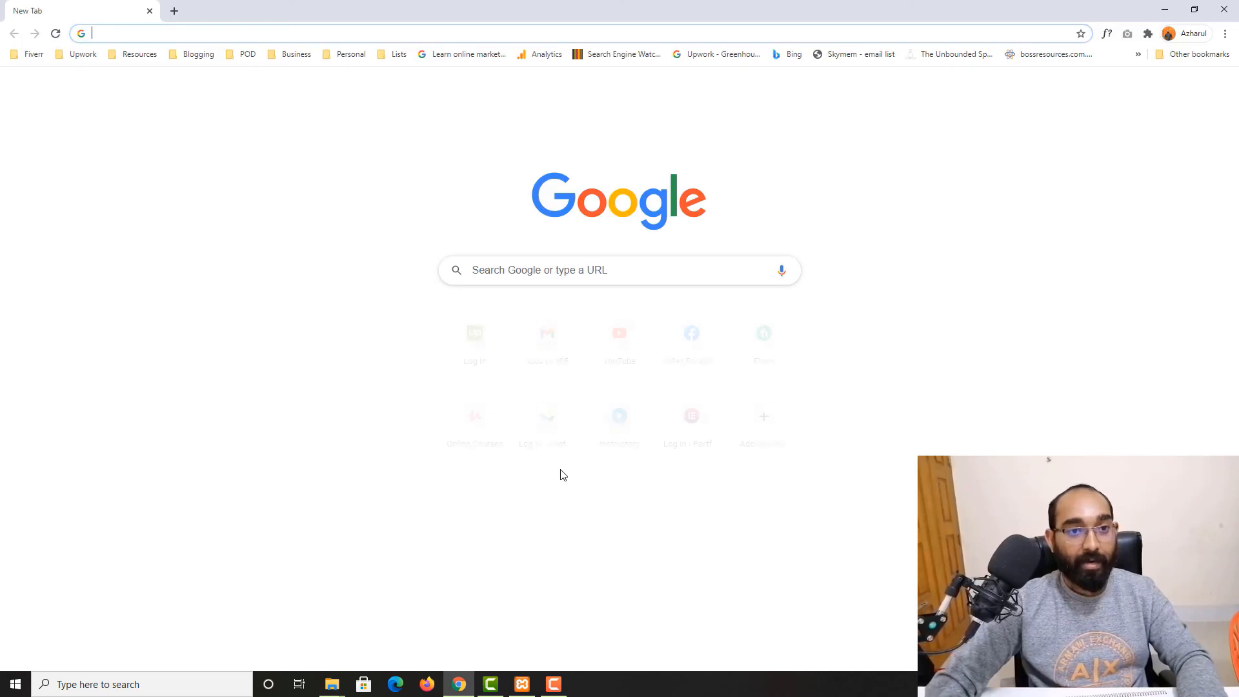
left_click(1195, 7)
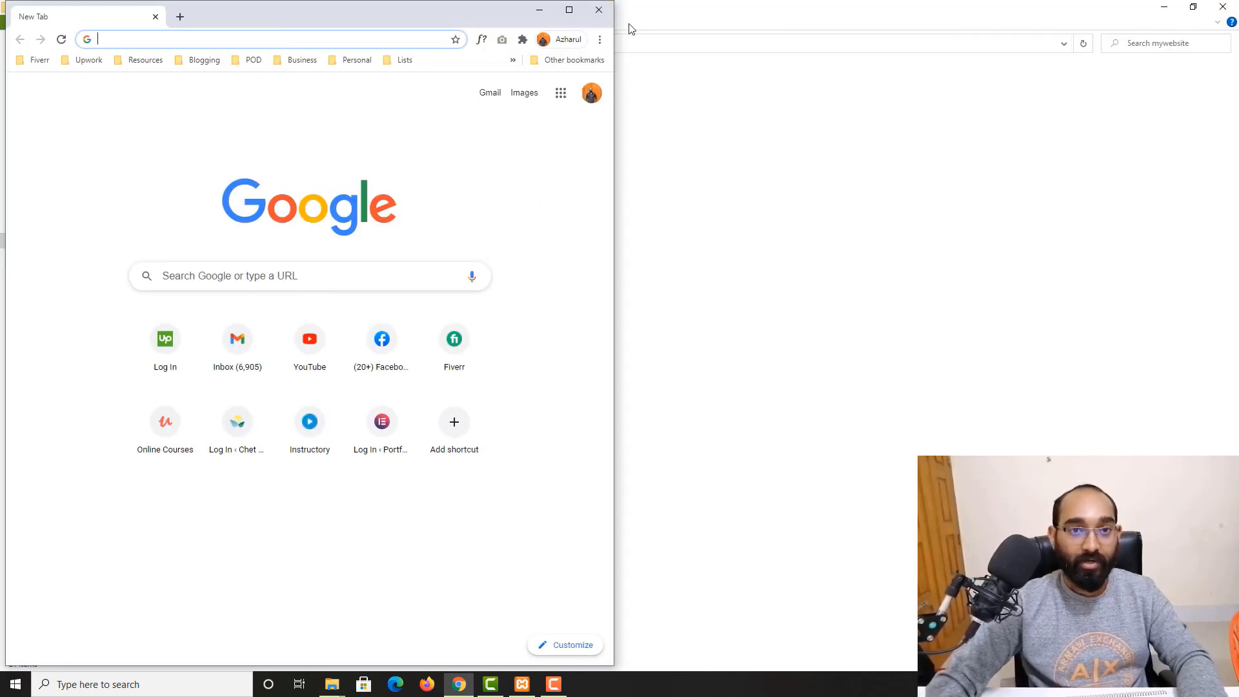
left_click(457, 685)
Open Firefox and visit localhost/mywebsite to view the site's front page
left_click(426, 684)
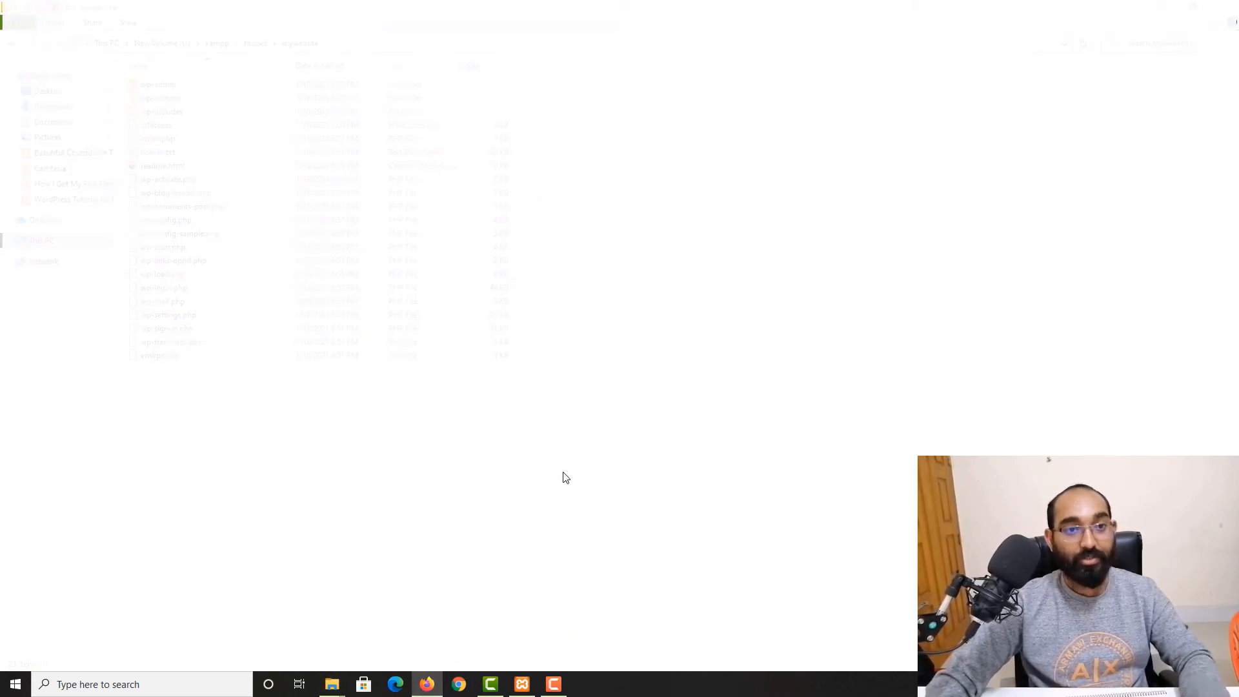
left_click(409, 37)
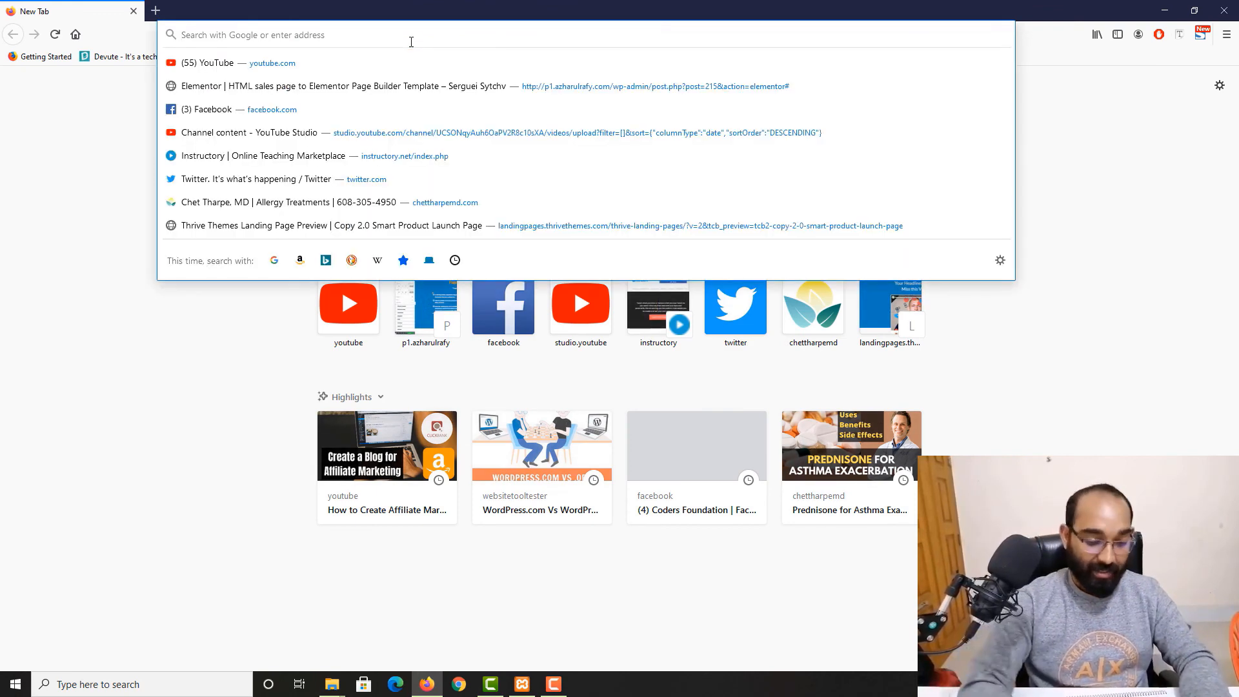
type("localho")
type("st")
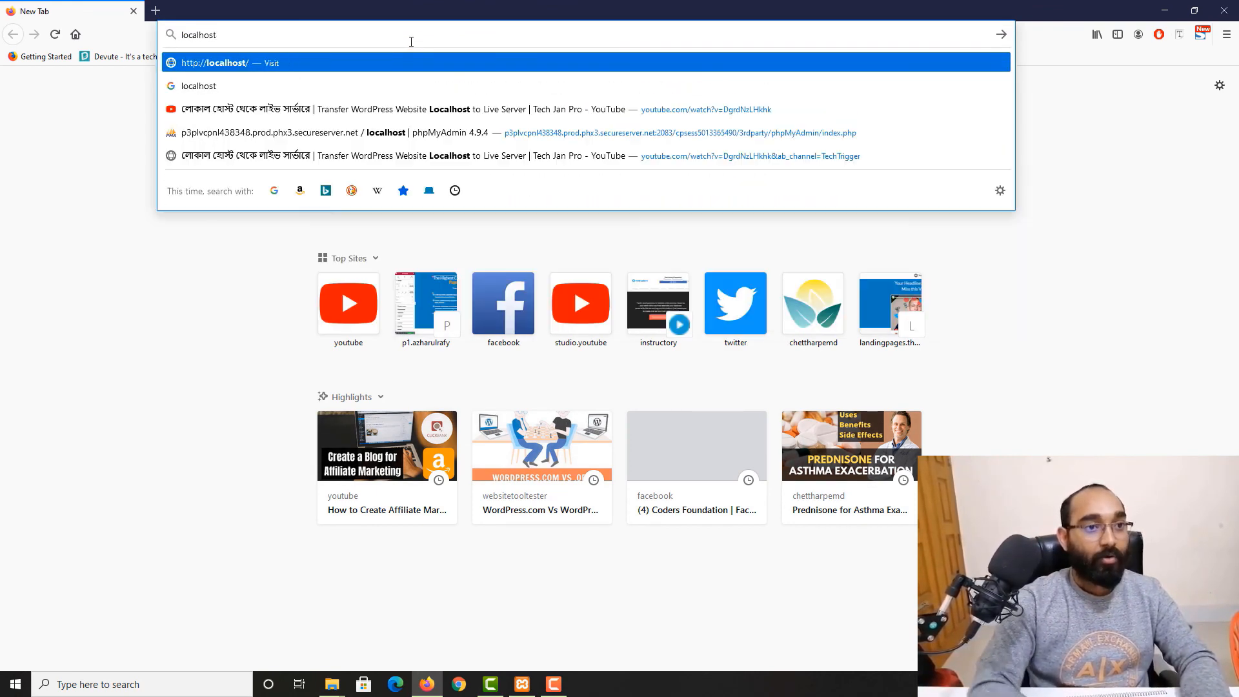
type("/mywebsite")
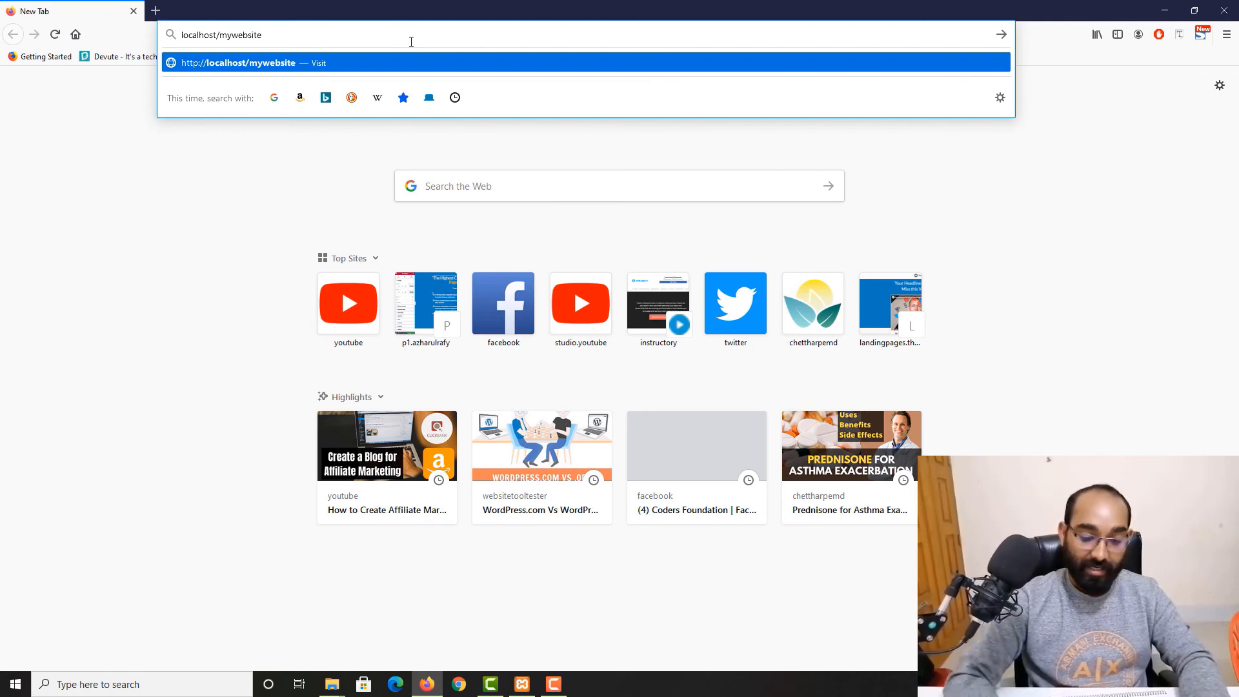
key("Return")
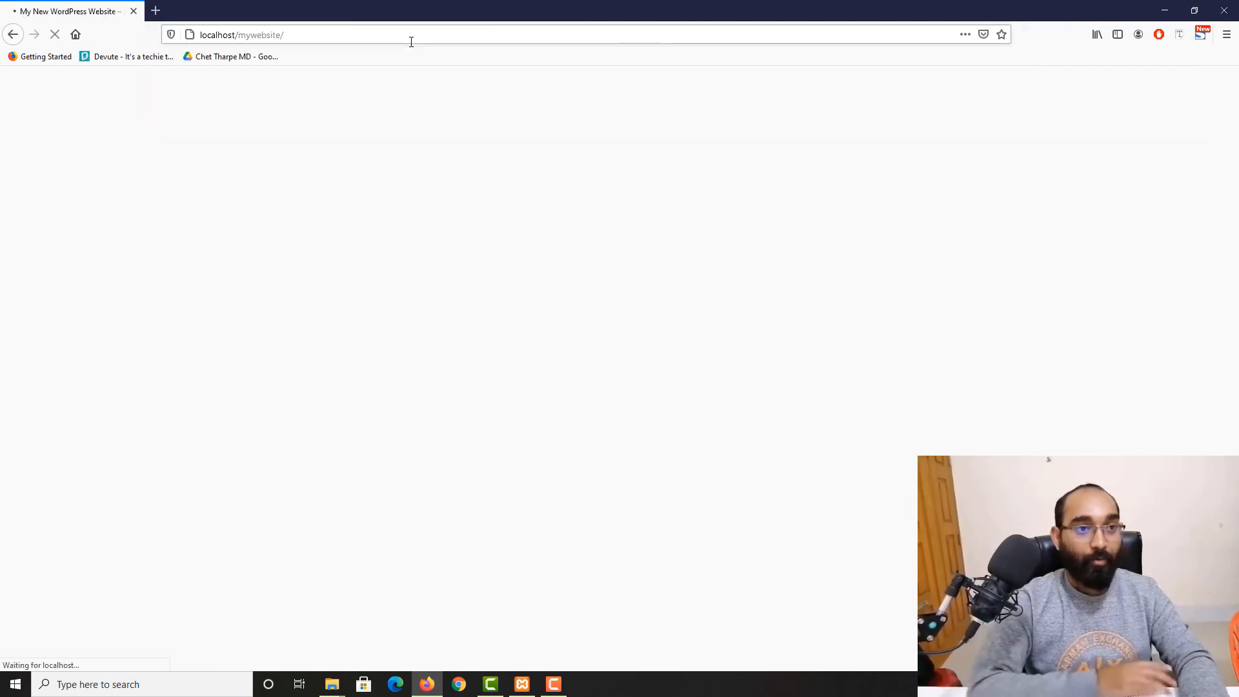
scroll(115, 465, "down", 3)
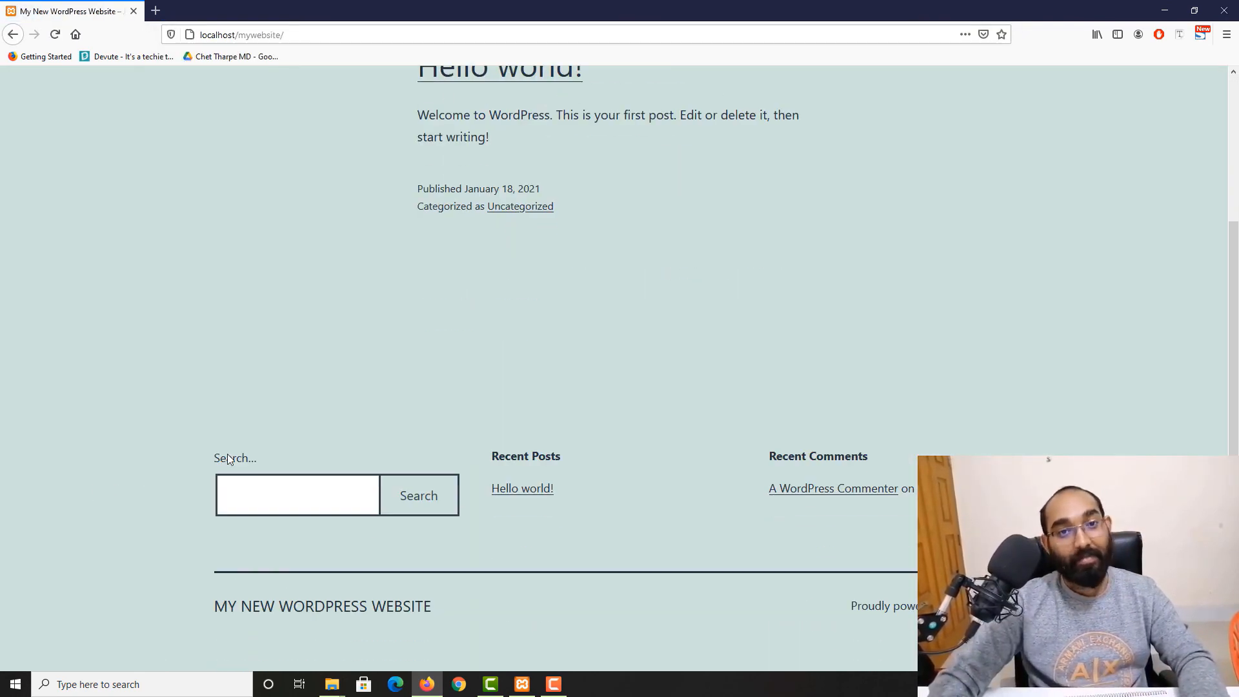
scroll(813, 344, "up", 3)
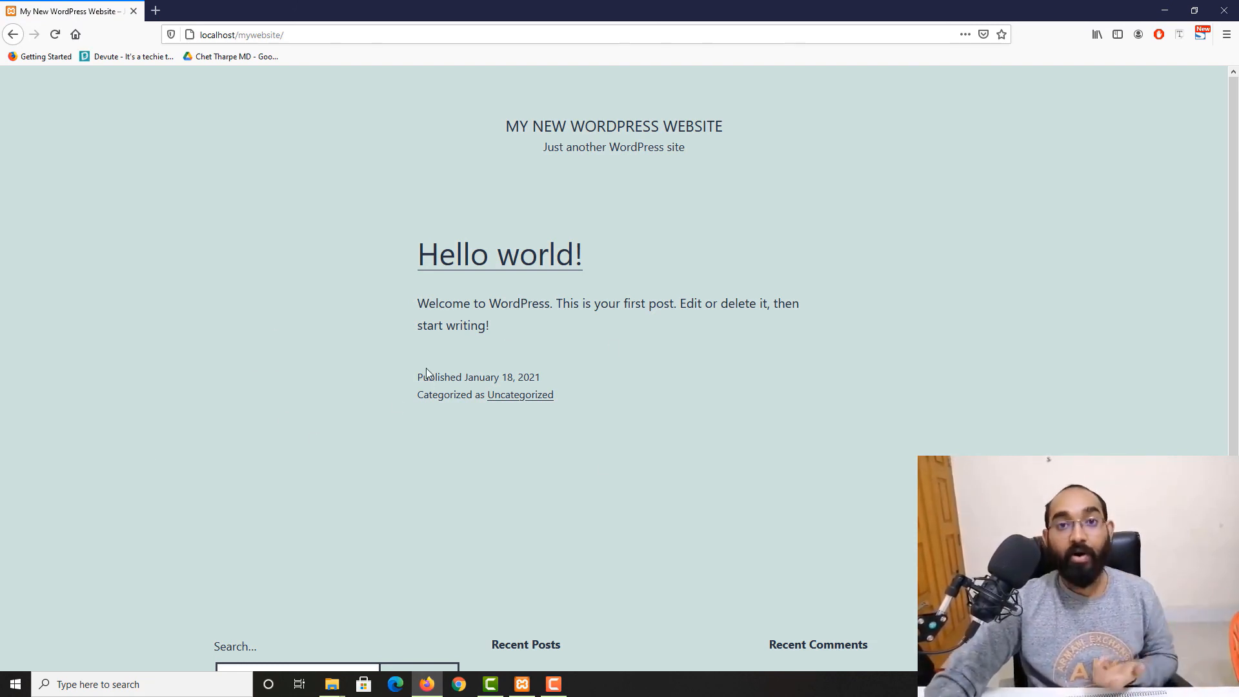
Go to localhost/mywebsite/wp-admin to reach the WordPress login page
left_click(330, 35)
left_click(356, 35)
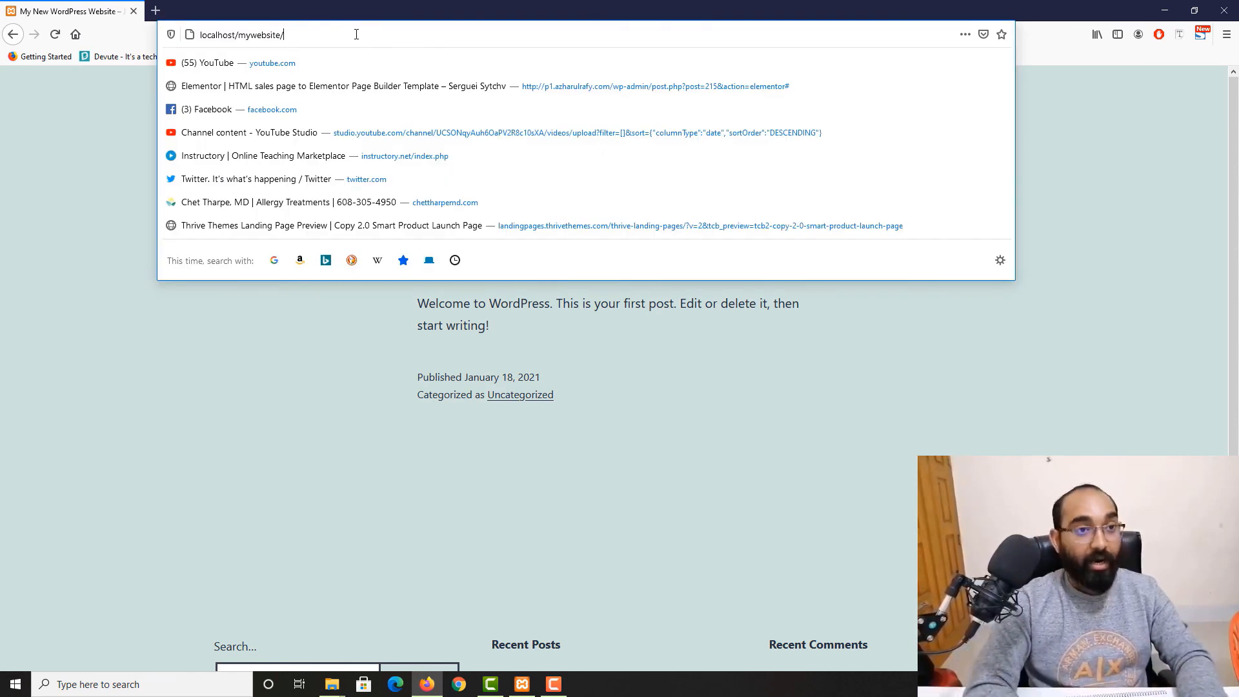
type("wp-")
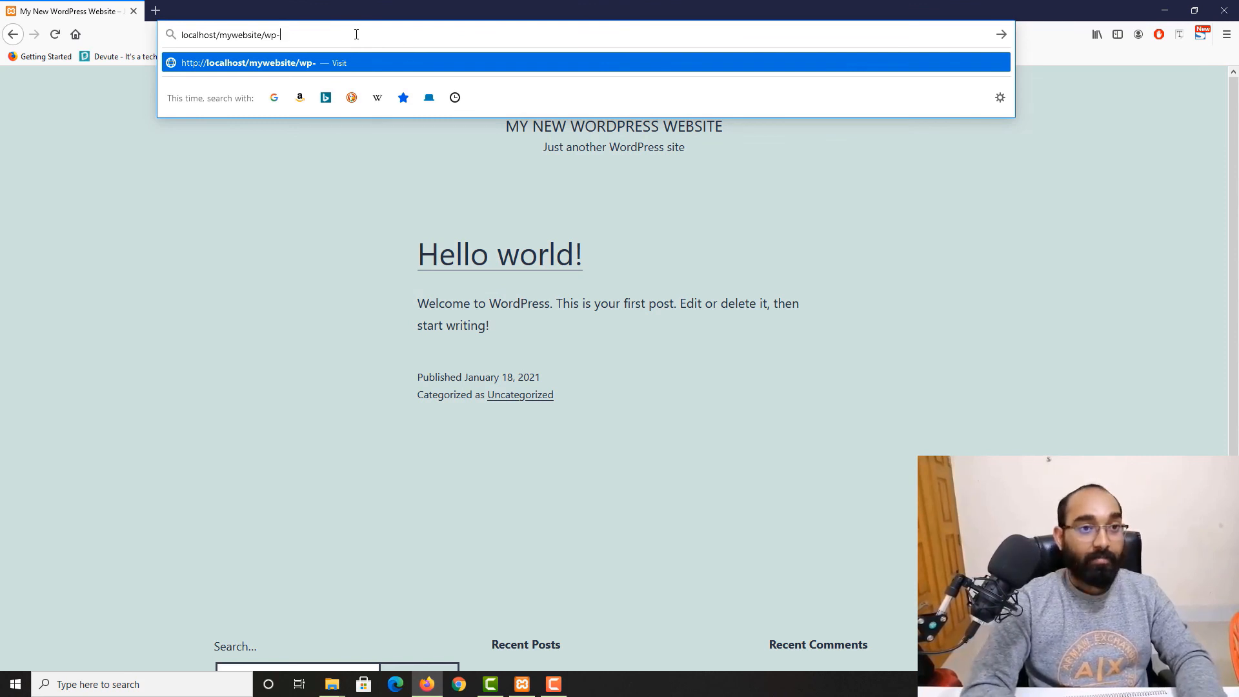
type("admin")
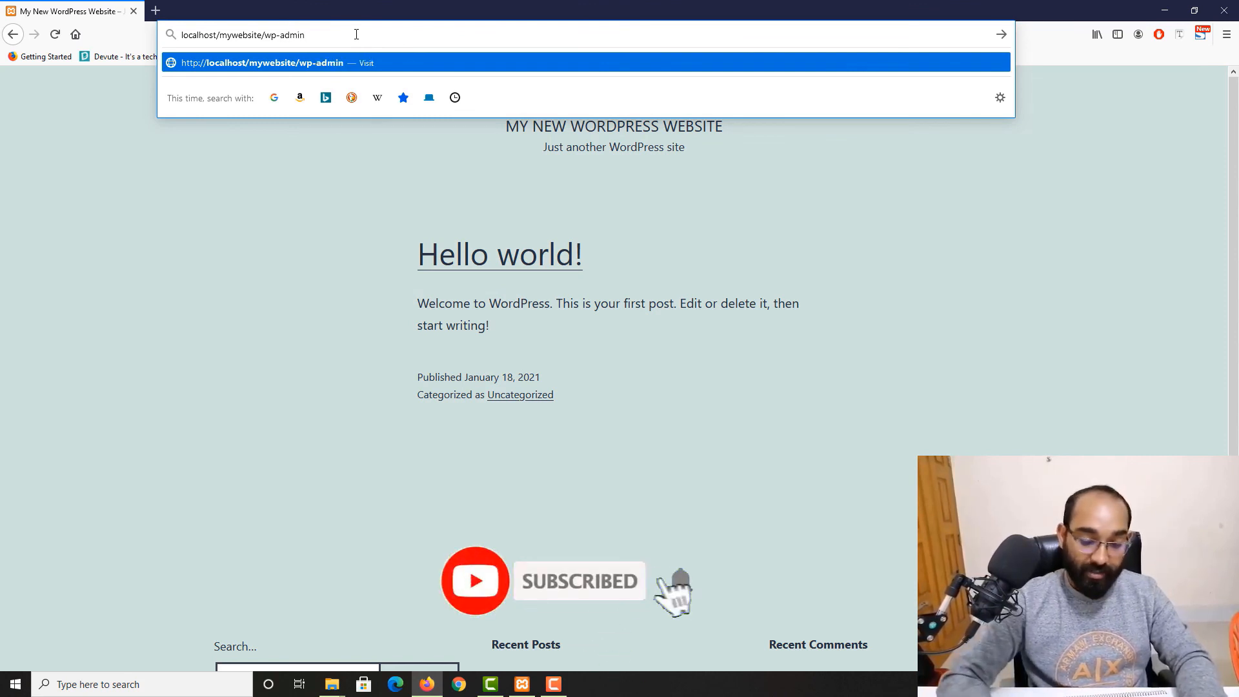
key("Return")
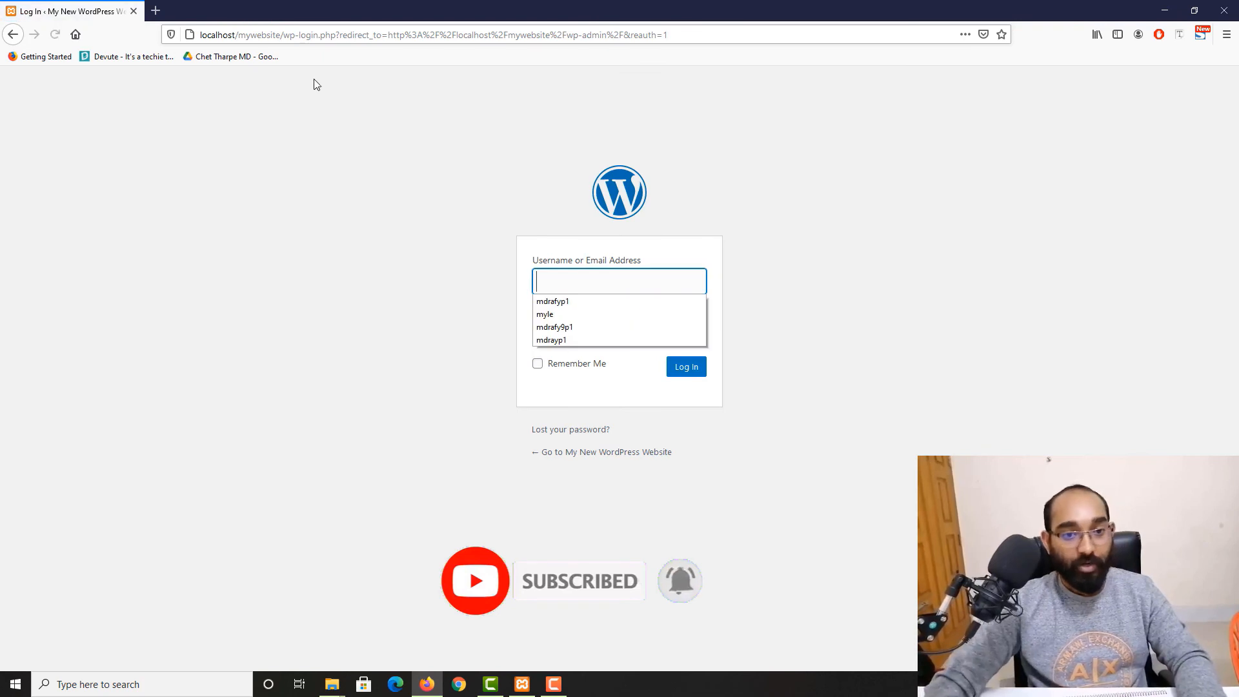
Log in with the admin username and the account password
left_click(271, 275)
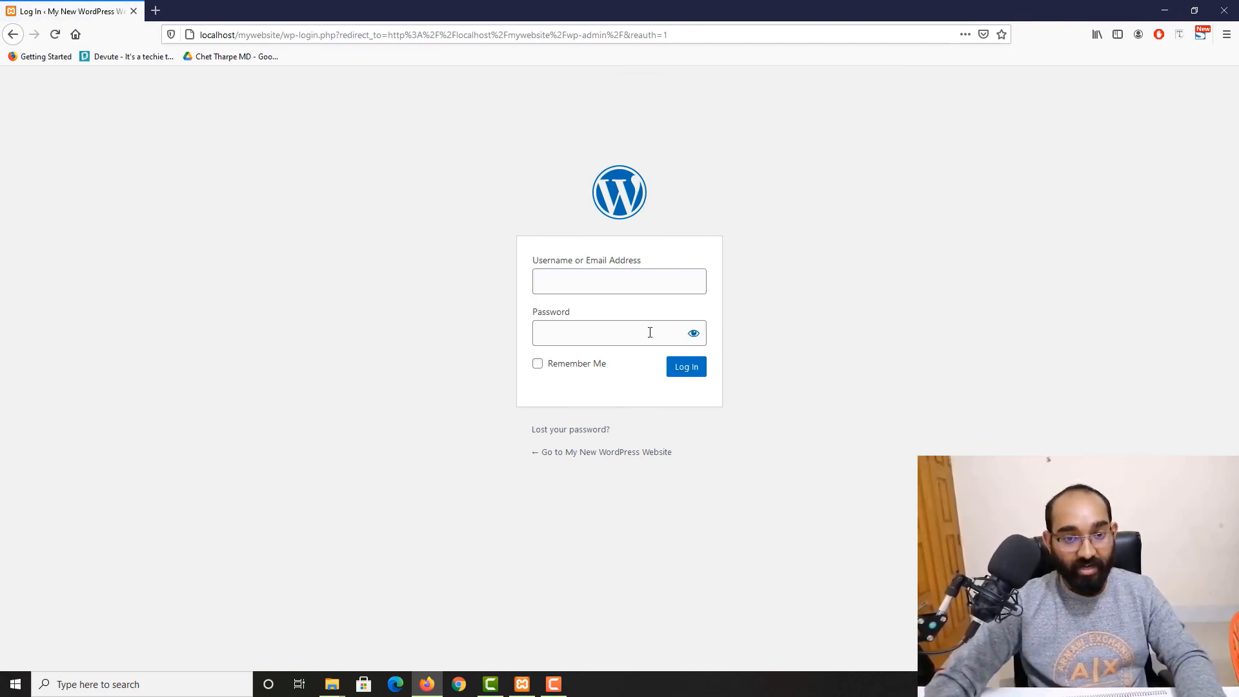
left_click(622, 286)
type("rafy")
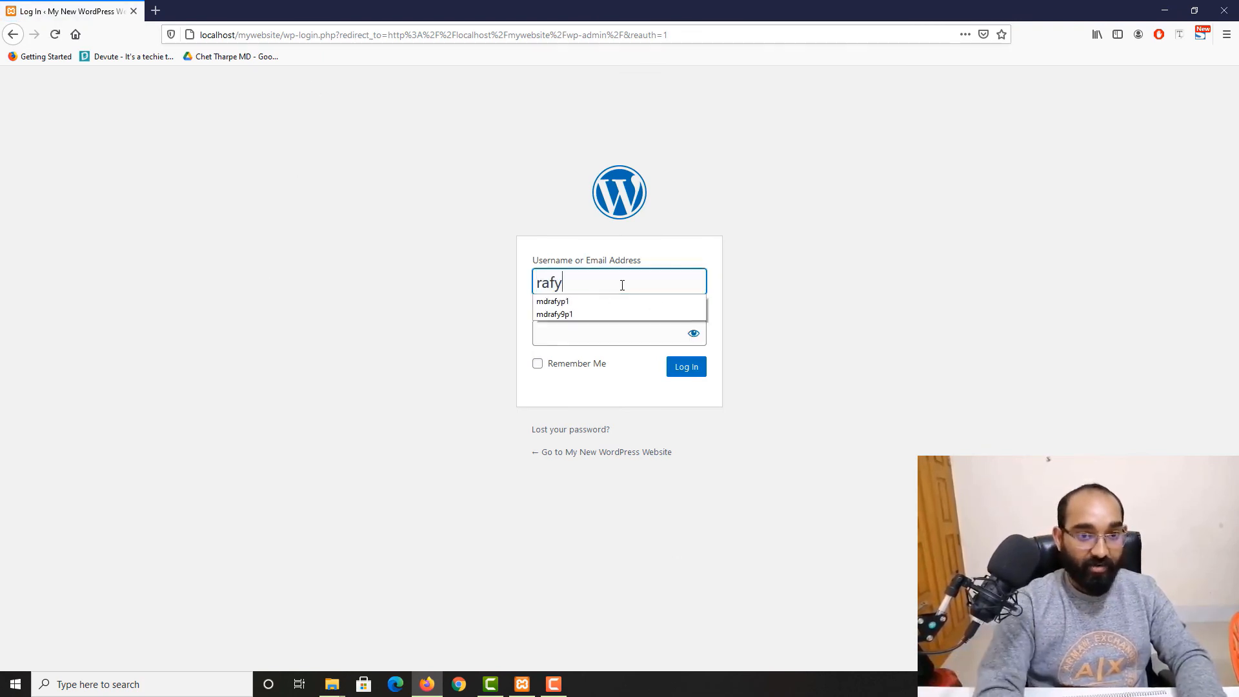
left_click(586, 335)
type("•••••••")
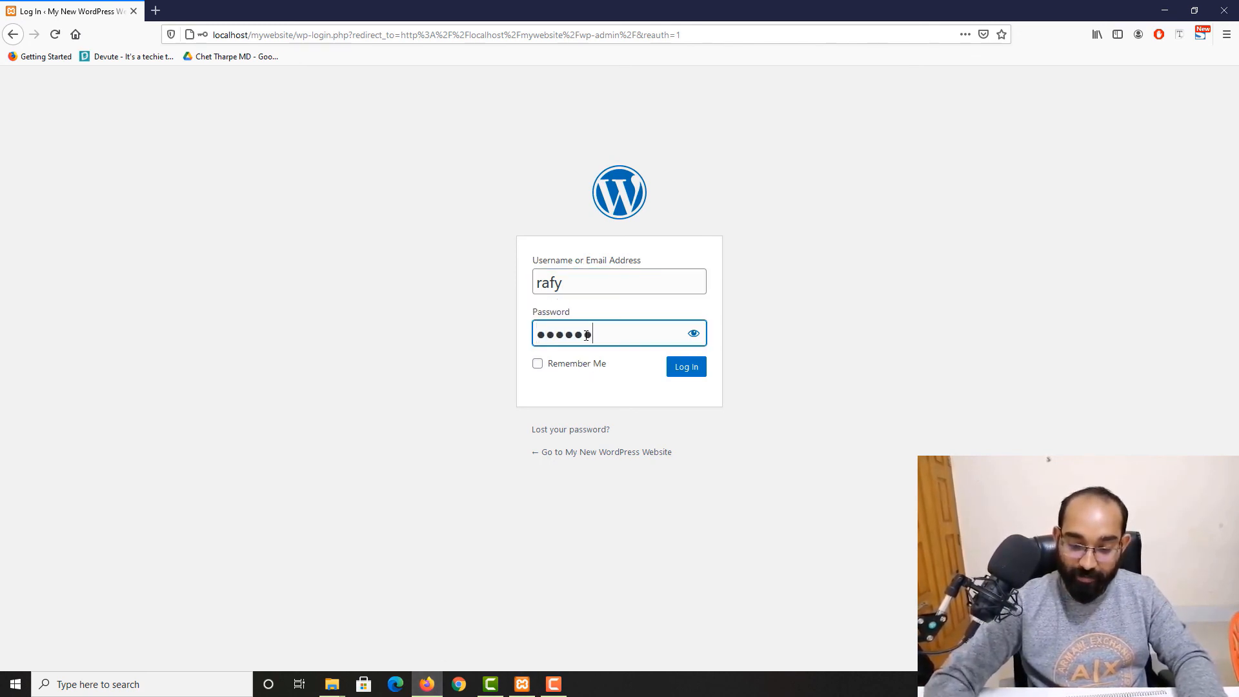
type("•••")
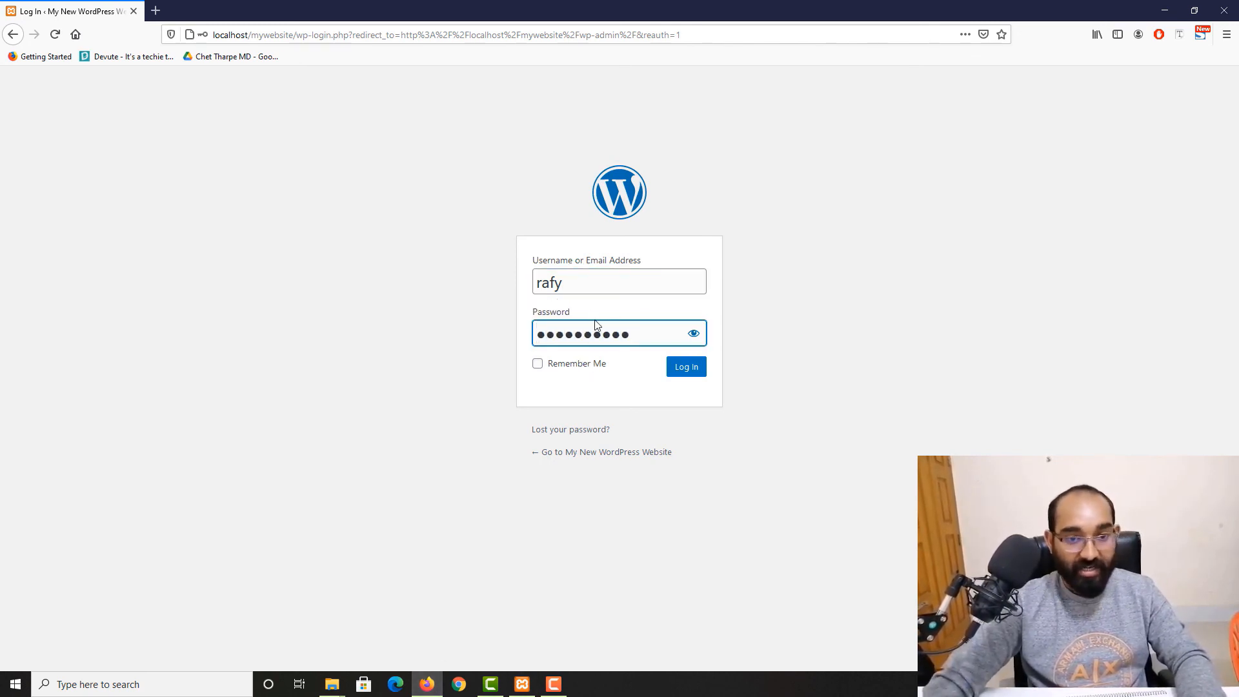
left_click(686, 367)
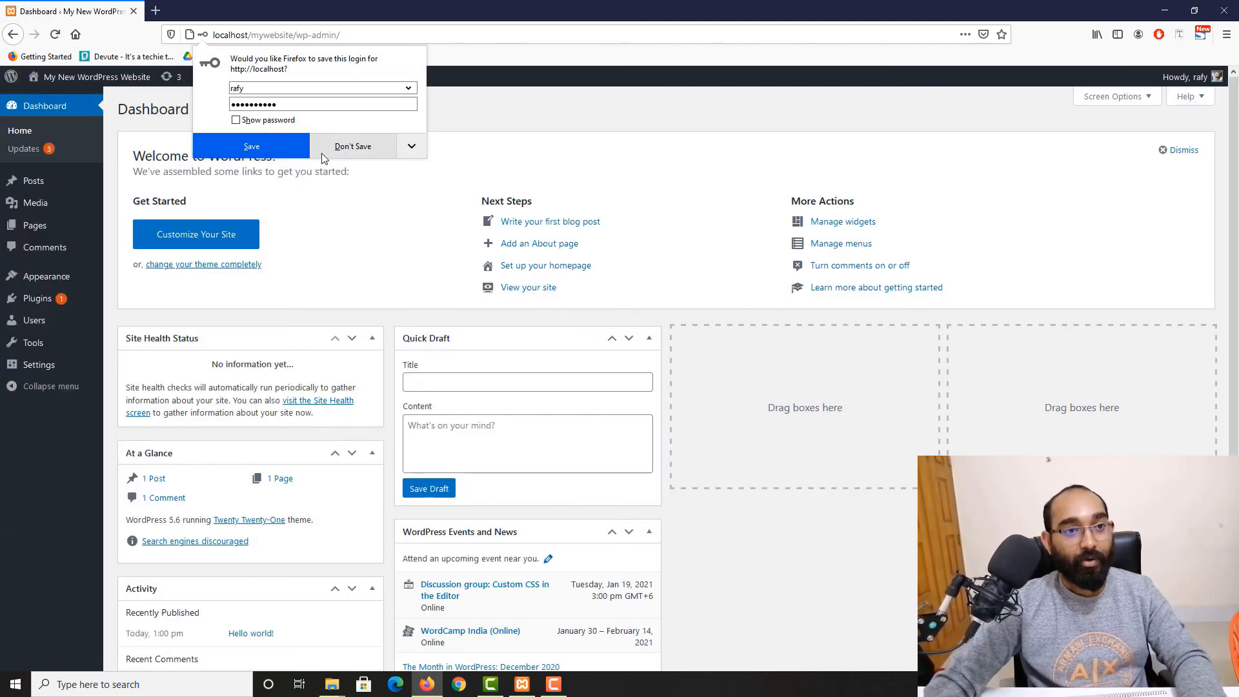
Decline Firefox's offer to save the login and briefly check the credentials document in Chrome
left_click(381, 212)
scroll(266, 439, "down", 4)
scroll(354, 461, "up", 4)
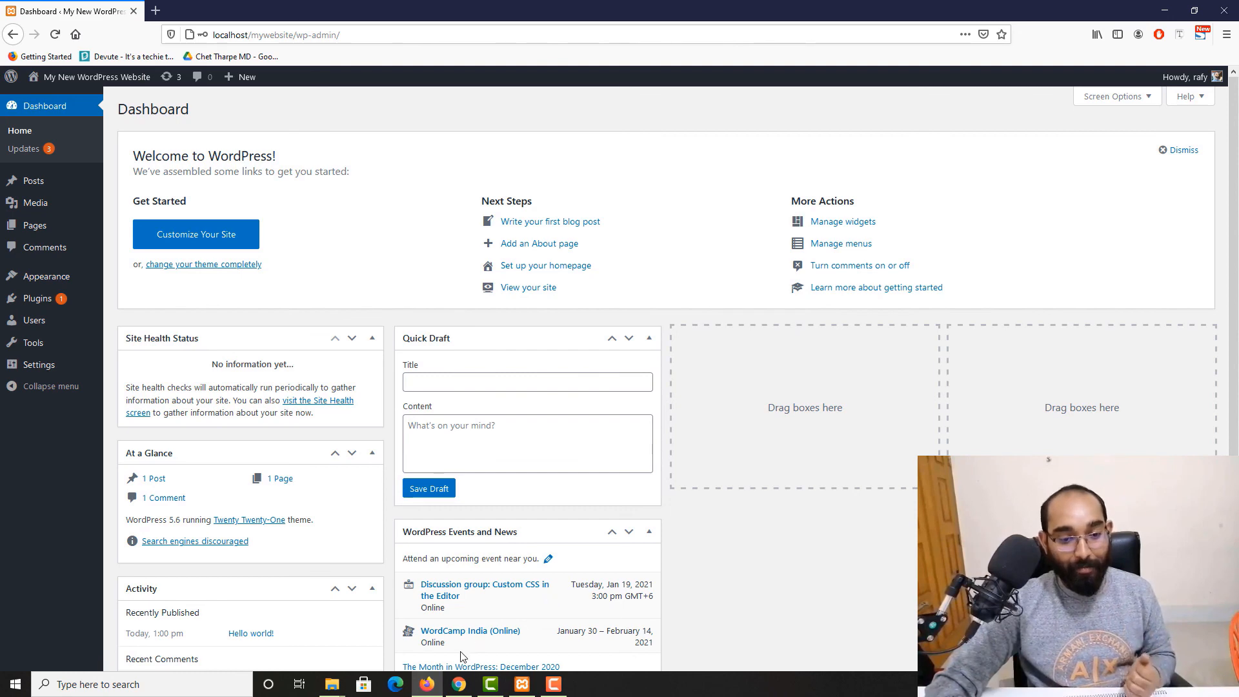
left_click(458, 684)
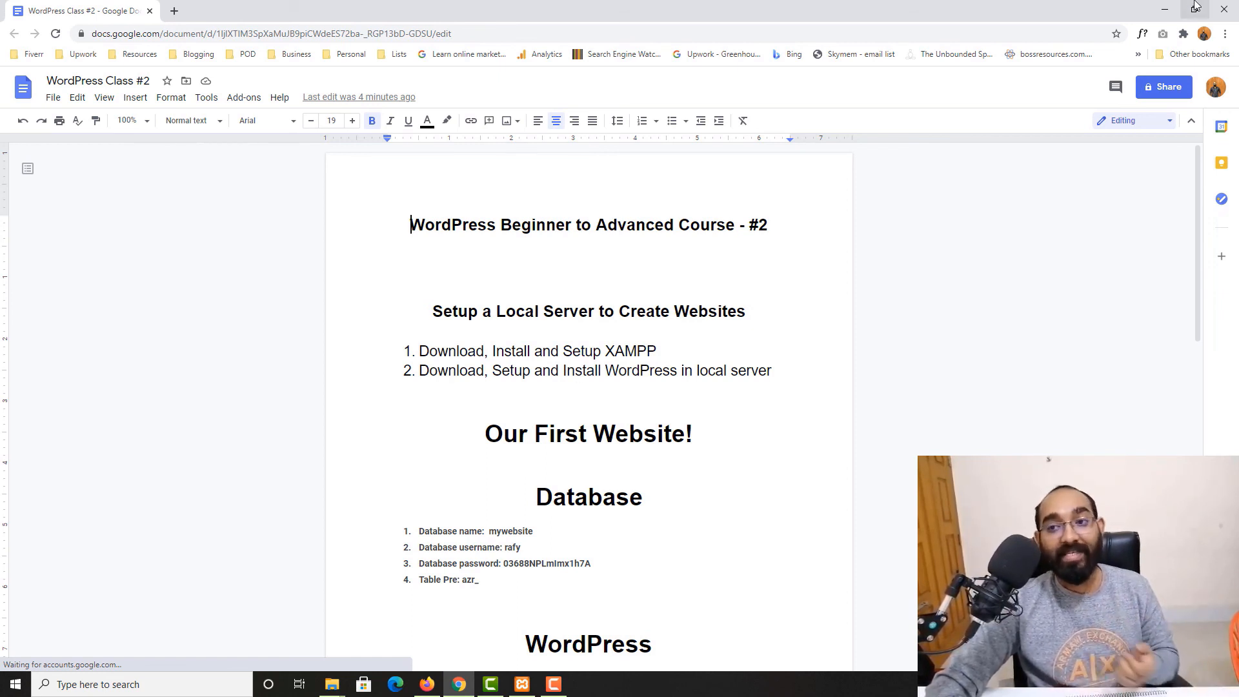
left_click(1164, 9)
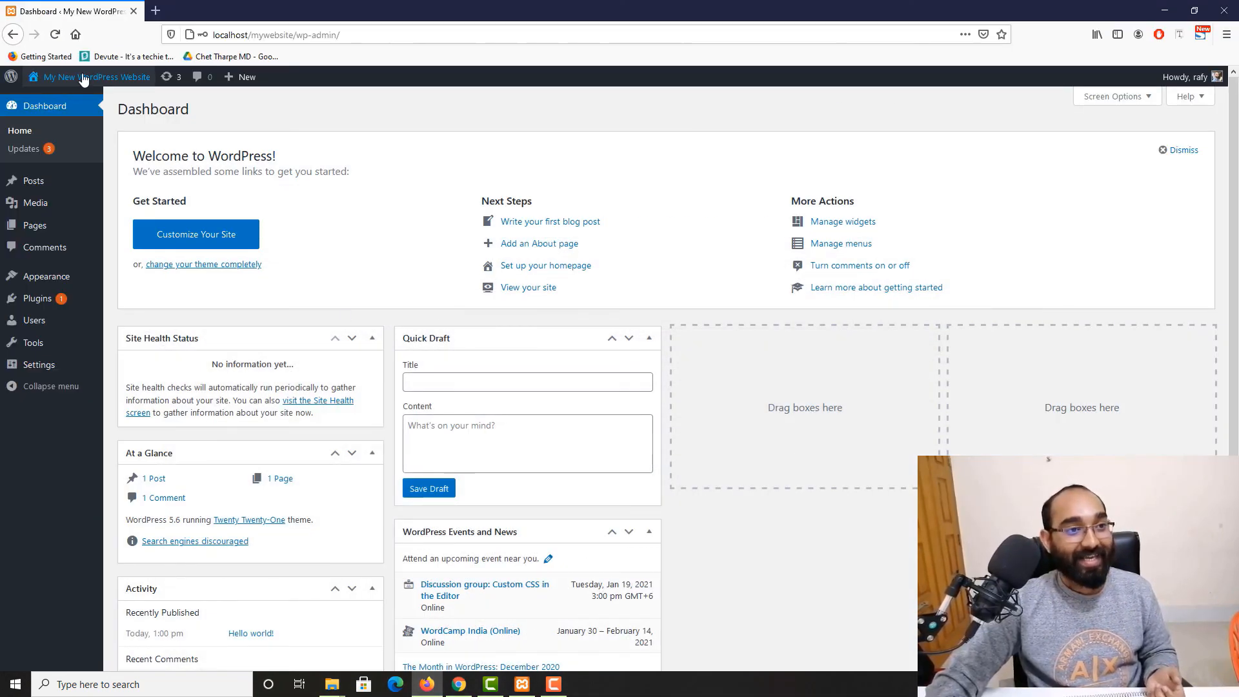
Open the site's front page in a new Firefox tab from the site name and return to the dashboard tab
right_click(64, 93)
left_click(175, 108)
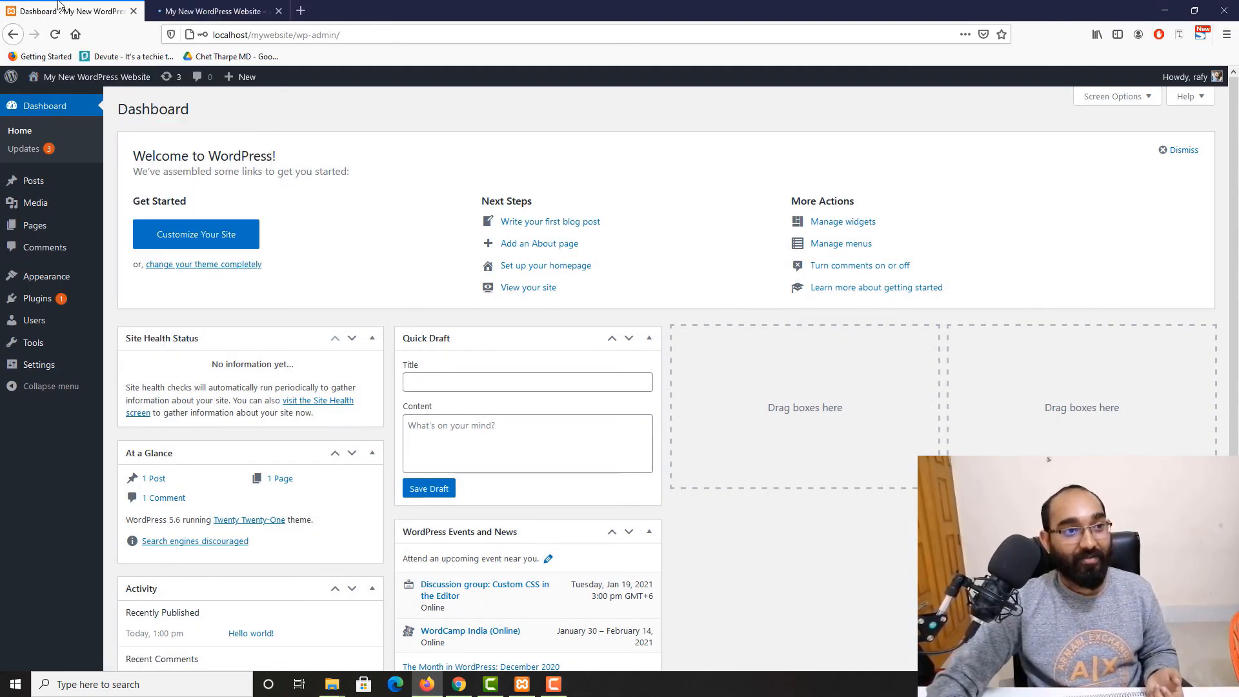
scroll(261, 463, "down", 3)
scroll(223, 469, "up", 3)
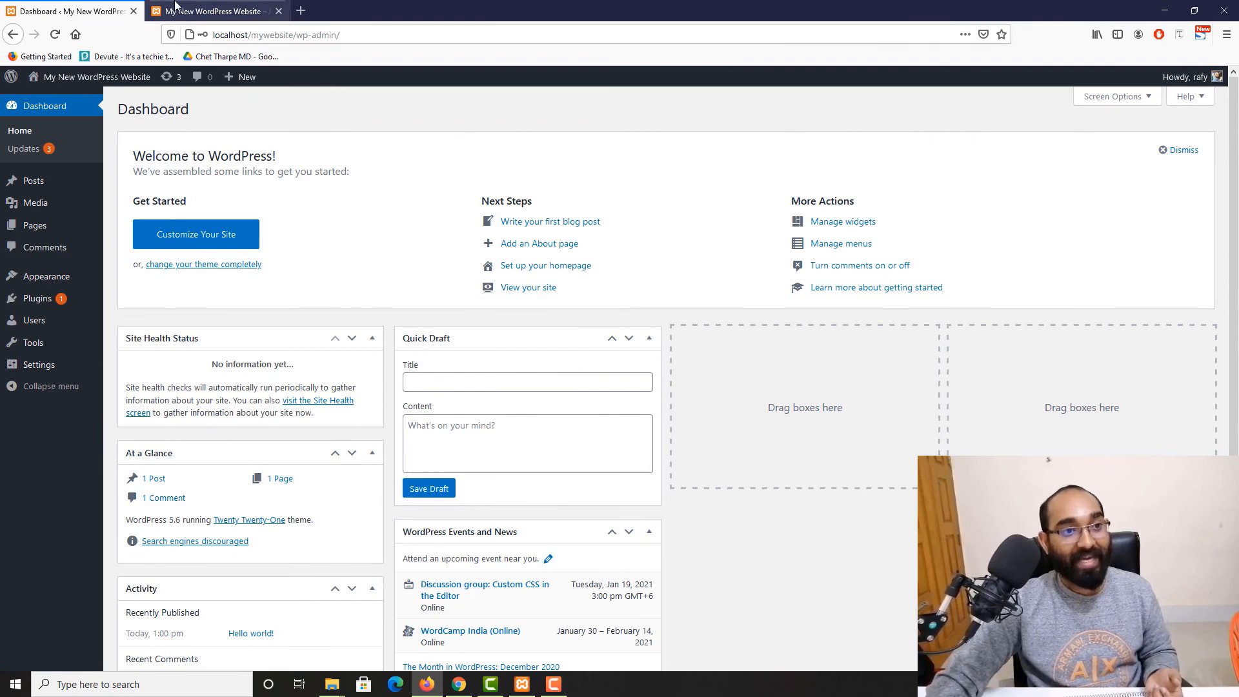
left_click(213, 11)
left_click(71, 11)
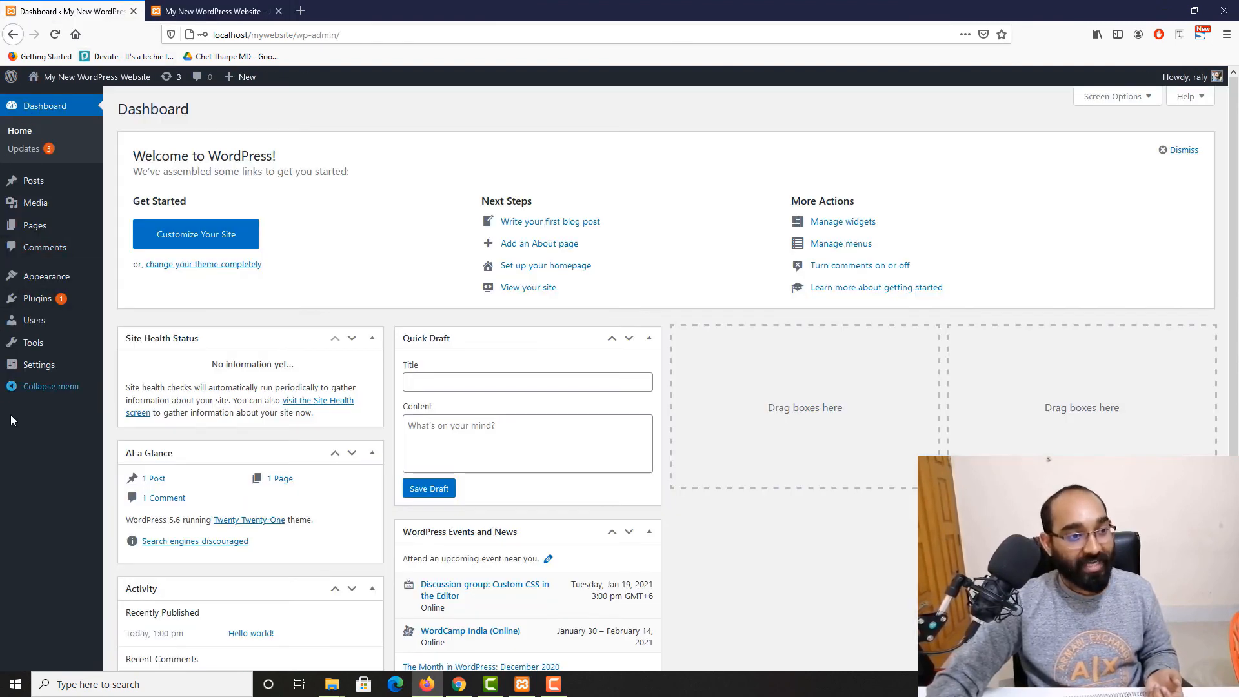